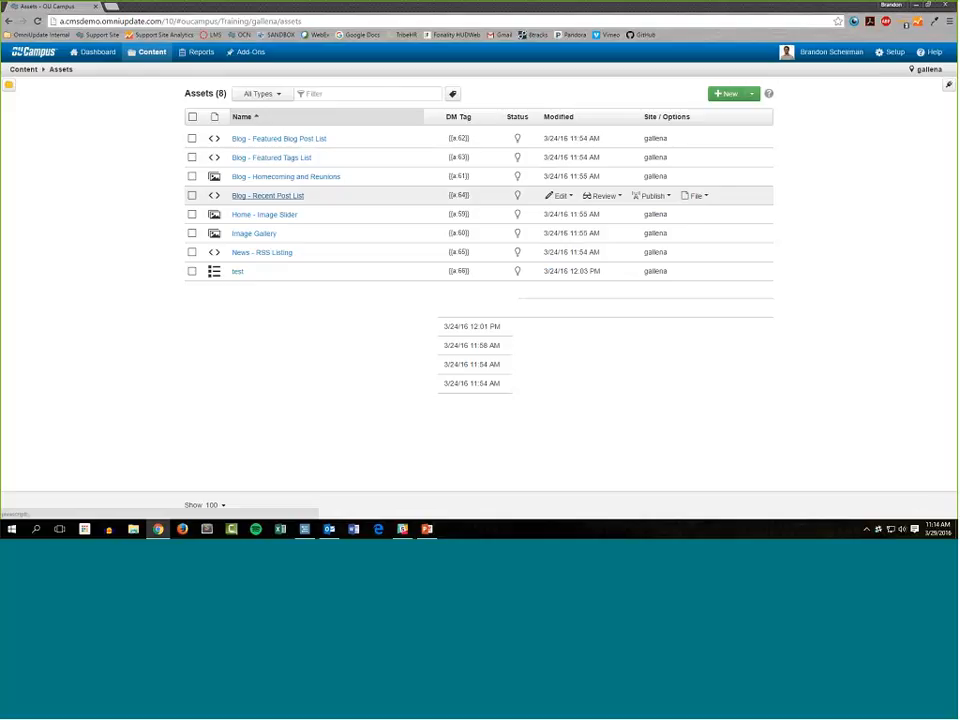
Start a new Form asset and name it "Request Info form".
left_click(728, 95)
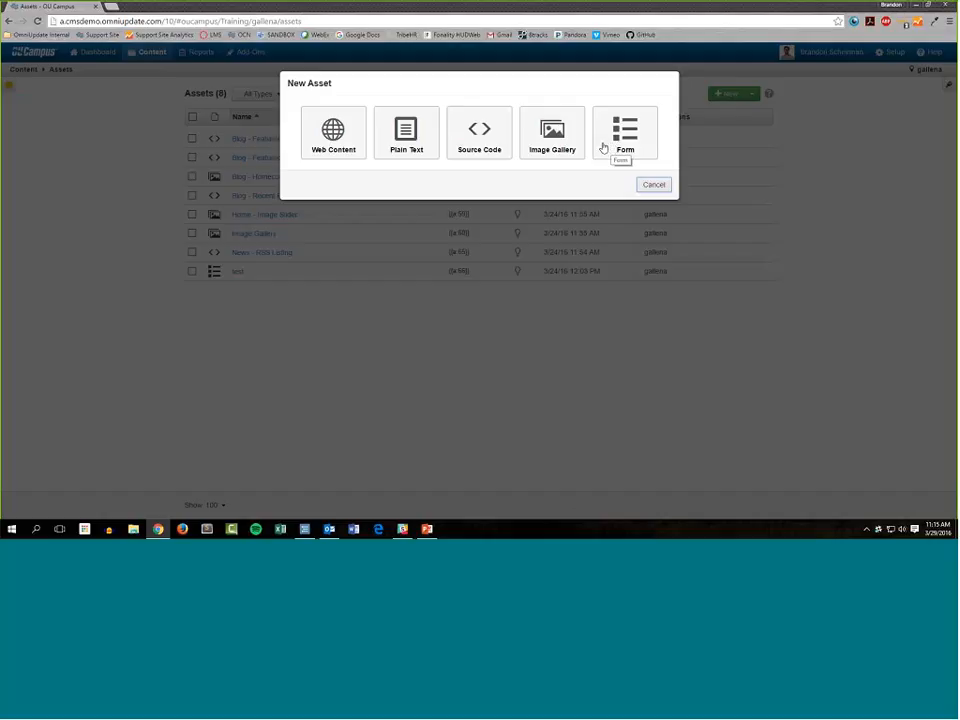
left_click(603, 148)
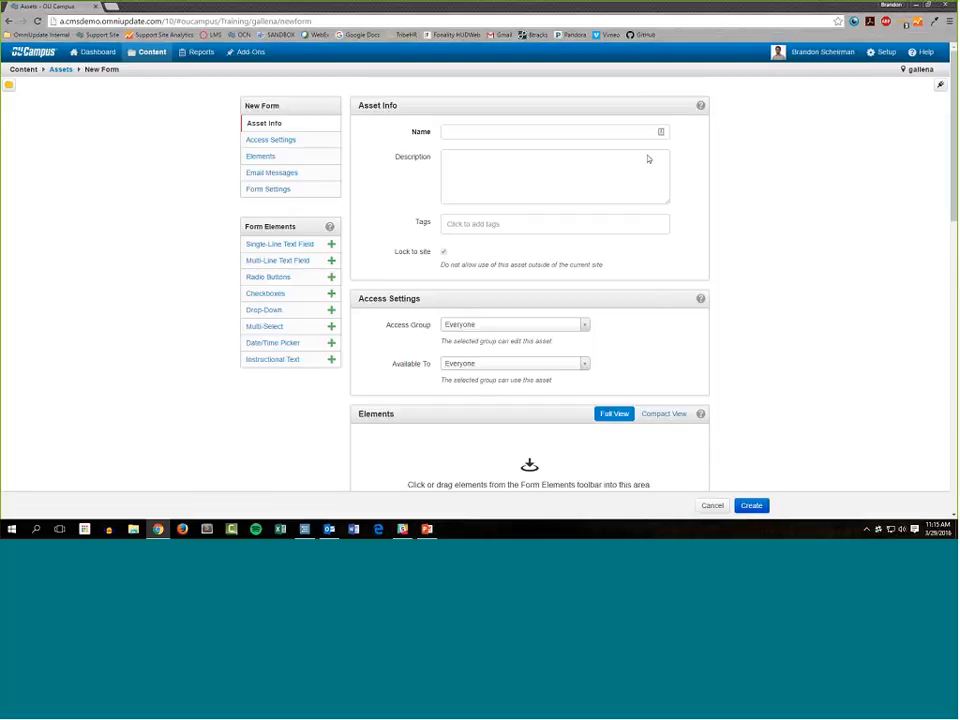
left_click(573, 135)
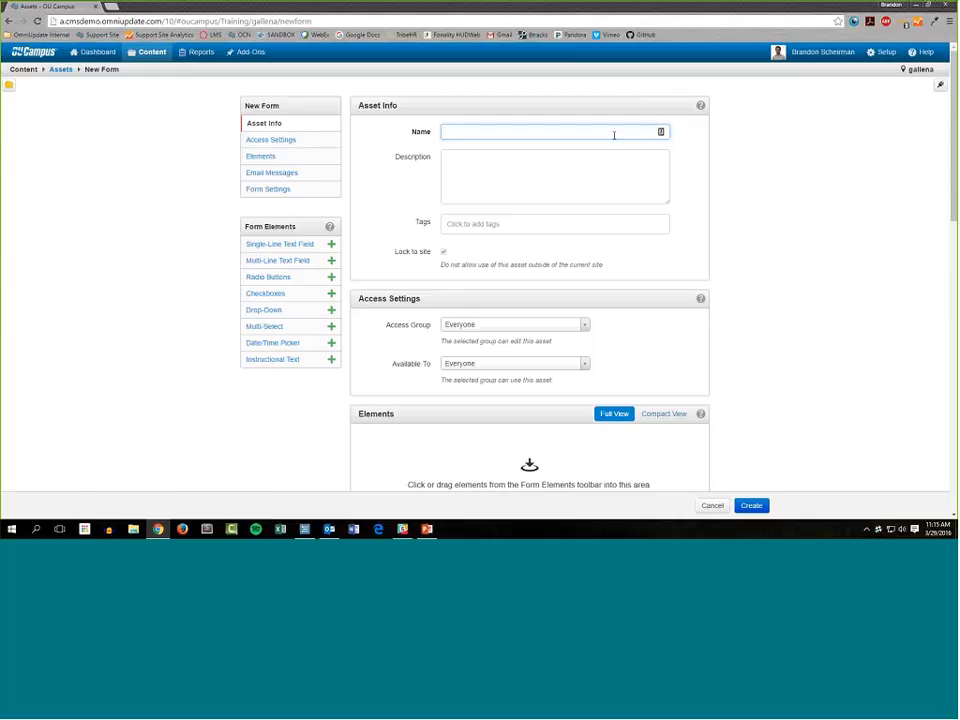
type("Request Info form")
Add the existing tag "training" to the form asset.
key("Tab")
key("Tab")
type("train")
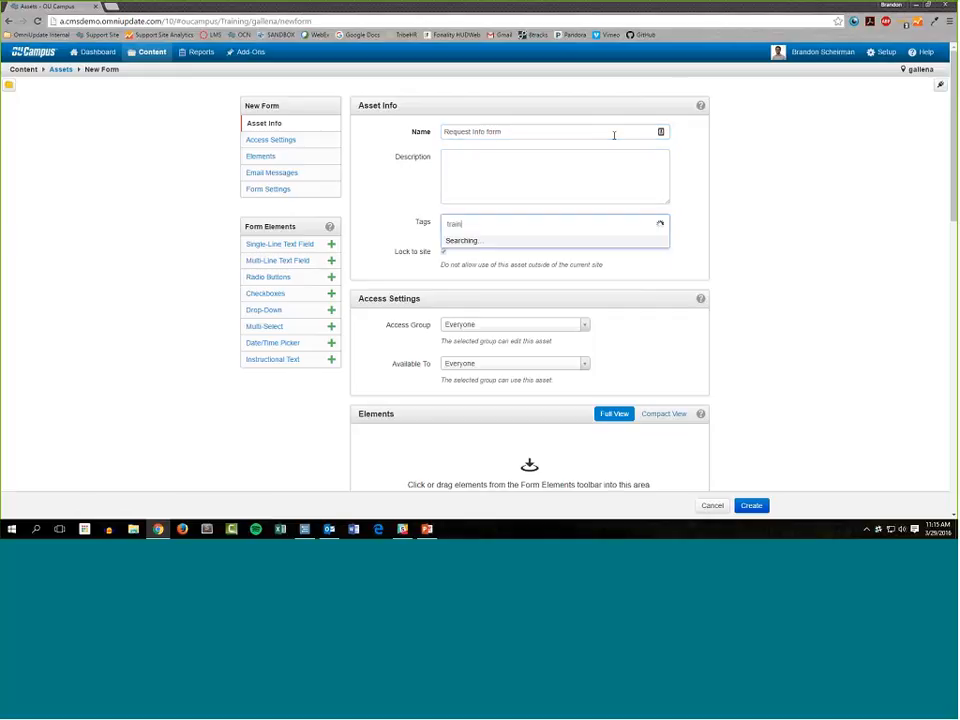
key("Down")
key("Return")
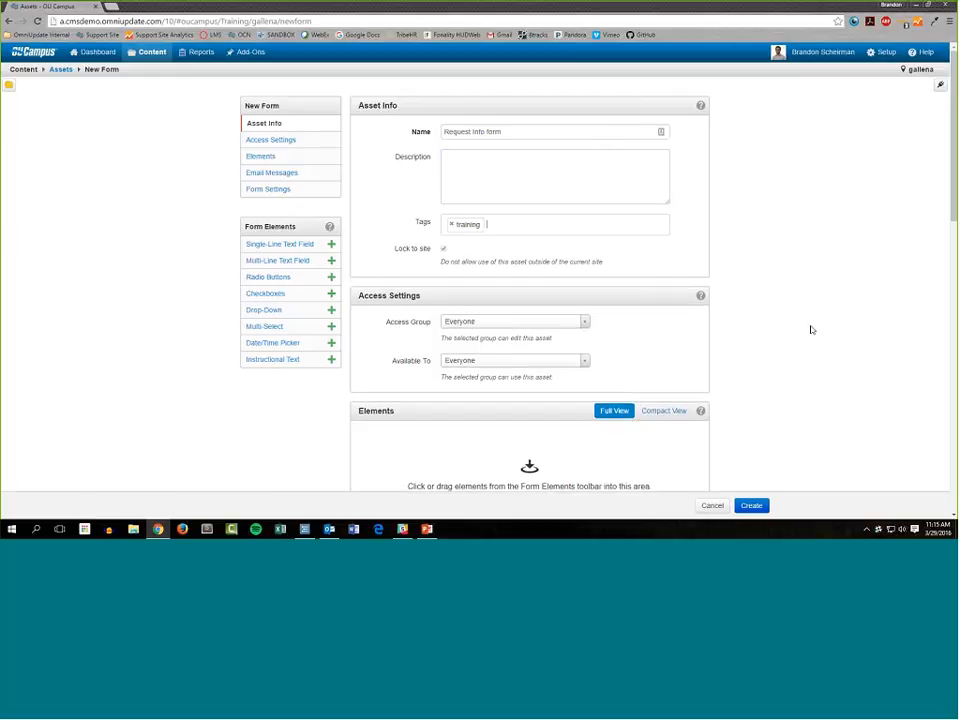
Add an Instructional Text element to the form and enter "Demographic Information" as its first line.
scroll(481, 178, "down", 3)
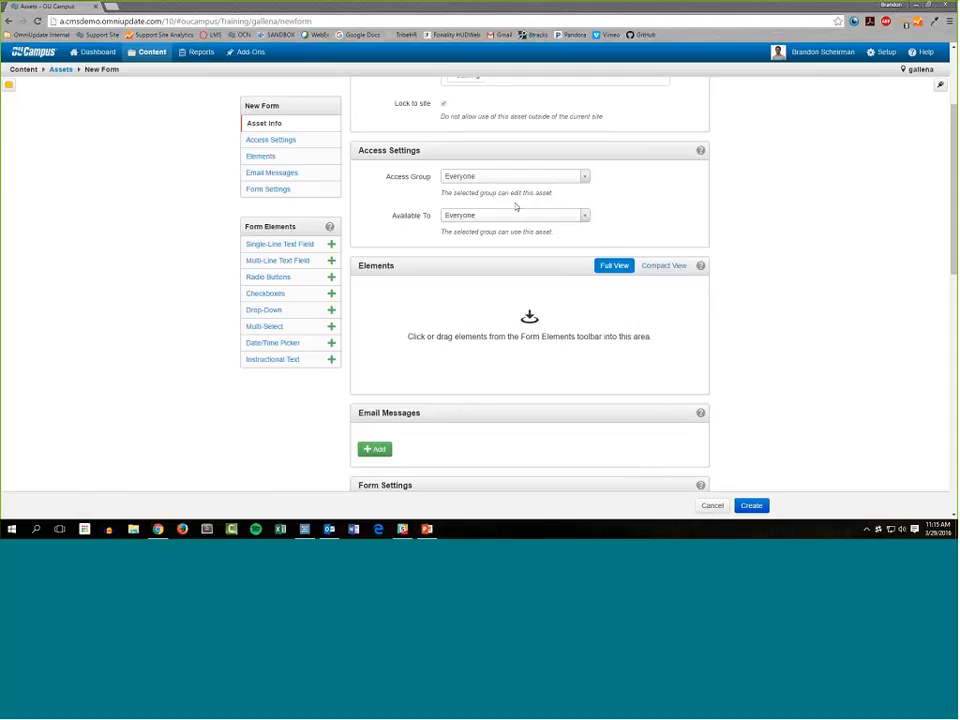
scroll(500, 200, "down", 1)
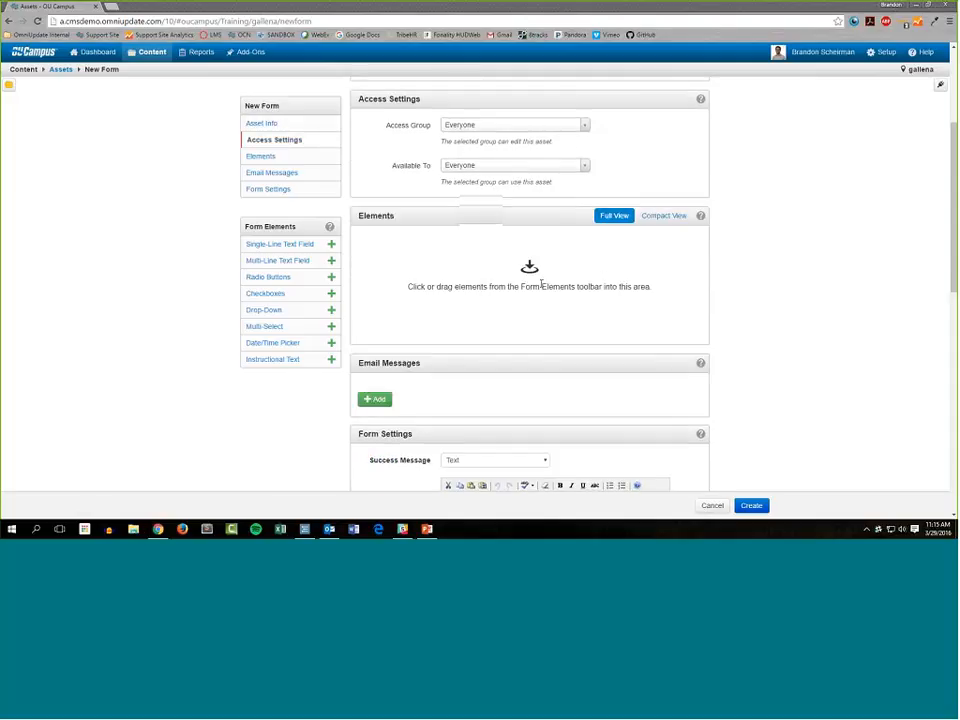
scroll(458, 281, "down", 1)
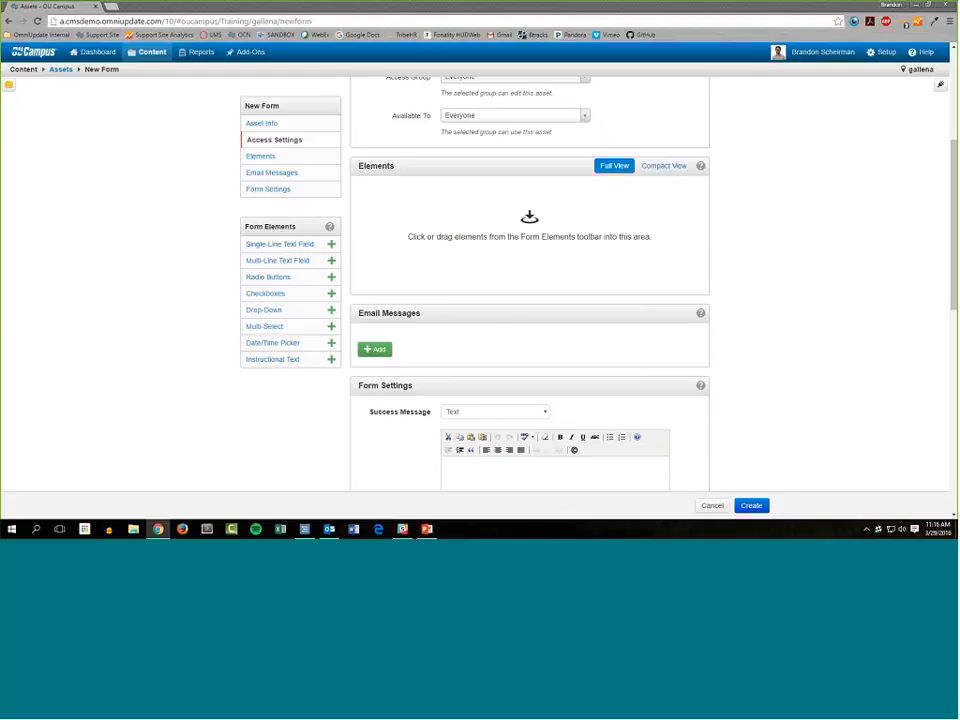
left_click_drag(272, 359, 445, 203)
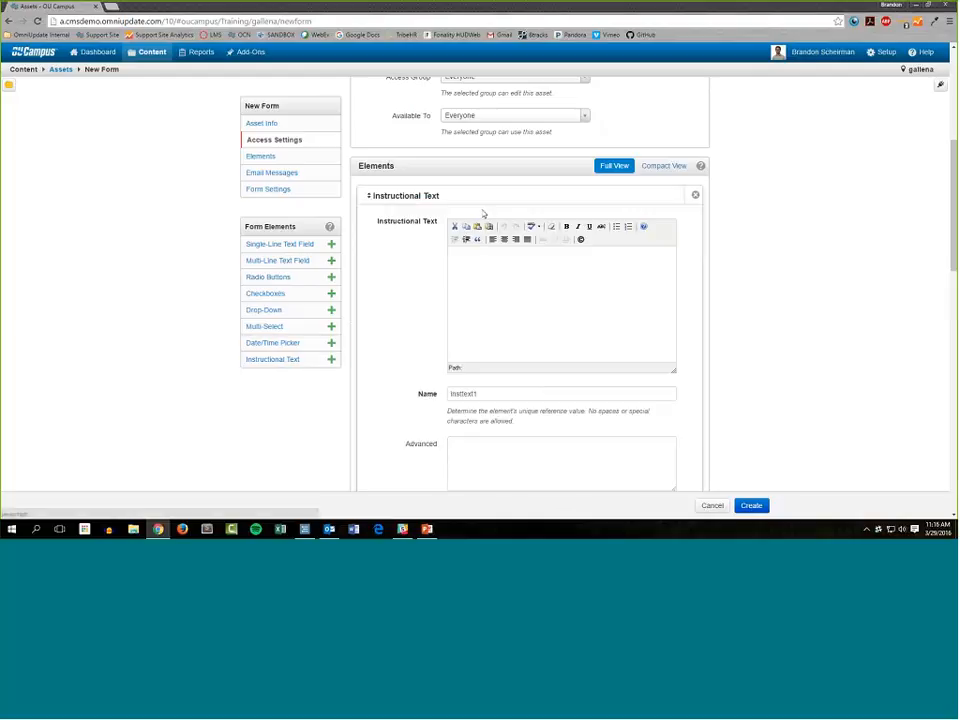
scroll(763, 236, "down", 1)
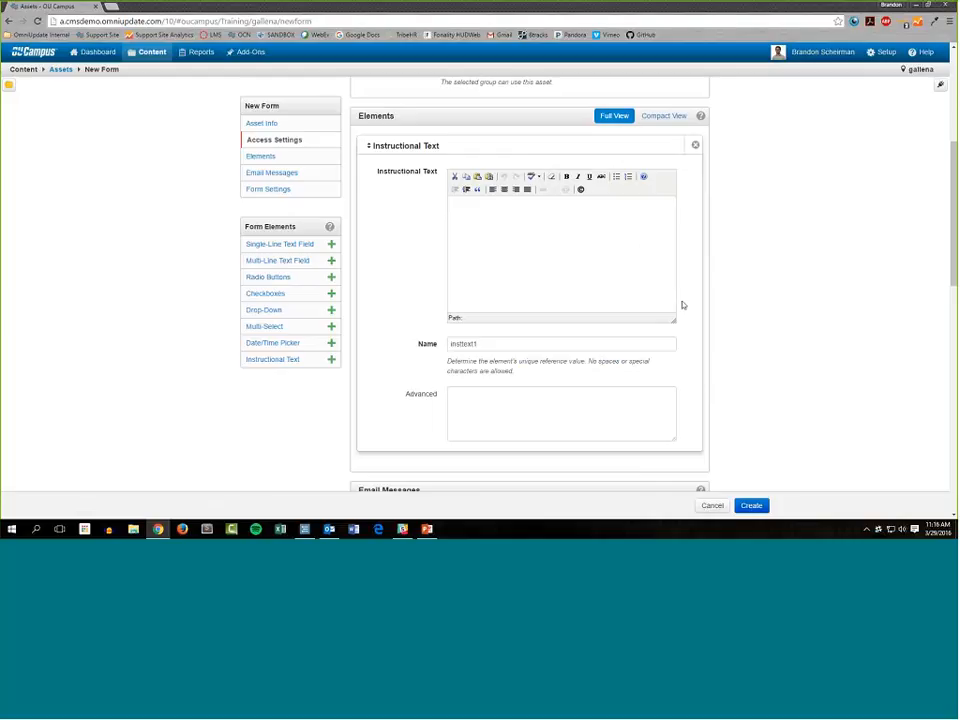
type("Demographic I")
type("nformation")
key("Return")
Below the heading, write "This part of the form is meant for us to understand who you are and what you're looking for at Gallena!".
type("This part of the form is meant for ")
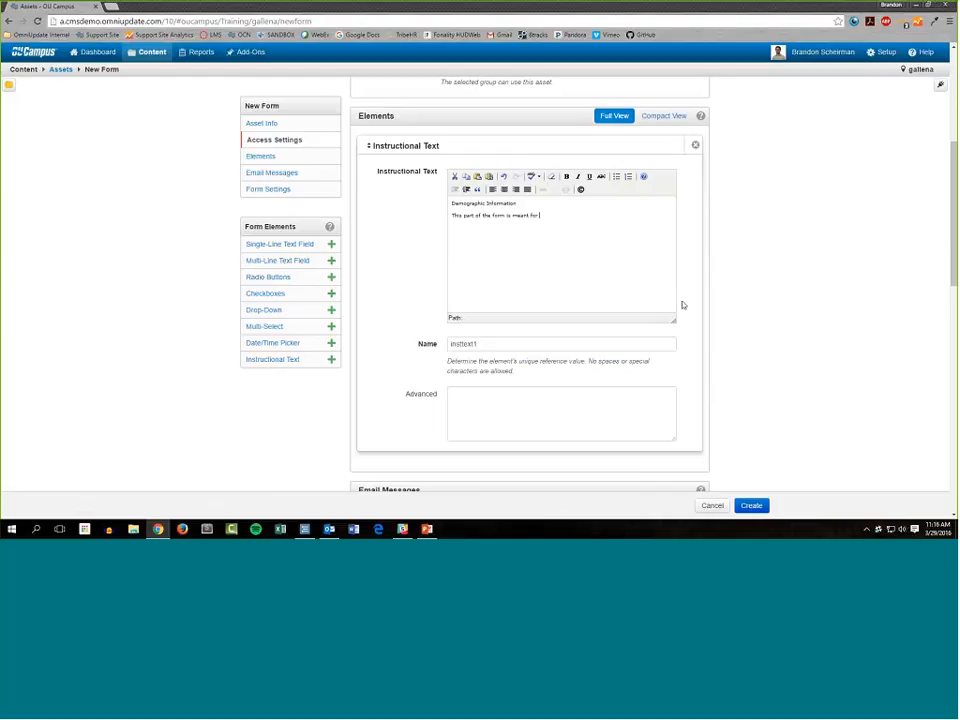
type("us to understand who you are and what you're looking")
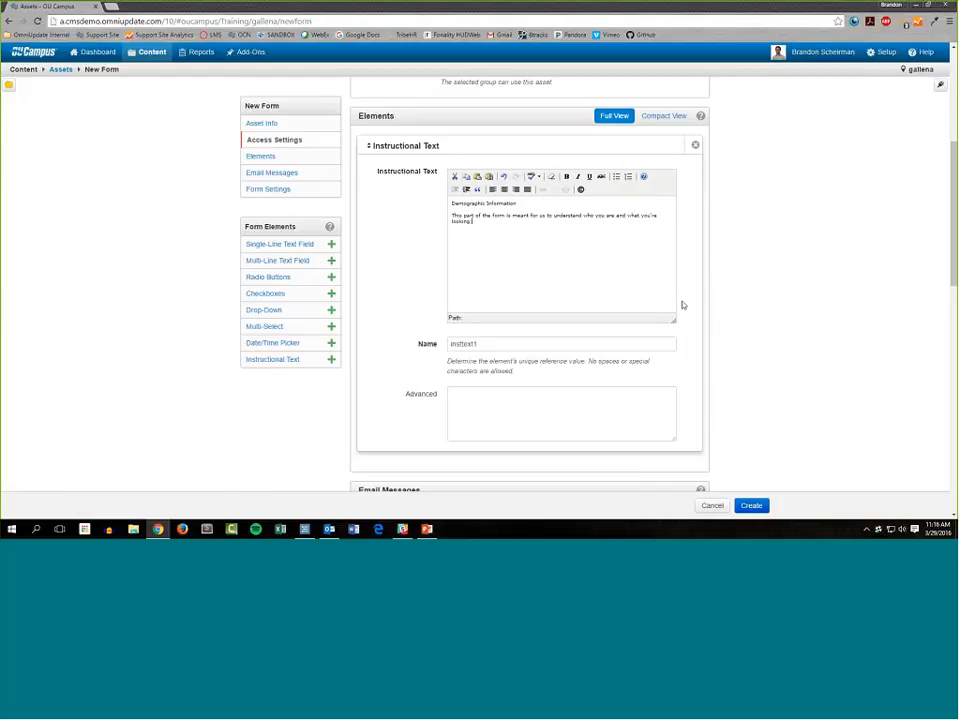
type(" for at Gallena!")
Center all of the instructional text and make the "Demographic Information" line bold.
double_click(500, 203)
left_click(452, 202, "shift")
key("ctrl+a")
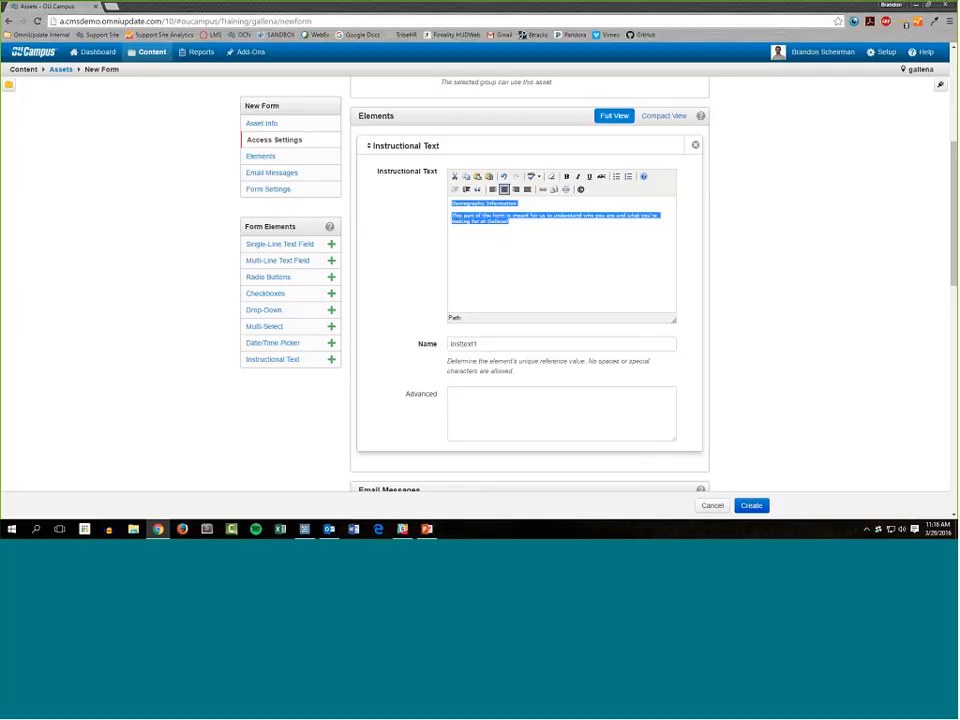
left_click(504, 190)
left_click(600, 203)
left_click_drag(600, 203, 529, 203)
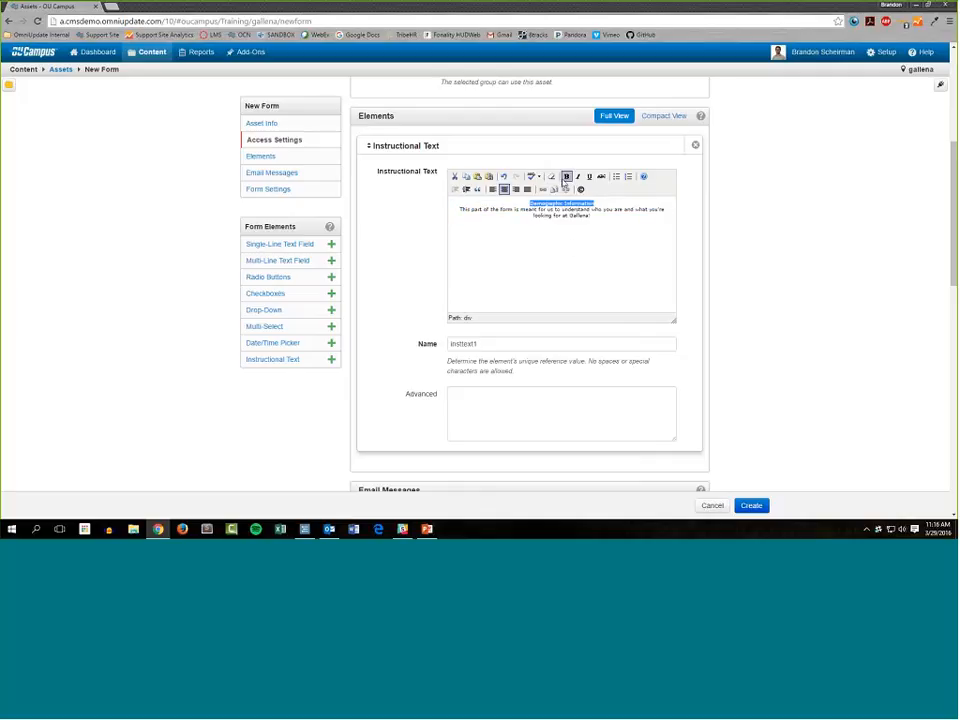
left_click(566, 177)
left_click(641, 275)
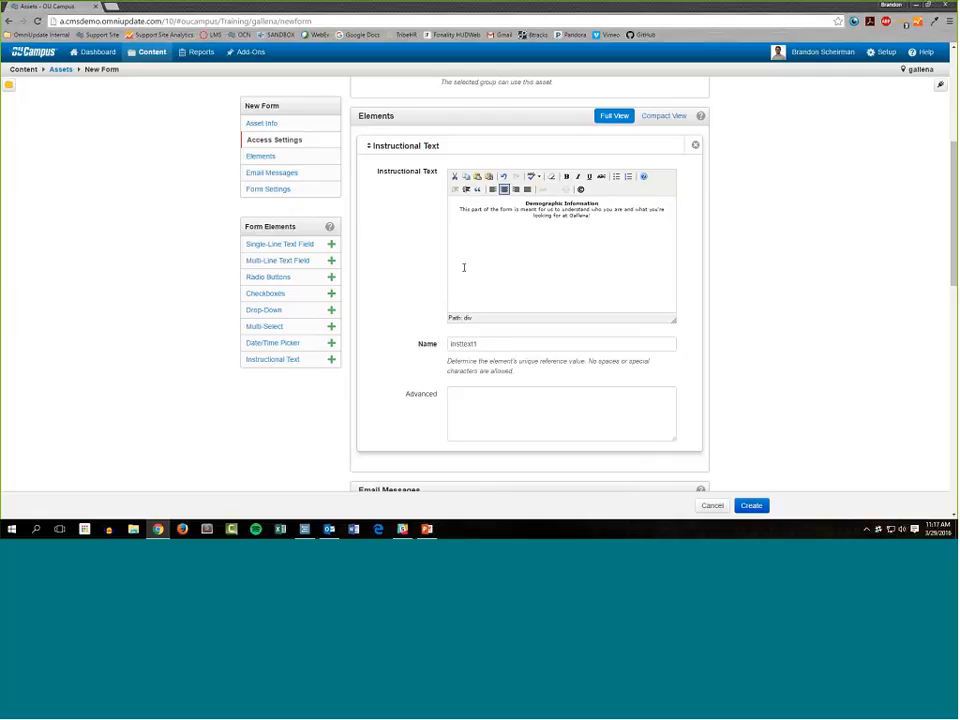
scroll(450, 267, "down", 1)
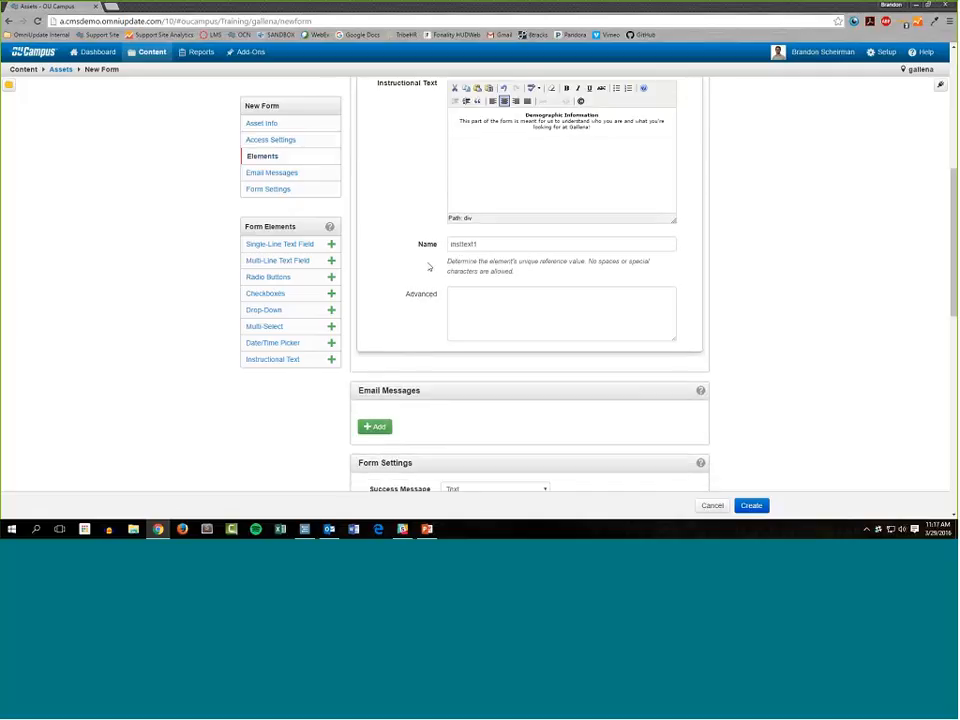
scroll(429, 267, "up", 1)
left_click(430, 298)
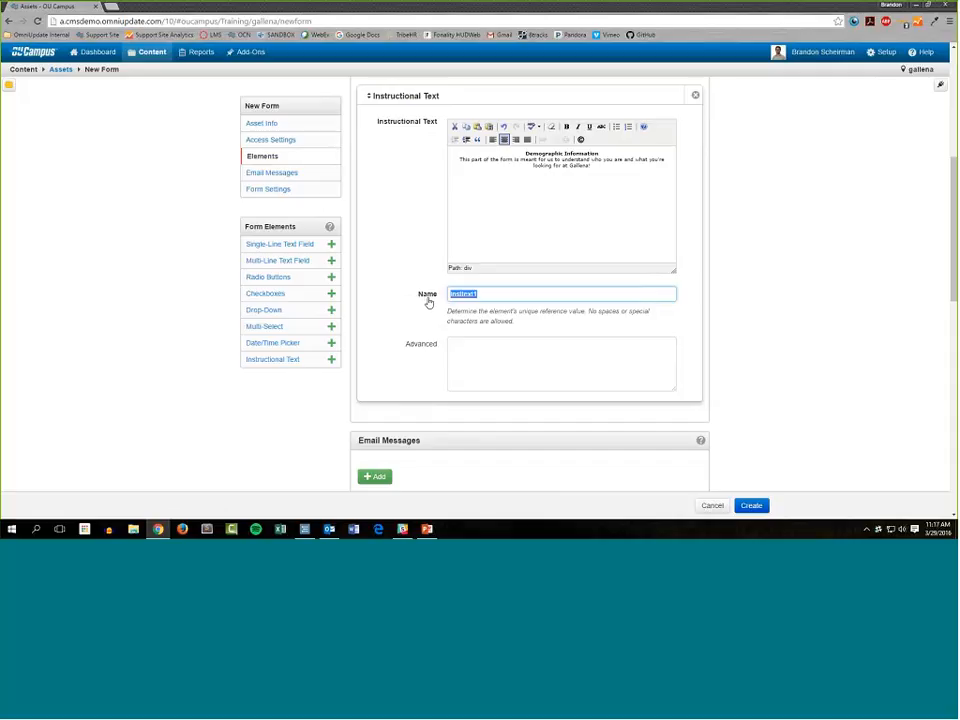
left_click(469, 294)
key("ctrl+a")
Add Single-Line Text Field elements to the form below the instructional text.
scroll(332, 253, "down", 1)
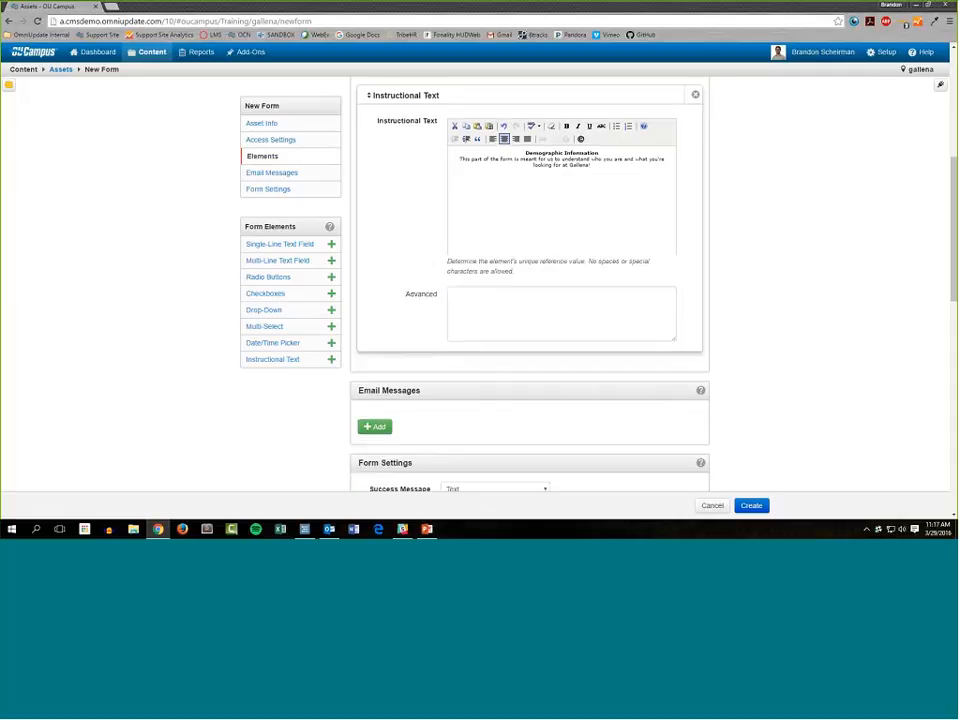
left_click(331, 245)
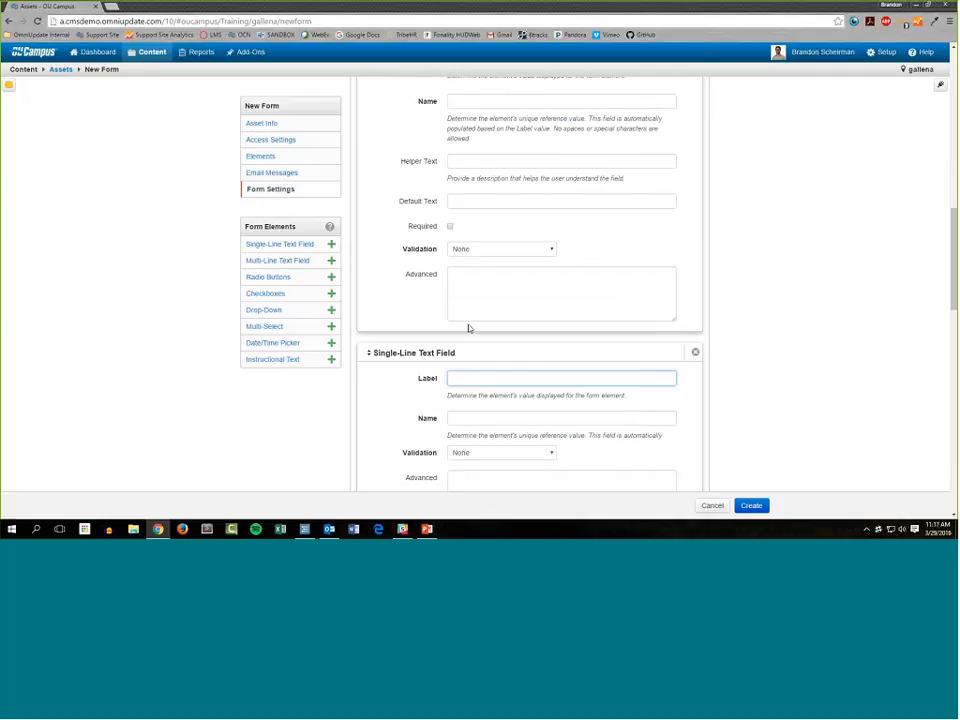
scroll(592, 342, "up", 4)
scroll(593, 343, "down", 2)
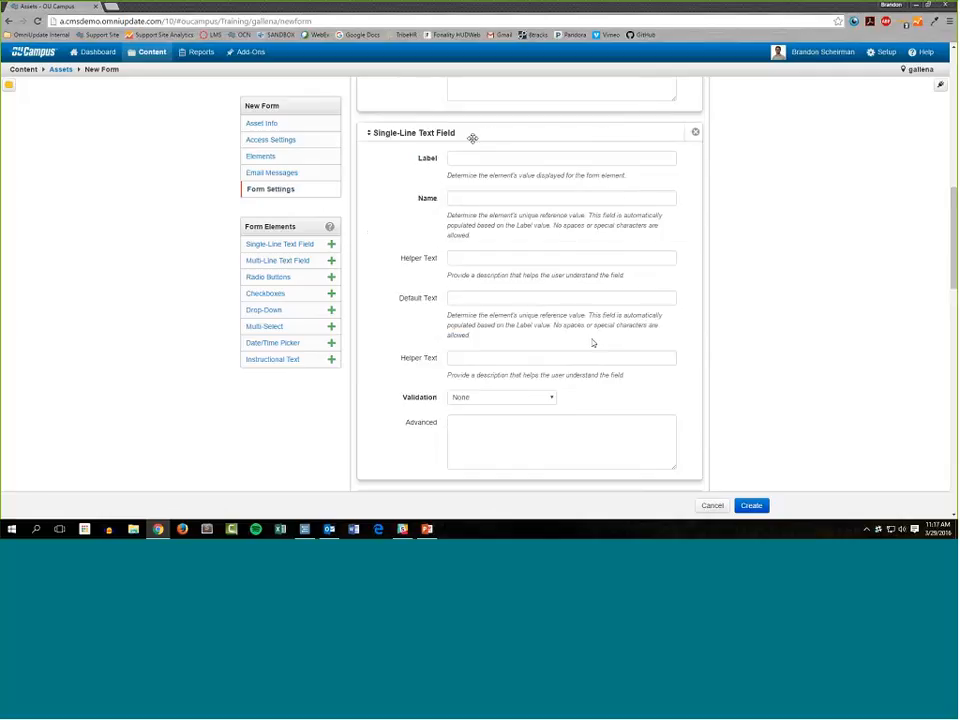
left_click(468, 157)
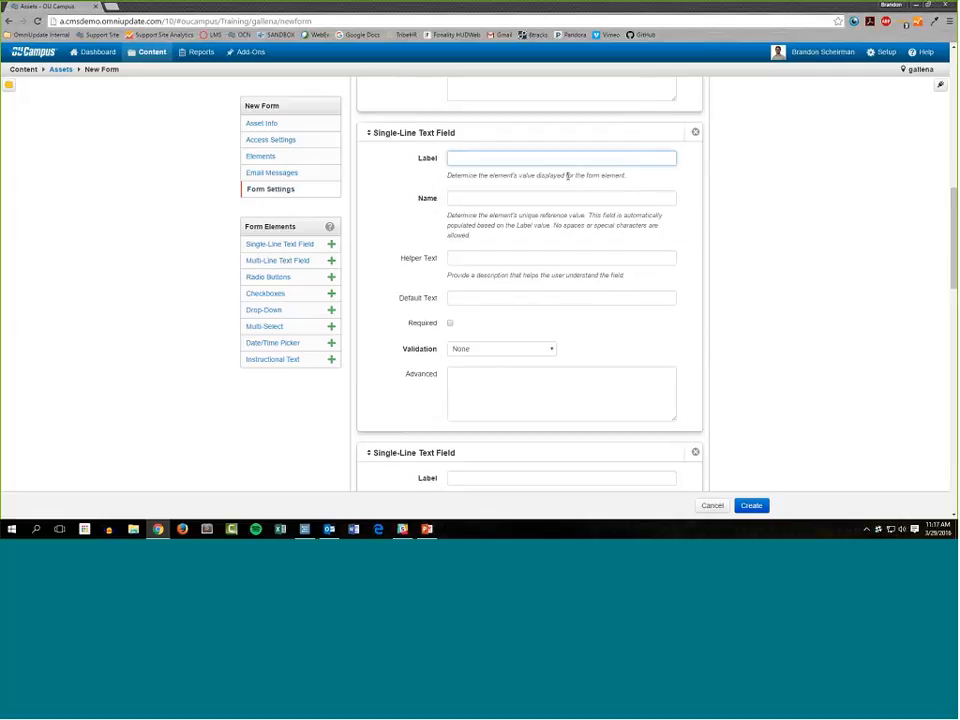
left_click_drag(627, 175, 449, 181)
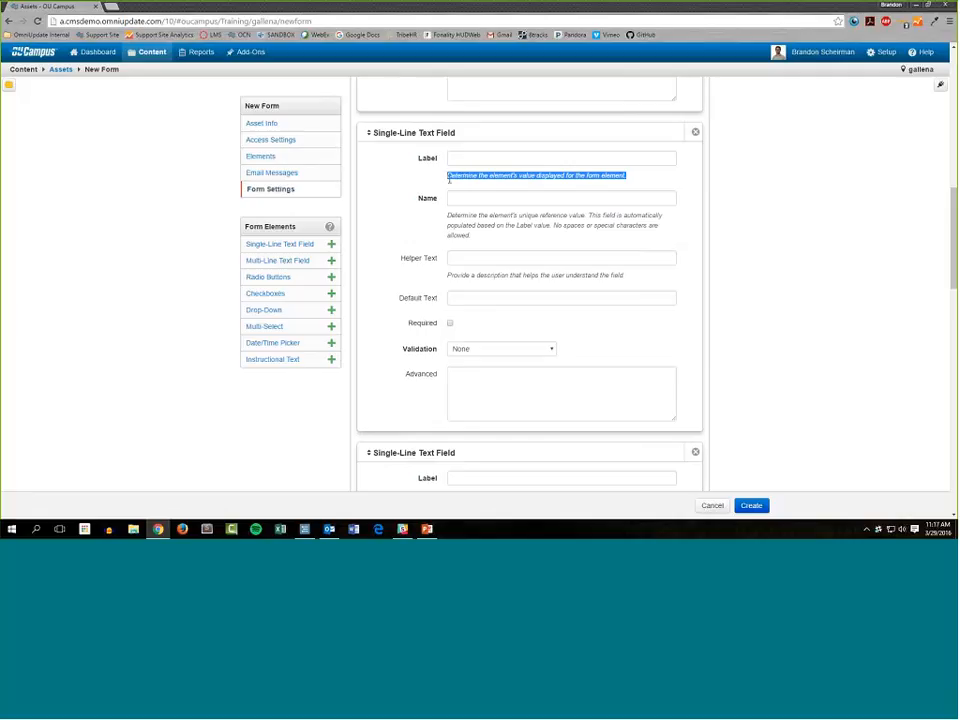
left_click(493, 240)
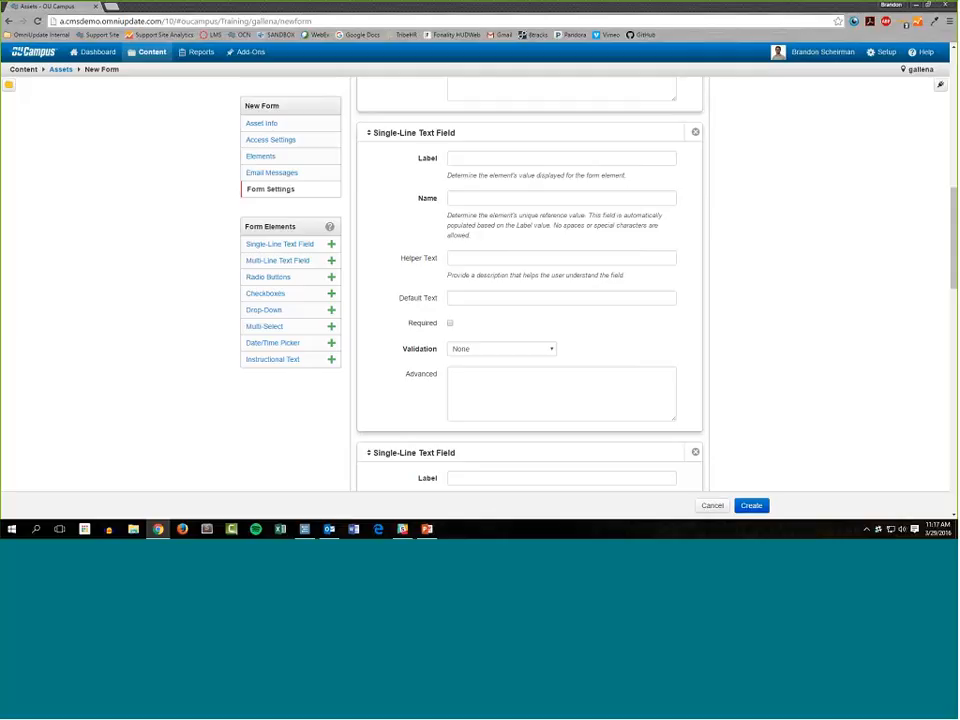
left_click_drag(471, 236, 447, 214)
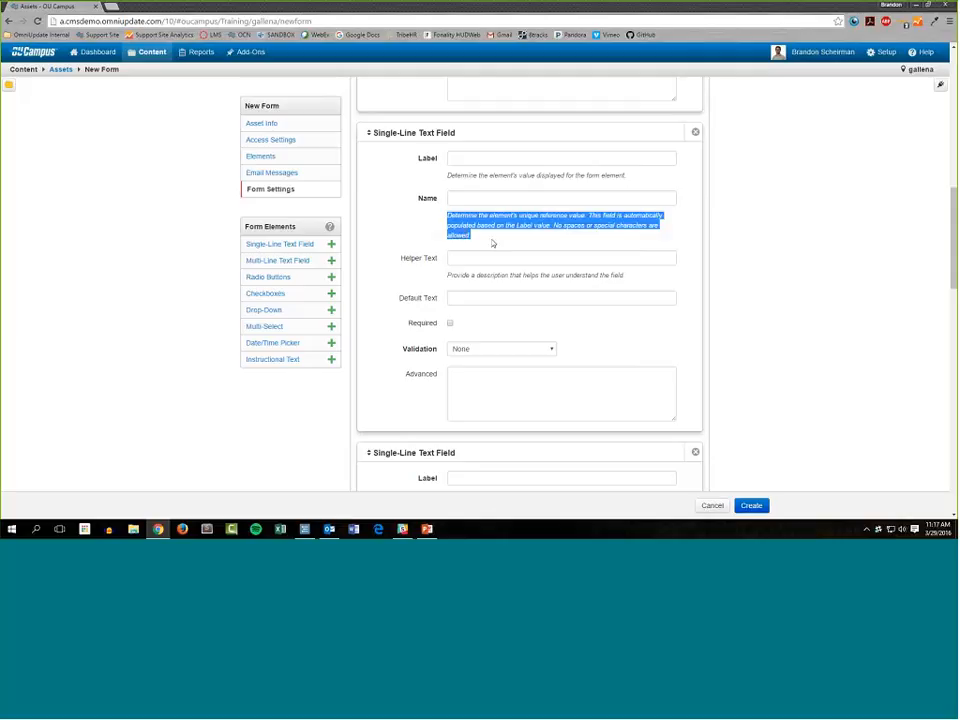
left_click(515, 230)
Label the first single-line text field "What is your full name?" and set its reference name to "name".
left_click(515, 158)
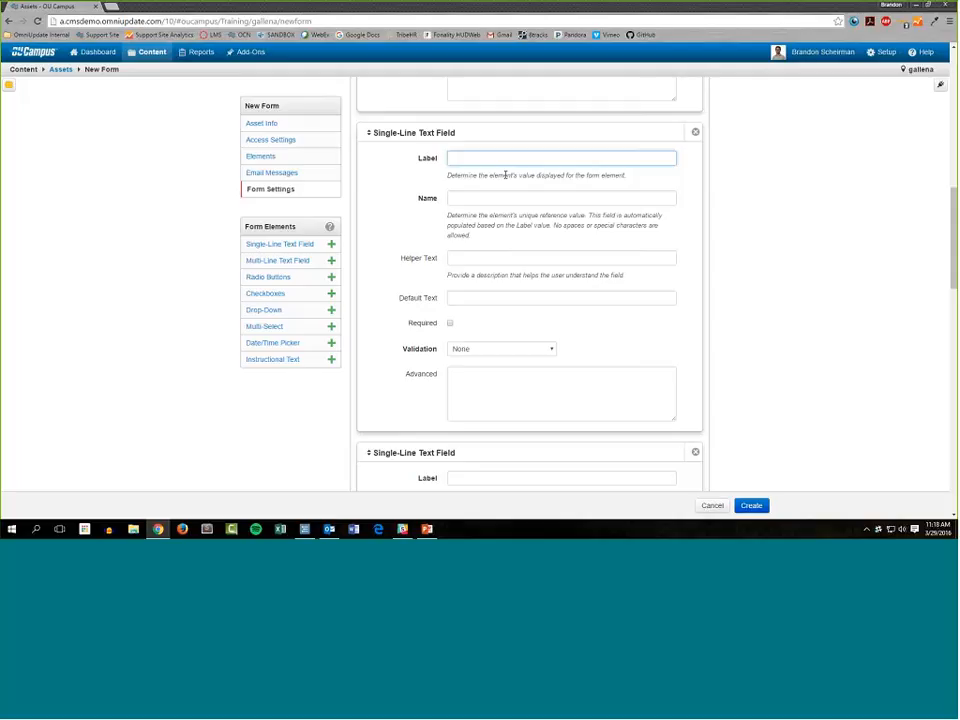
type("What is your full name?")
key("Tab")
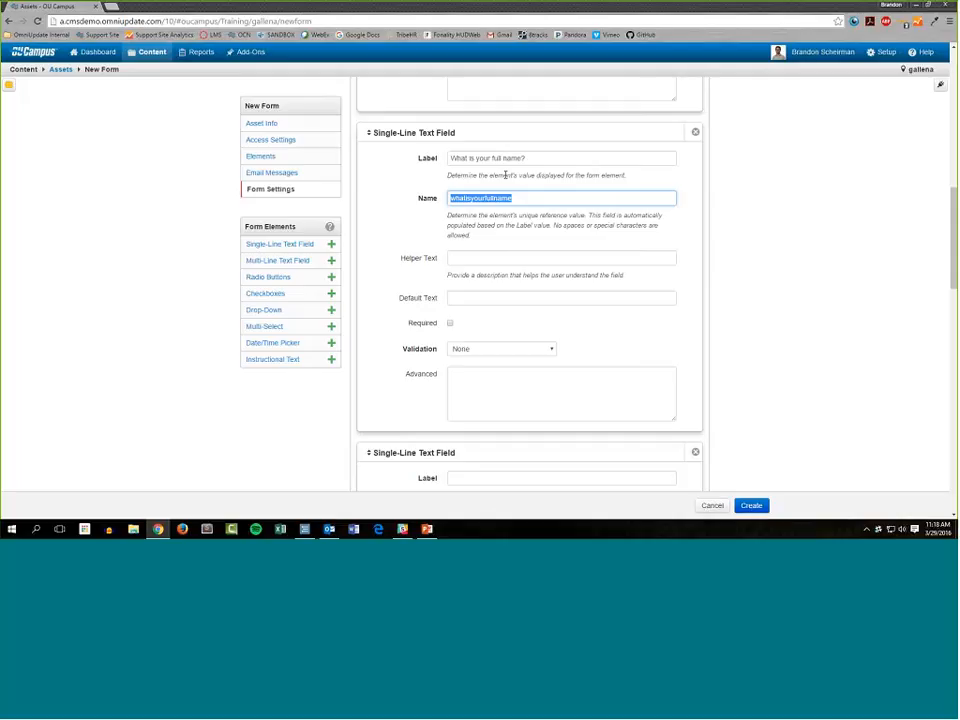
type("nam")
type("e")
left_click(388, 297)
left_click(411, 266)
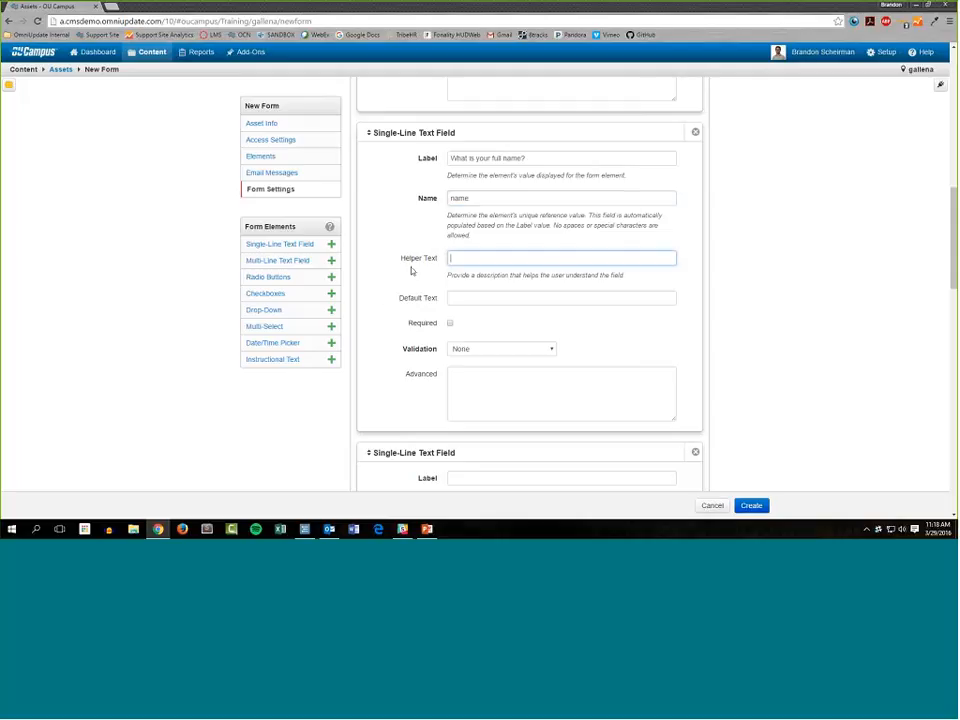
left_click_drag(401, 261, 438, 261)
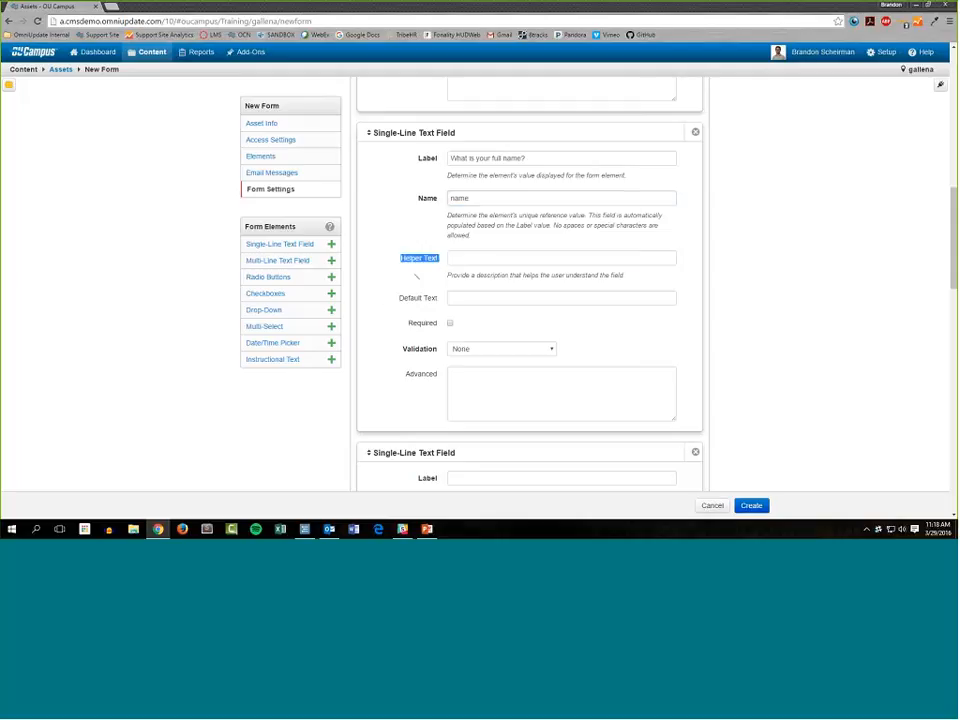
left_click(458, 260)
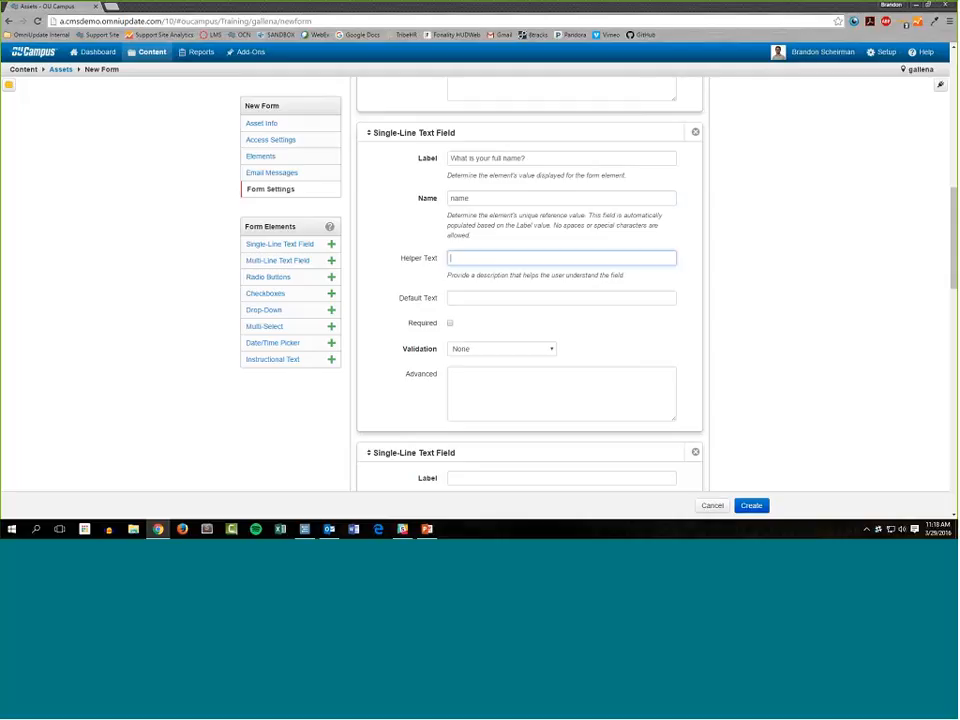
left_click_drag(443, 274, 601, 281)
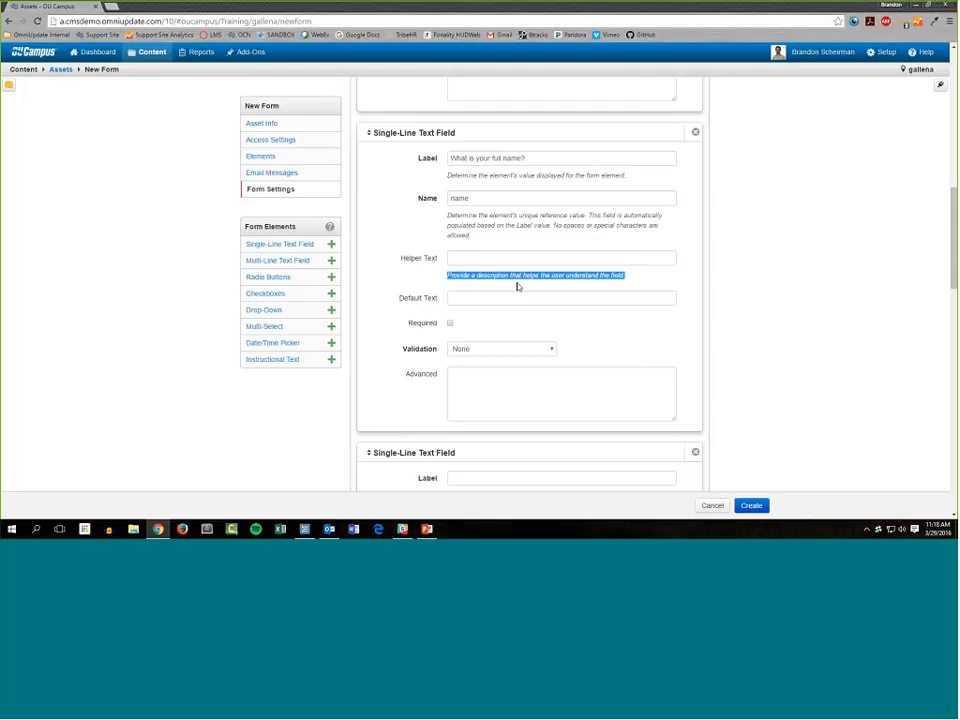
Set the full-name field's helper text to "Please give us your first and last name.".
left_click(455, 259)
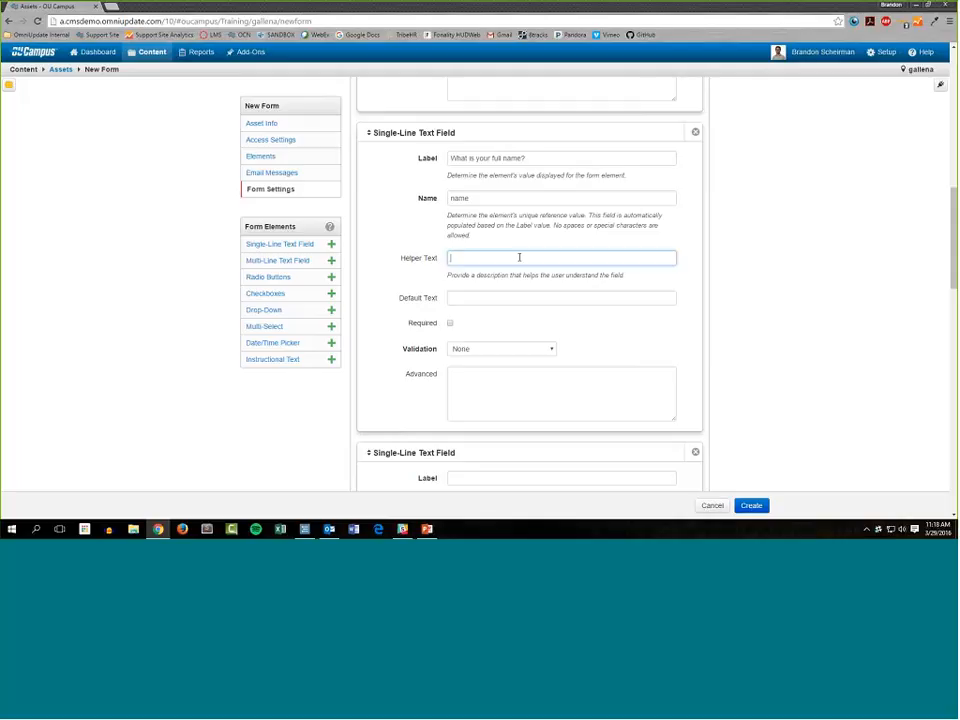
type("PLease give us your first and last name")
Set the full-name field's default text to "Name Goes Here" and make the field required.
left_click(575, 298)
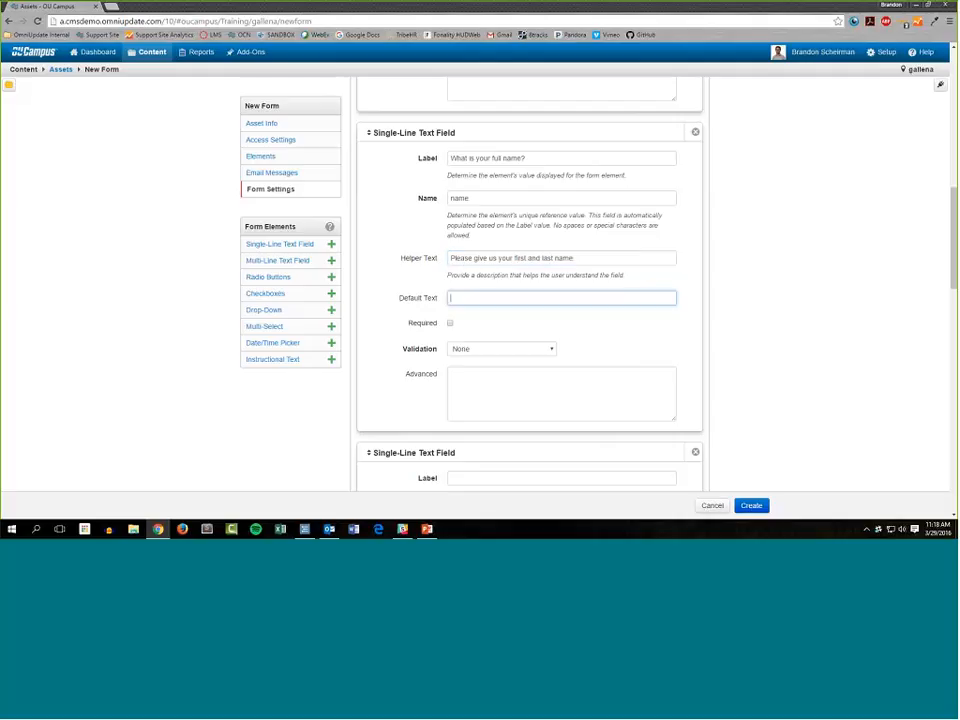
type("Name Goes Here")
left_click(453, 326)
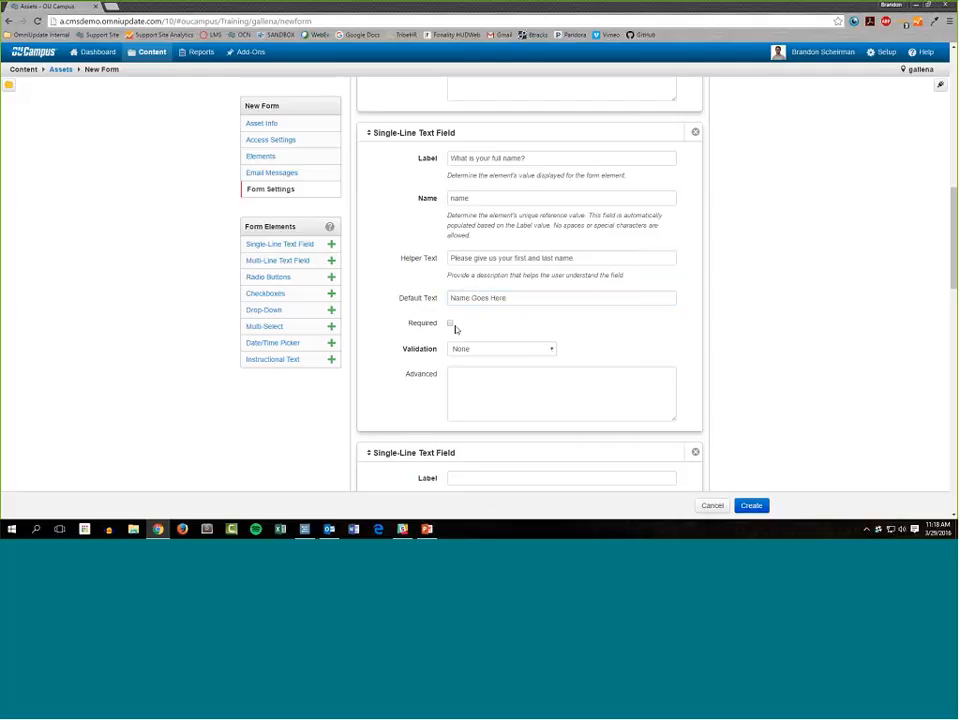
left_click(451, 324)
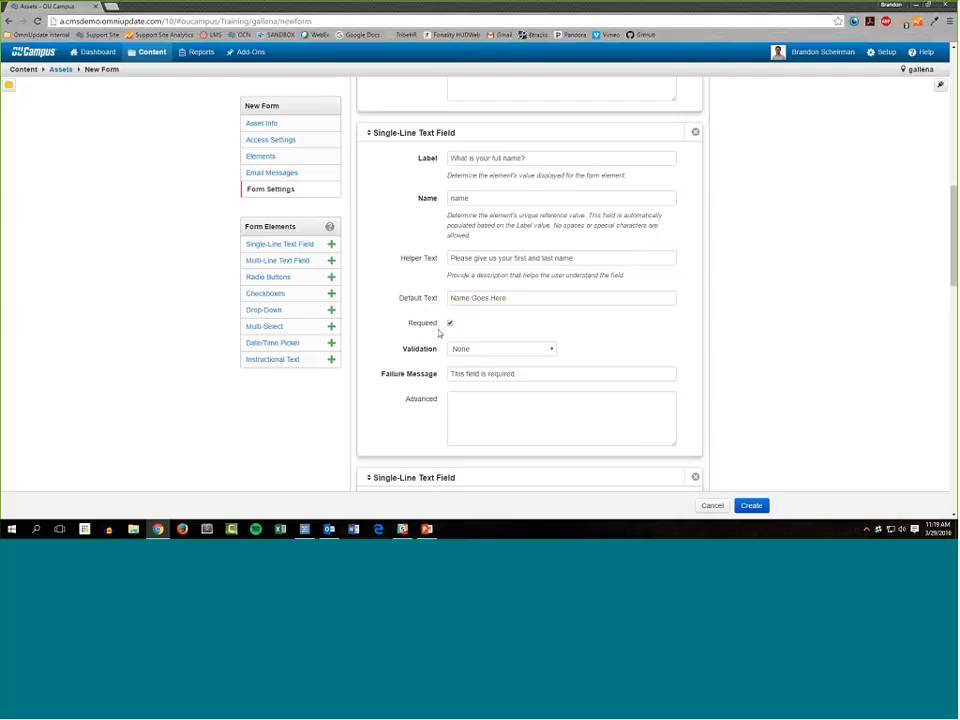
left_click(530, 374)
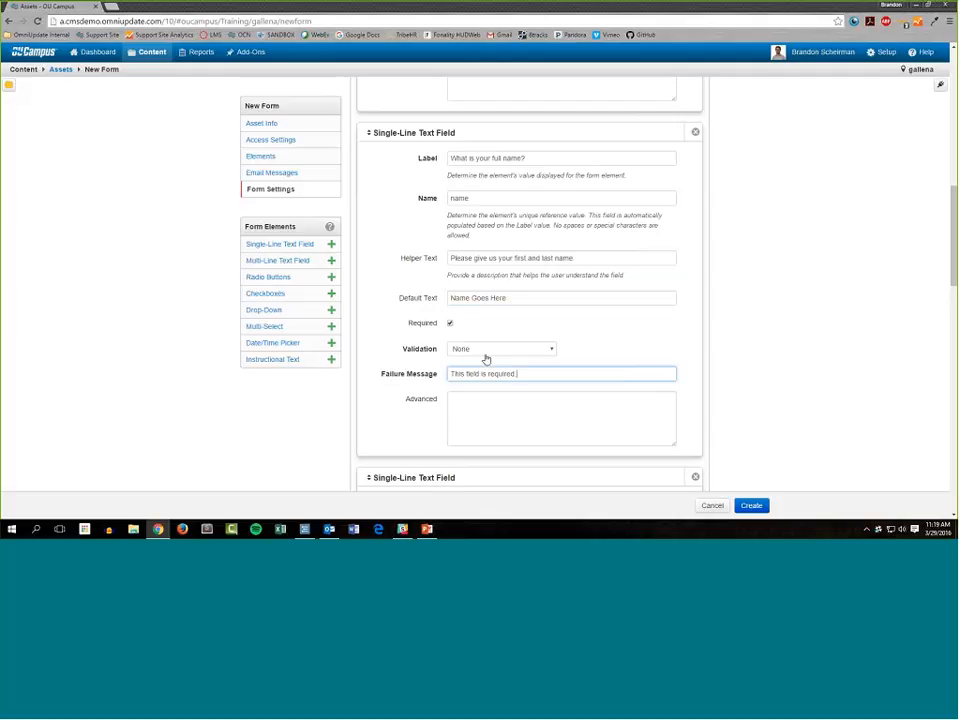
key("ctrl+a")
left_click(687, 451)
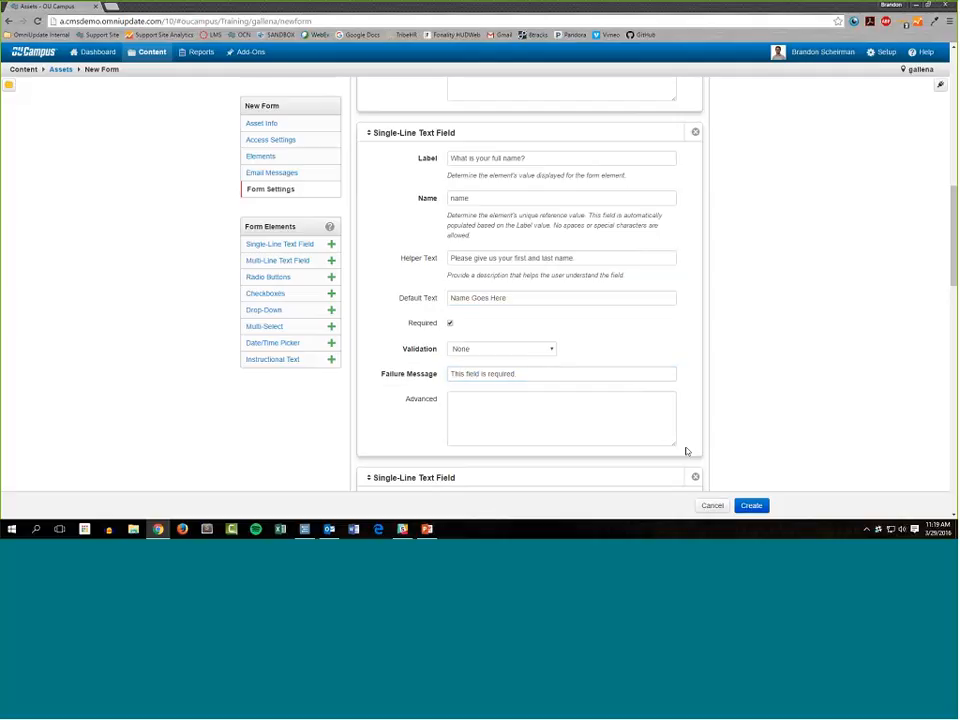
left_click(420, 262)
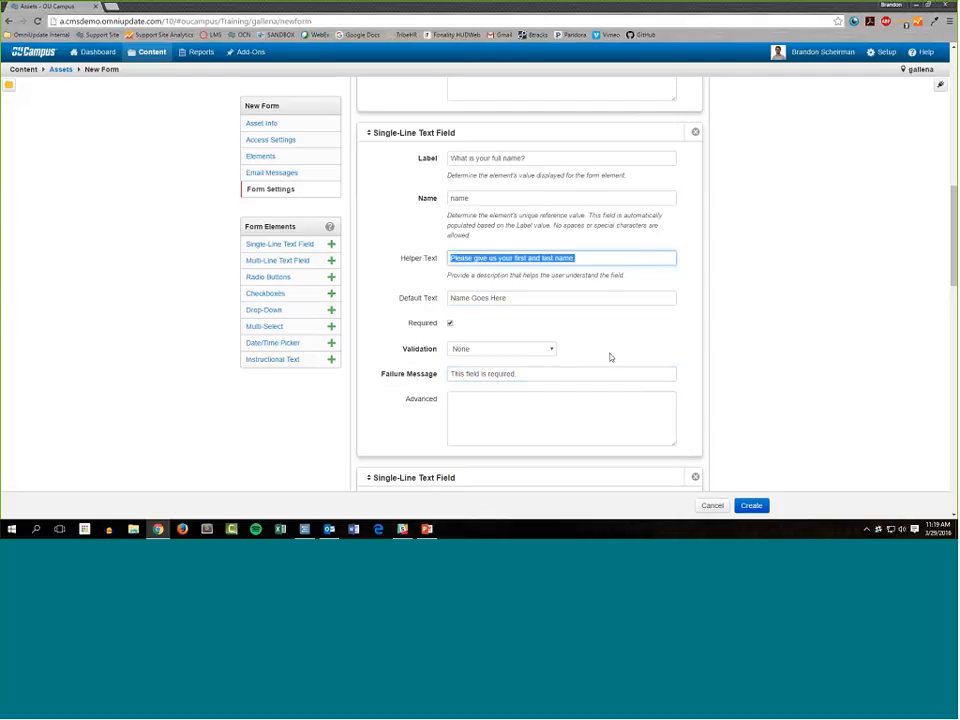
Label the second single-line text field "What is your email address?" and set its reference name to "email".
scroll(595, 345, "down", 3)
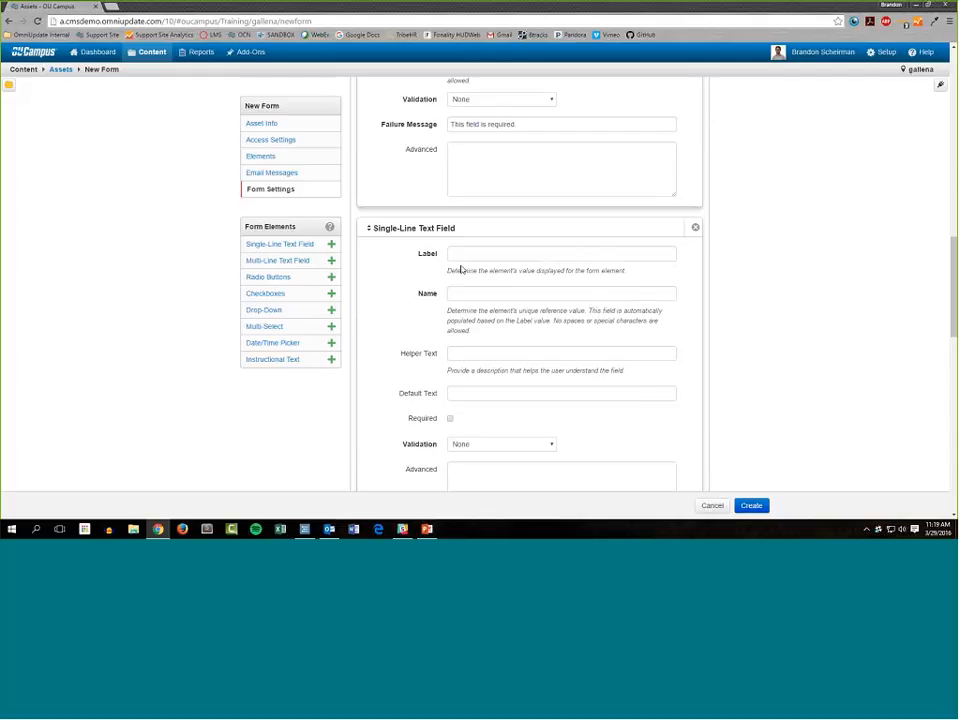
scroll(461, 270, "down", 1)
left_click(495, 206)
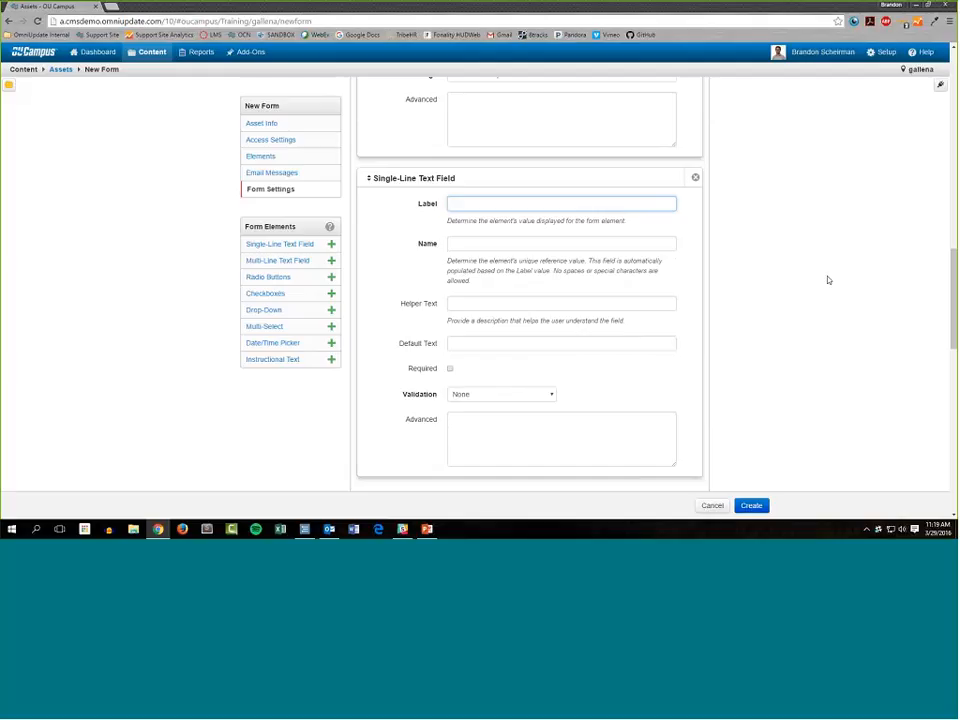
type("What is your email address?")
key("Tab")
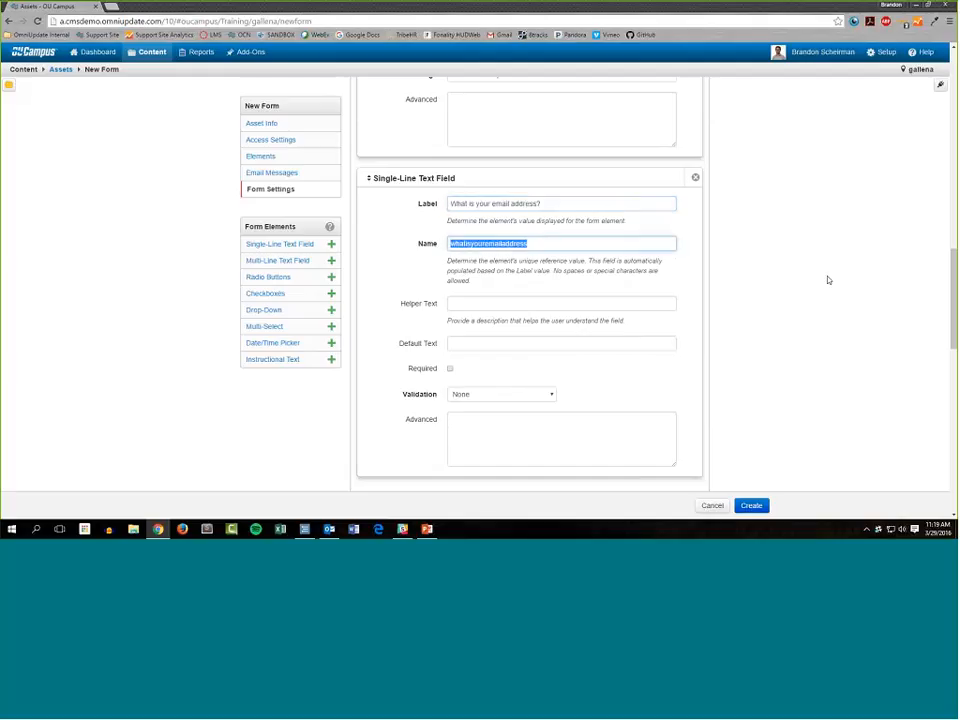
type("email")
key("Tab")
key("Tab")
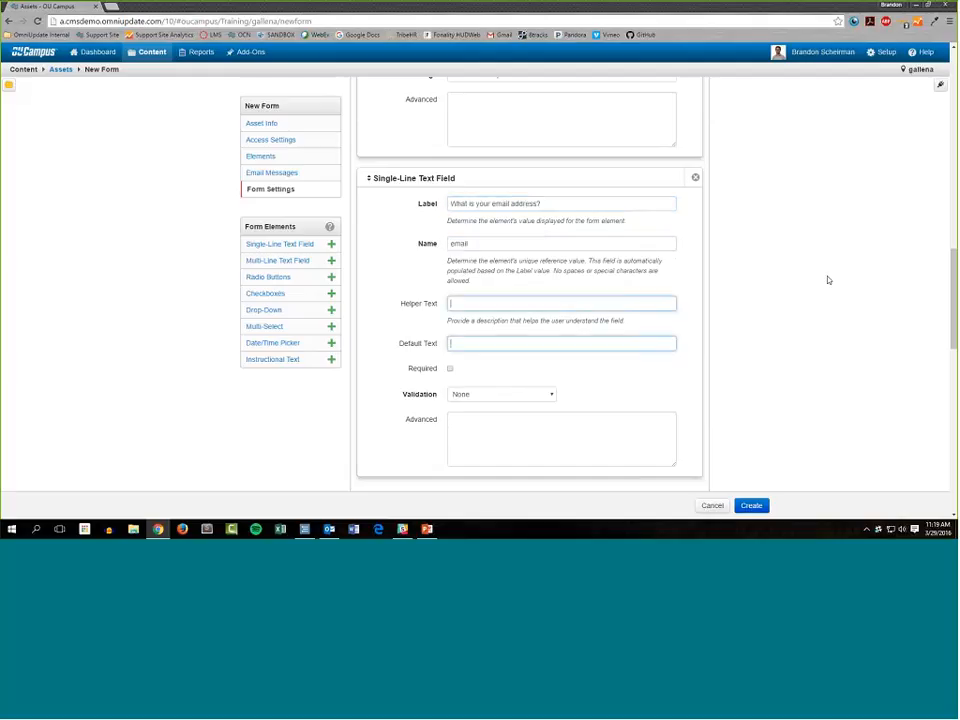
key("shift+Tab")
type("Please")
key("BackSpace")
key("BackSpace")
key("BackSpace")
key("BackSpace")
key("BackSpace")
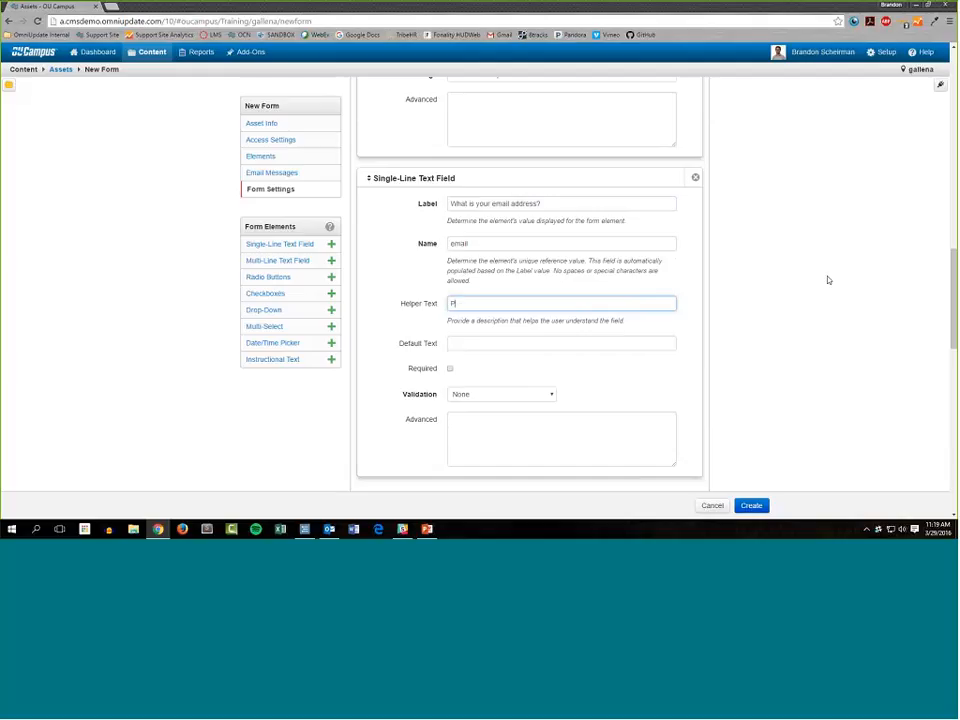
key("BackSpace")
key("Tab")
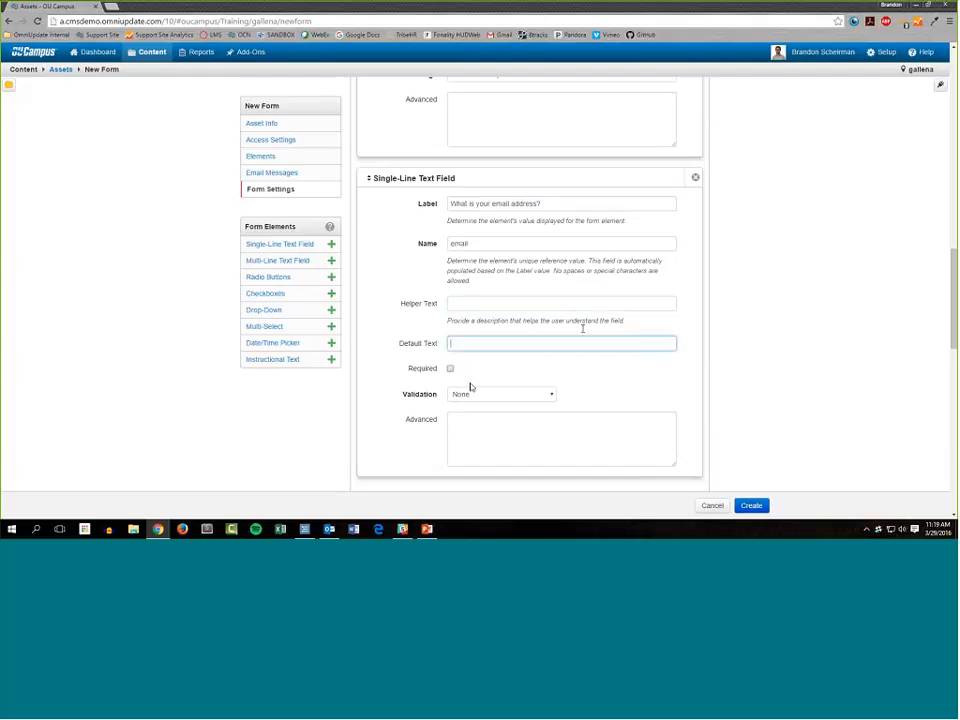
Make the email field required and set its validation to Email Address.
left_click(463, 373)
left_click(463, 373)
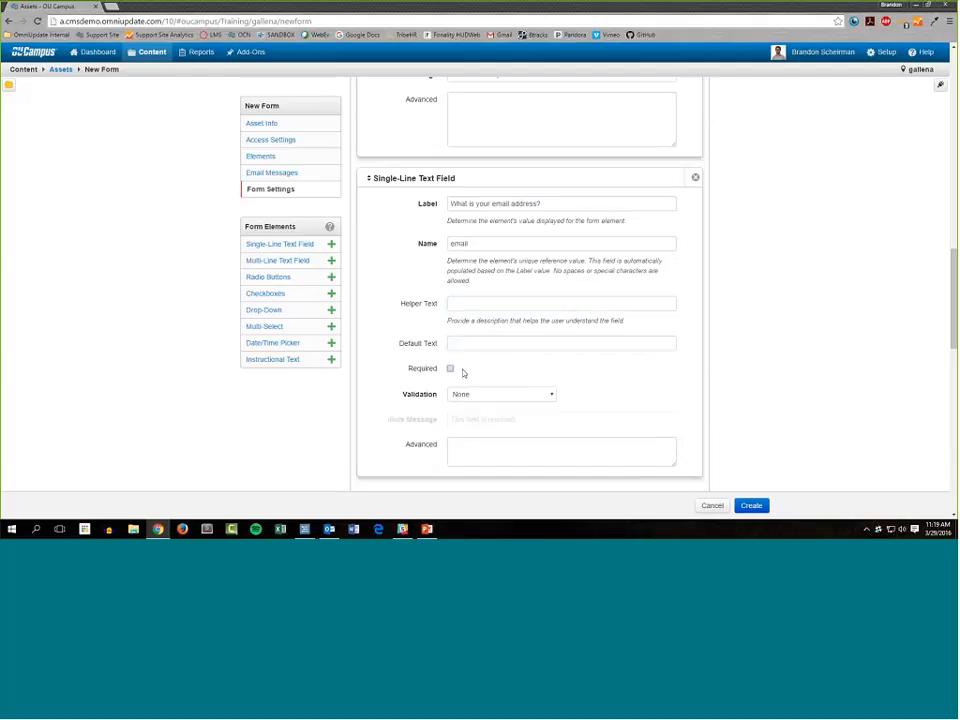
scroll(505, 356, "down", 1)
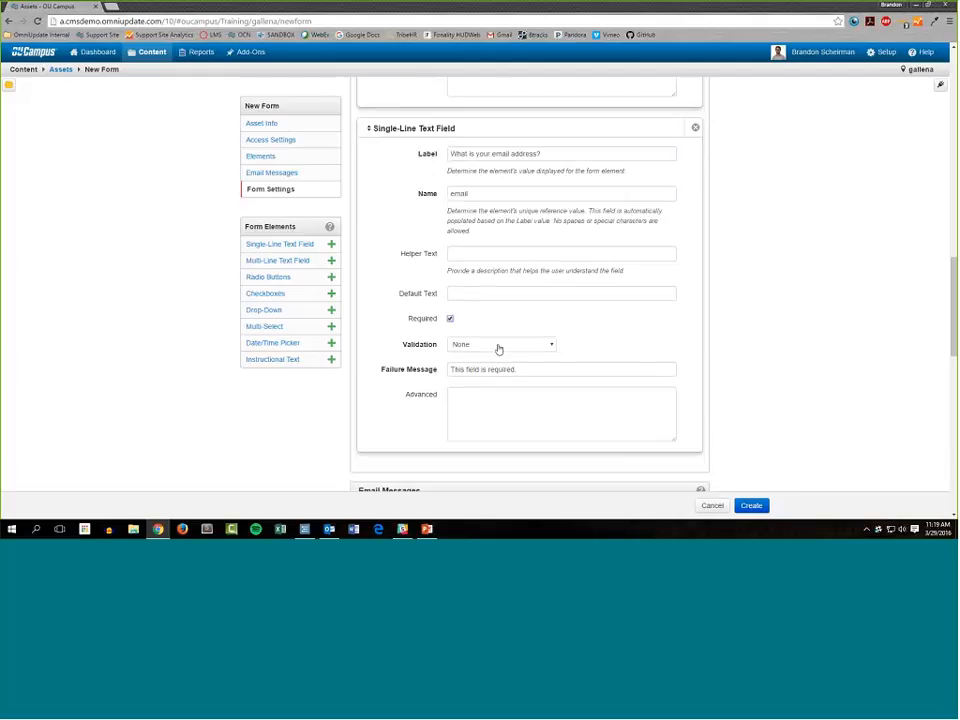
left_click(497, 344)
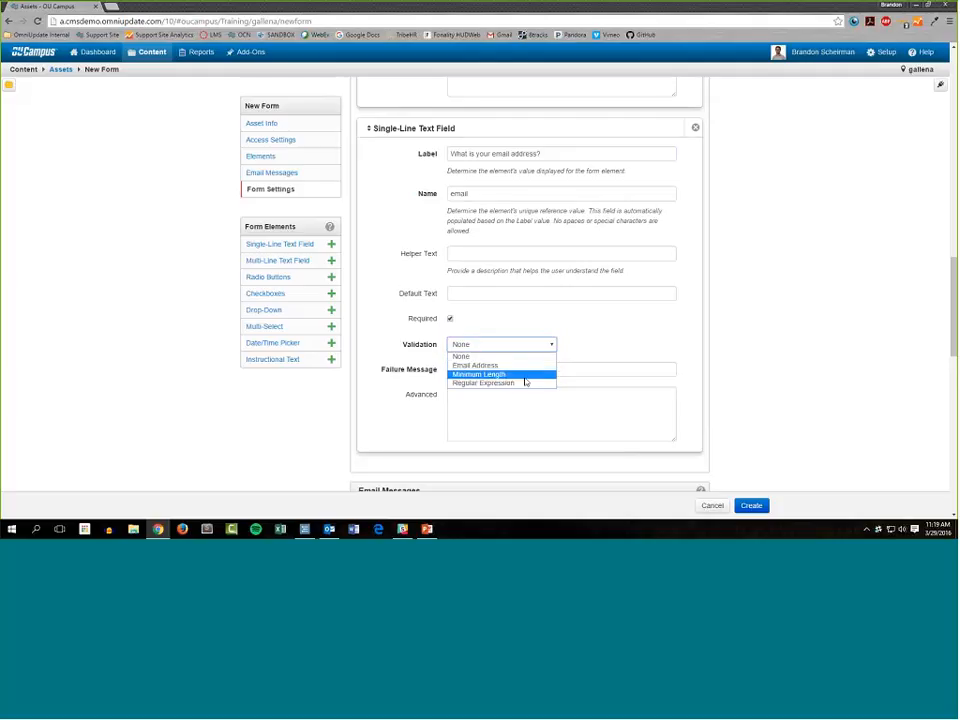
left_click(504, 366)
Set the email field's failure message to "This field is required.".
left_click(495, 369)
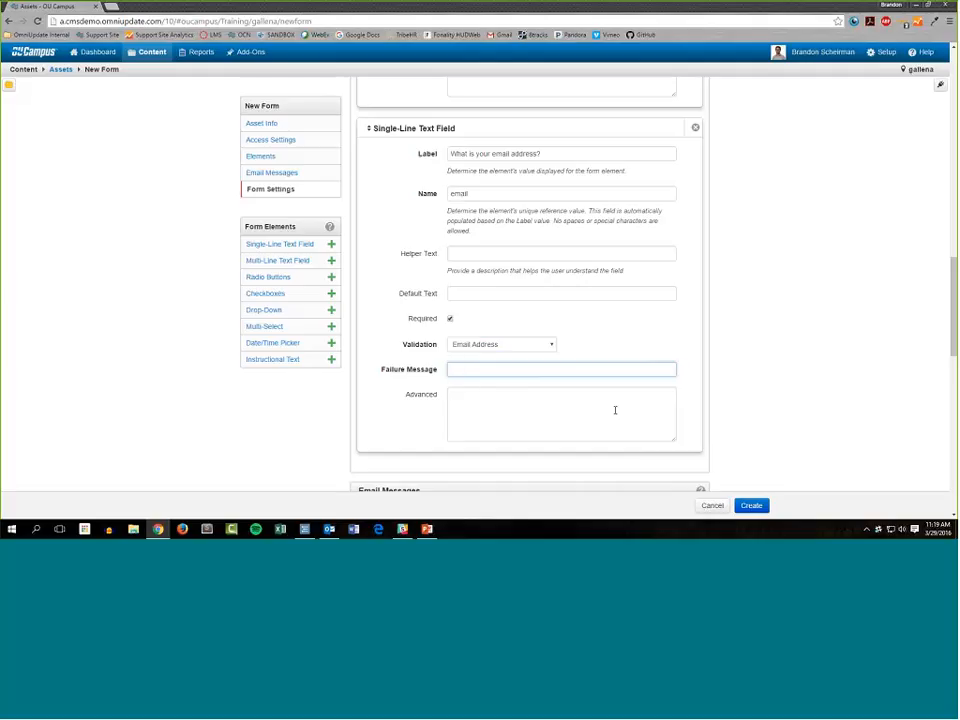
type("This field is required.")
key("Tab")
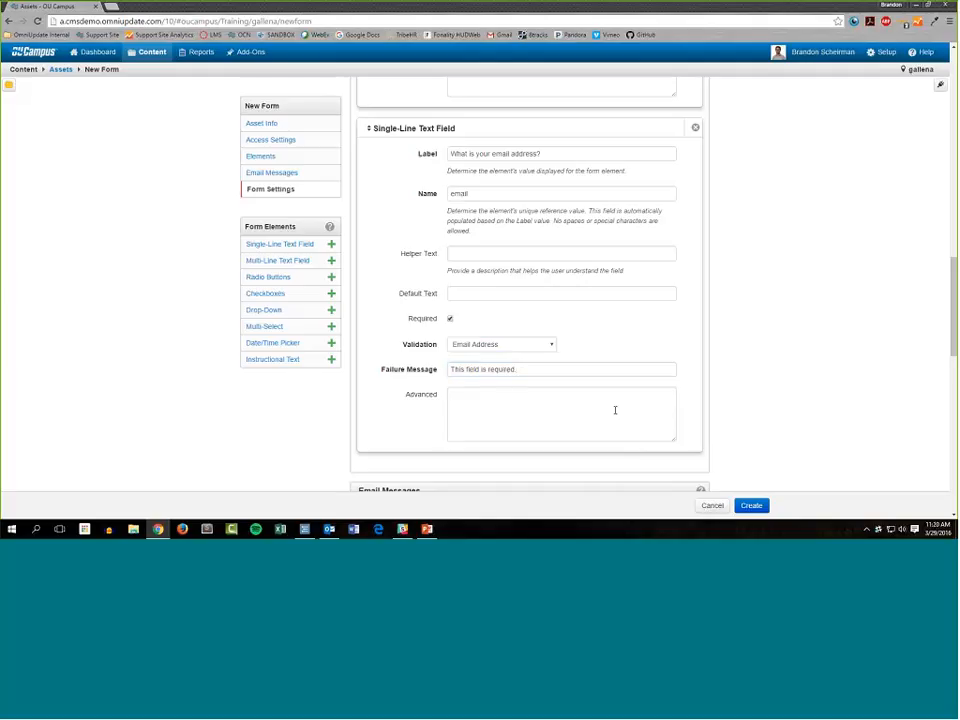
scroll(615, 410, "down", 2)
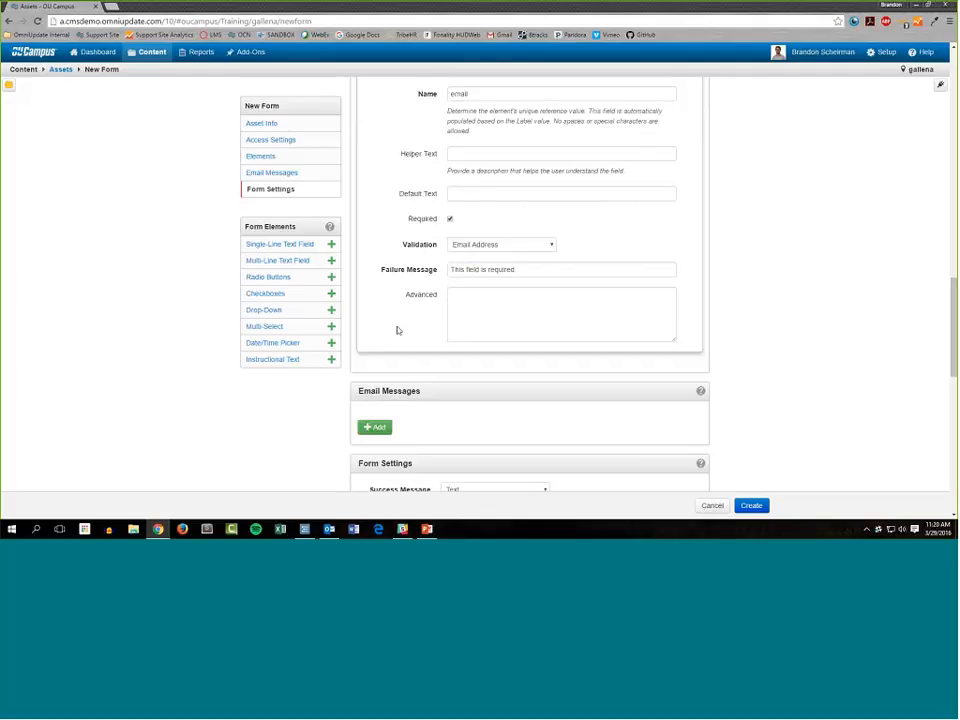
scroll(600, 300, "up", 5)
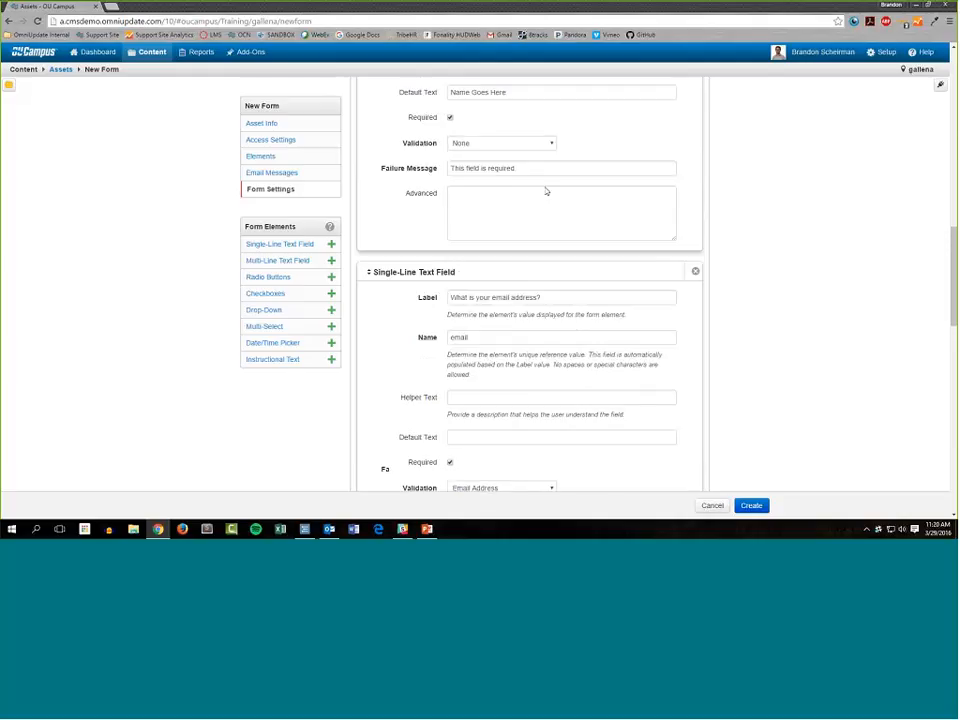
scroll(580, 334, "up", 2)
scroll(580, 334, "up", 3)
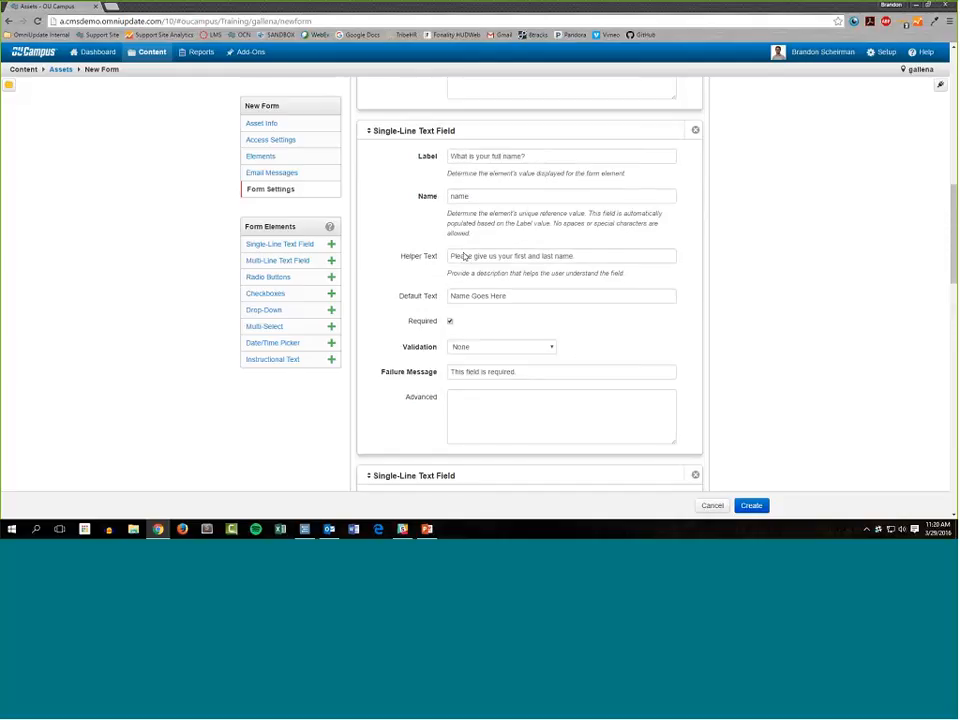
scroll(575, 321, "down", 7)
scroll(382, 369, "down", 3)
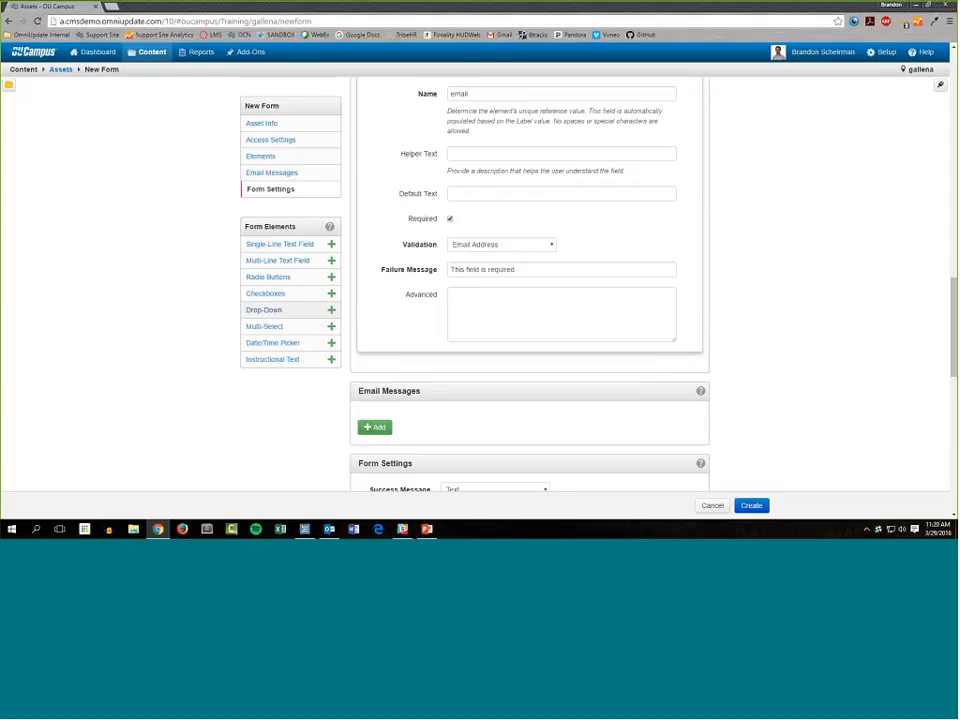
Add a Drop-Down element below the email field and label it "What year in school are you?".
left_click(331, 313)
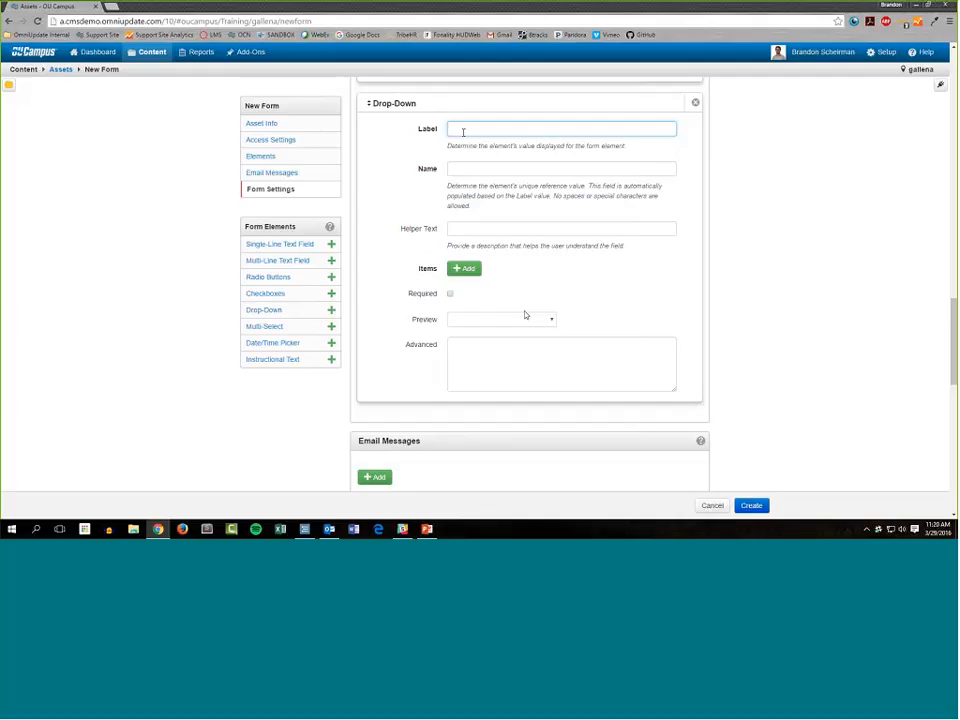
type("What i")
type("ear in school are you?")
key("Tab")
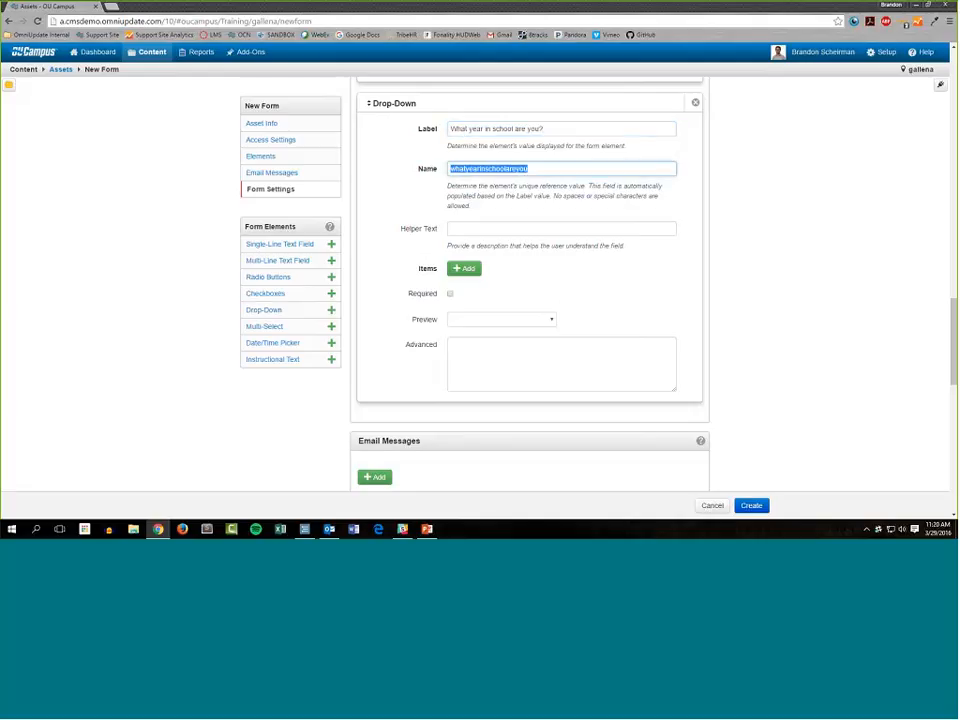
Set the drop-down's reference name to "yearinschool" without spaces.
type("year in s")
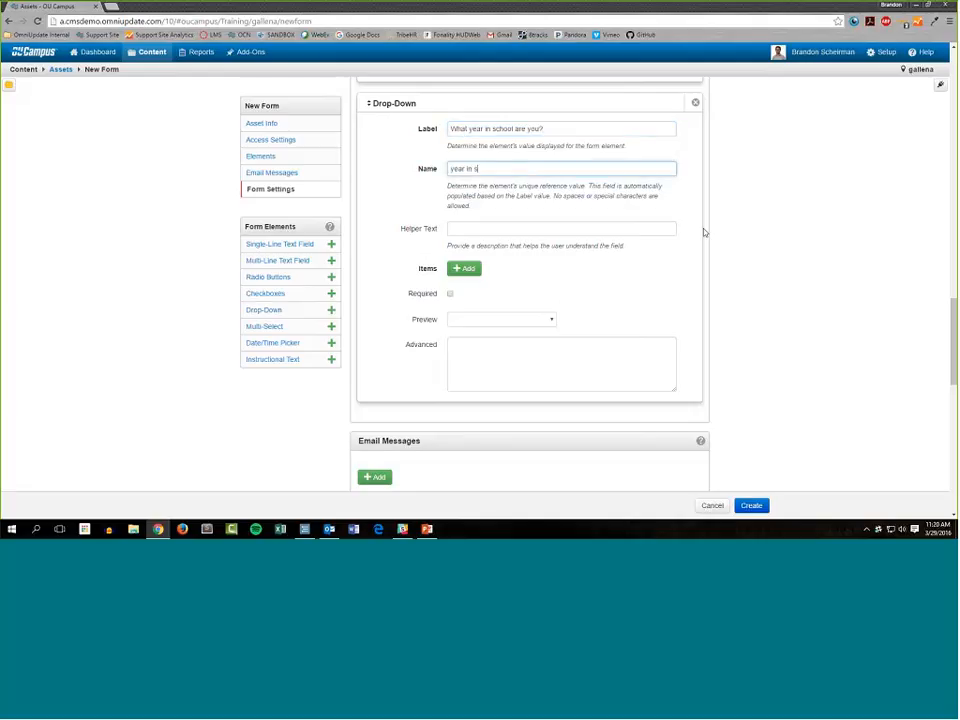
type("chool")
key("Left")
key("Left")
key("Left")
key("Left")
key("Left")
key("Left")
key("BackSpace")
key("BackSpace")
left_click_drag(493, 172, 431, 174)
left_click(475, 211)
left_click(552, 229)
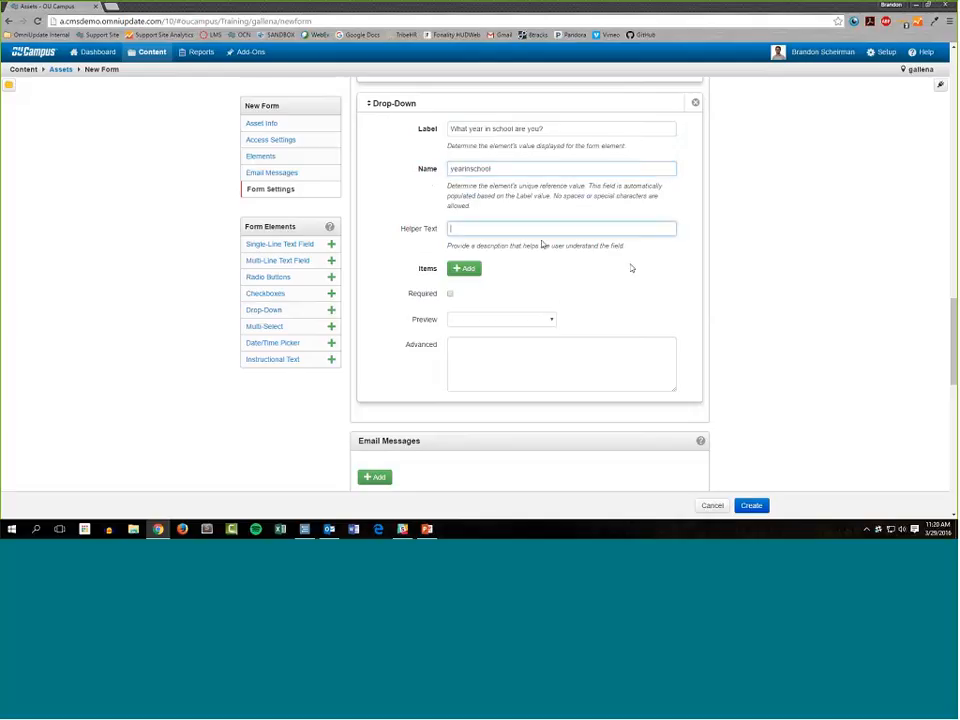
Add four blank items to the school-year drop-down.
left_click(466, 269)
left_click(468, 288)
left_click(470, 308)
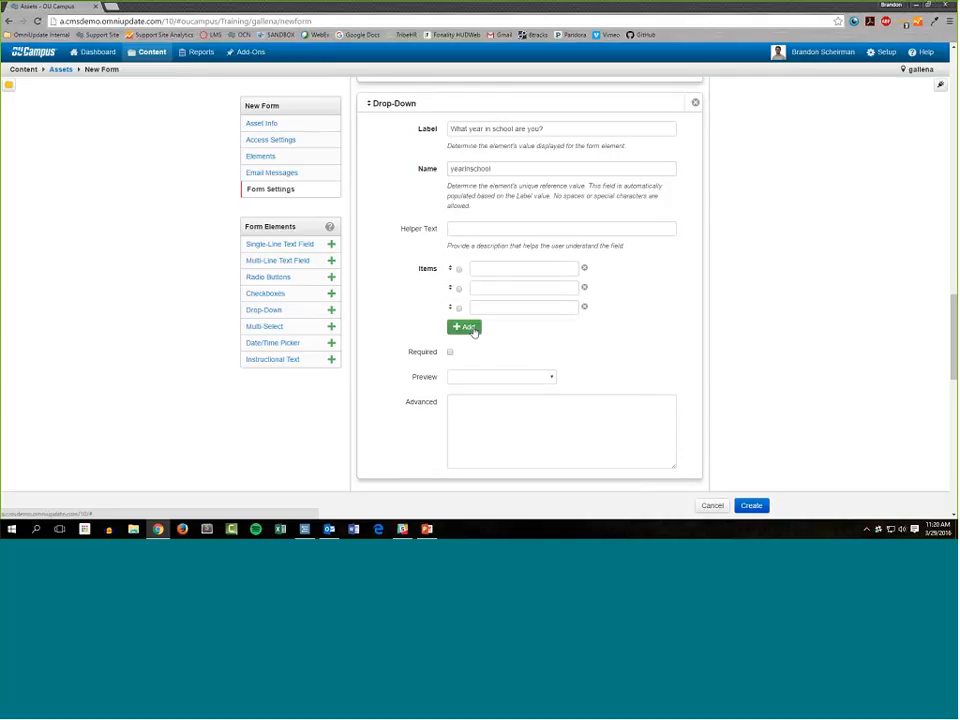
left_click(466, 327)
Fill the four drop-down items in order with Freshman, Sophomore, Junior and Senior.
left_click(519, 270)
type("Fre")
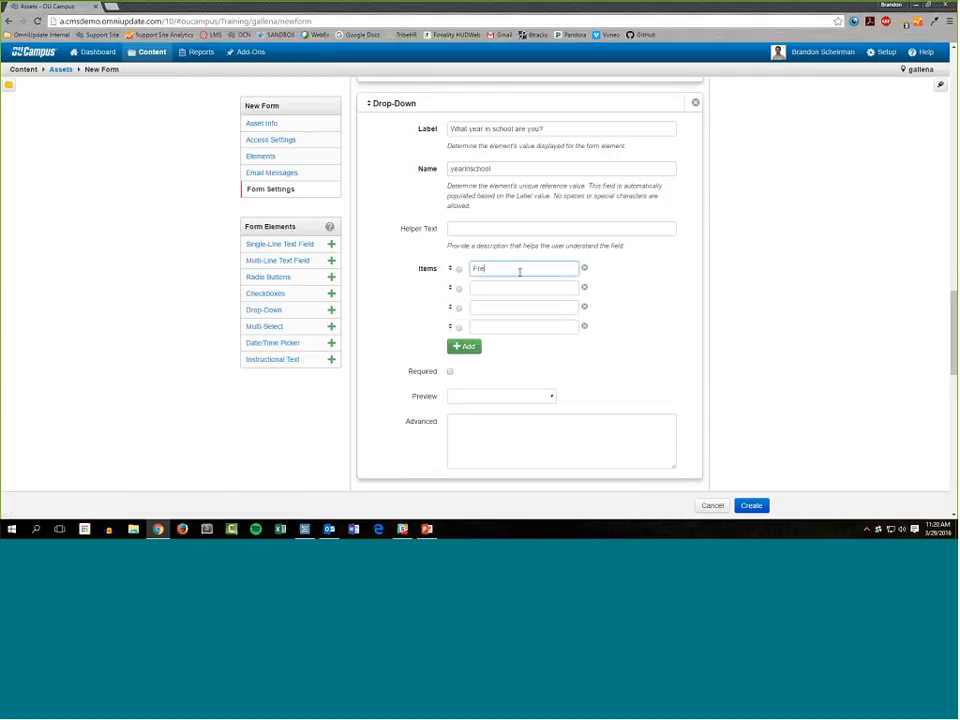
type("shman")
key("Tab")
type("Soph")
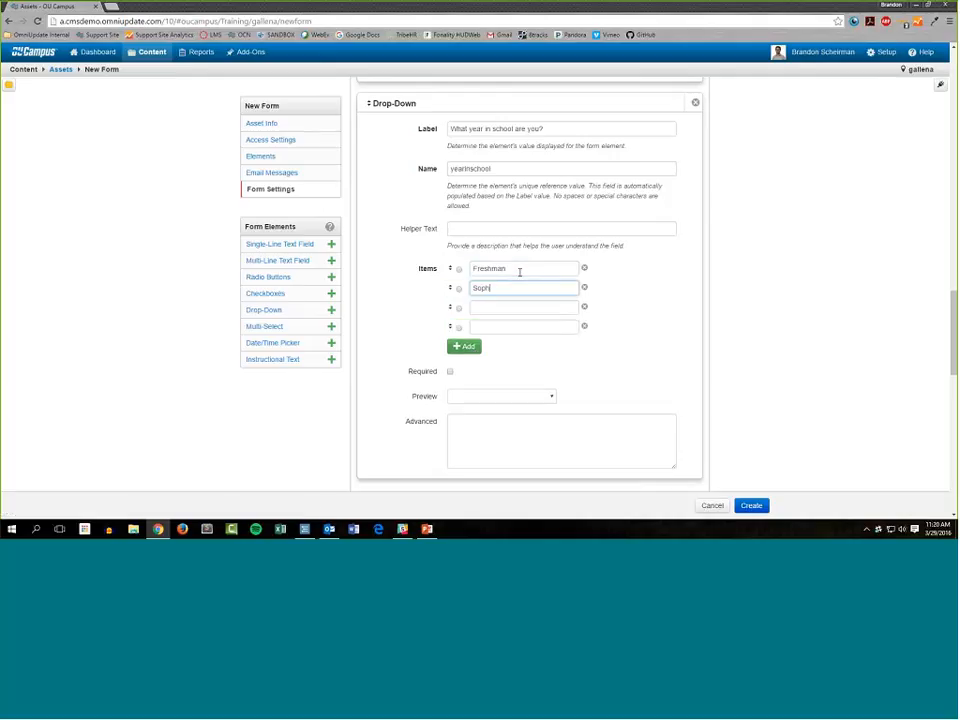
type("omore")
key("Tab")
type("Junio")
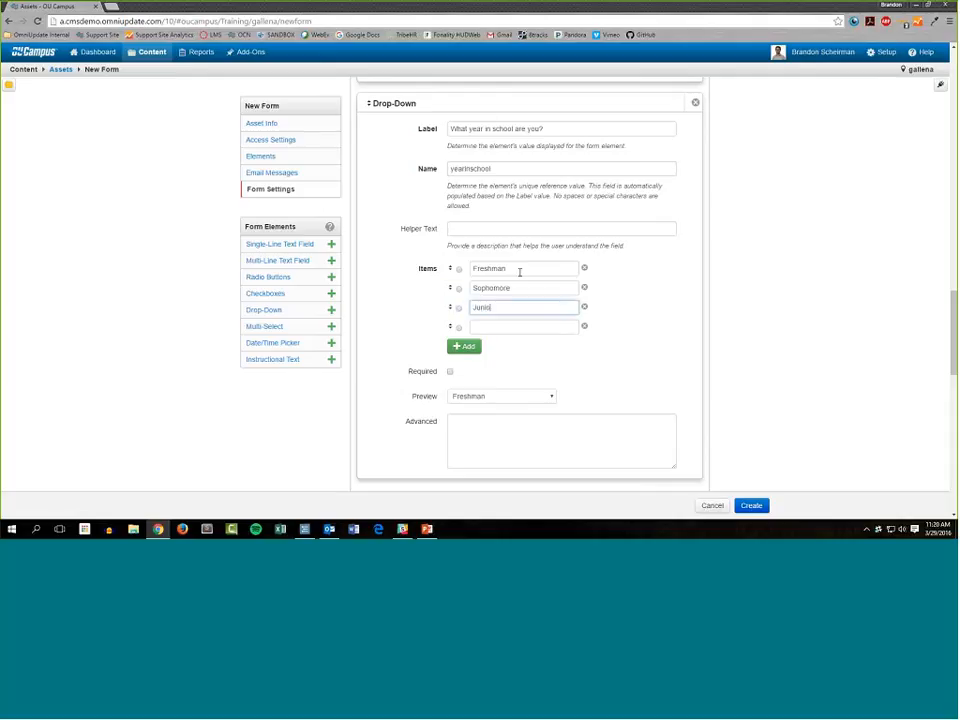
type("r")
key("Tab")
Add a fifth drop-down item reading "Fifth-Year or older".
key("Tab")
type("Sen")
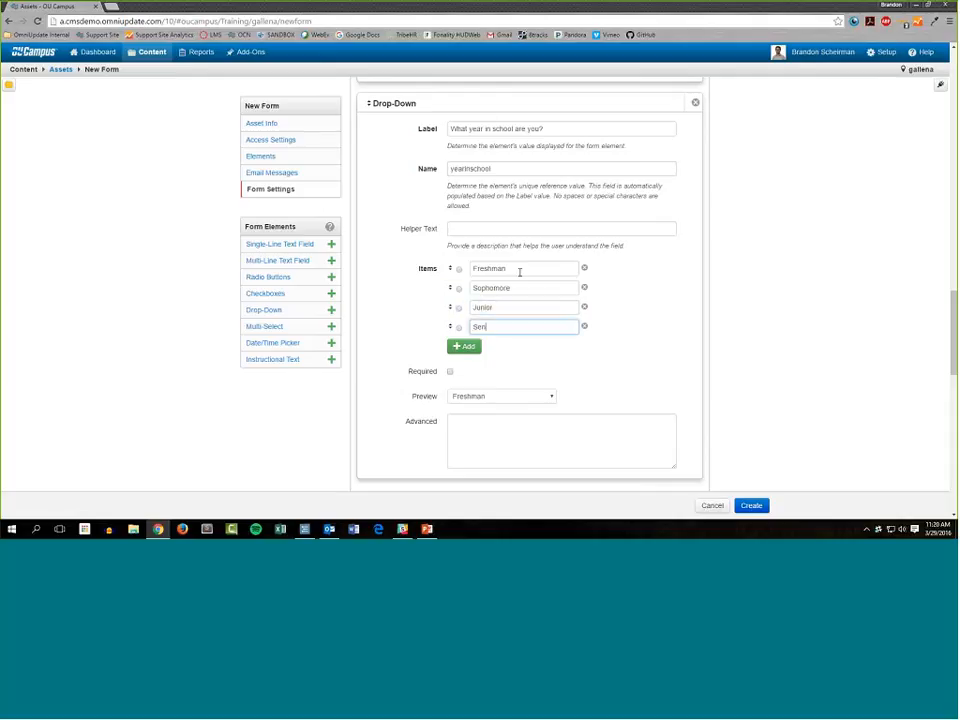
type("ior")
key("Tab")
key("Return")
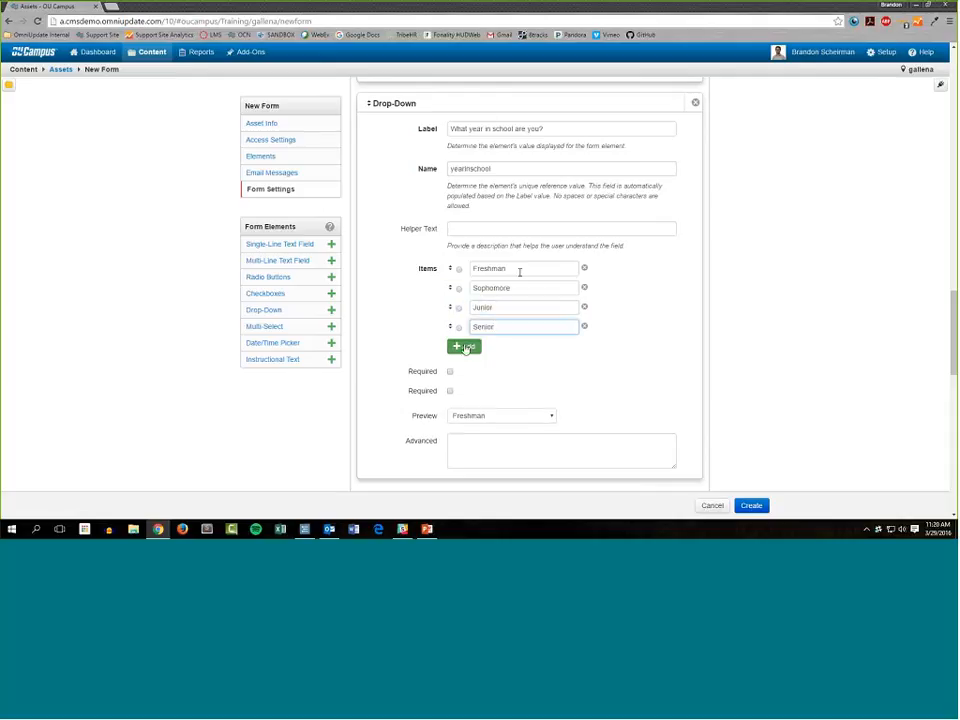
type("Fifth-")
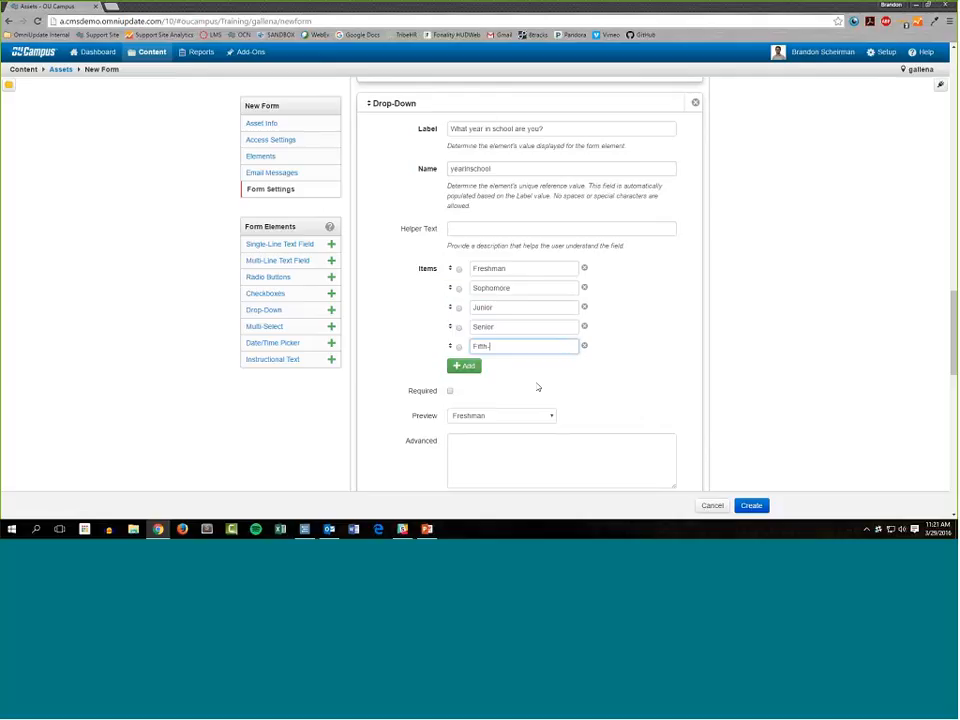
type("Year or older")
Make the school-year drop-down a required field.
scroll(490, 382, "down", 1)
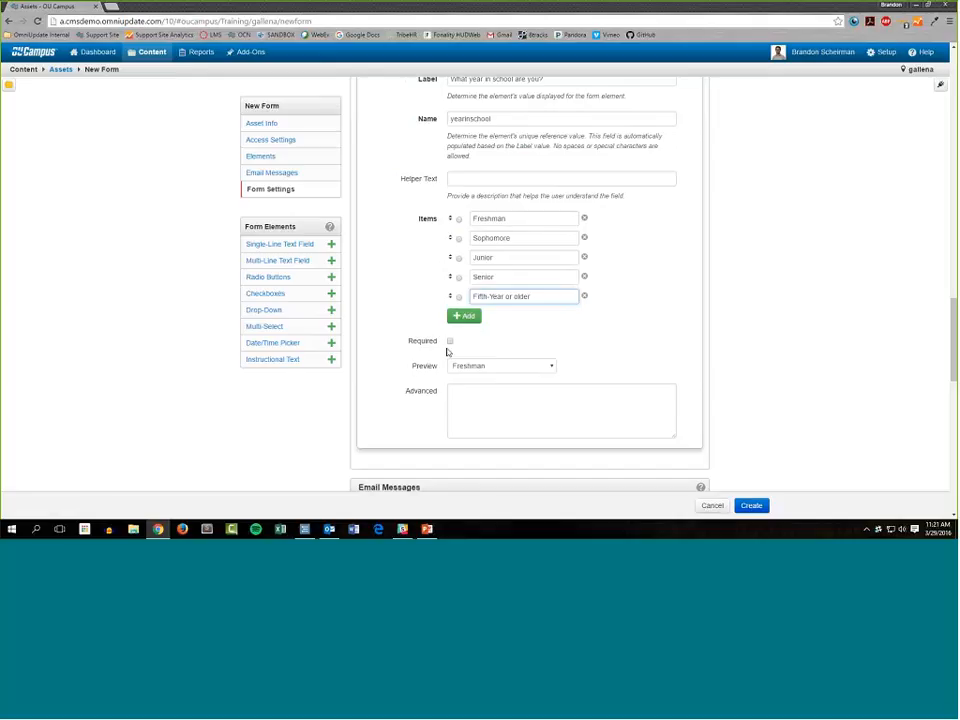
scroll(440, 350, "up", 1)
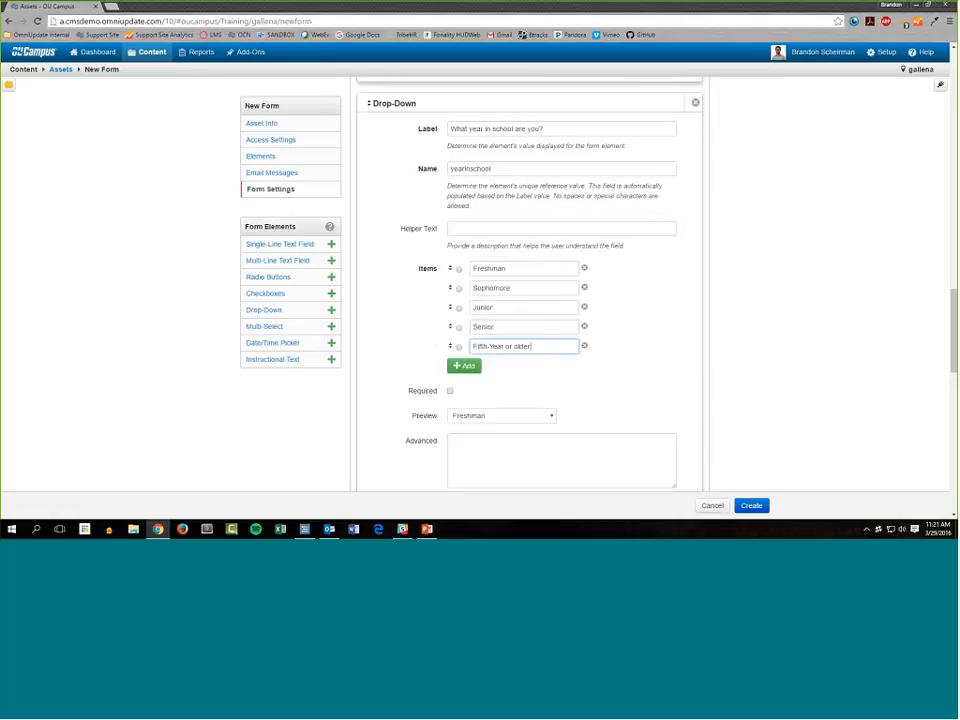
left_click(449, 393)
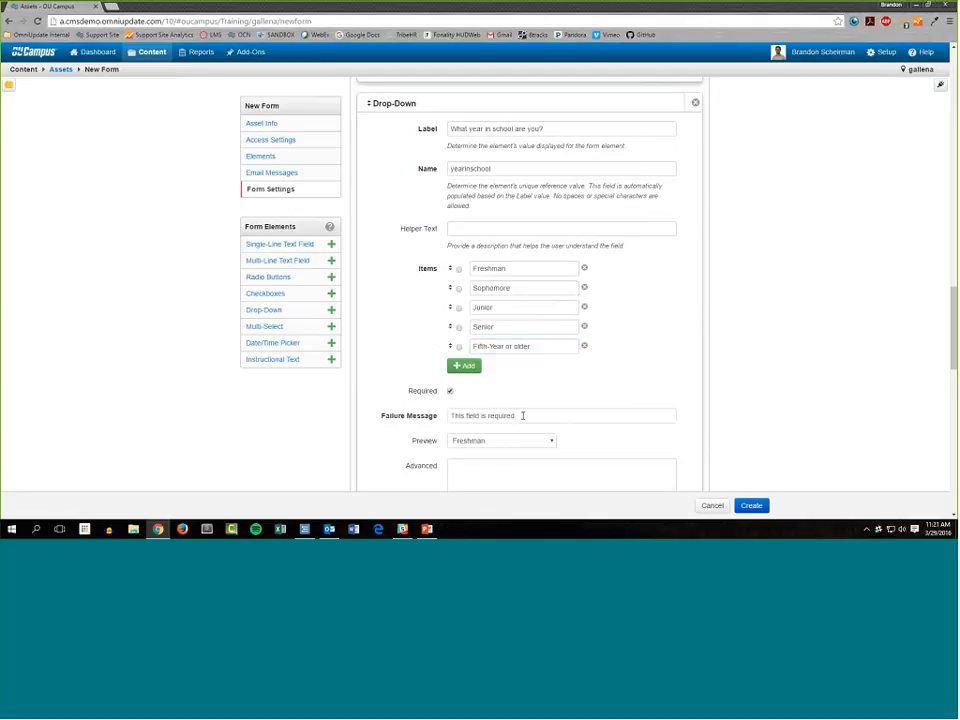
Preview the list of choices in the school-year drop-down and close it without changing the selection.
scroll(522, 415, "down", 1)
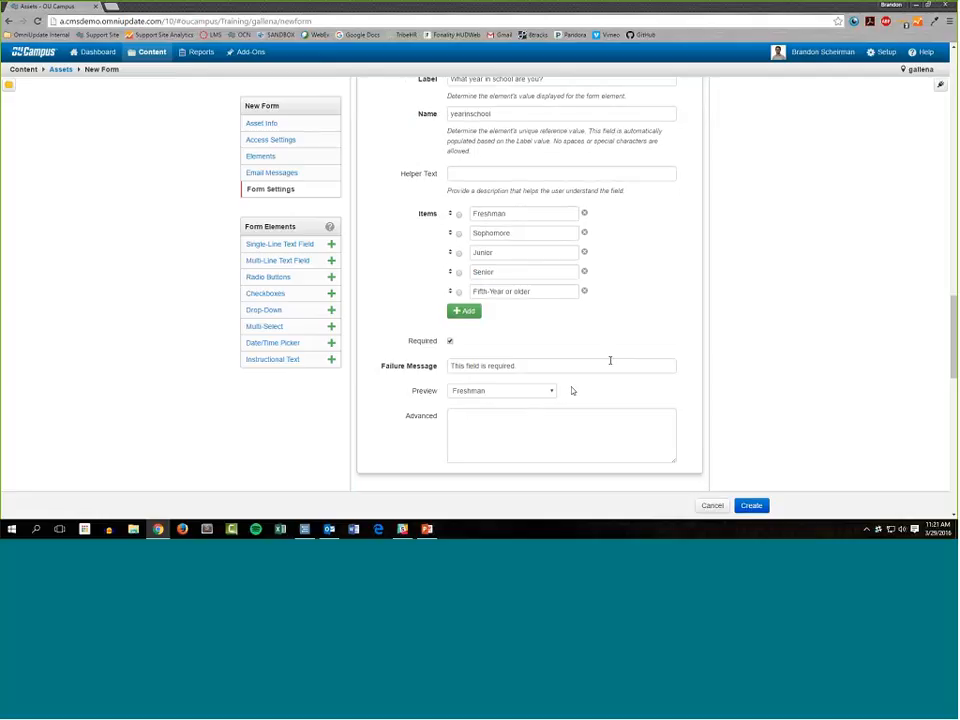
scroll(401, 360, "down", 2)
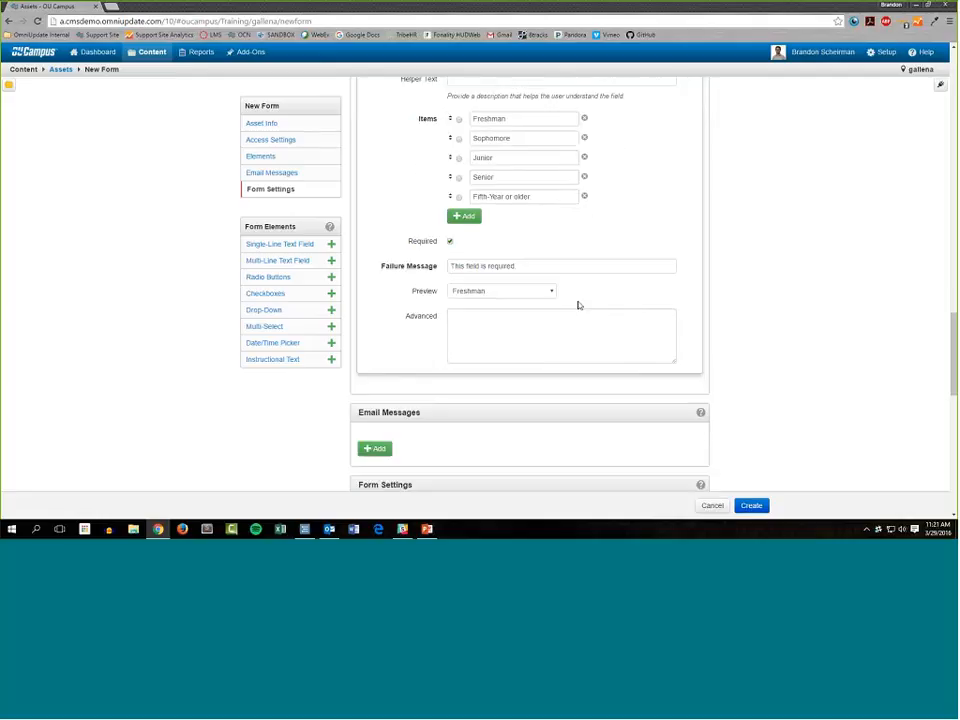
left_click(481, 292)
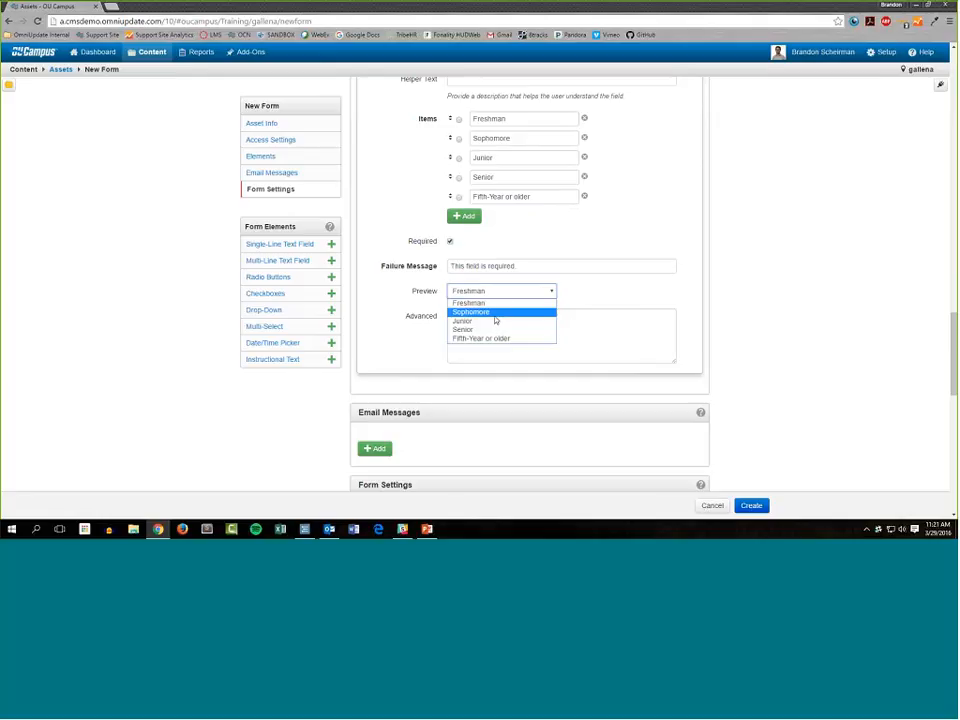
left_click(629, 291)
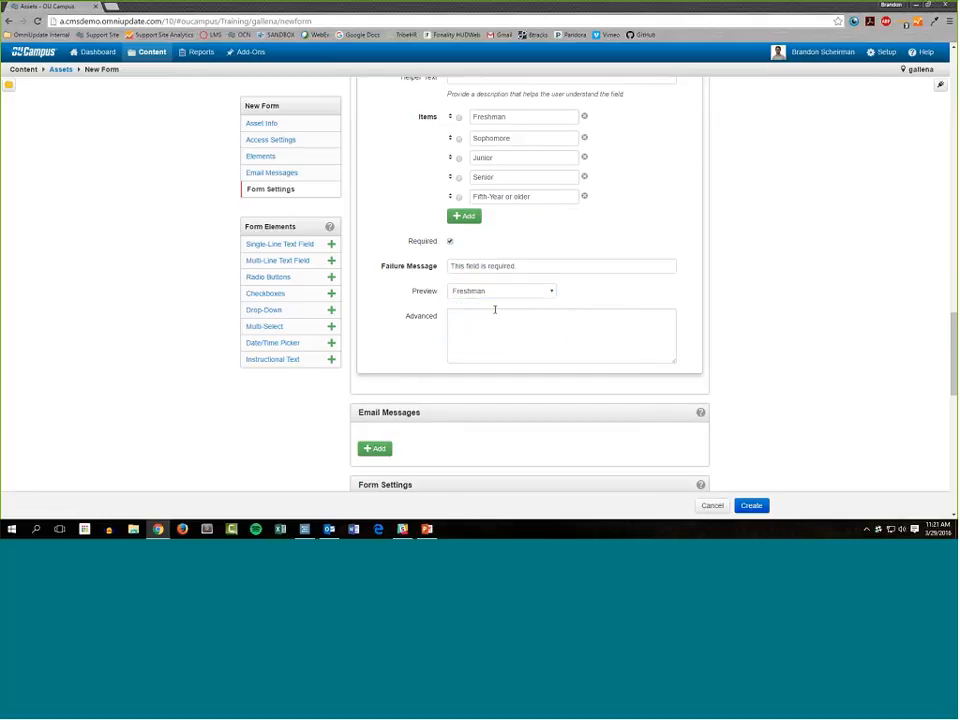
Add an instructional text element below the school-year drop-down and enter the heading "Campus Tour Information".
scroll(506, 298, "down", 2)
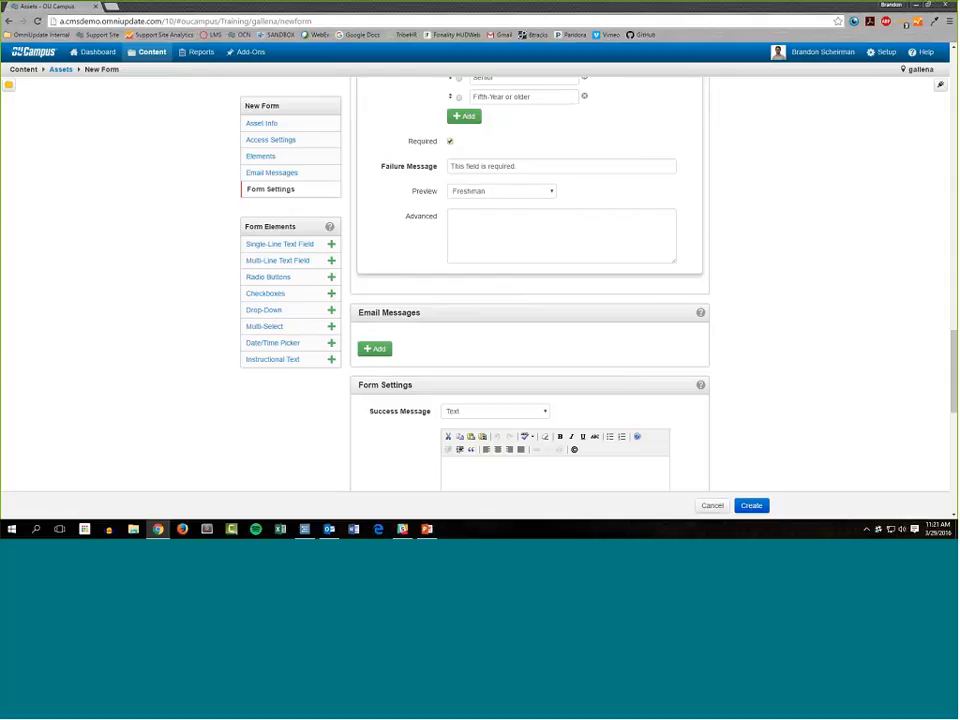
left_click(331, 361)
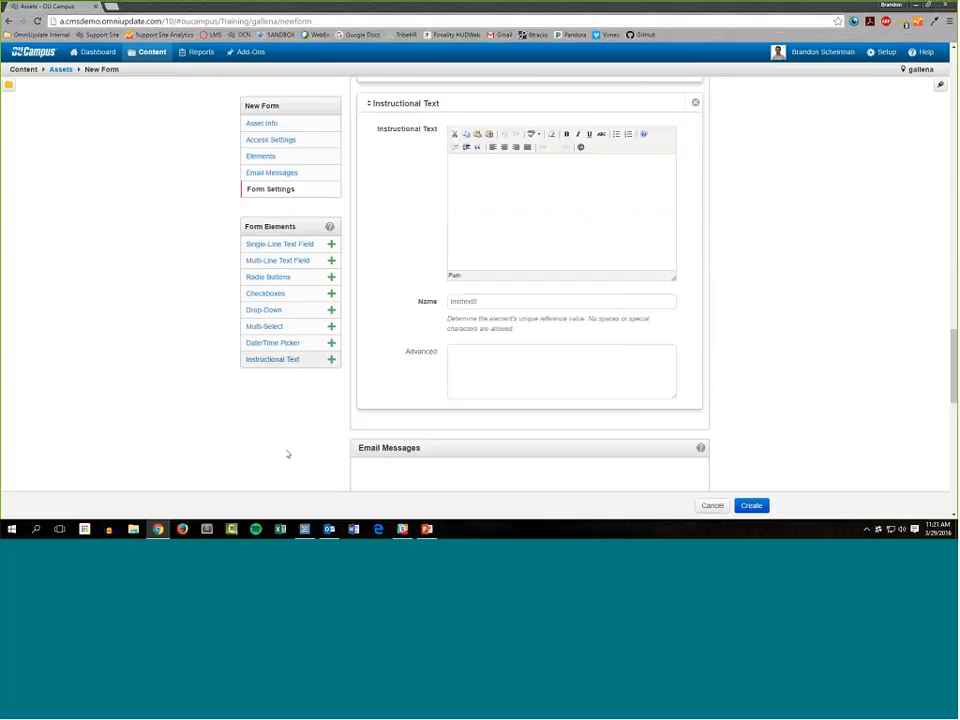
scroll(422, 330, "up", 3)
left_click(534, 348)
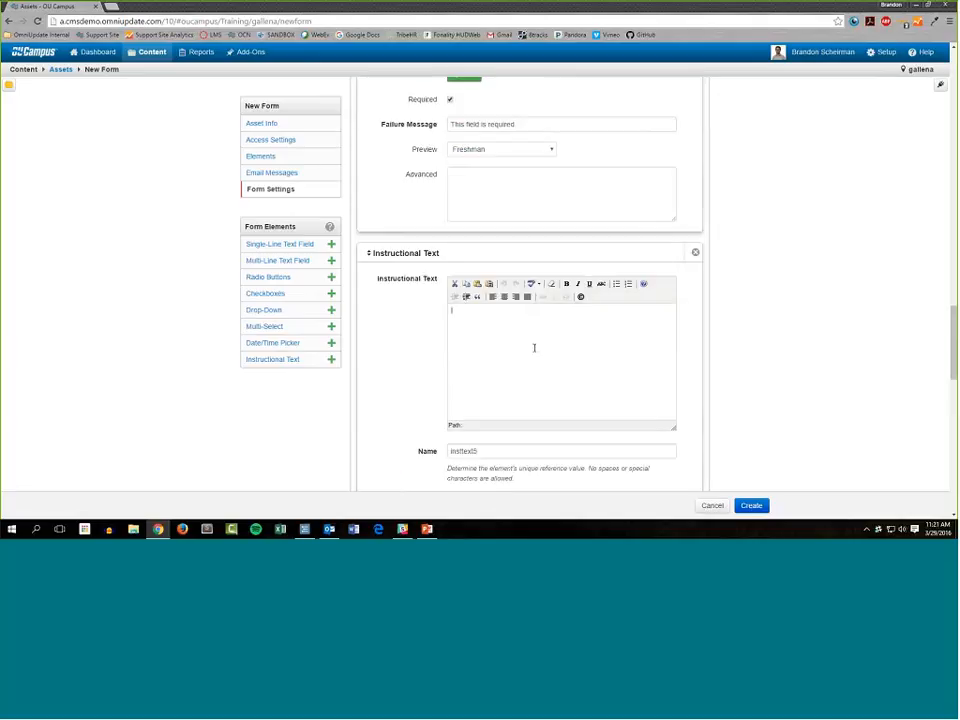
type("Campus Tour Information")
Make the "Campus Tour Information" heading bold and centred, with bold switched off after it.
key("ctrl+a")
key("ctrl+b")
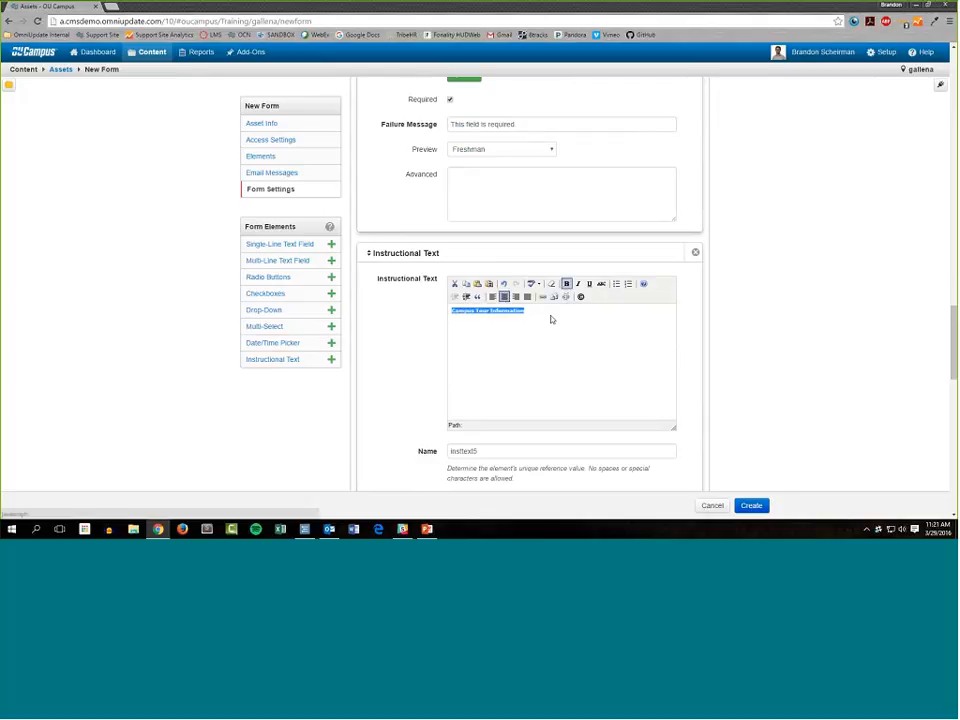
key("ctrl+e")
left_click(636, 313)
key("ctrl+b")
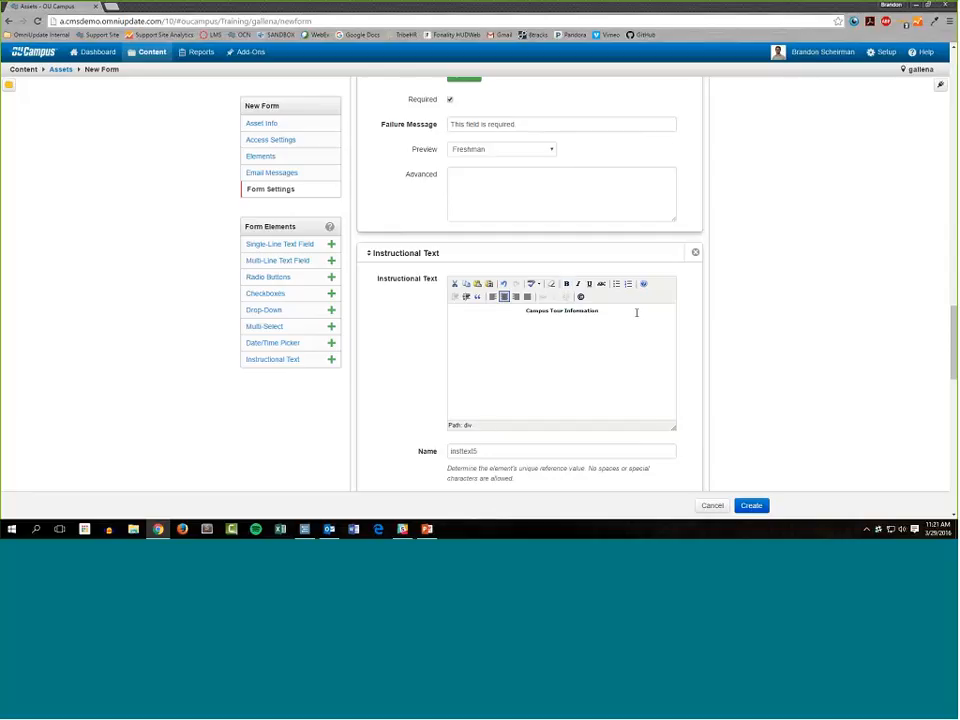
Add a second line under the heading reading "Tell us more about when you'd like the see a campus tour!".
key("Return")
type("Take a")
left_click(586, 328)
key("BackSpace")
key("BackSpace")
key("BackSpace")
key("BackSpace")
key("BackSpace")
type("ell us more about when you'd like the see a campus tour!")
Add a checkboxes element to the form with the label "What do you want to see on campus?".
scroll(544, 379, "down", 2)
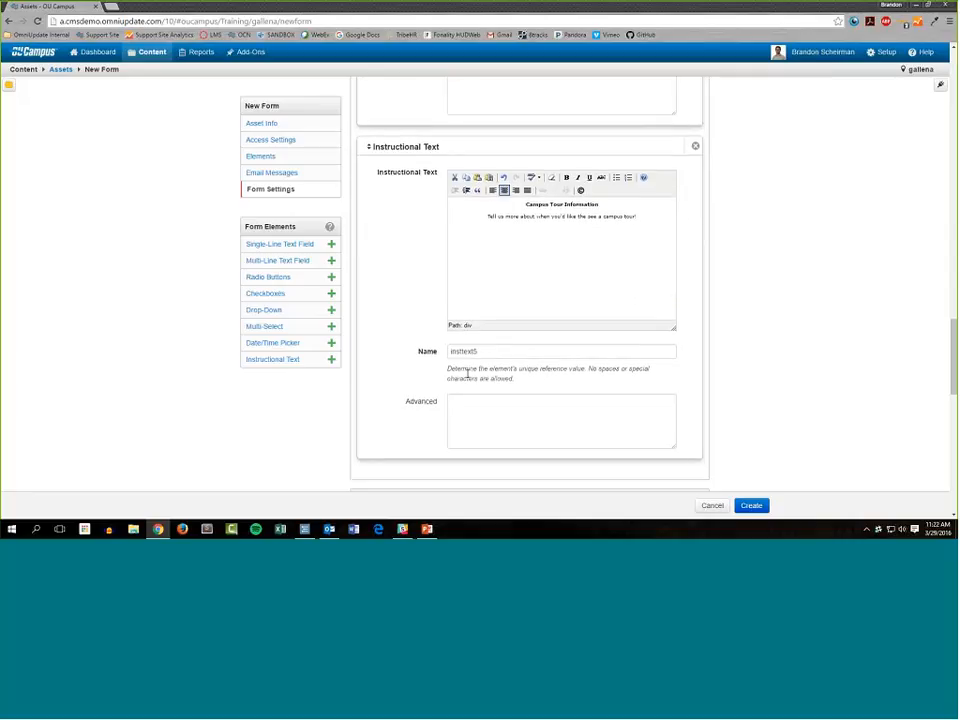
scroll(467, 373, "down", 1)
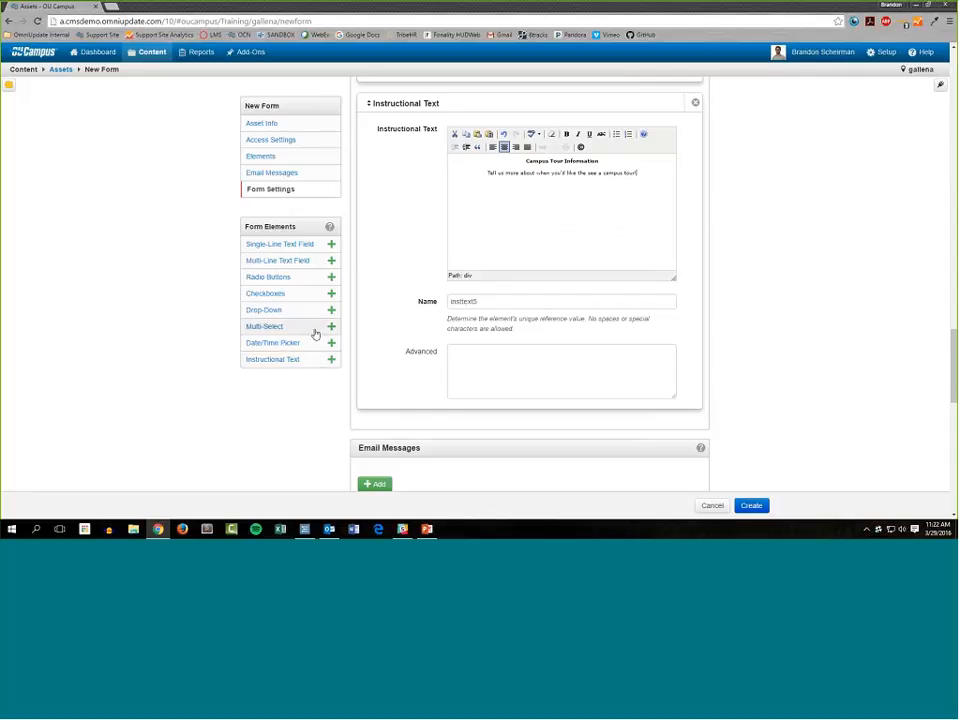
left_click(333, 294)
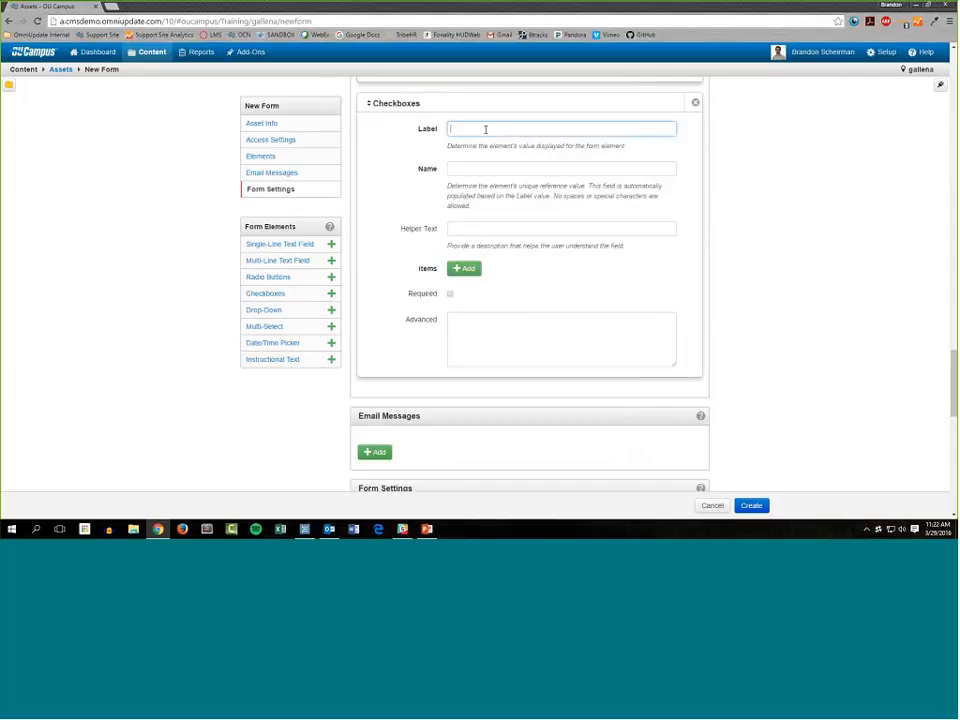
type("What do you want to see on campus?")
Replace the checkboxes element's reference name with "sightsoncampus".
key("Tab")
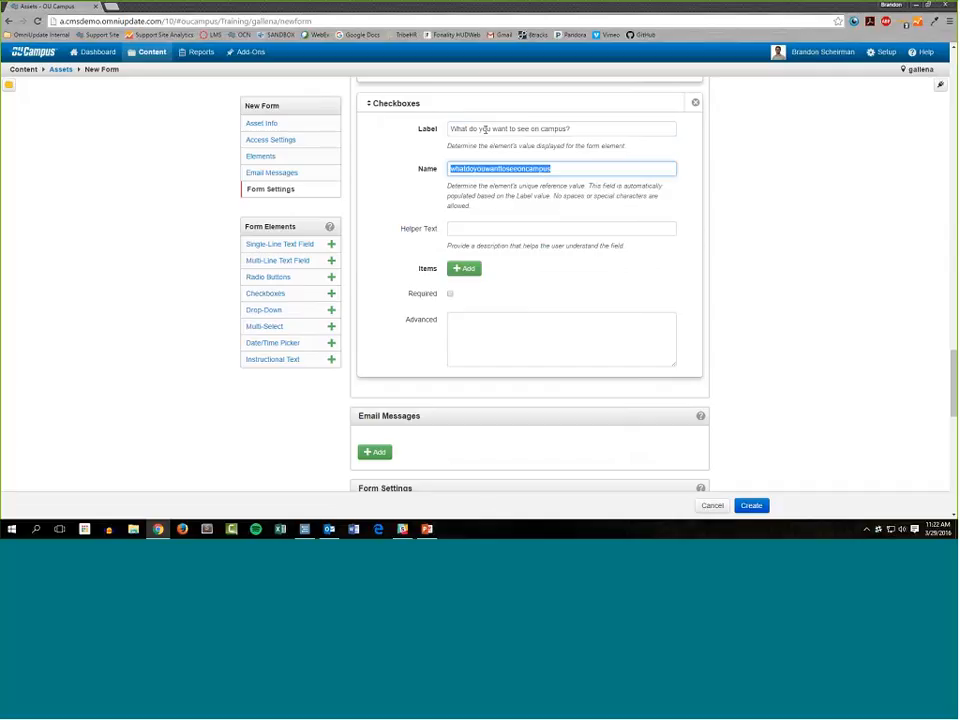
type("sightsee")
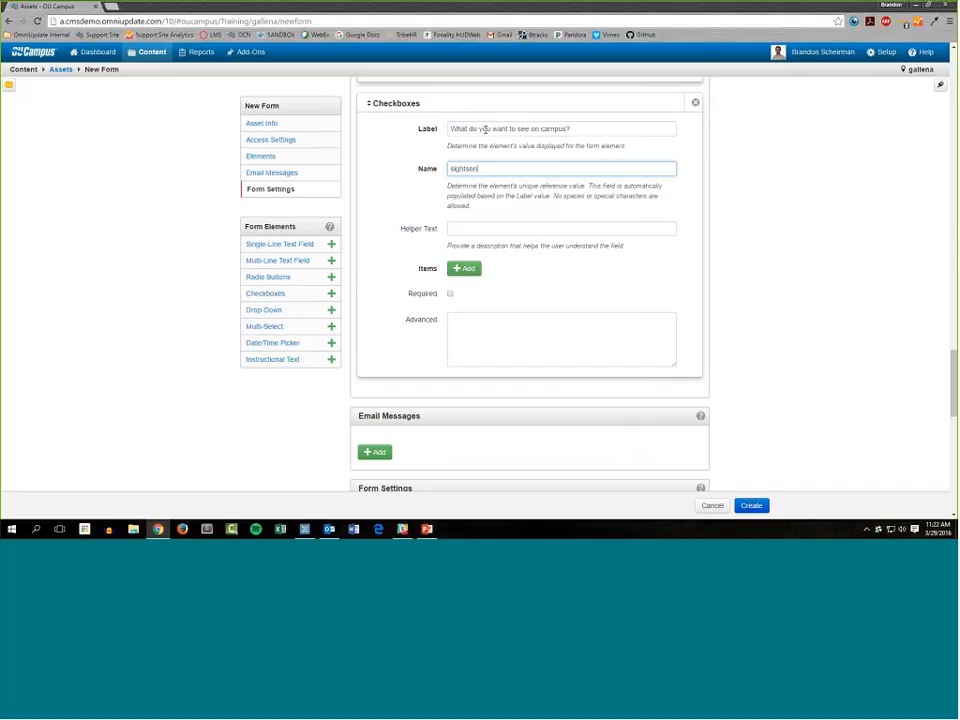
type("campus")
Look over the email messages and form settings sections, including the success and failure messages, and return to the checkboxes element.
scroll(729, 345, "down", 7)
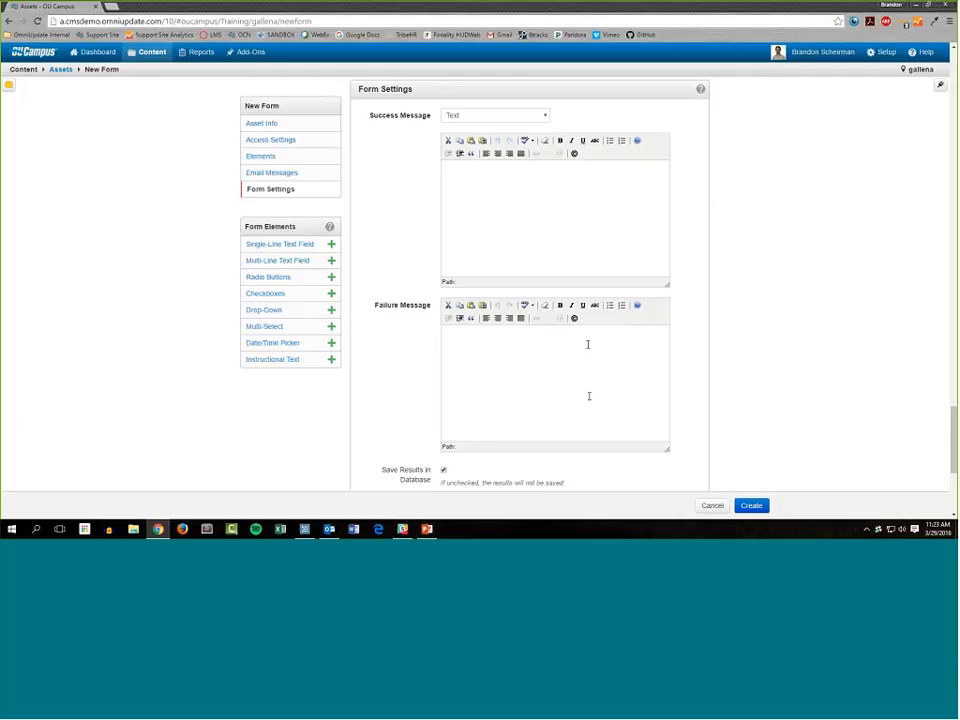
scroll(760, 440, "up", 3)
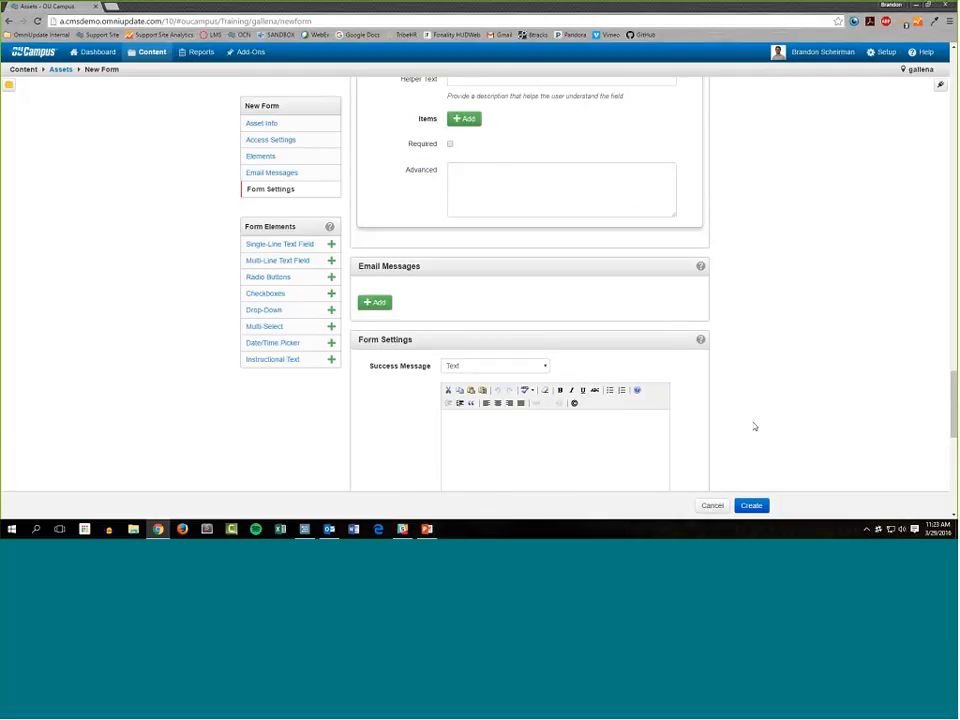
scroll(752, 427, "up", 2)
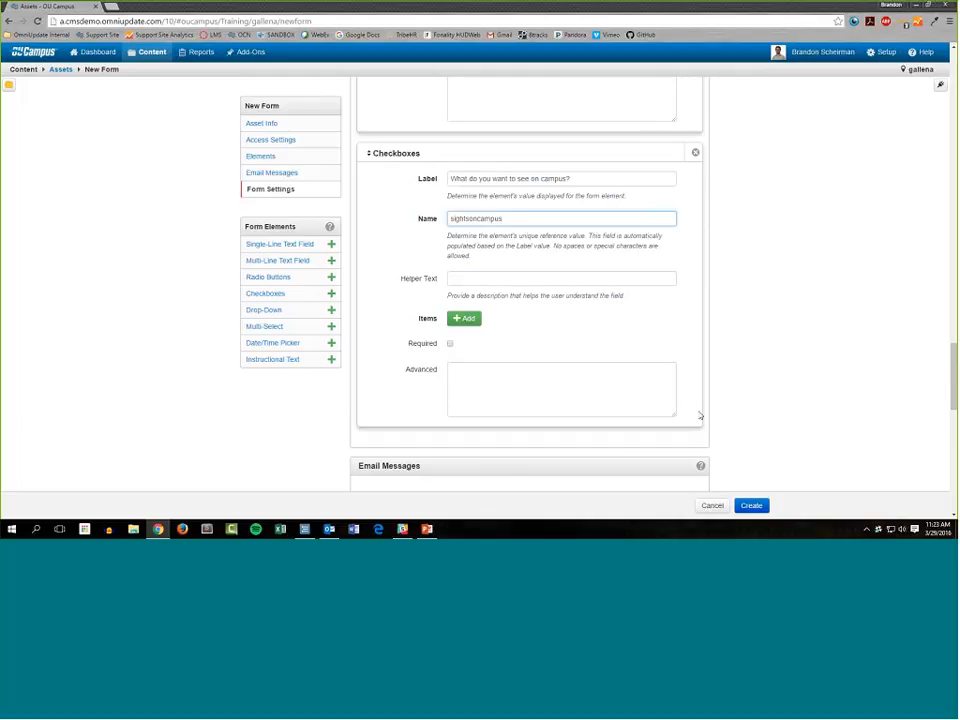
scroll(513, 398, "down", 3)
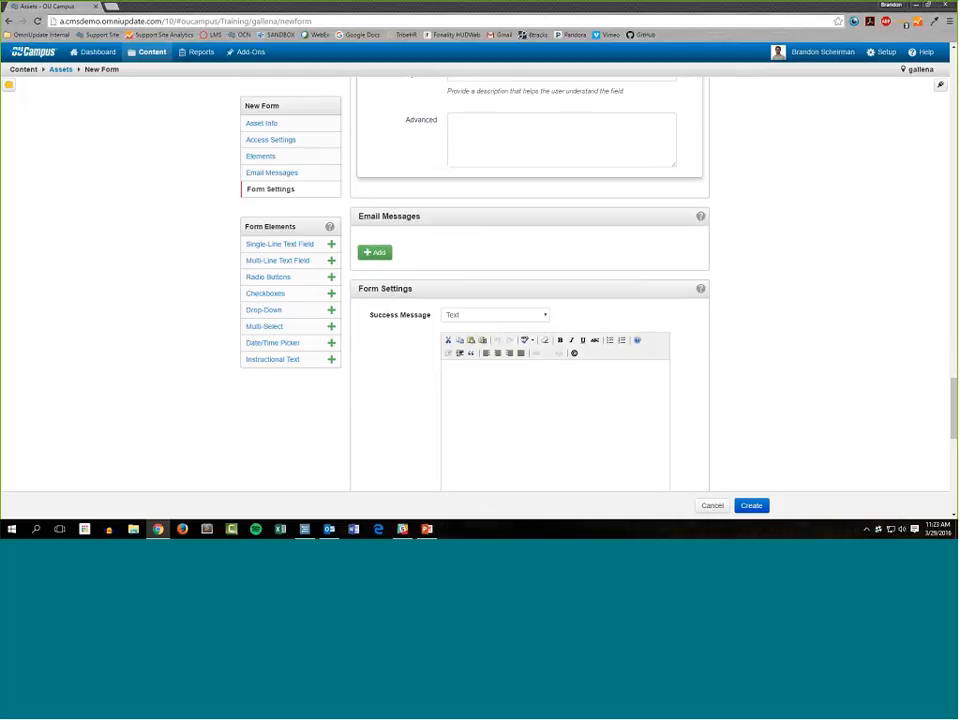
scroll(638, 388, "down", 1)
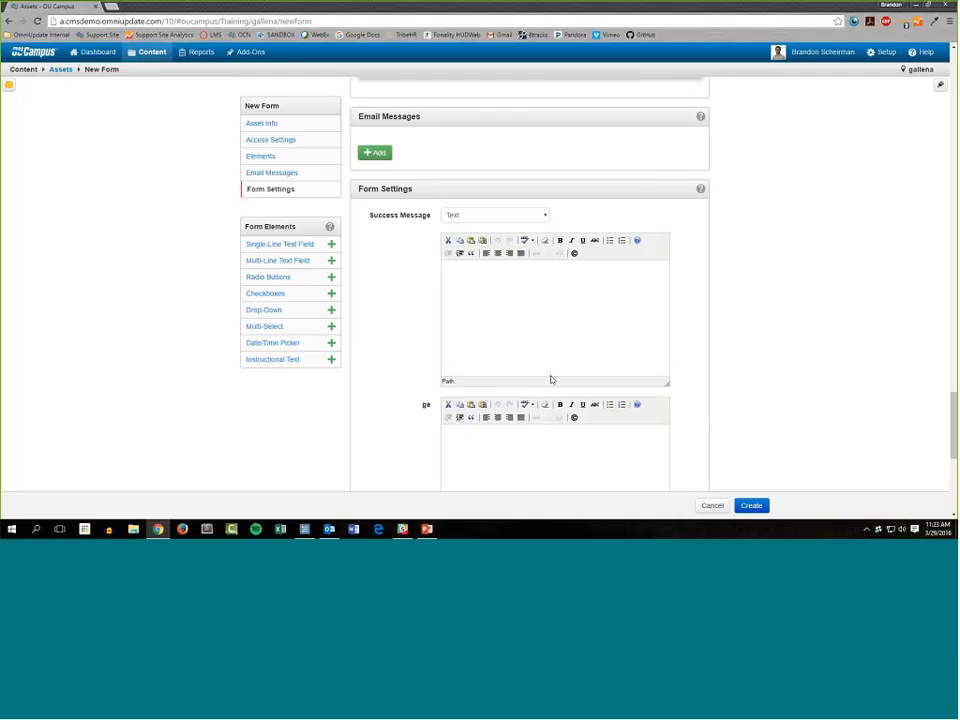
scroll(551, 379, "down", 3)
scroll(521, 401, "up", 6)
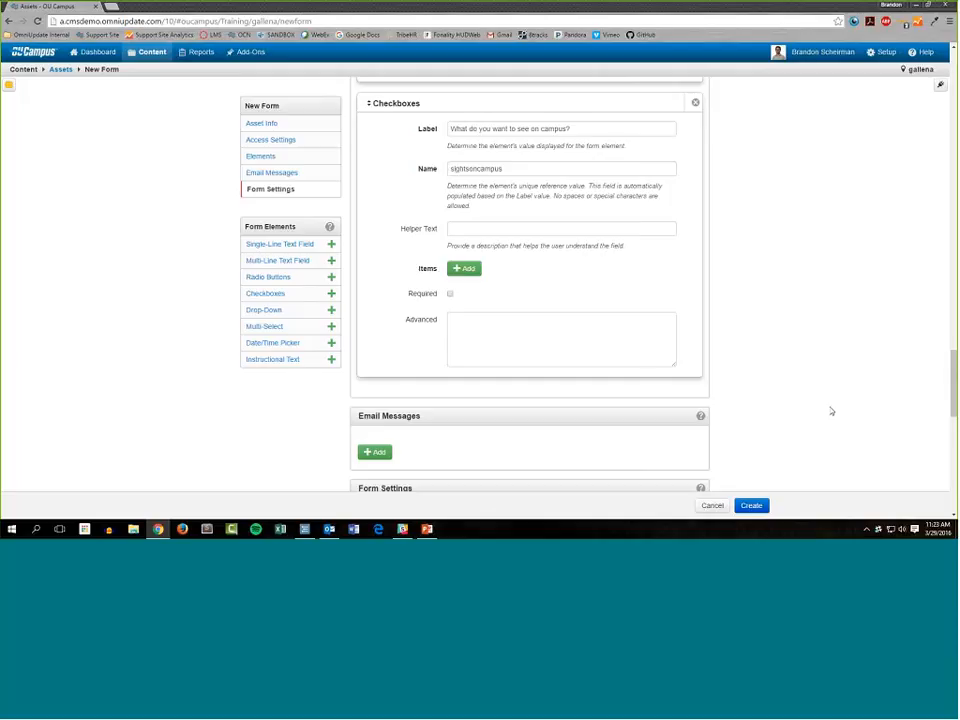
scroll(776, 317, "up", 2)
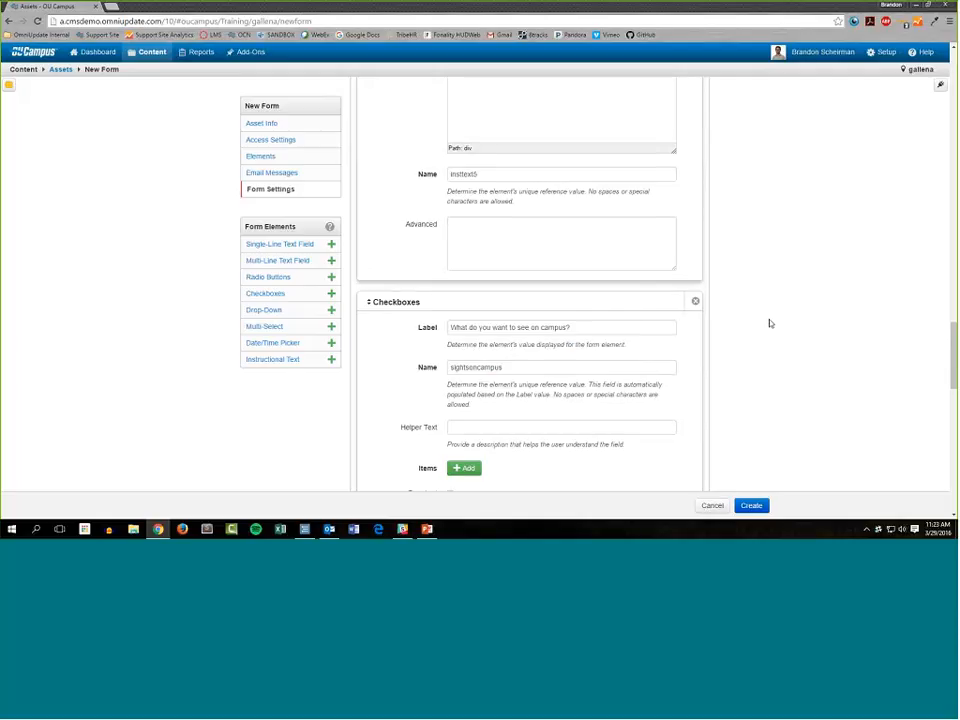
scroll(771, 324, "down", 2)
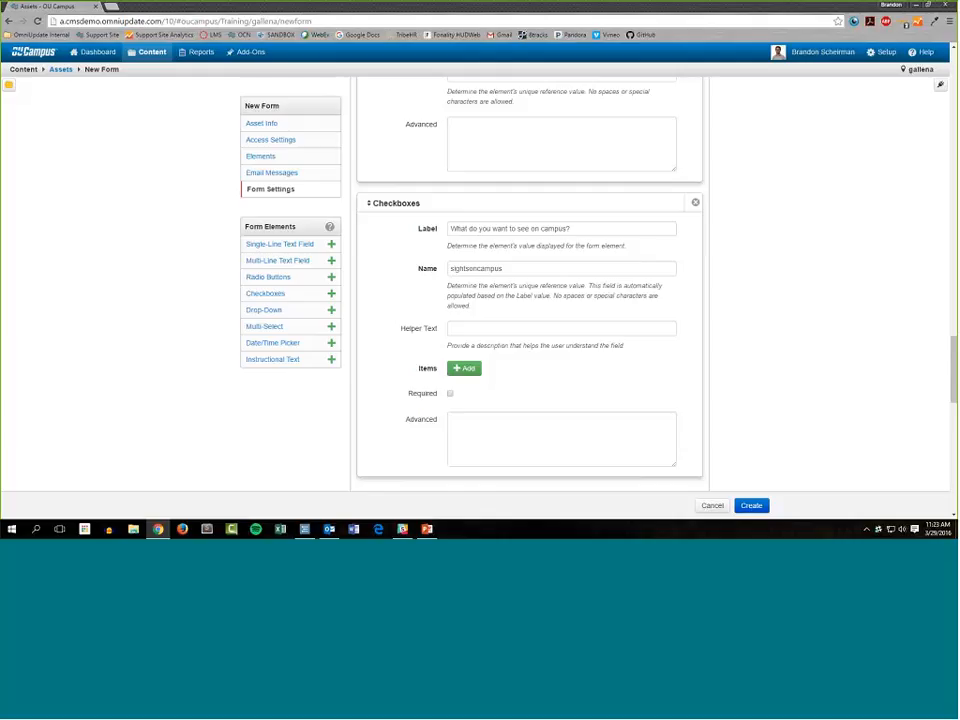
scroll(392, 192, "down", 1)
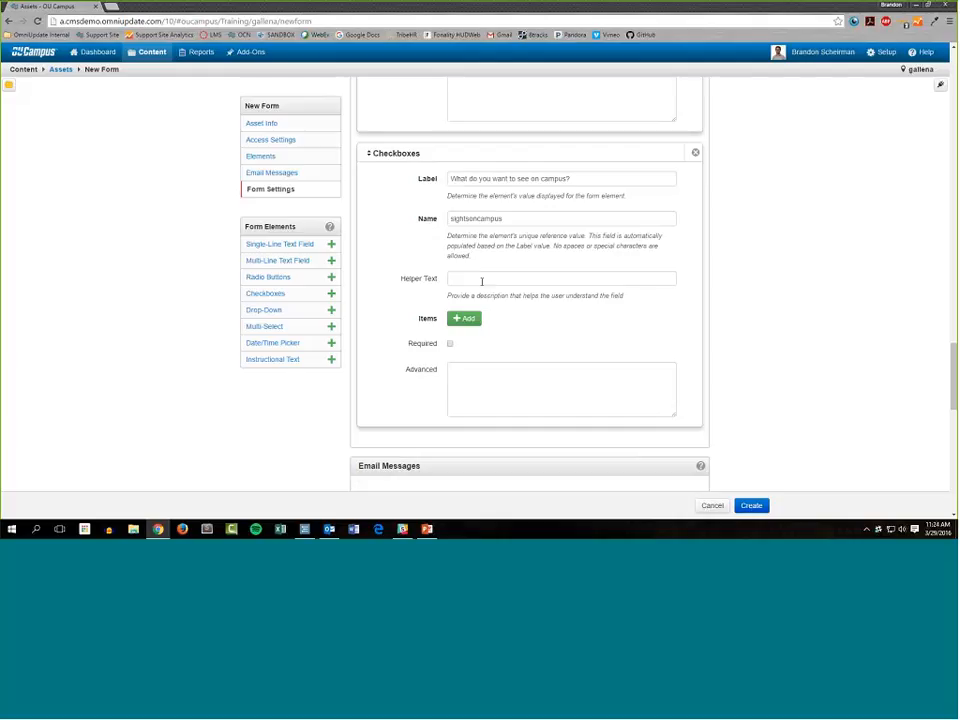
scroll(455, 293, "down", 1)
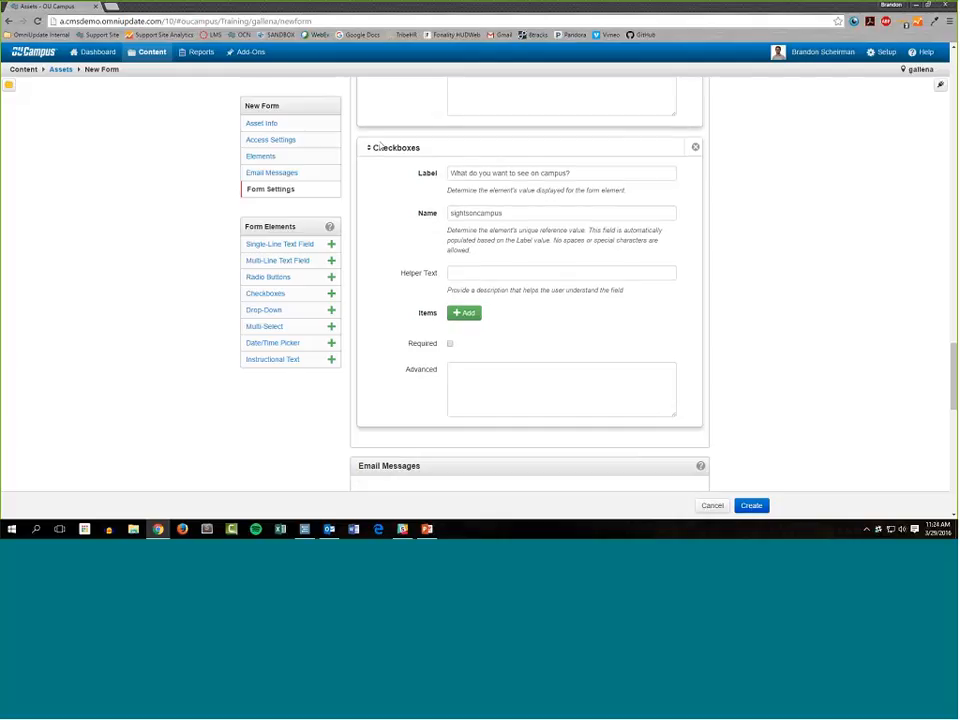
scroll(384, 146, "down", 1)
scroll(384, 146, "up", 1)
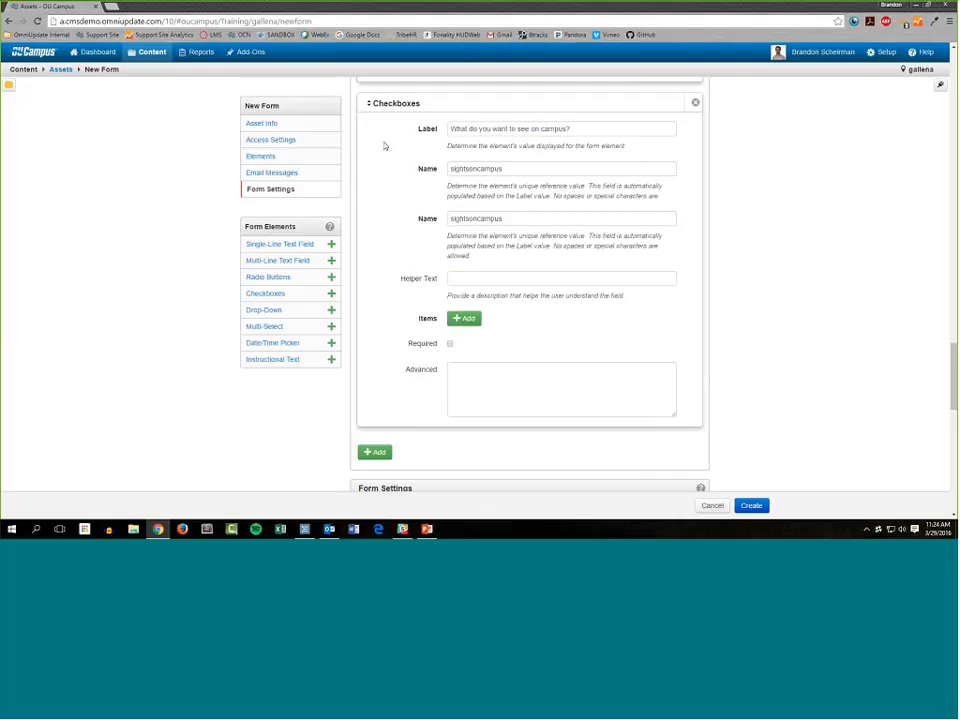
Set the checkboxes' helper text to "Here's a list of common sights on campus. Let us know which ones you're interested in seeing".
left_click(463, 281)
type("Here!")
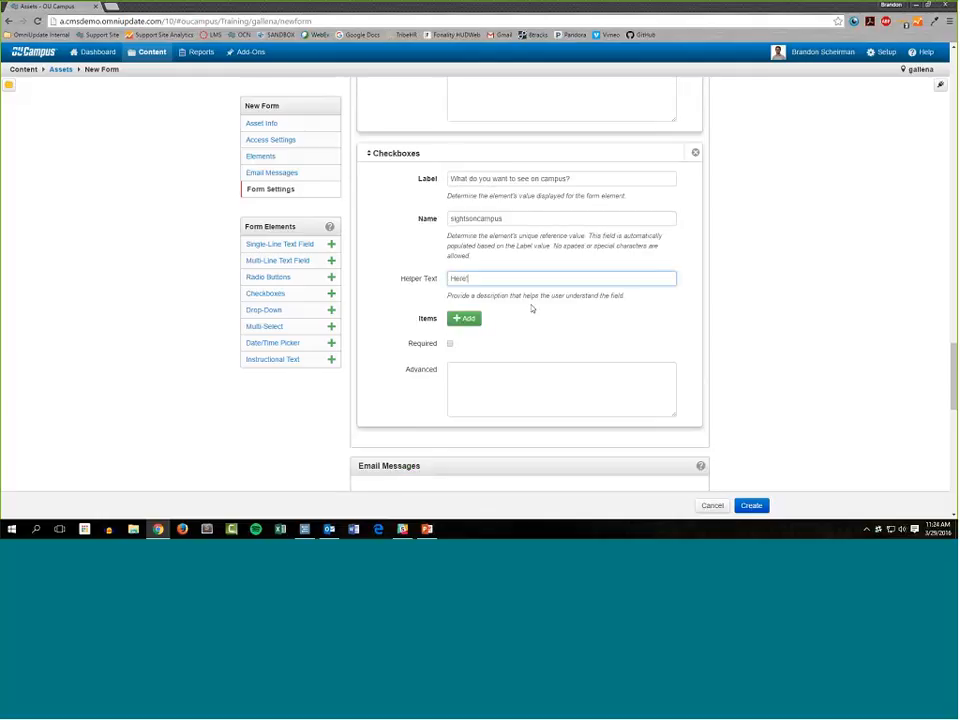
type("s a list of common sights on campus. Let us know which one")
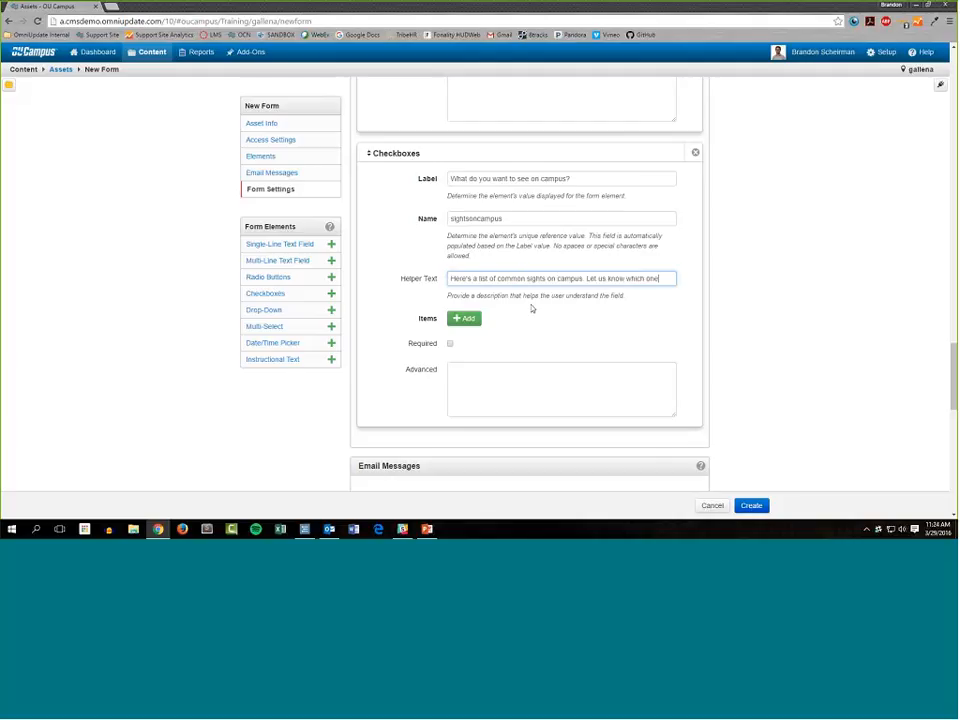
type("s you")
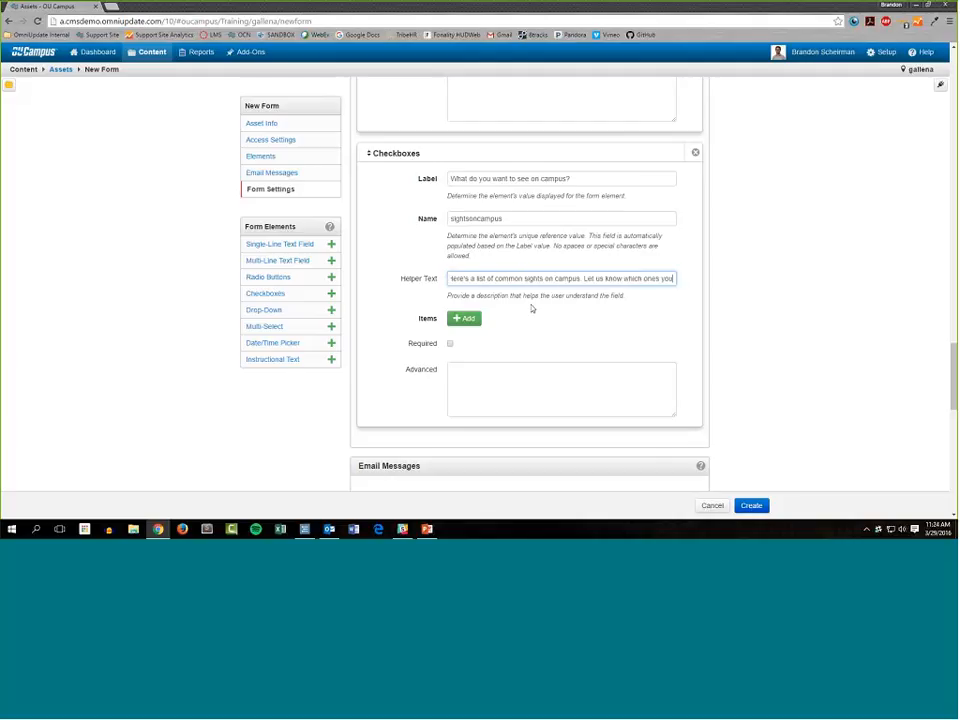
type("'re interested")
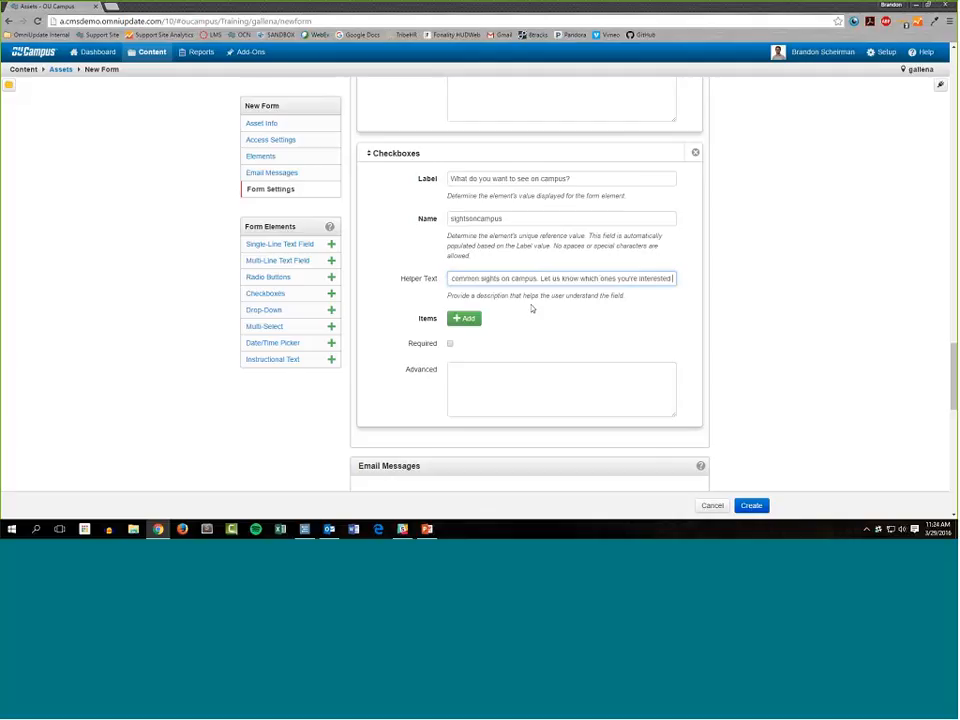
type(" in seeing")
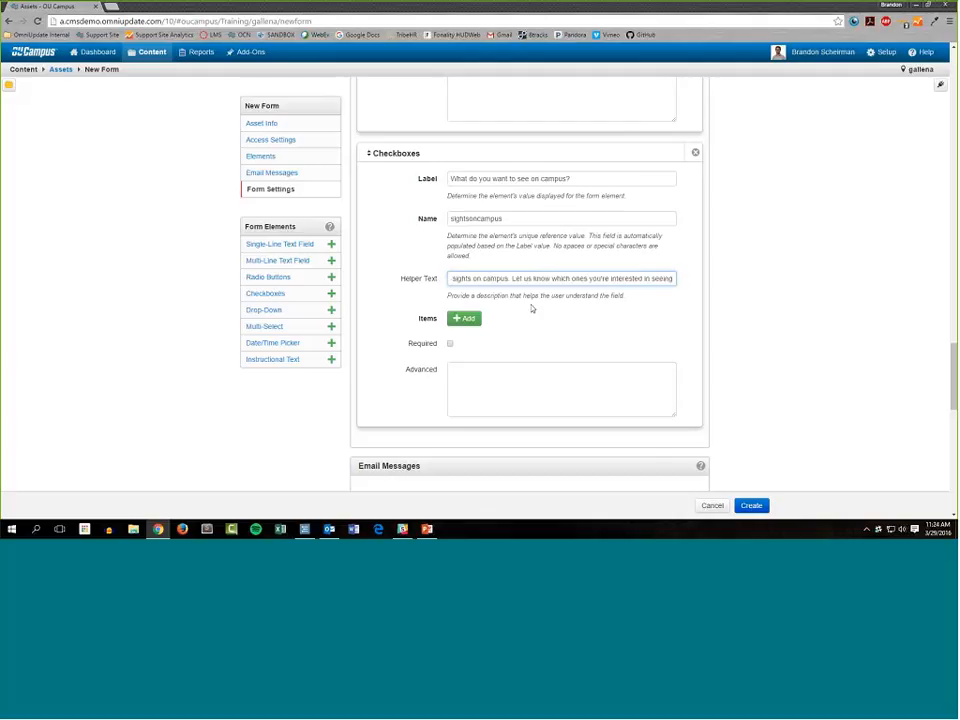
Add six blank items to the campus-sights checkboxes element.
left_click(463, 318)
left_click(463, 337)
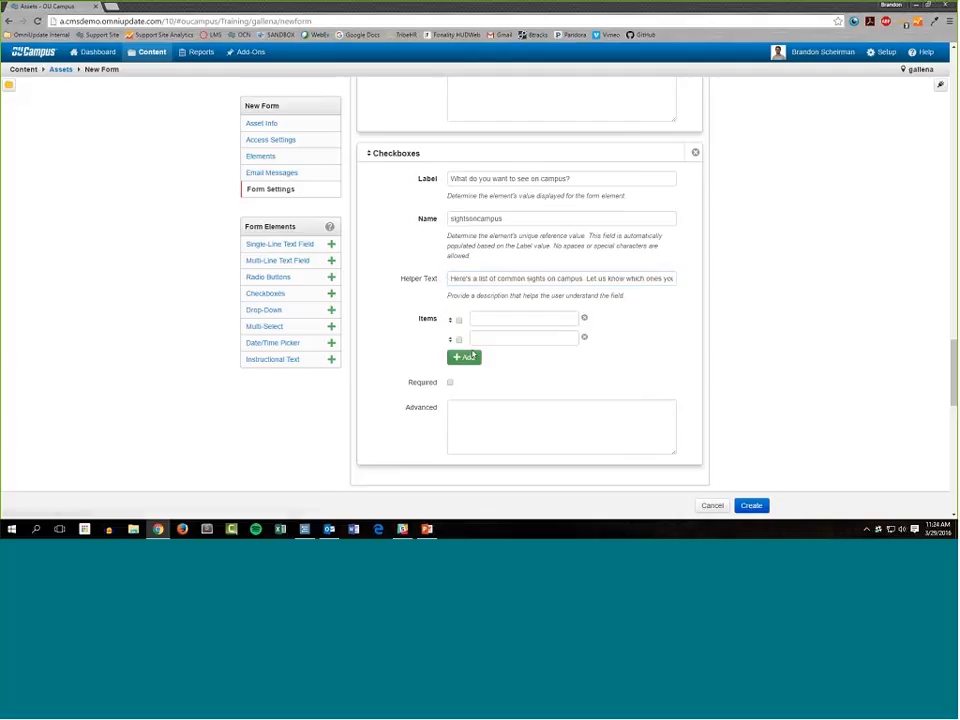
left_click(464, 357)
left_click(464, 376)
left_click(476, 398)
left_click(473, 420)
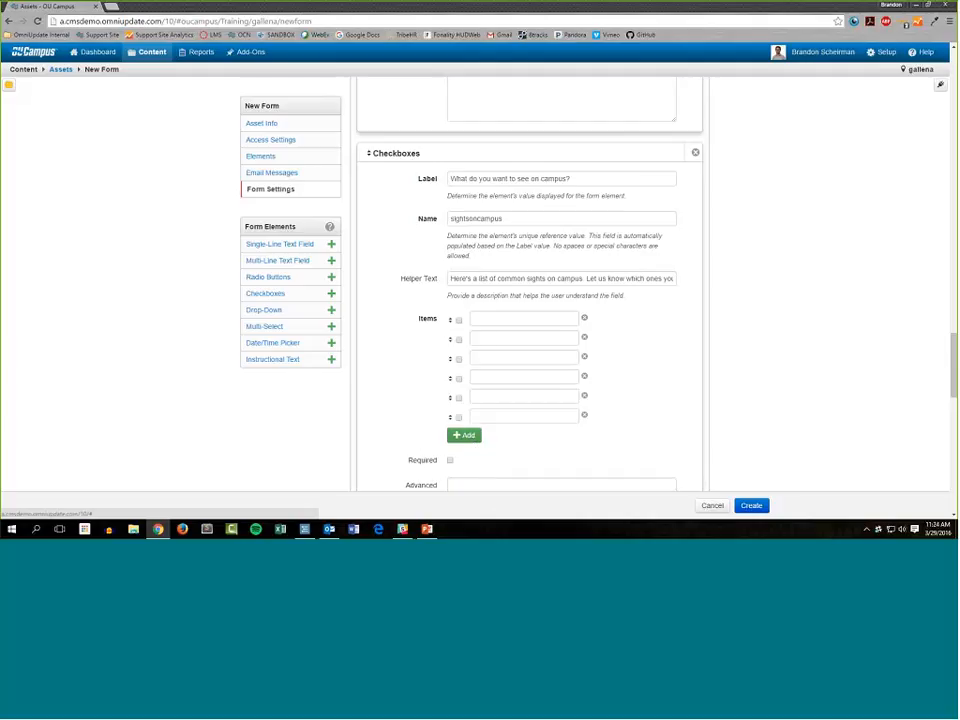
Fill the first three checkbox items in order with Blocksom Library, The Quad and Gallena Stadium.
left_click(521, 319)
type("Blocksom L")
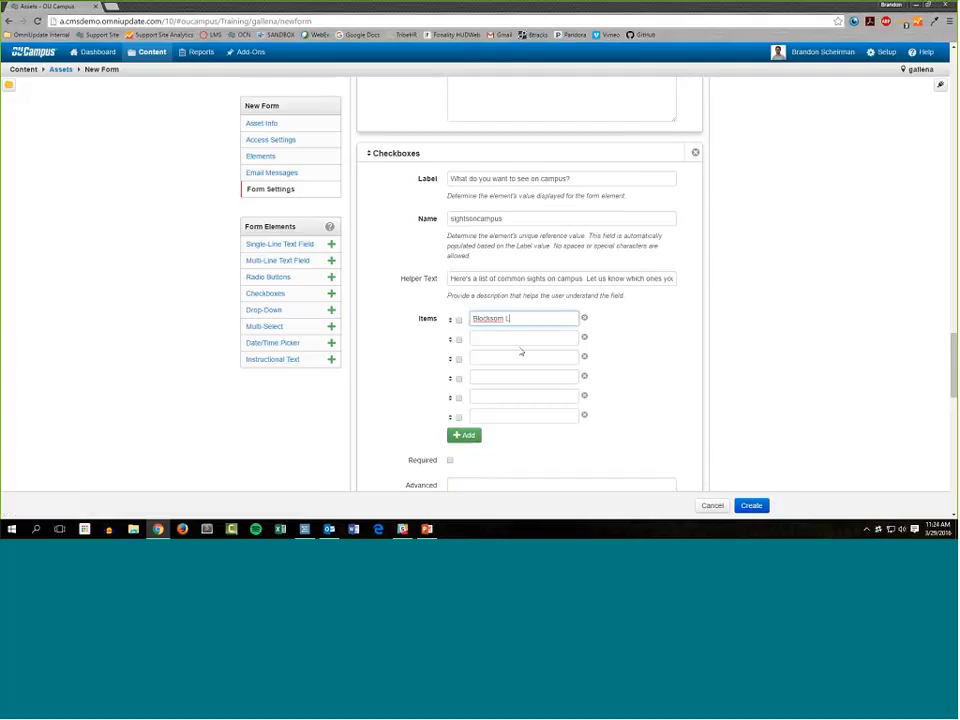
type("ibrary")
key("Tab")
key("Tab")
type("T")
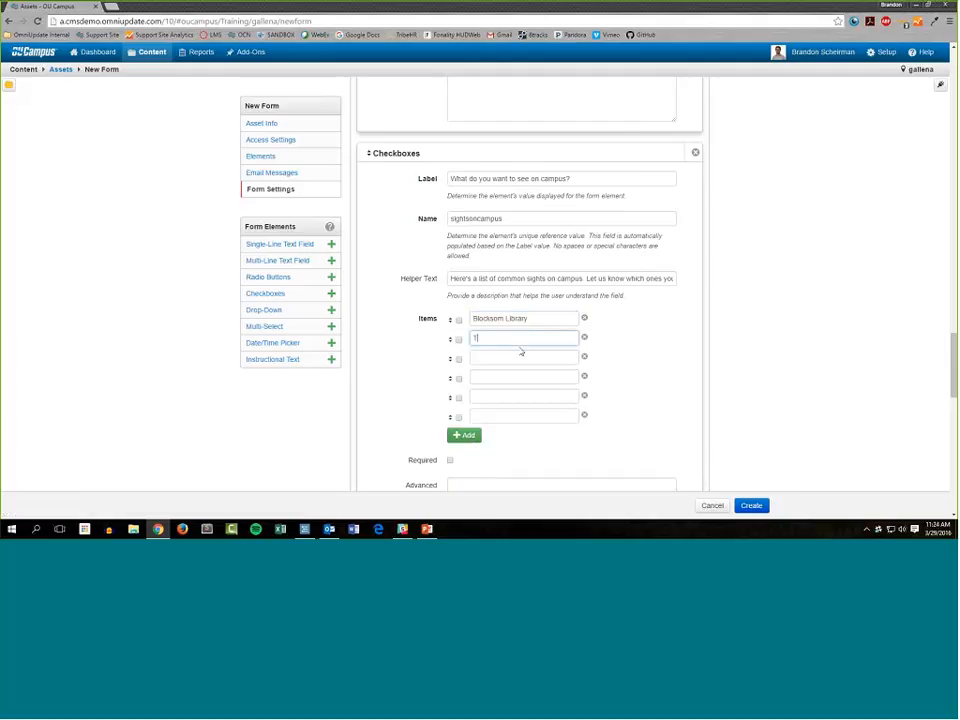
type("he Quad")
key("Tab")
key("Tab")
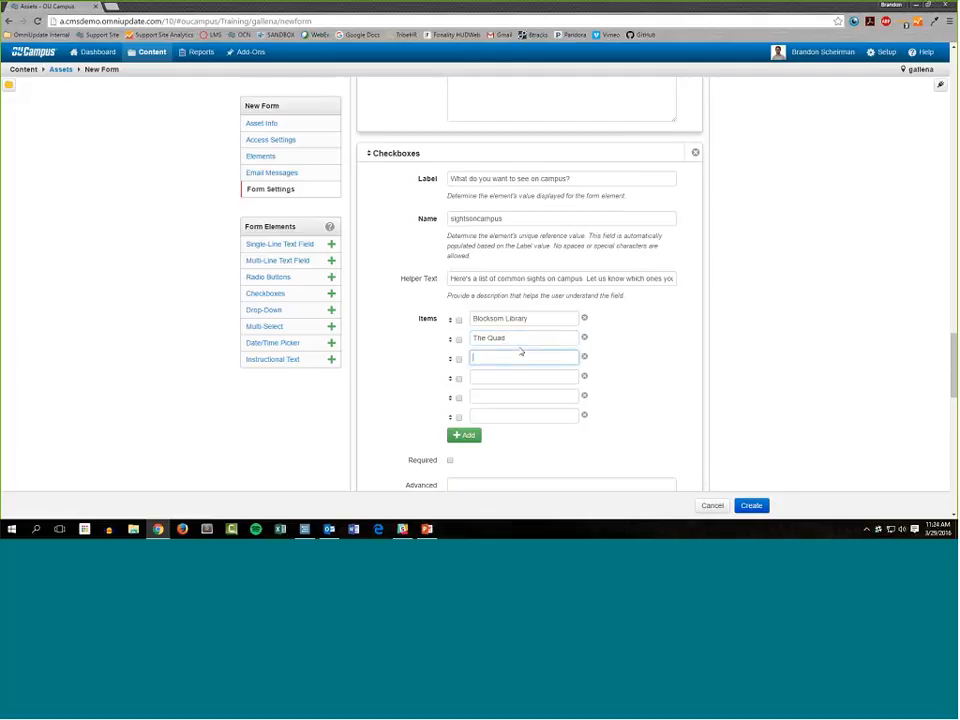
type("Gallena Stadium")
key("Tab")
key("Tab")
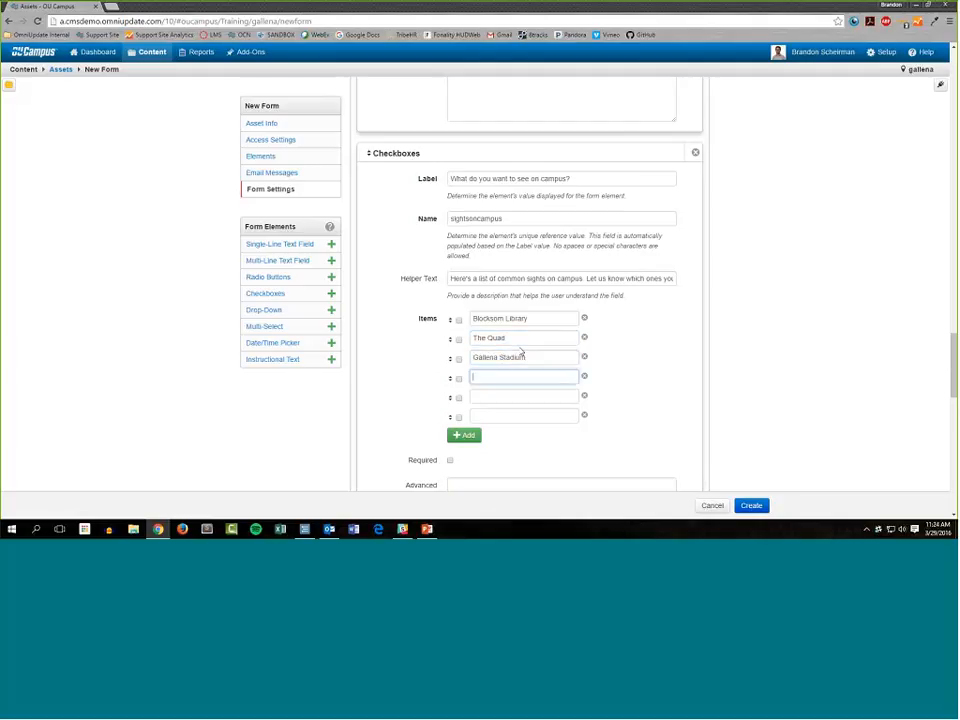
Fill the remaining three checkbox items in order with Science facilities, Dorms and On-campus dining.
type("Science facilities")
left_click(503, 397)
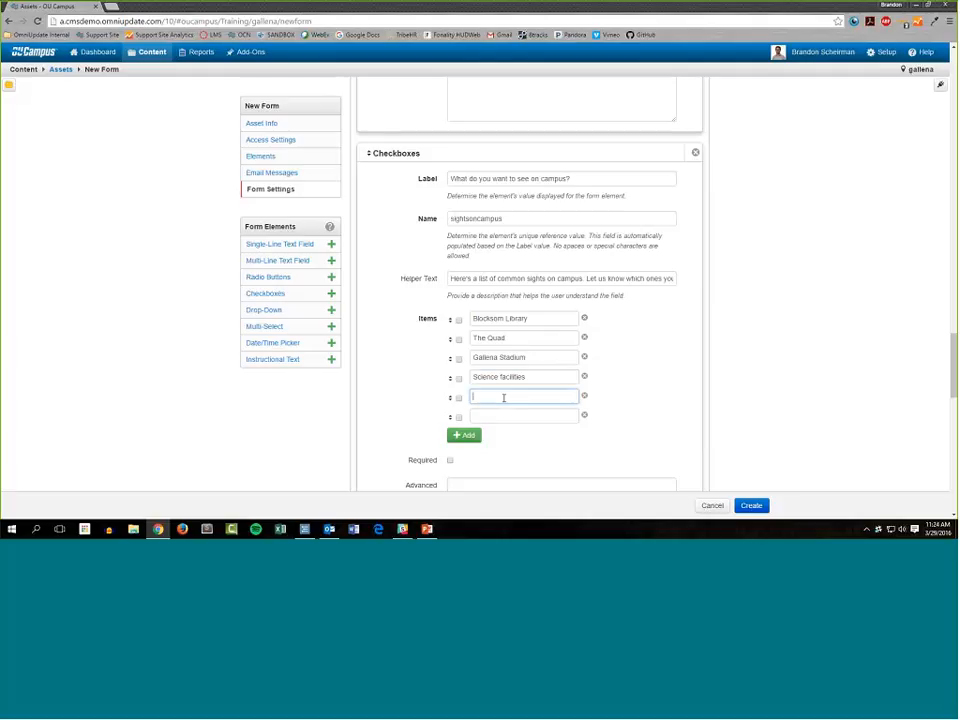
type("Dorms")
left_click(535, 412)
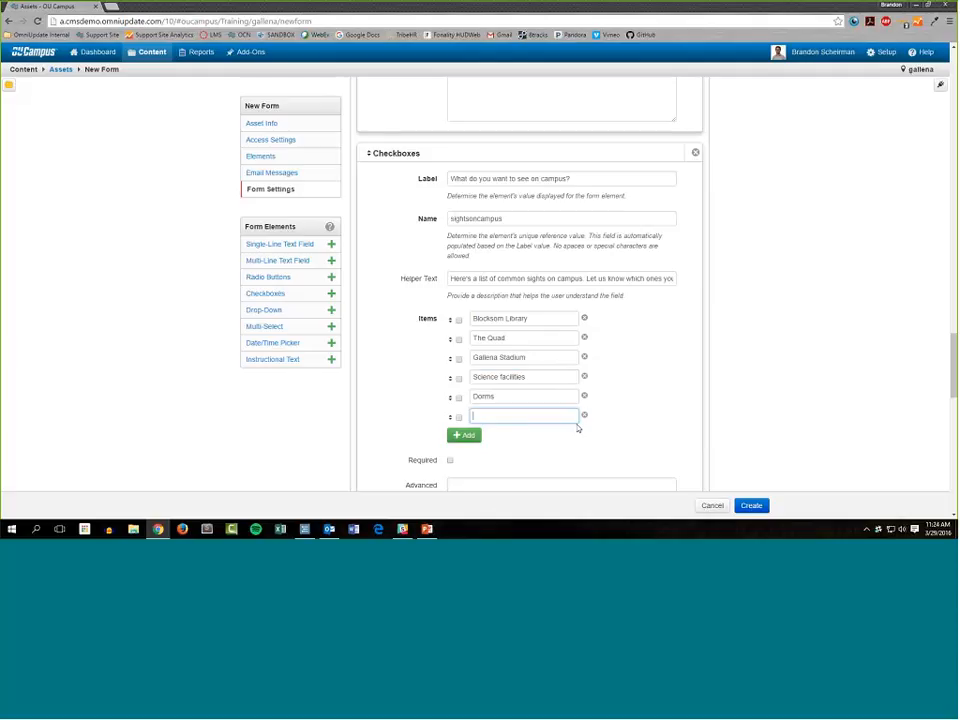
type("On-campus dining")
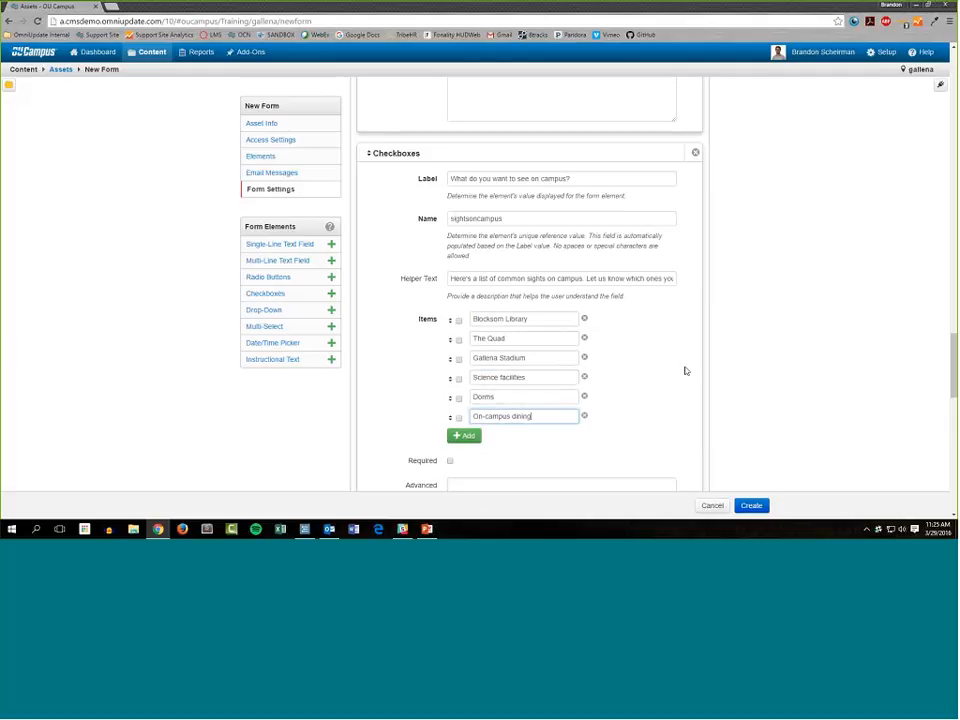
Review the school-year drop-down, the campus tour instructional text and the campus-sights checkboxes in the form.
scroll(685, 371, "up", 8)
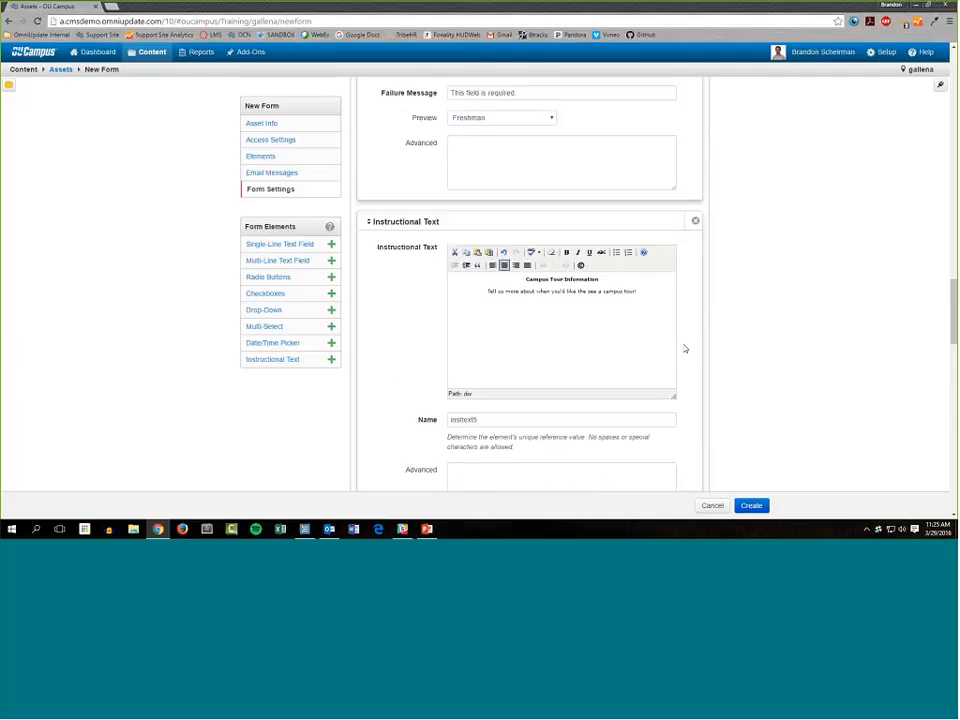
scroll(682, 350, "up", 2)
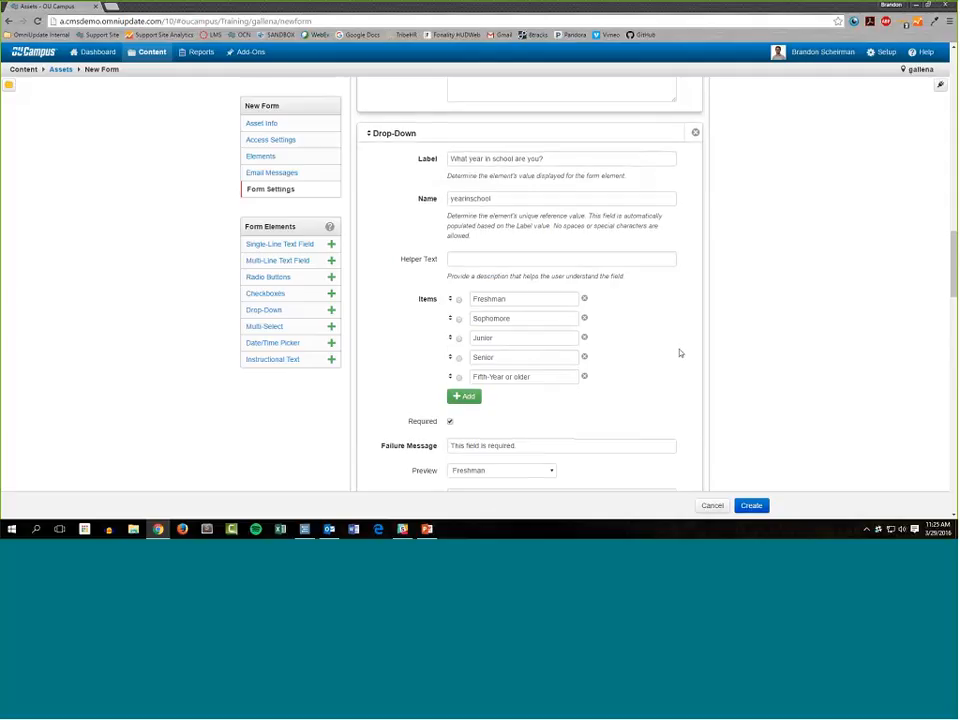
scroll(679, 351, "down", 2)
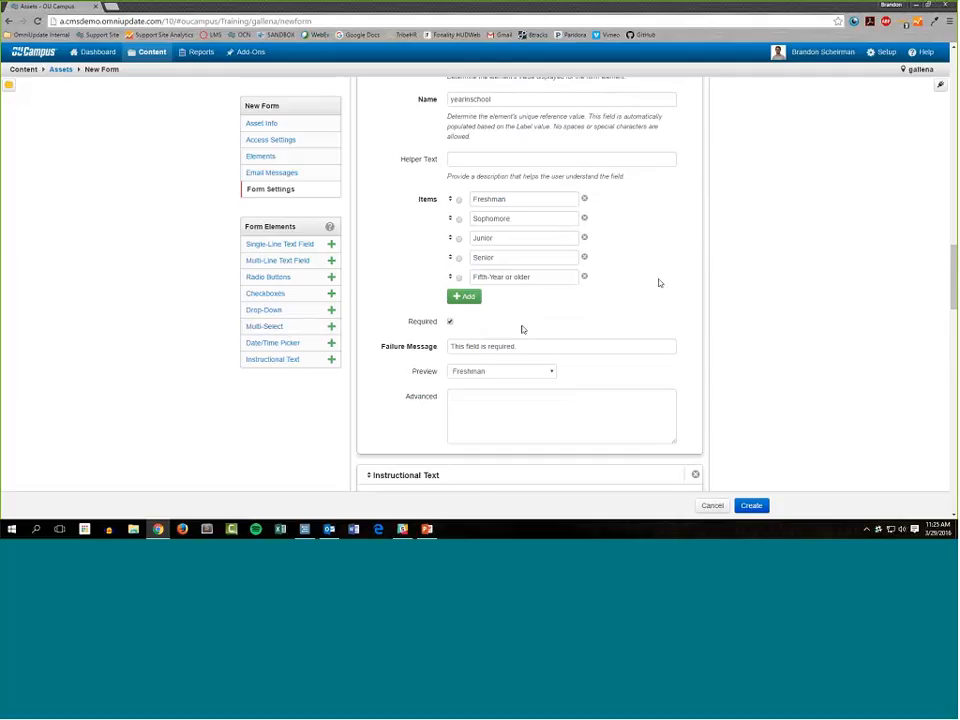
scroll(521, 329, "down", 3)
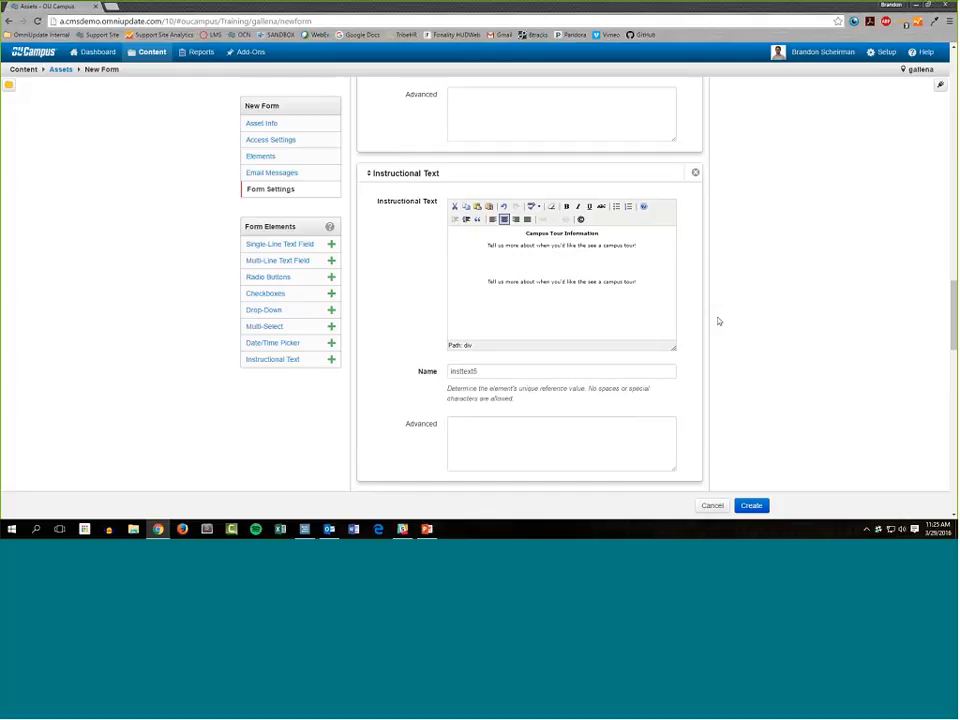
left_click(300, 291)
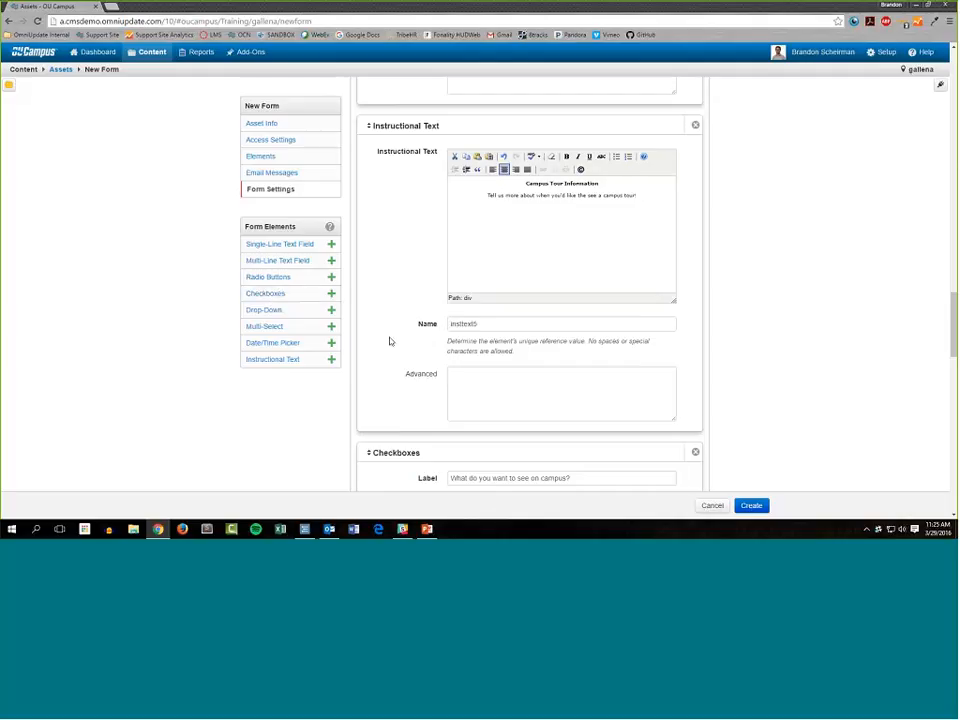
scroll(388, 339, "down", 3)
scroll(380, 335, "down", 2)
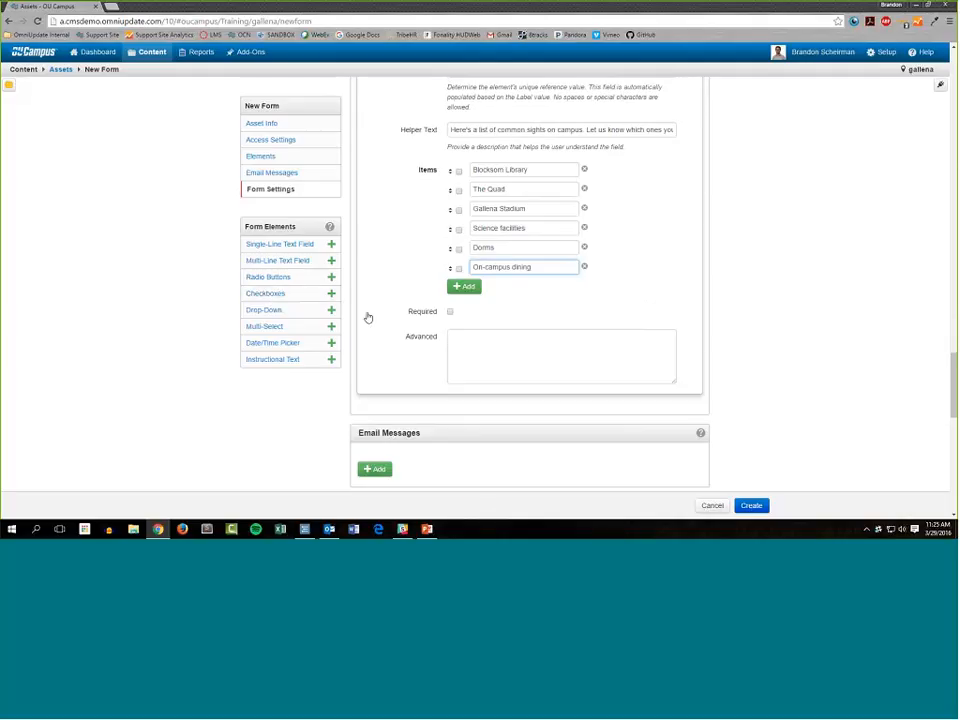
scroll(640, 315, "up", 1)
scroll(600, 300, "up", 1)
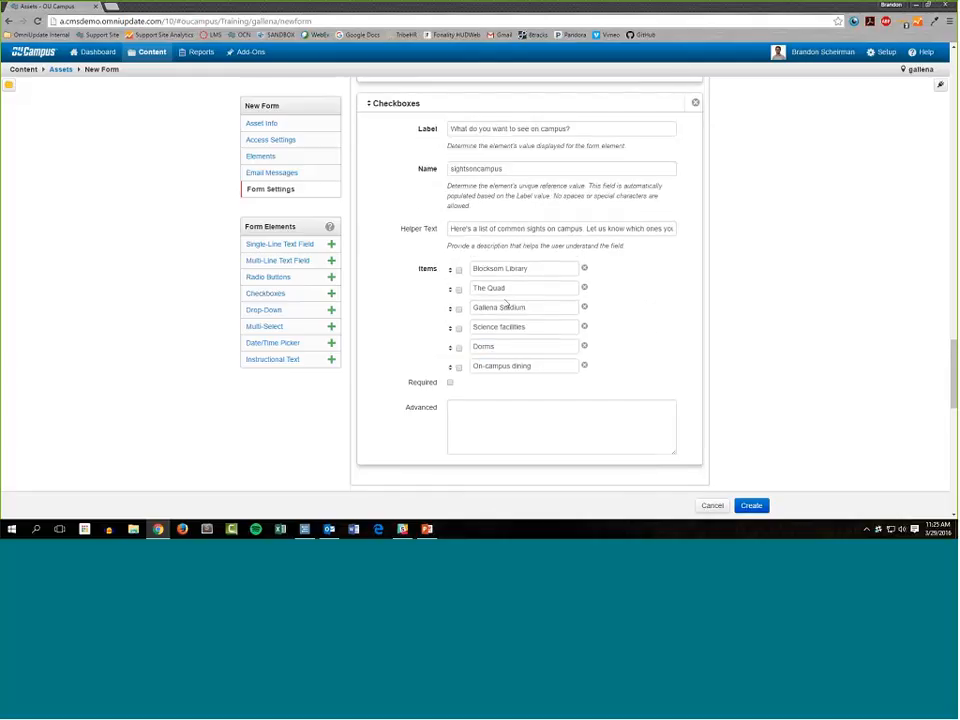
scroll(505, 260, "down", 2)
scroll(500, 300, "down", 1)
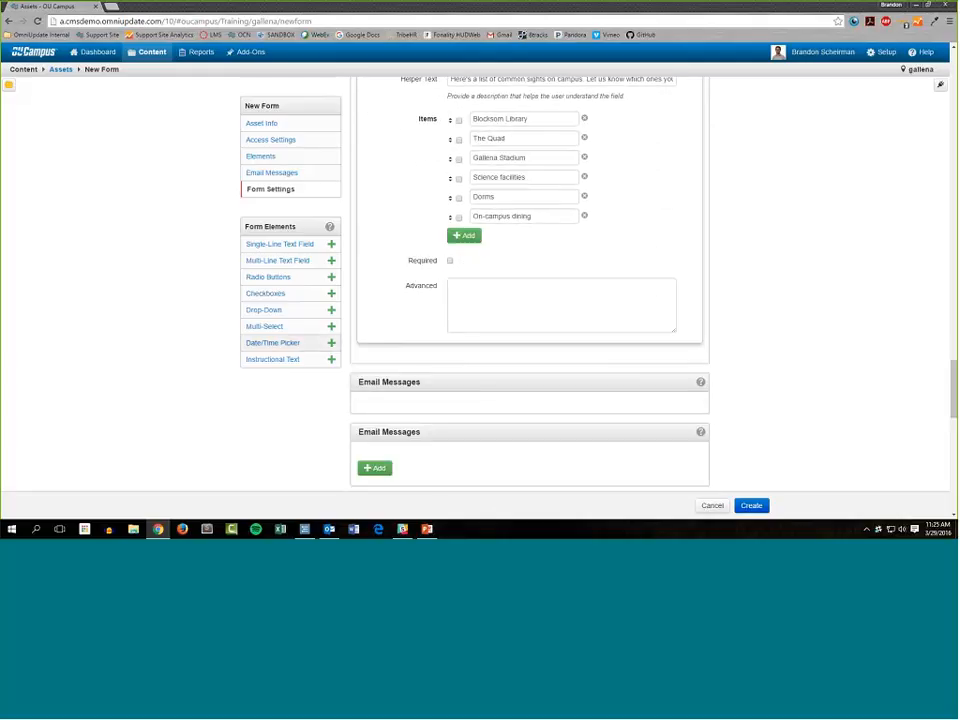
Add a Date/Time Picker element labelled "When do you want to tour on campus?" and name it tourdate.
left_click(331, 343)
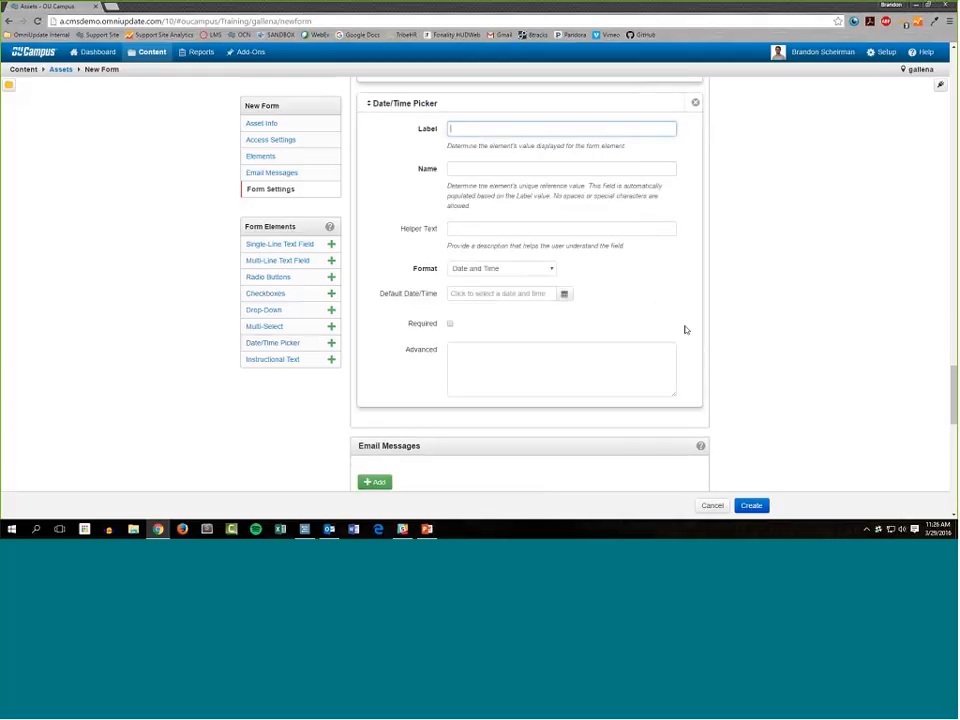
scroll(748, 330, "up", 1)
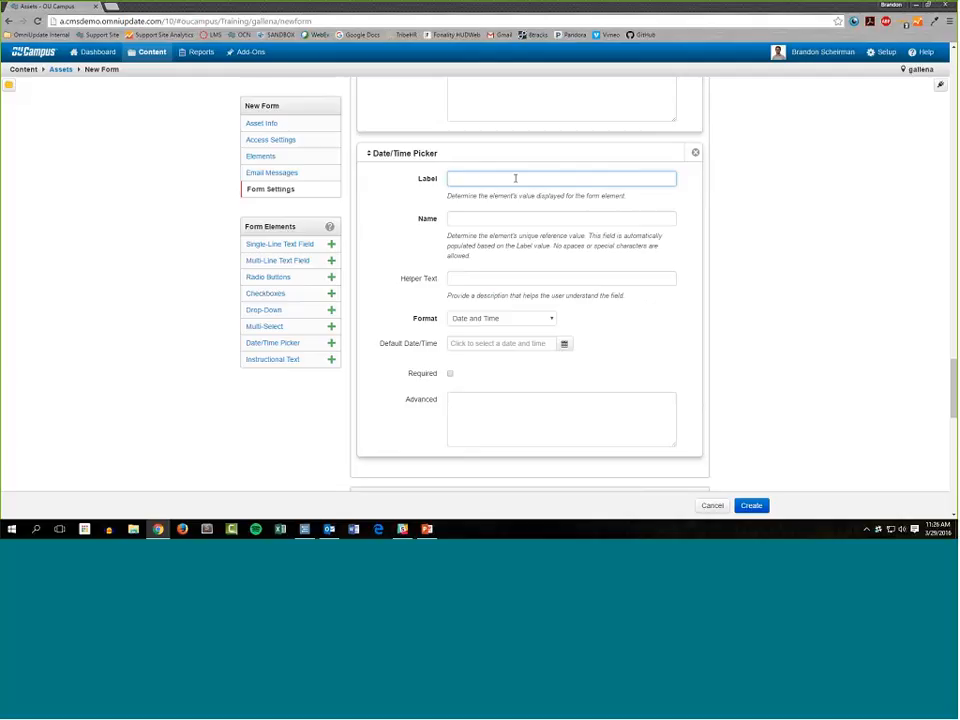
type("When do you want to tour on campus?")
double_click(518, 217)
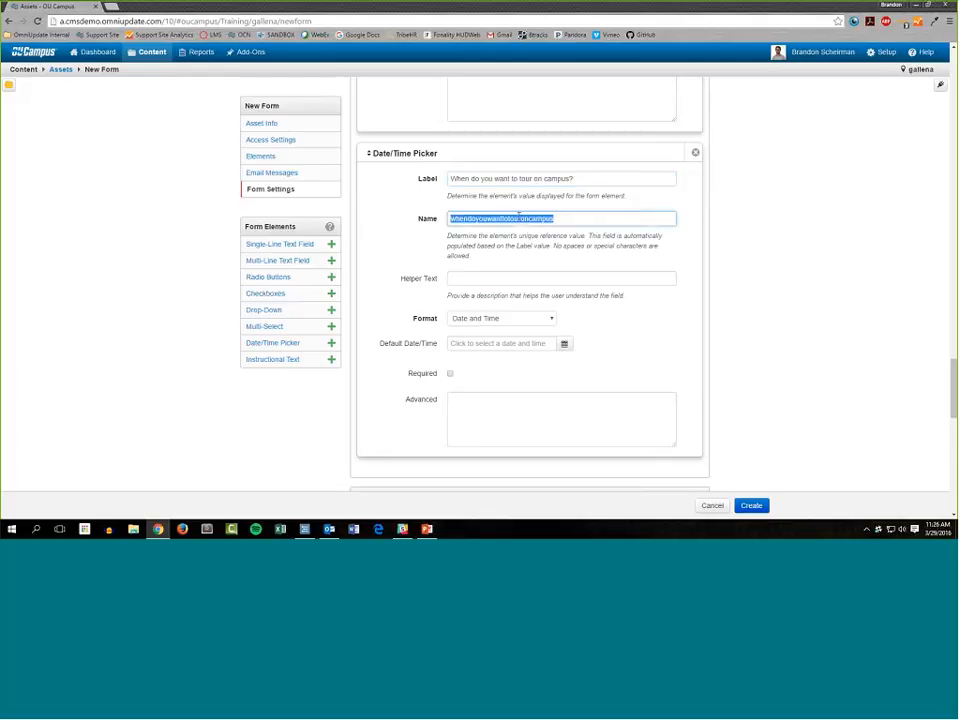
type("tourdate")
Set the date/time picker's helper text to "Campus tours are available March through May, from 10am to 4pm".
left_click(497, 281)
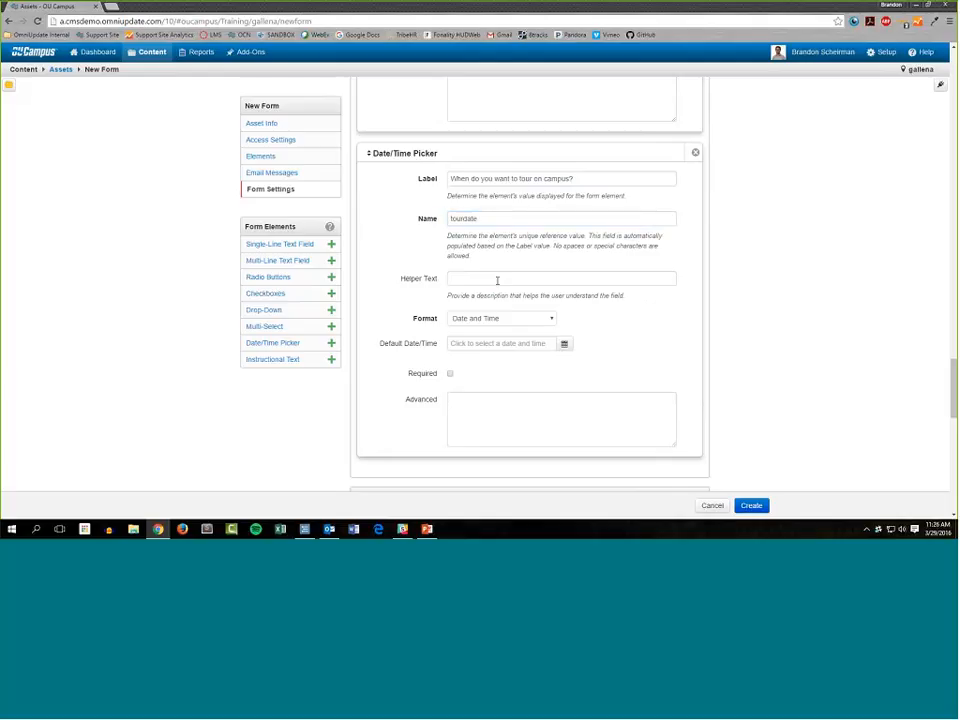
left_click(499, 283)
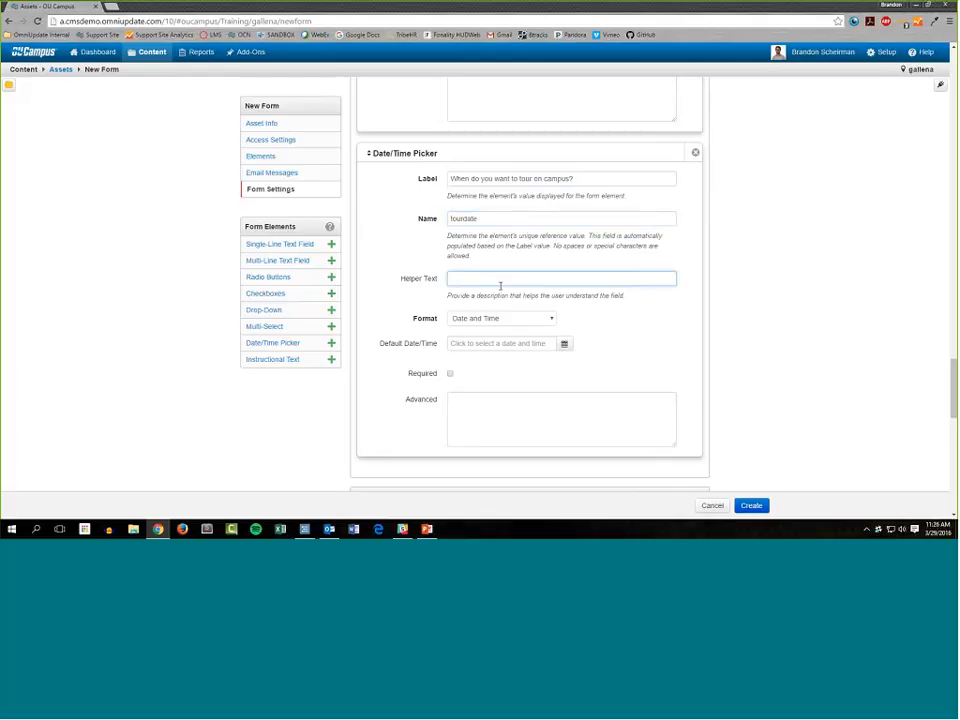
type("Campus tours are available March through ")
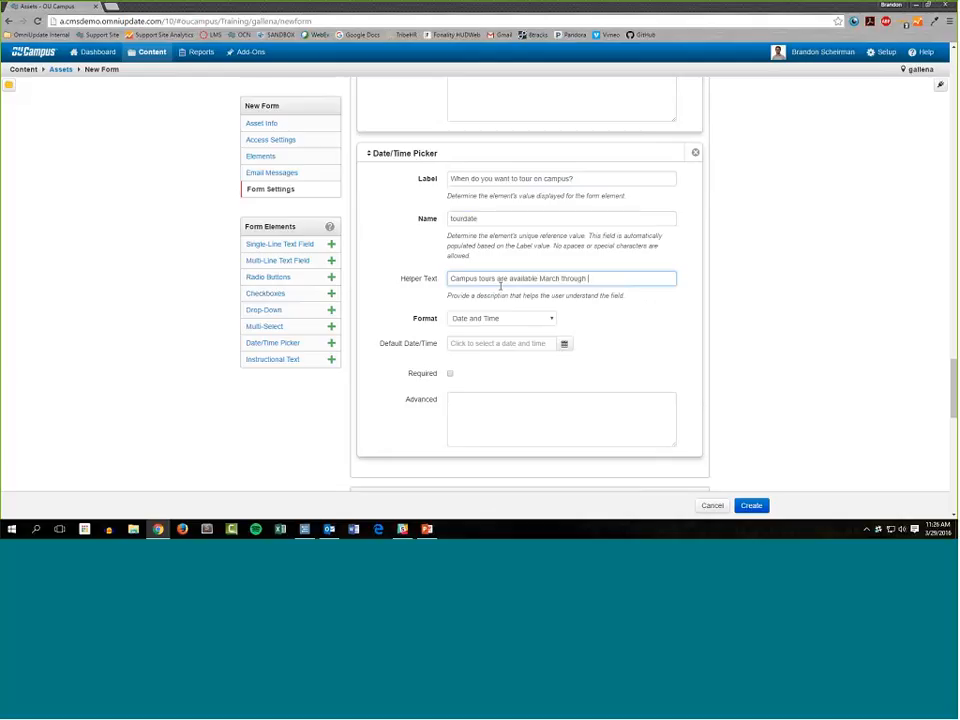
type("May, from 10am to 4pm")
Keep the tour date picker's format as Date and Time and make the field required.
left_click(468, 319)
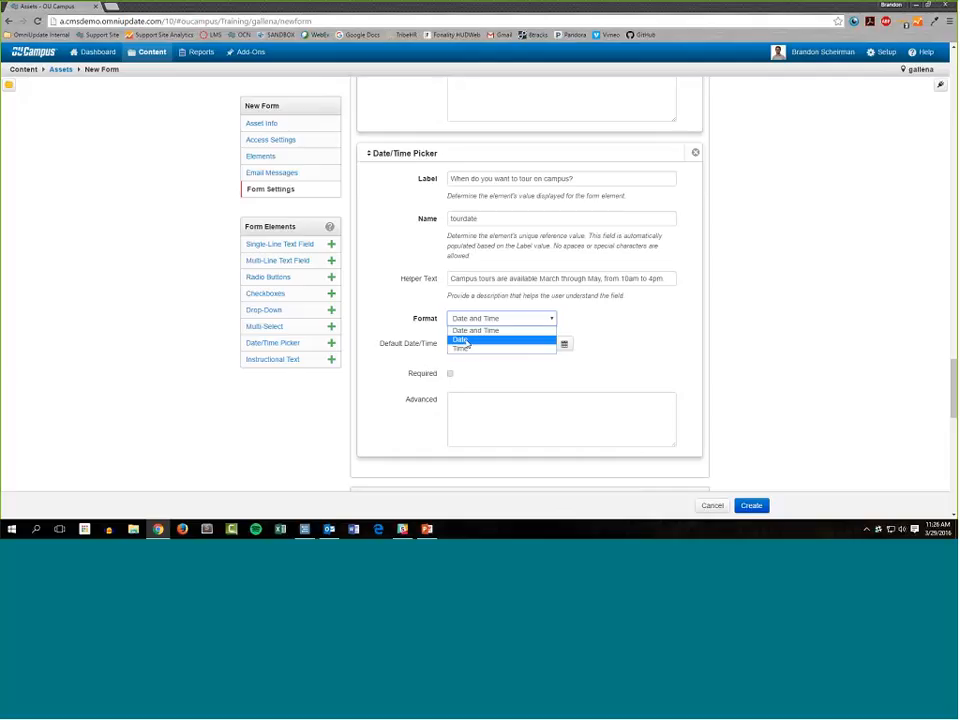
left_click(477, 331)
left_click(480, 343)
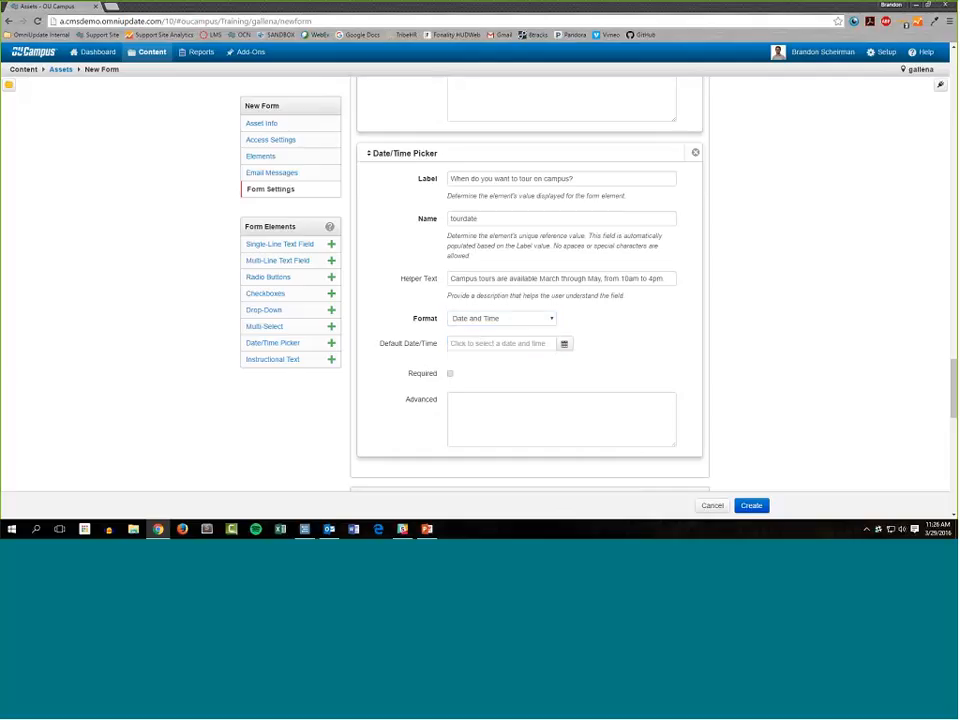
scroll(508, 290, "down", 2)
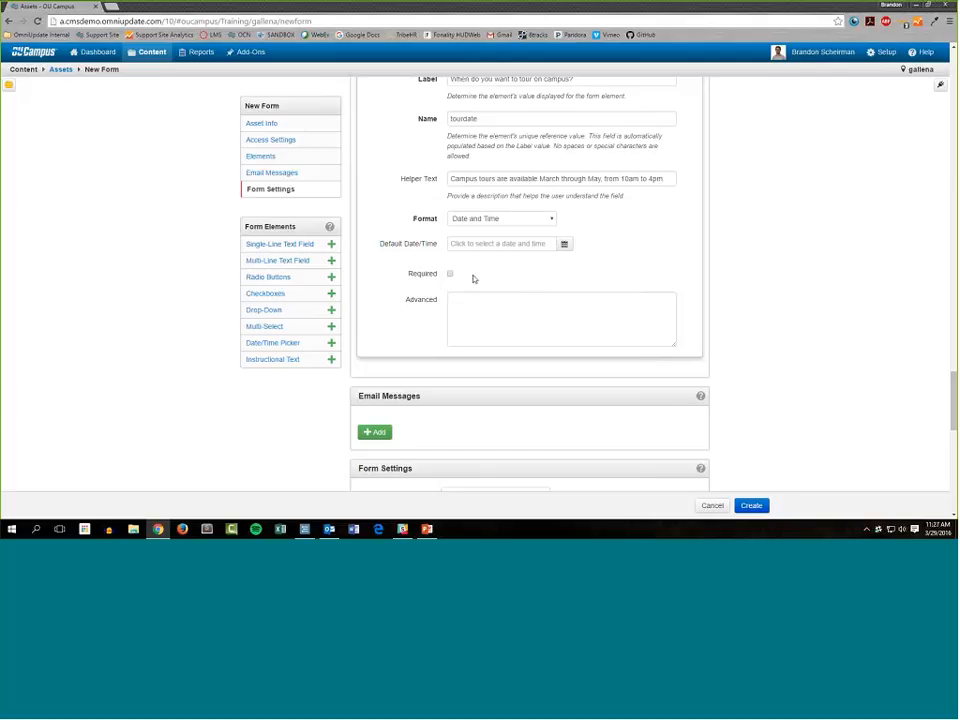
left_click(531, 340)
left_click(450, 273)
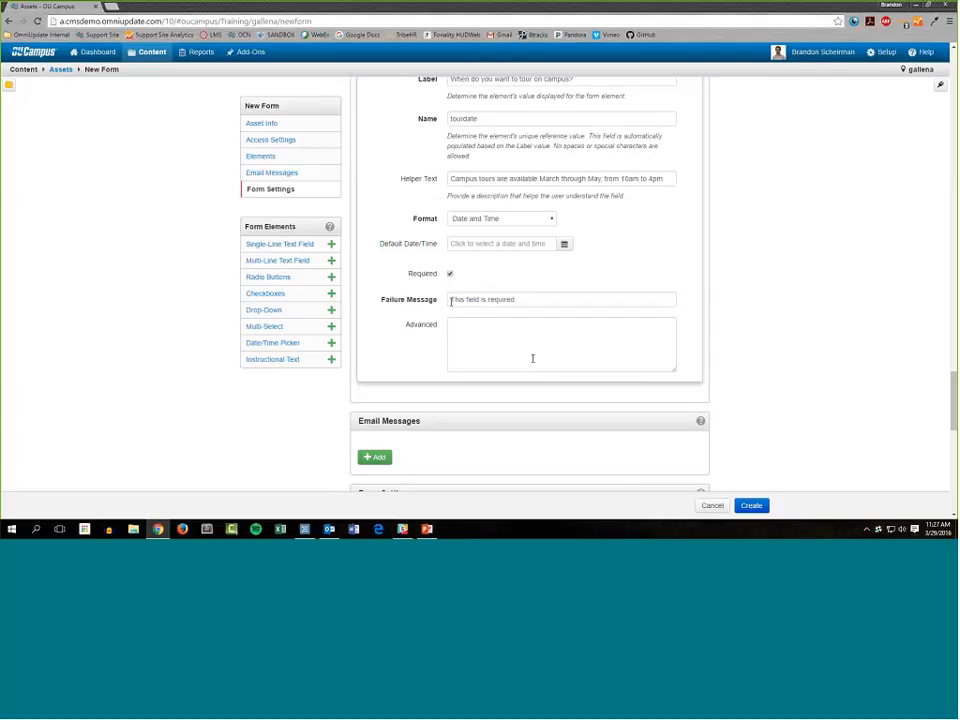
Add two blank email messages to the form's Email Messages section.
scroll(737, 322, "up", 2)
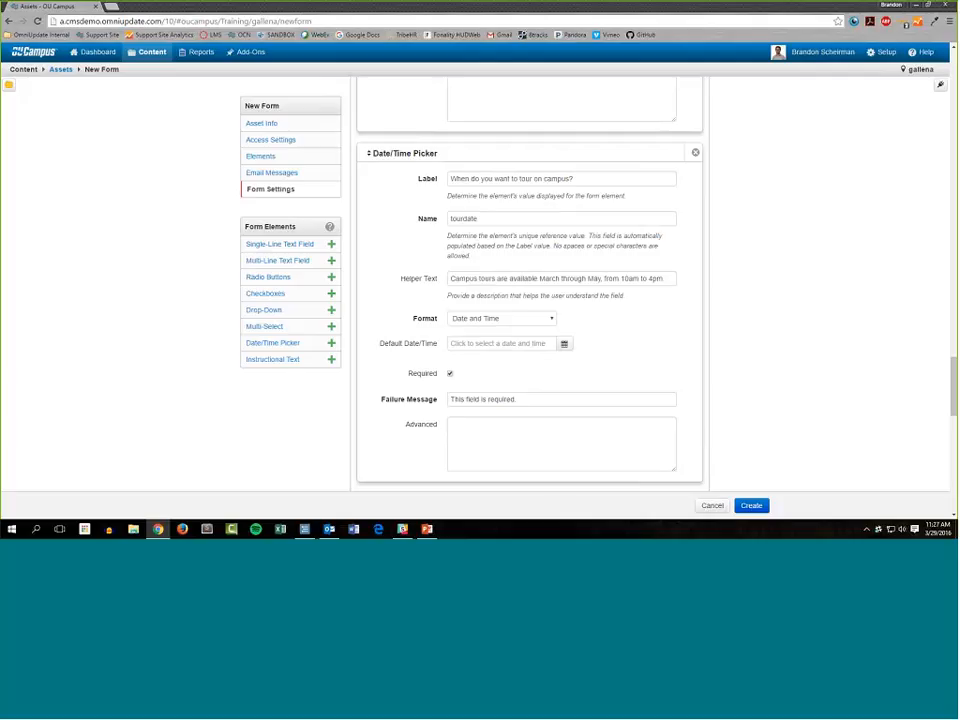
scroll(362, 279, "down", 2)
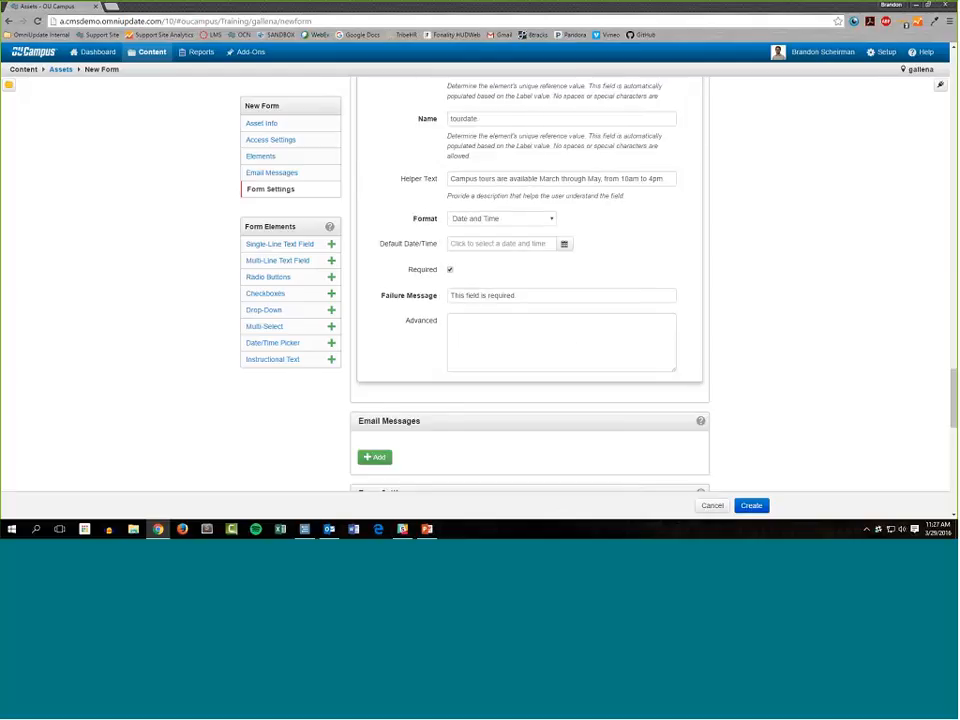
scroll(694, 354, "down", 1)
scroll(701, 374, "up", 5)
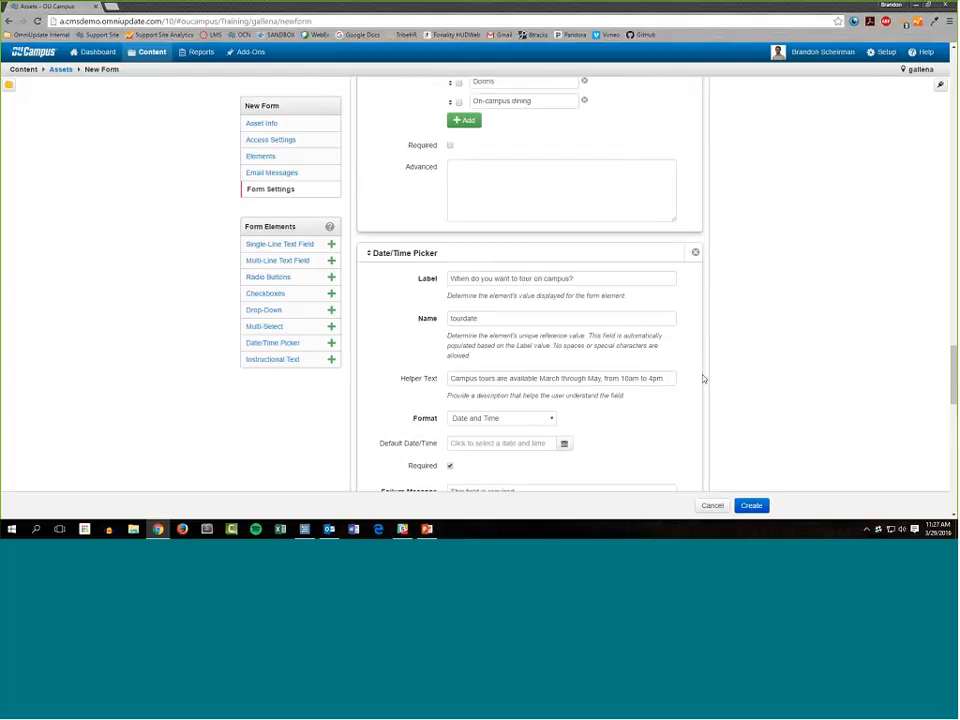
scroll(703, 380, "down", 3)
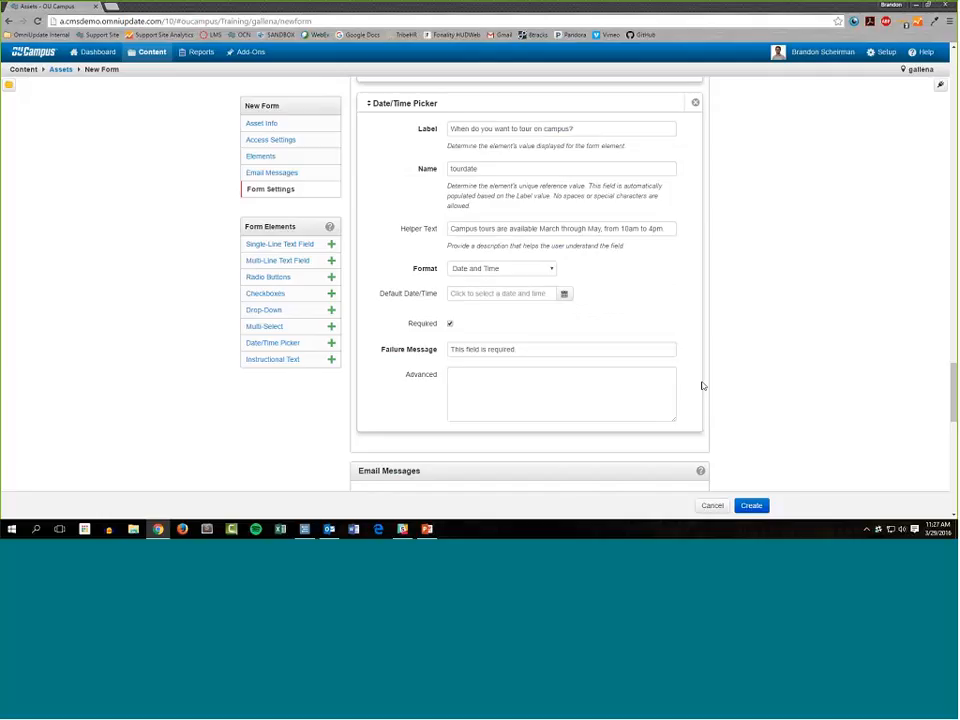
scroll(702, 386, "down", 5)
scroll(446, 270, "down", 1)
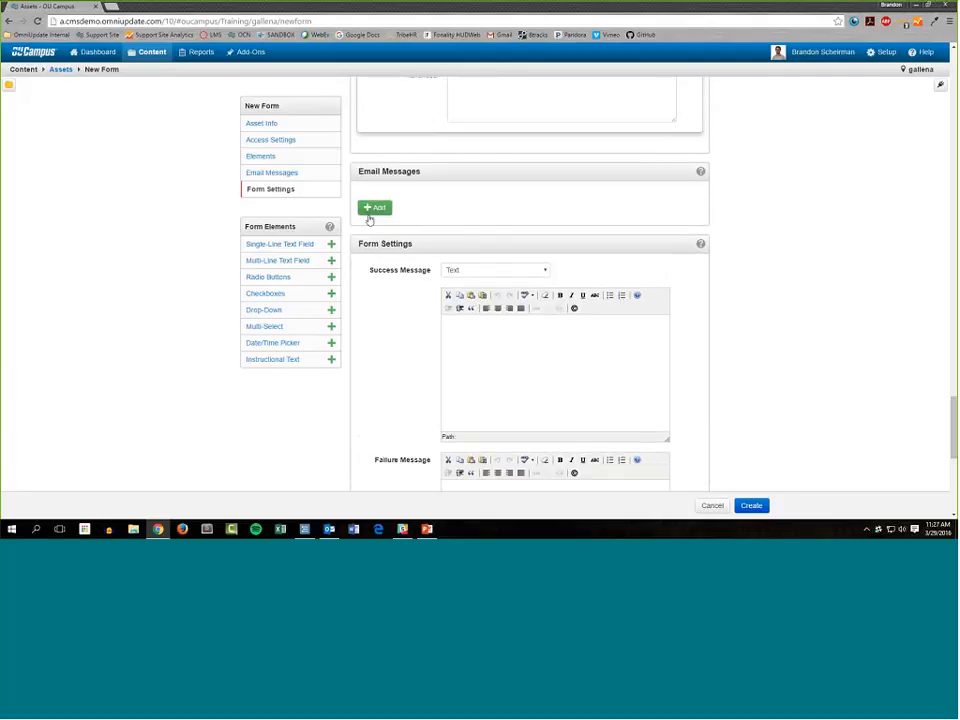
left_click(378, 211)
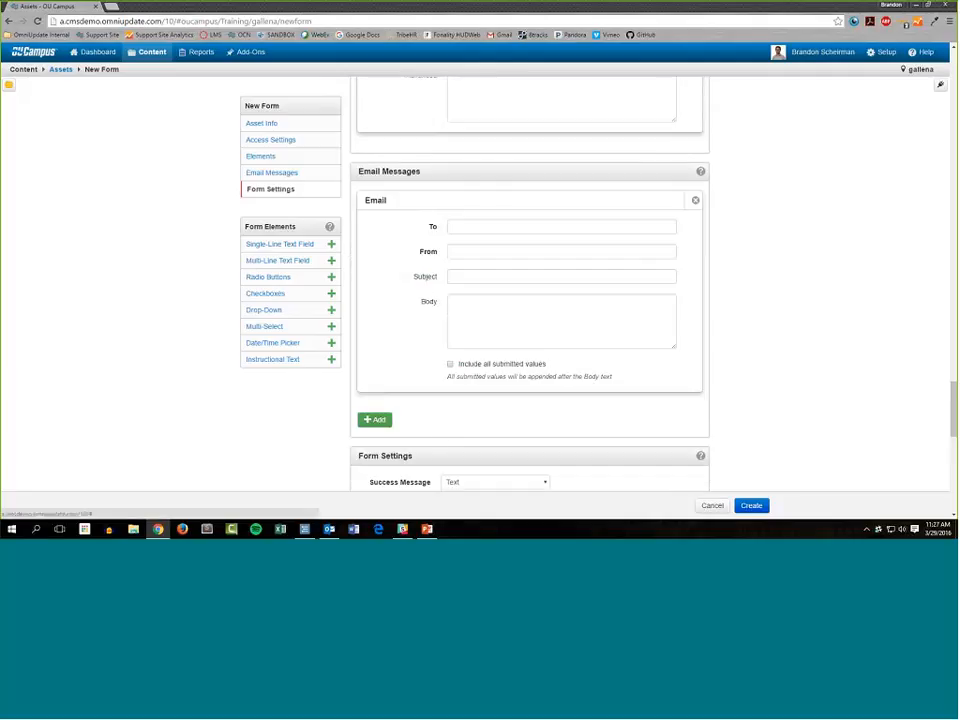
left_click(375, 418)
scroll(693, 357, "down", 2)
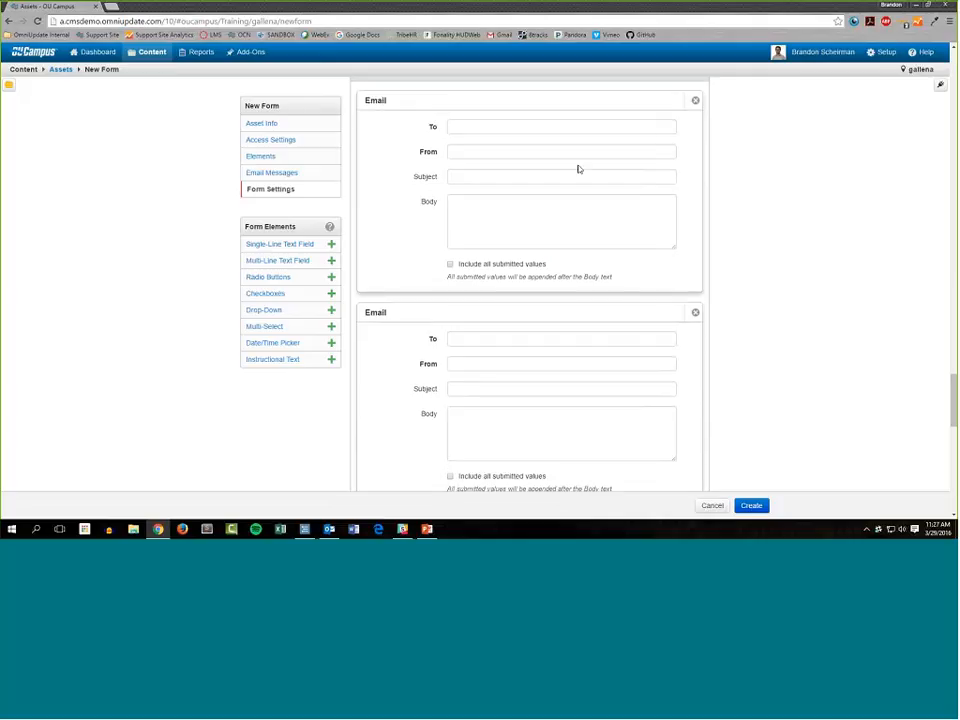
Enter the recipient's email address in the To field of the first email message.
left_click(567, 129)
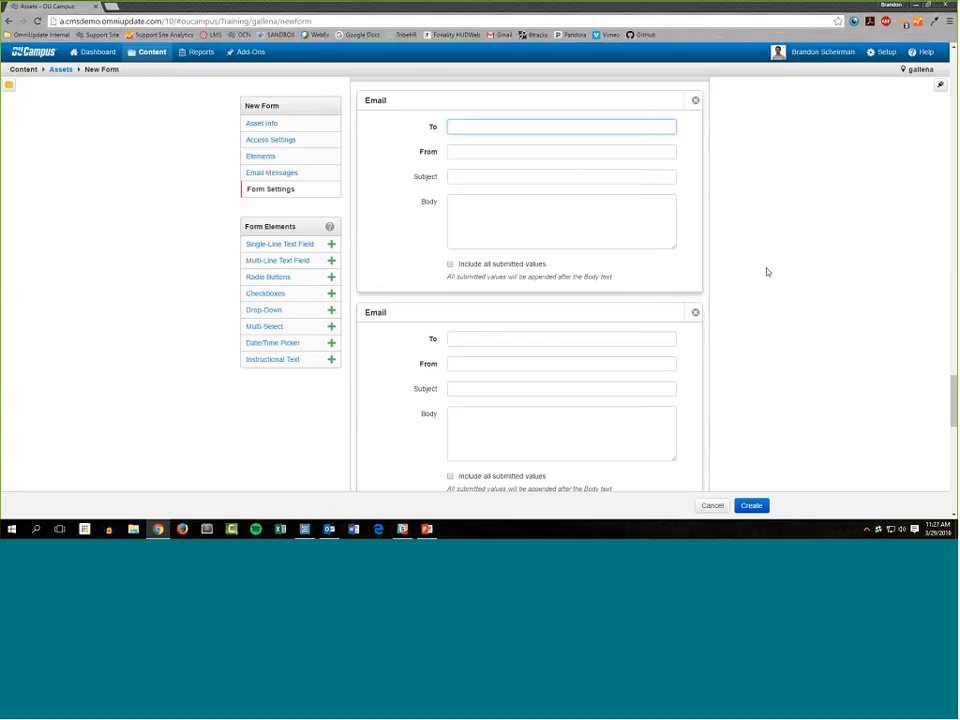
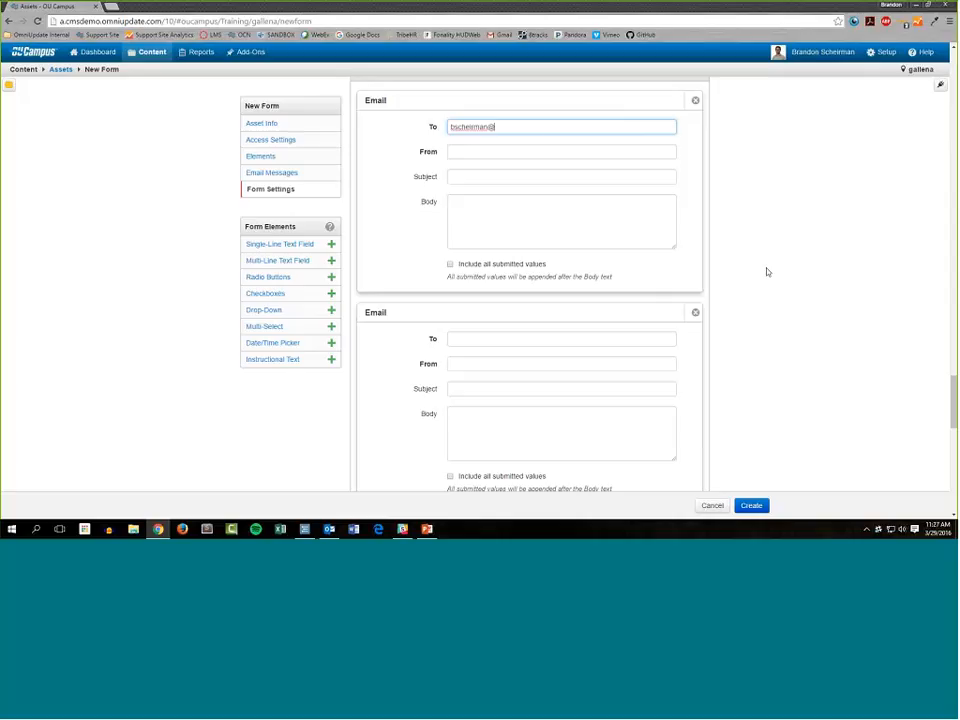
key("Tab")
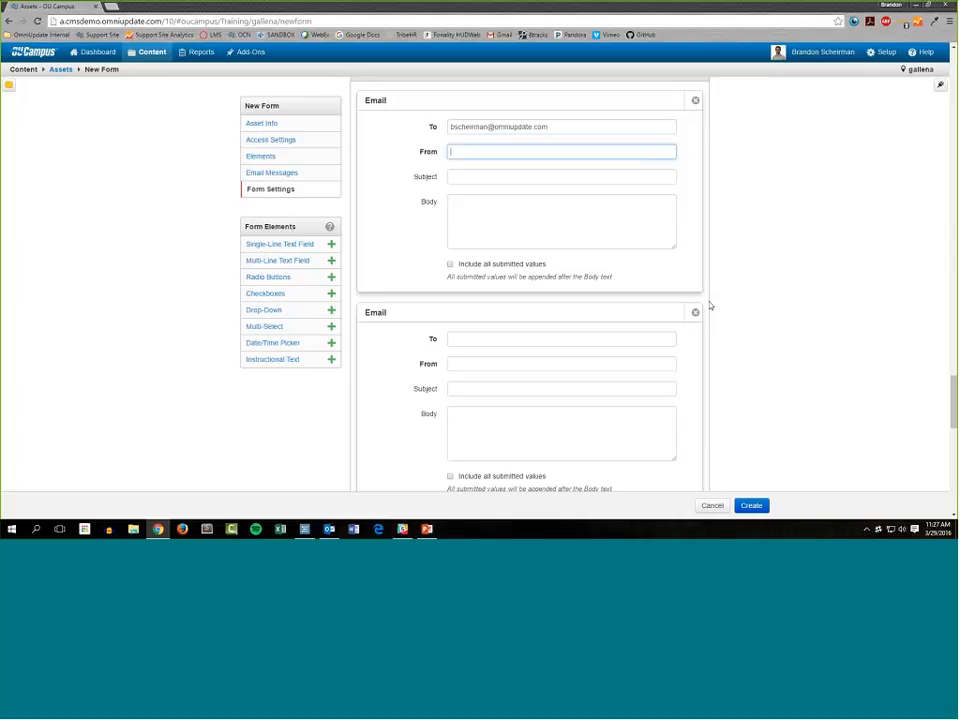
Try a "dataset=" setting in the campus-sights checkboxes' Advanced field, clear it, and return to the first email message.
scroll(741, 348, "up", 1)
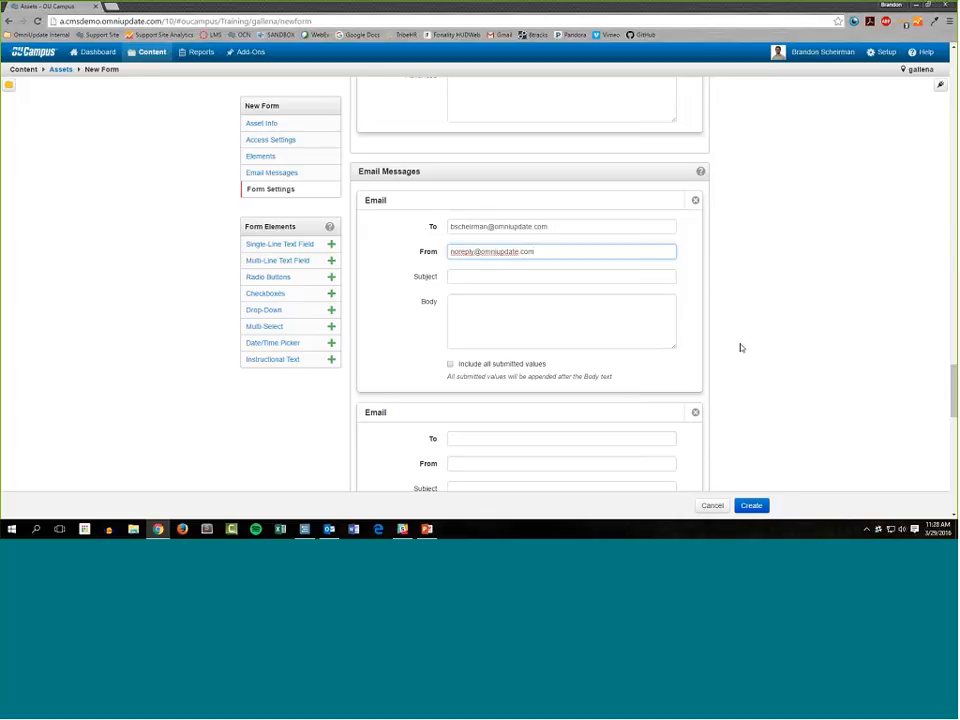
scroll(621, 326, "up", 4)
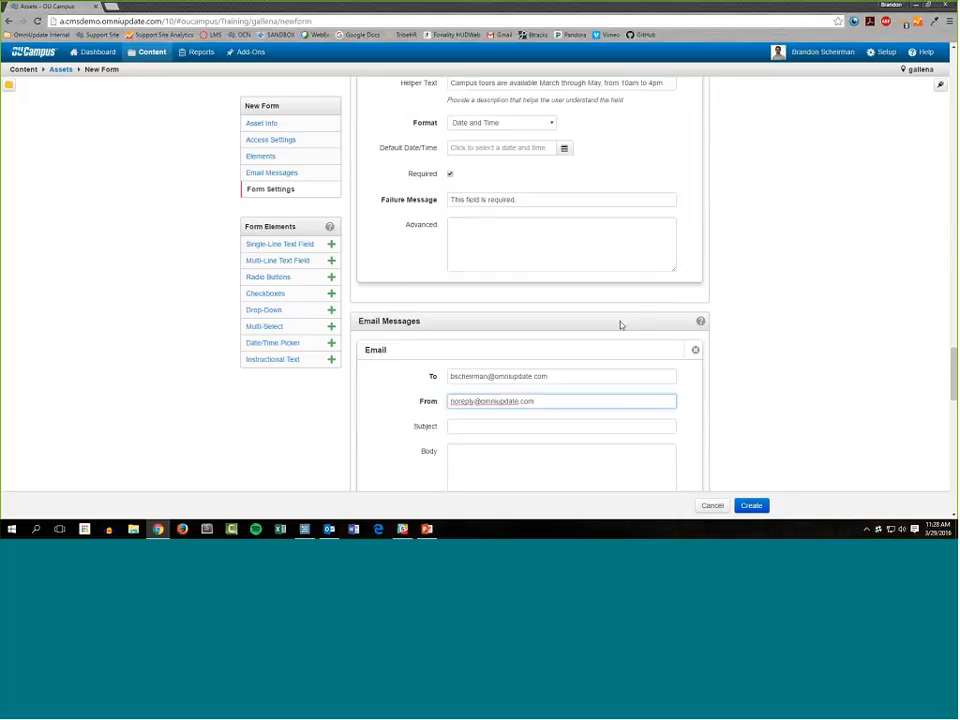
scroll(503, 321, "up", 6)
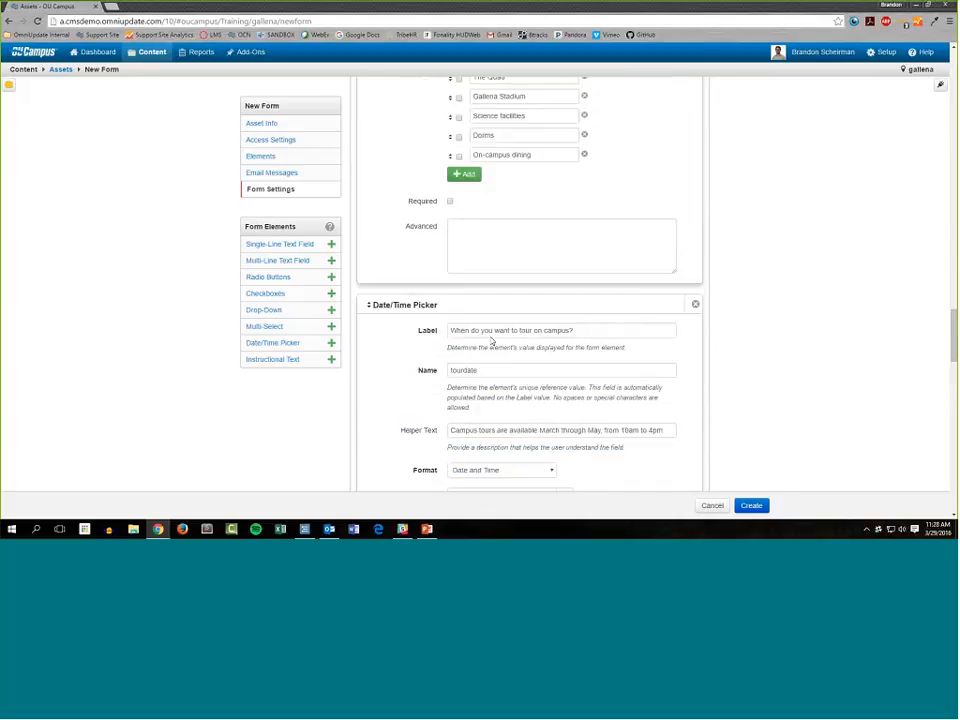
left_click(500, 313)
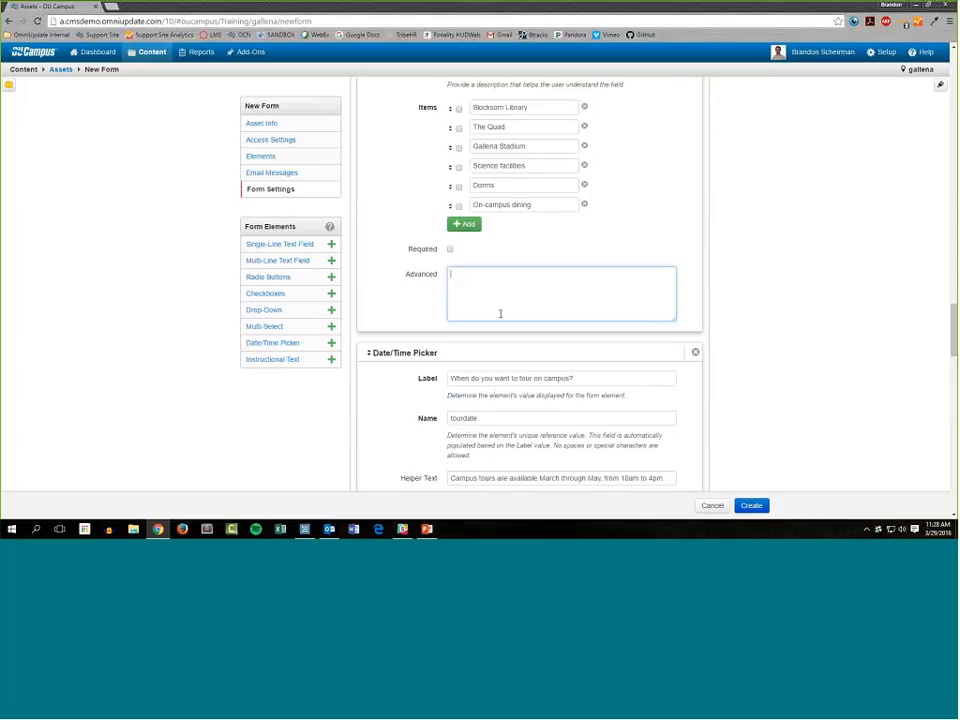
type("dataset=staete")
type(".")
left_click_drag(575, 289, 417, 288)
key("BackSpace")
scroll(763, 349, "down", 3)
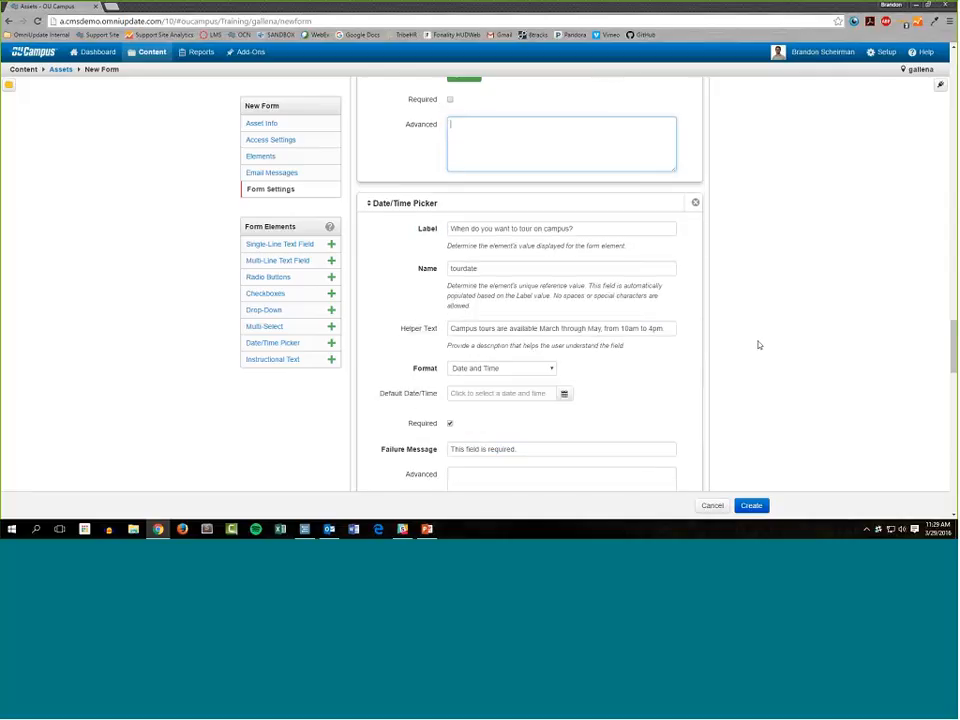
scroll(722, 390, "down", 2)
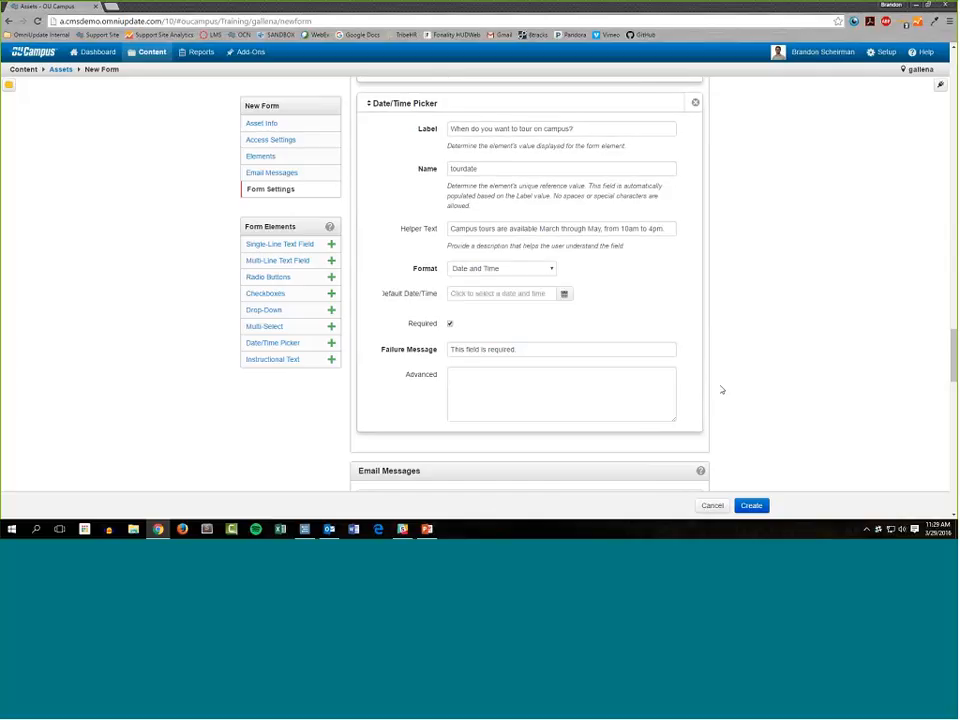
scroll(722, 380, "down", 3)
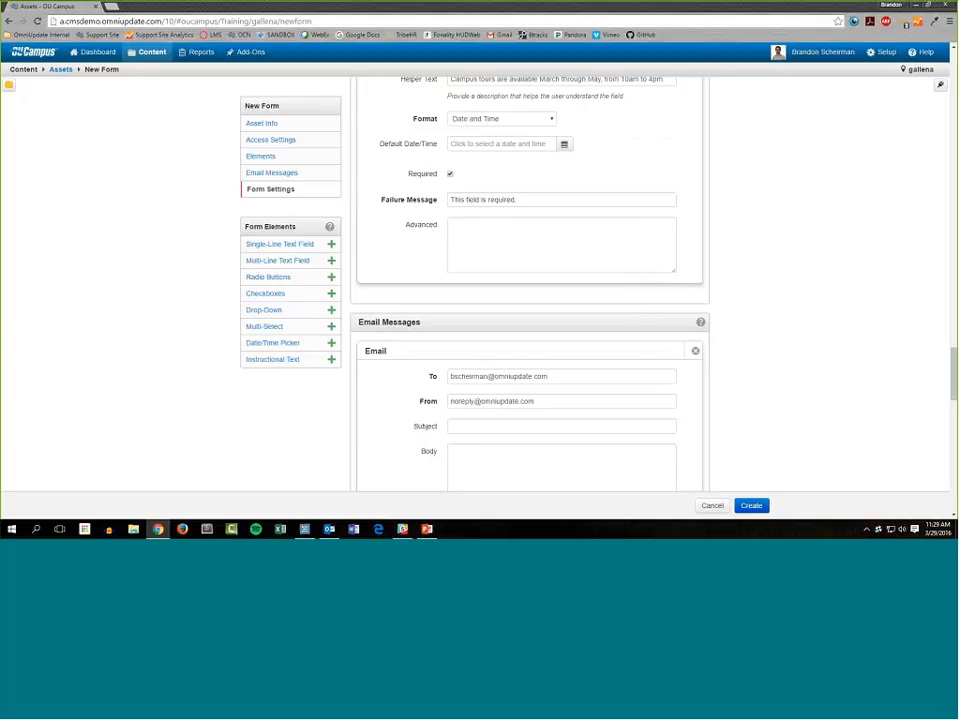
Set the first email message's subject to "Form Submission!".
scroll(538, 262, "up", 2)
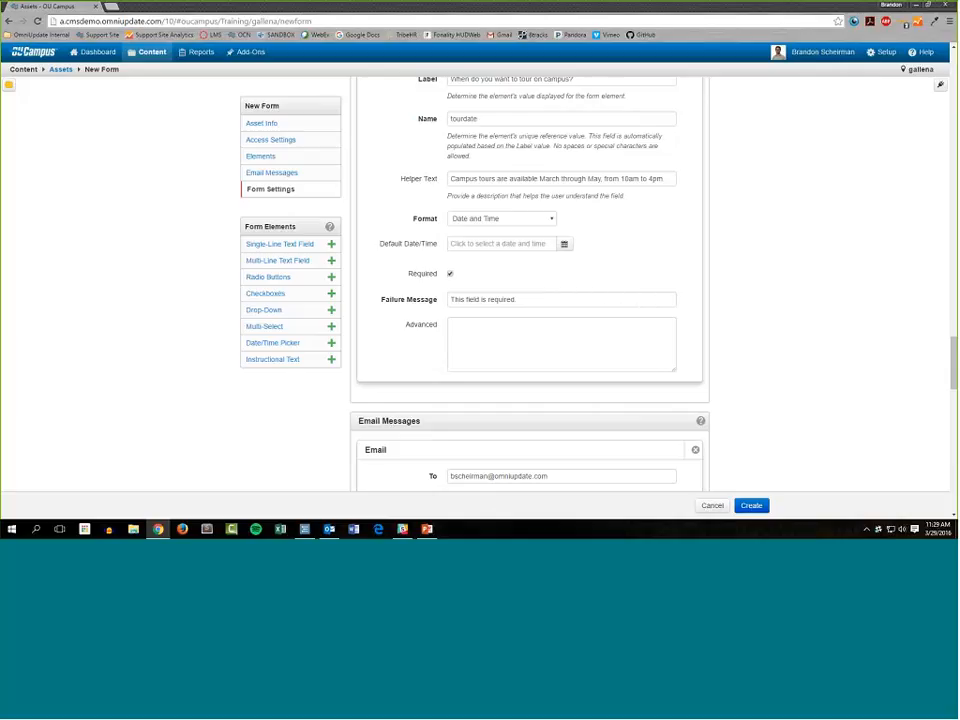
scroll(763, 375, "down", 4)
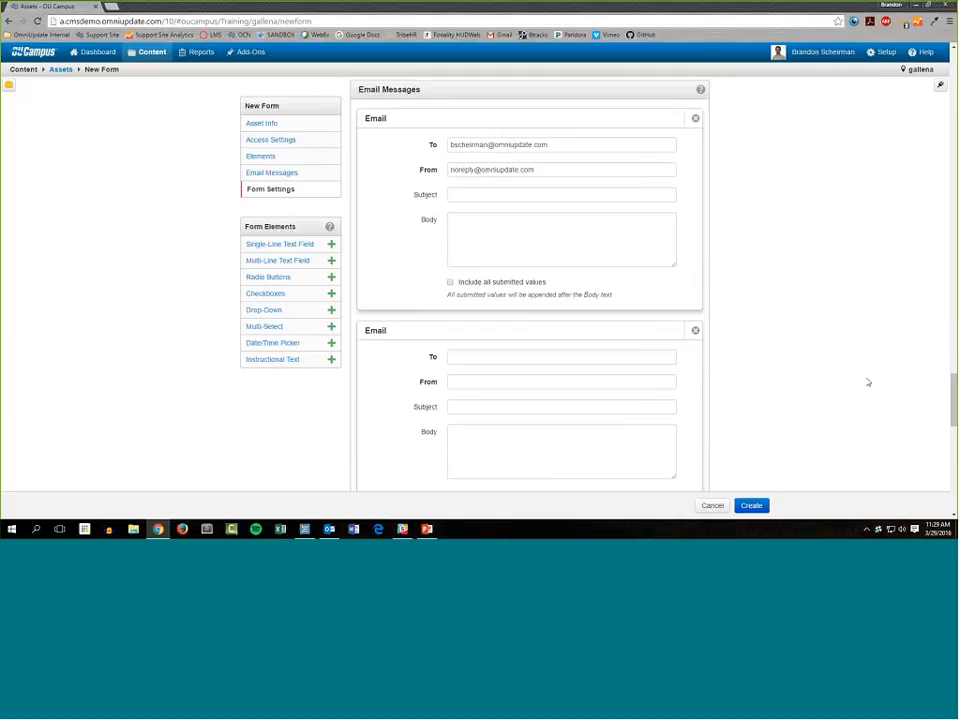
scroll(422, 222, "up", 1)
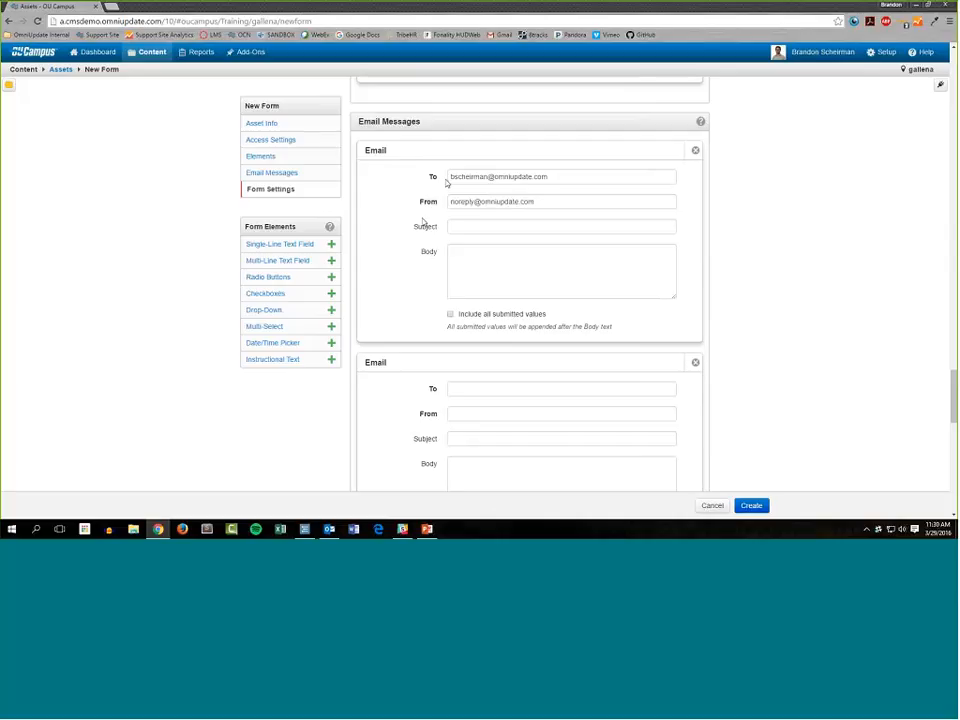
left_click(470, 226)
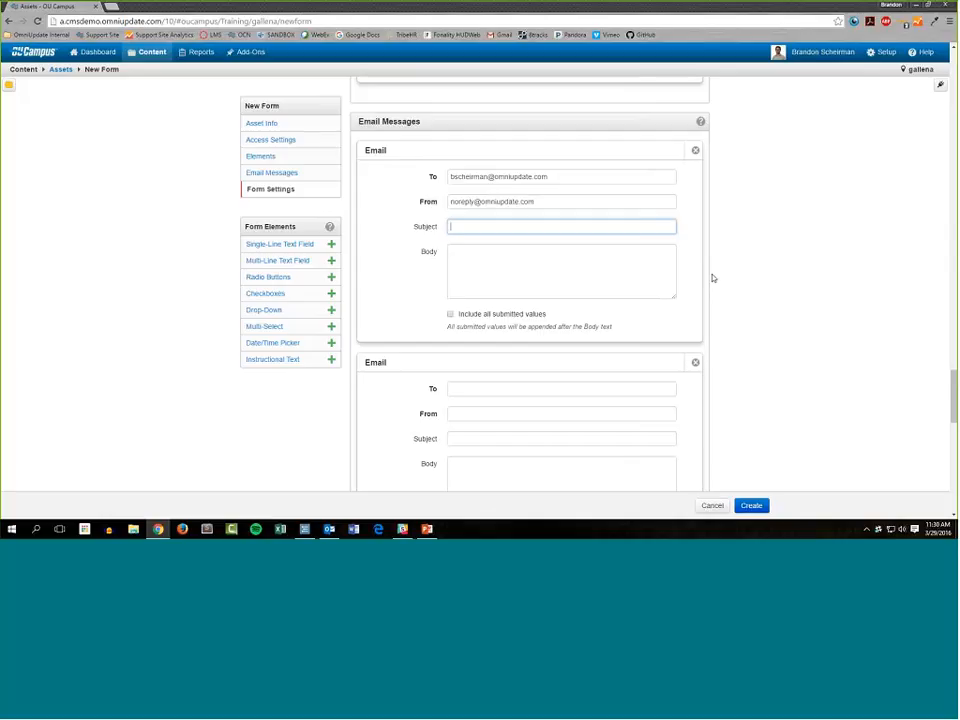
type("Form Submission!")
key("Tab")
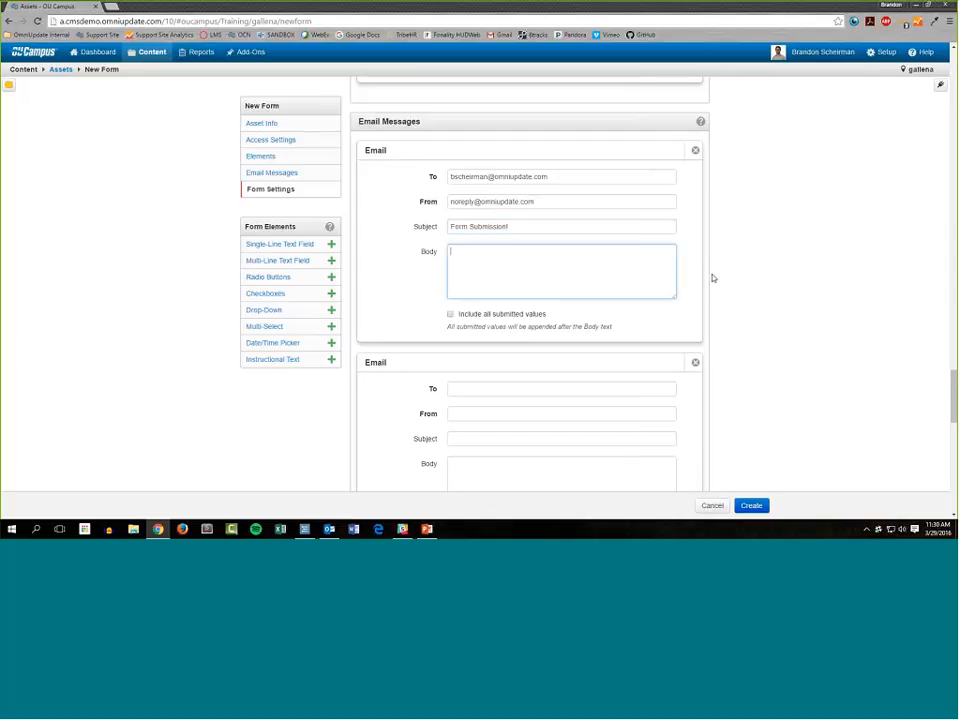
Write "Someone submitted your request for information form!" as the body of the first email message.
type("Someone submitted your request for info")
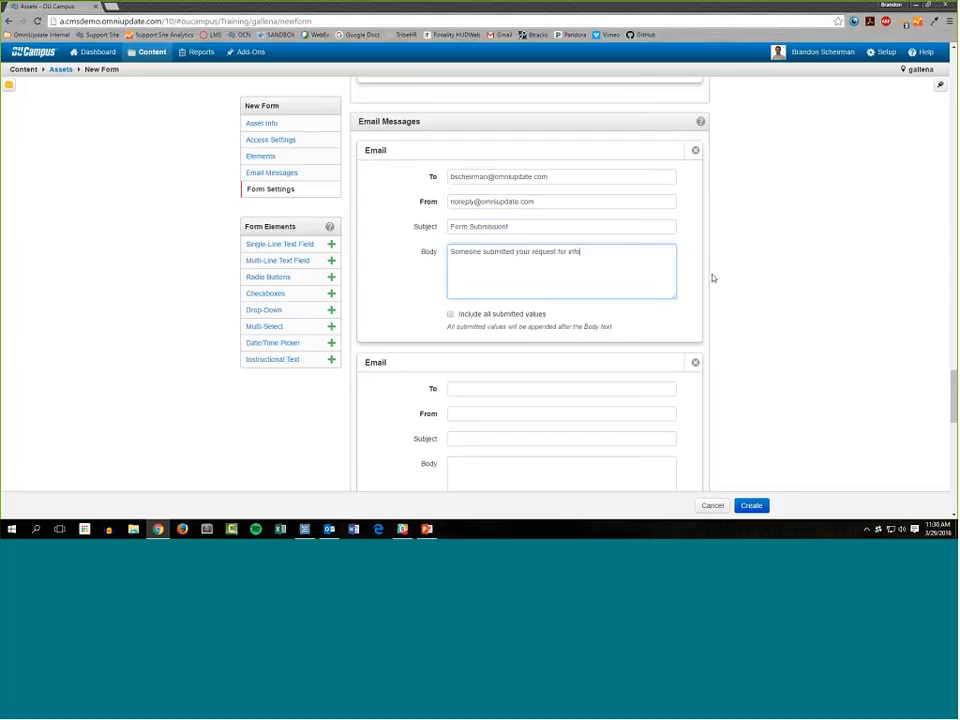
type("rmation form!")
Try the {{name}}, {{email}} and {{yearinschool}} placeholders on separate lines in the first email's body, and delete them.
key("Return")
key("Return")
type("{{na")
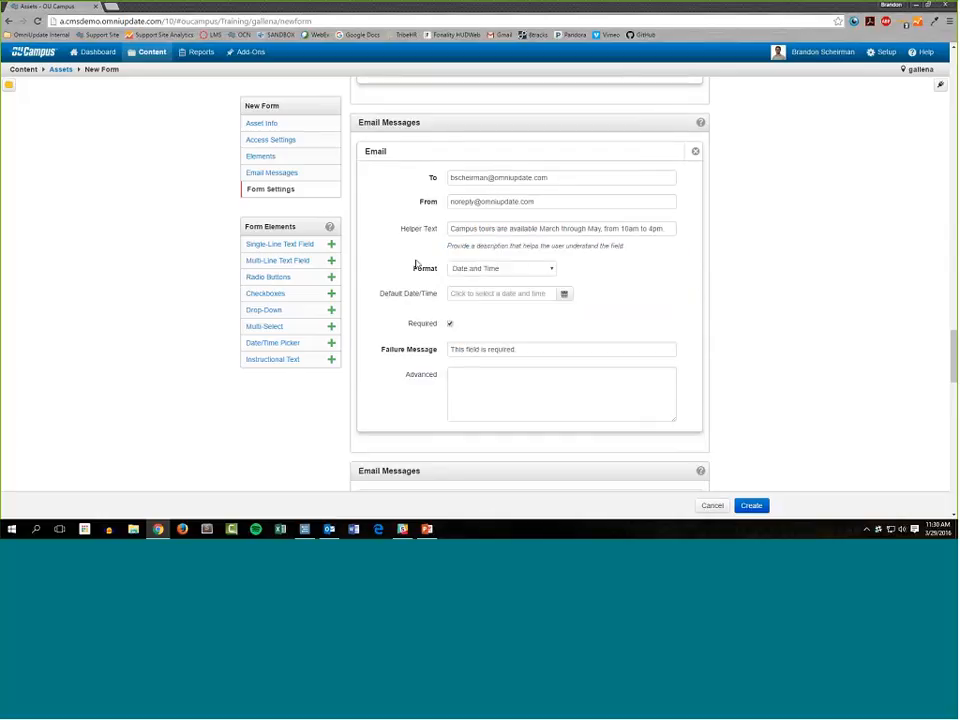
scroll(416, 263, "up", 15)
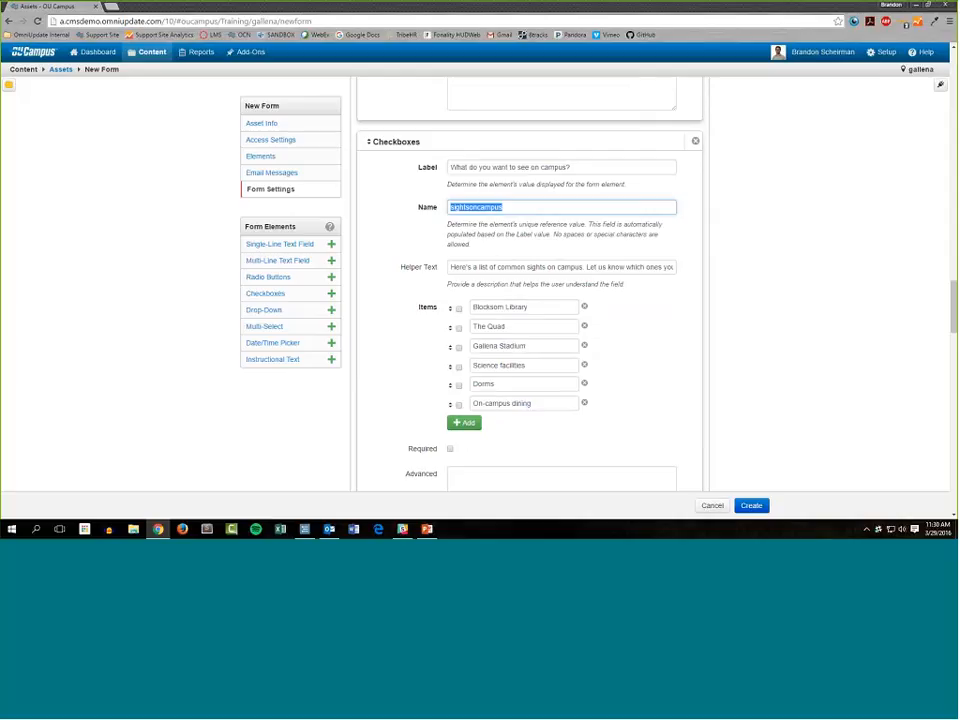
scroll(392, 354, "down", 10)
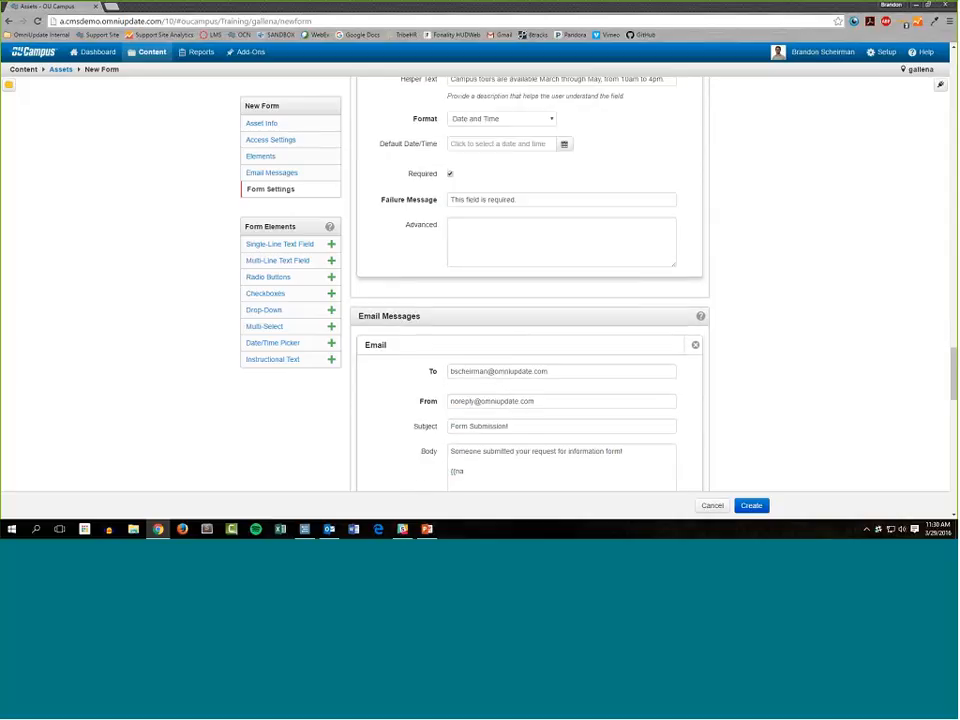
scroll(494, 371, "down", 2)
left_click(494, 371)
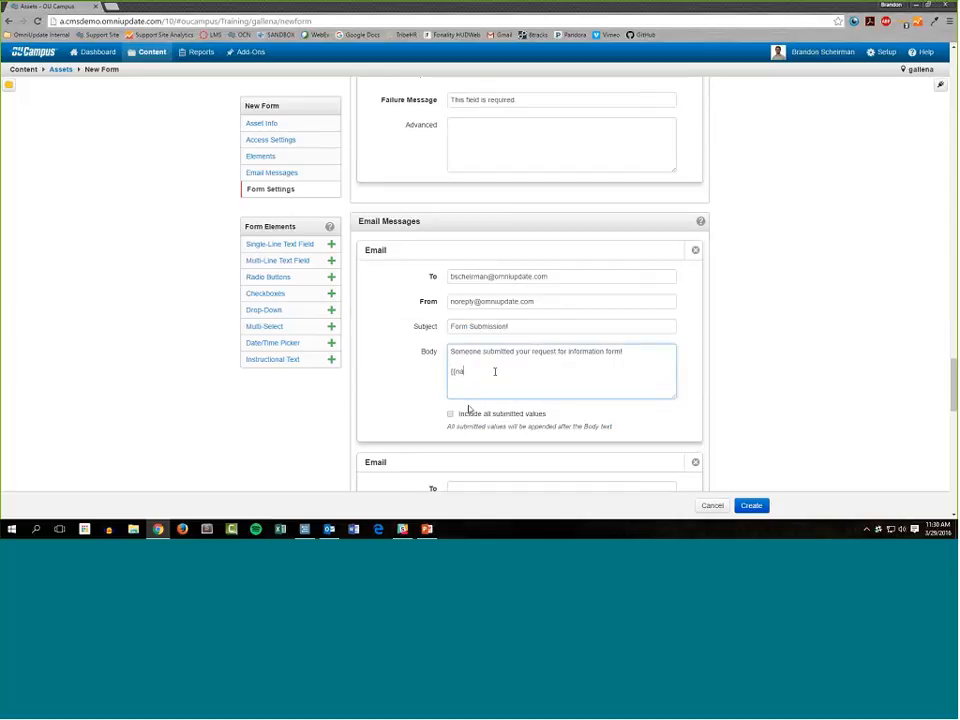
type("{{name}}")
key("Return")
type("{{")
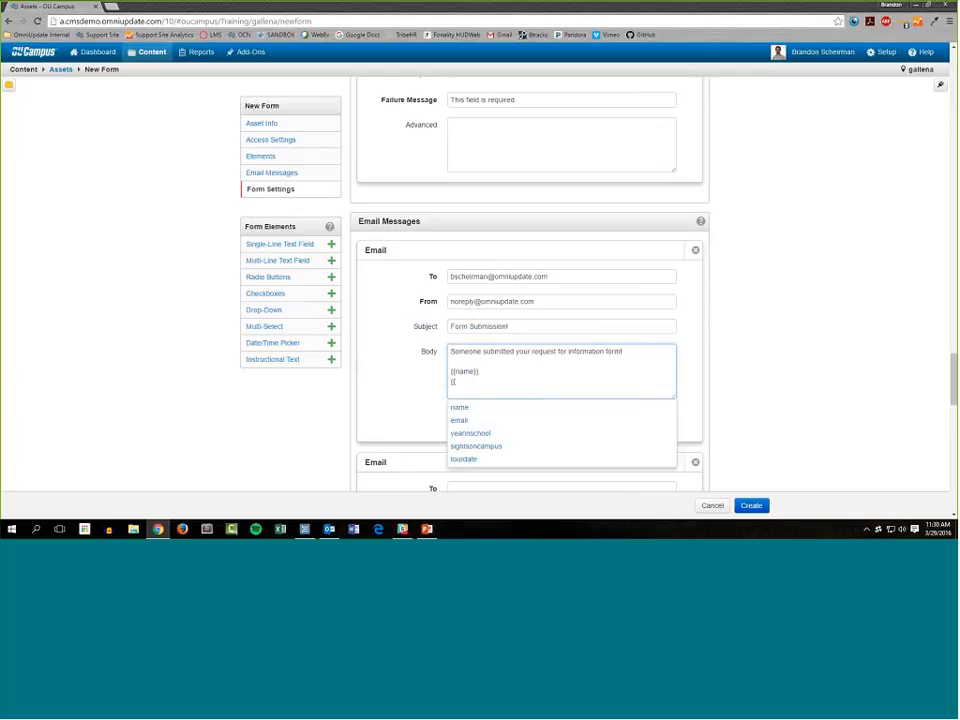
left_click(482, 420)
key("Return")
type("{{")
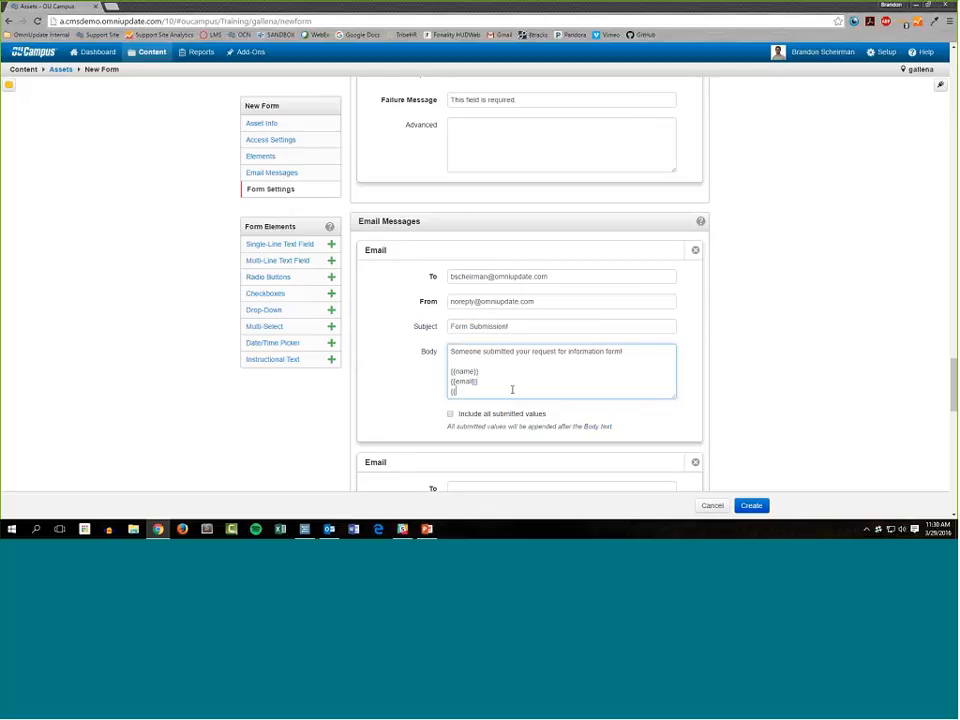
left_click(478, 432)
key("shift+Up")
key("shift+Up")
key("shift+Home")
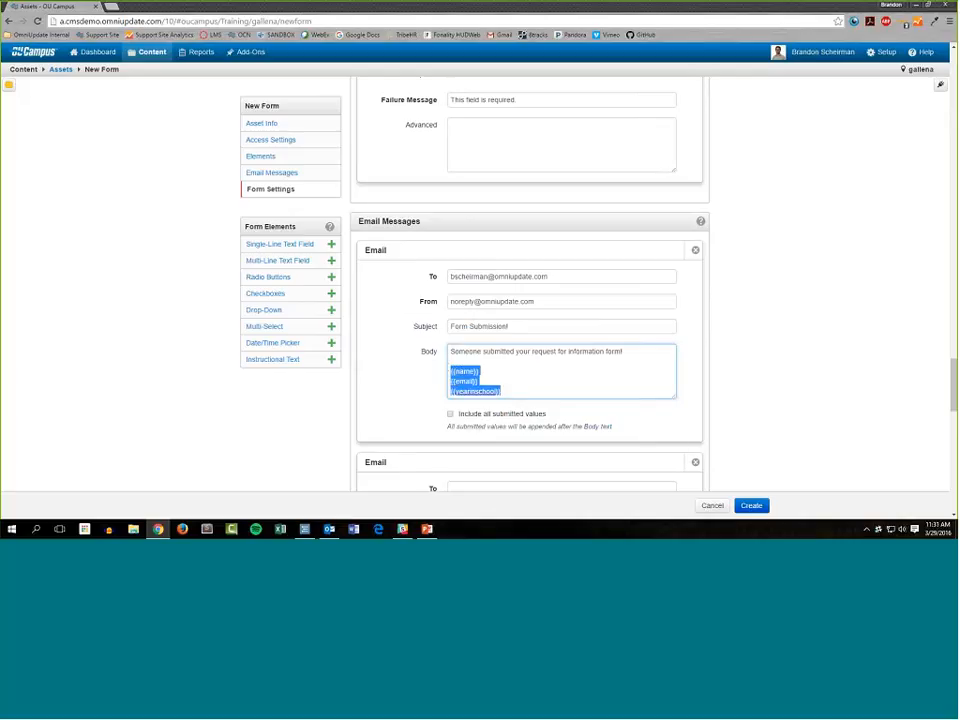
key("BackSpace")
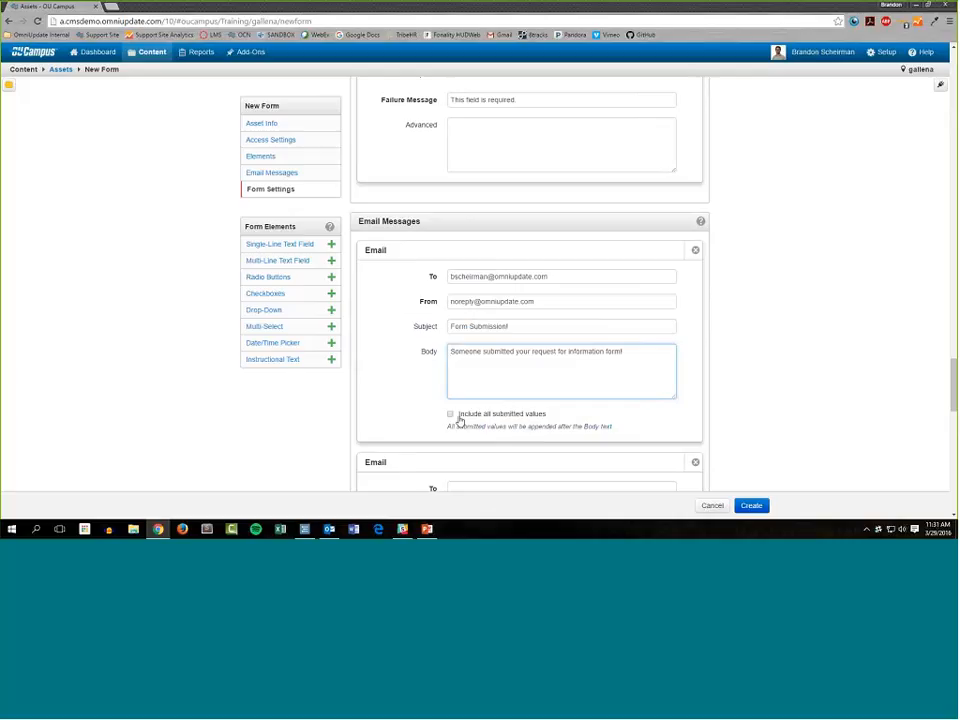
Have the first email message include all submitted values after its body text.
left_click(492, 417)
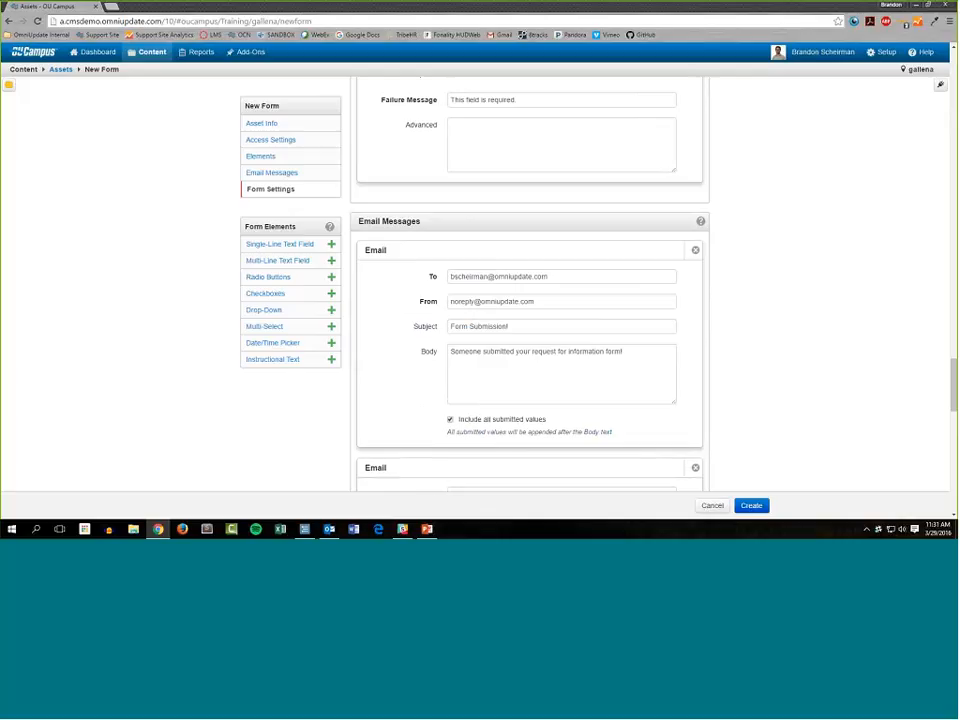
Examine the Name field of the campus-sights checkboxes and the body settings of the first email message.
scroll(485, 387, "up", 10)
scroll(593, 265, "up", 1)
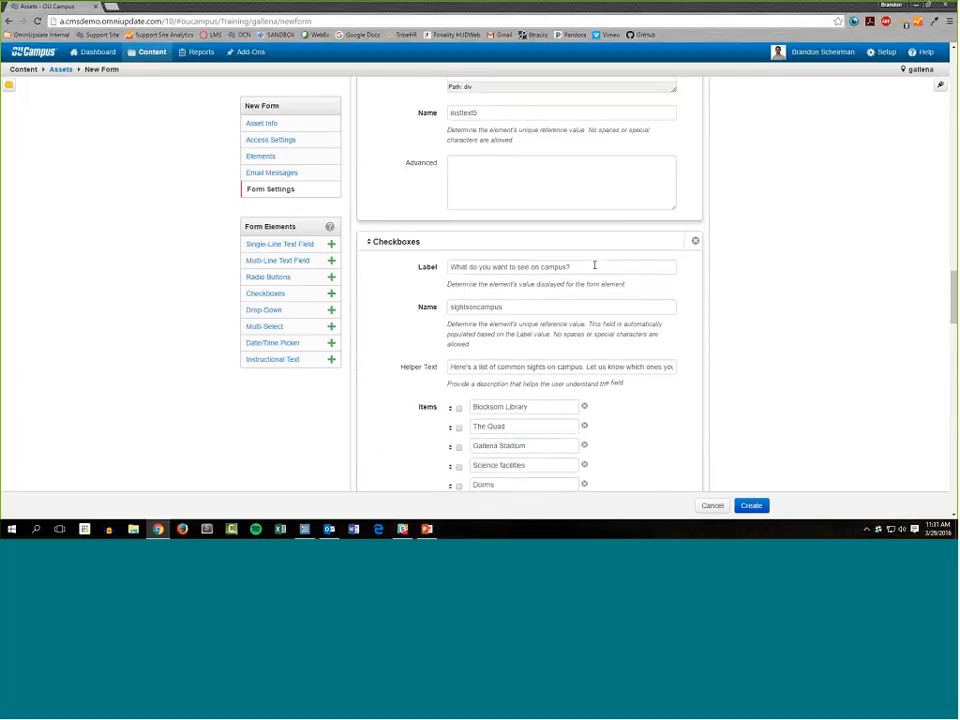
left_click_drag(533, 313, 411, 314)
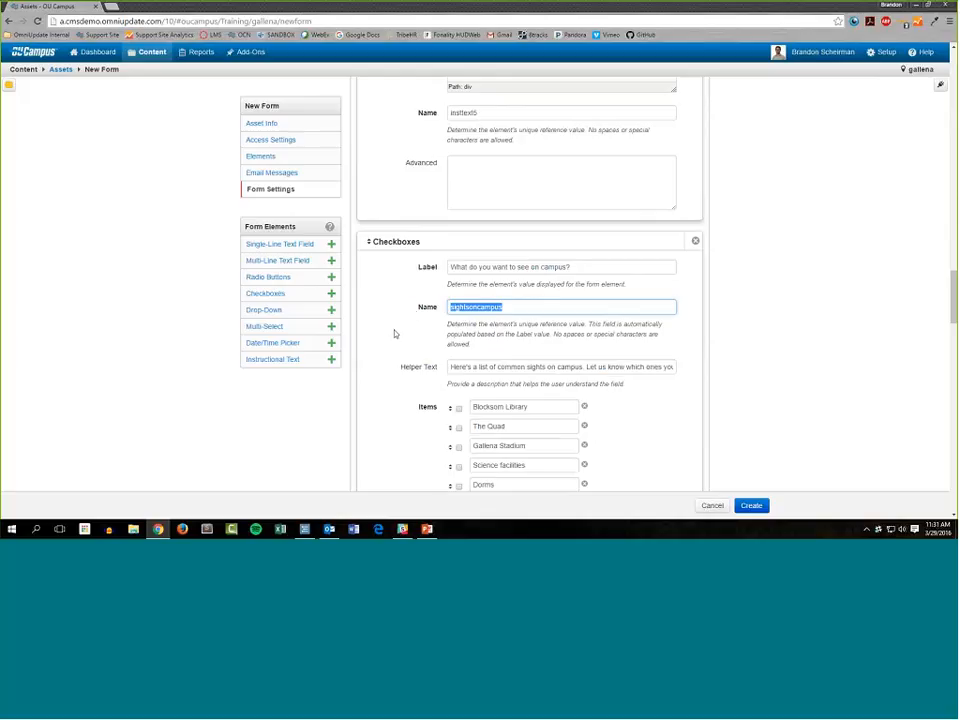
scroll(393, 341, "down", 10)
scroll(393, 340, "down", 4)
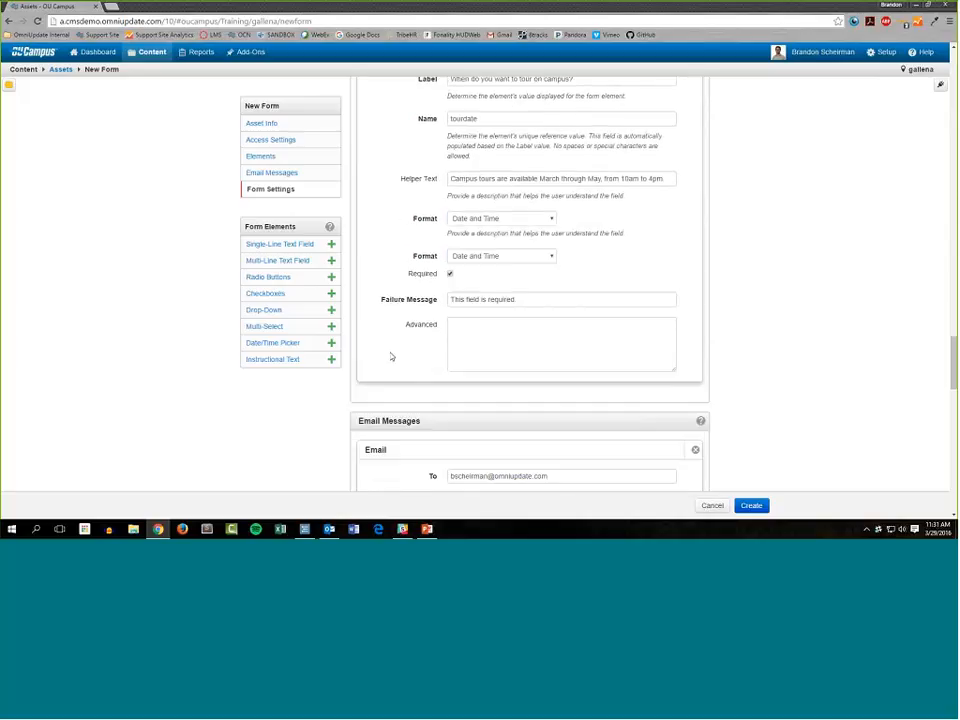
scroll(392, 366, "down", 1)
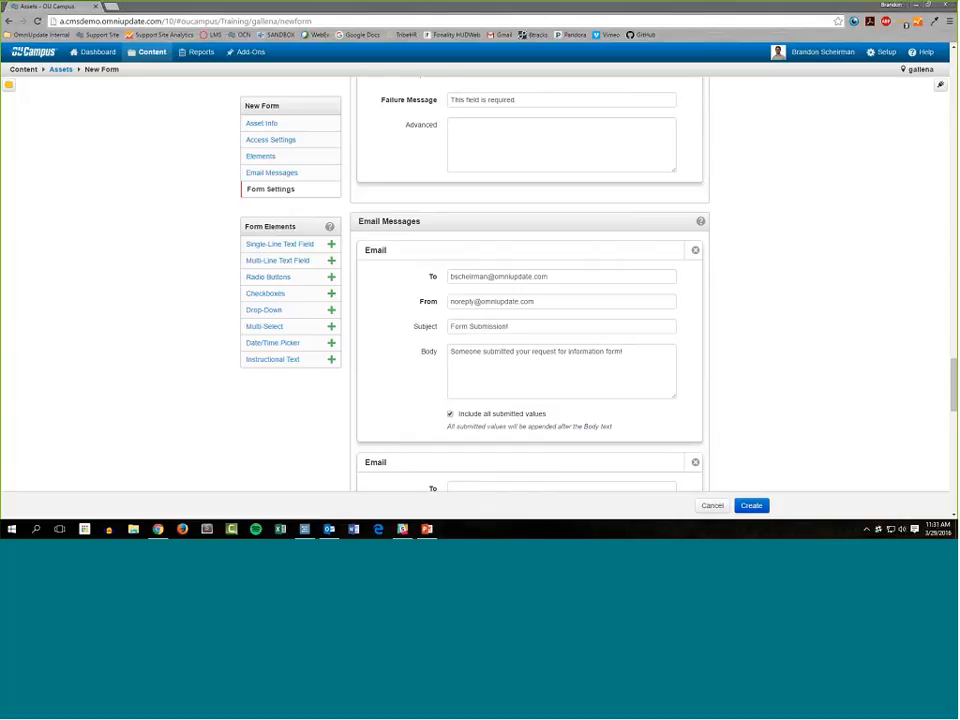
left_click(655, 376)
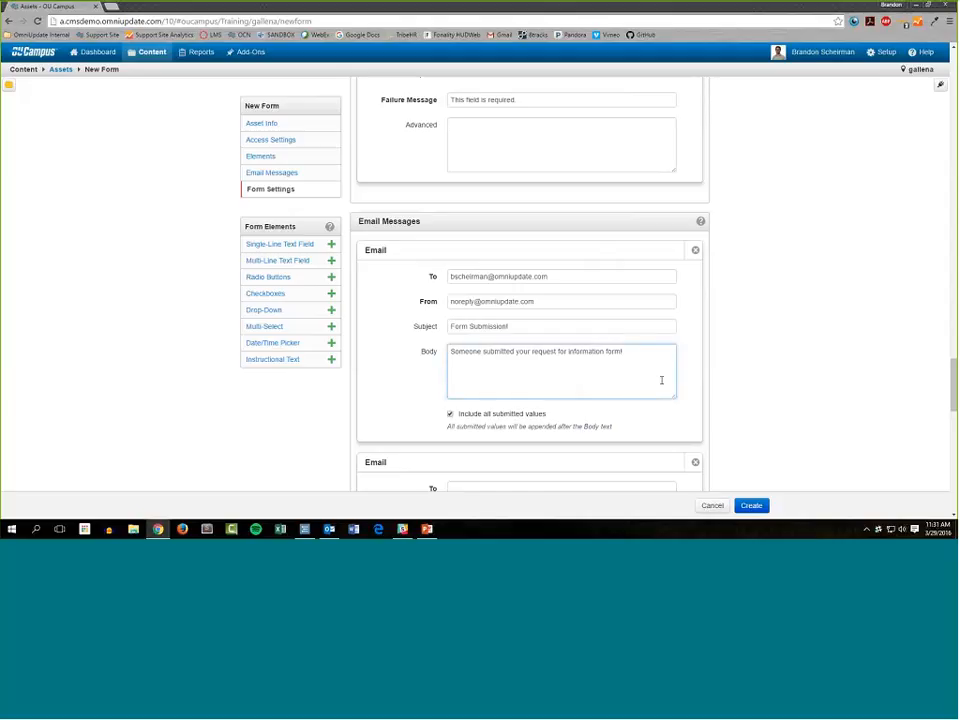
left_click(803, 371)
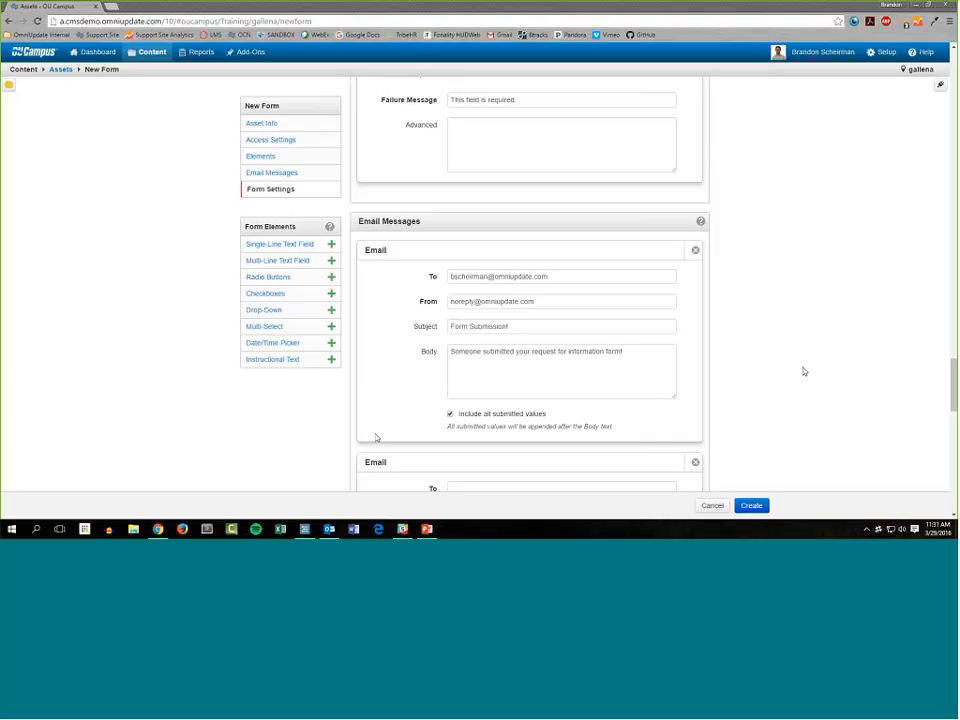
scroll(386, 377, "down", 2)
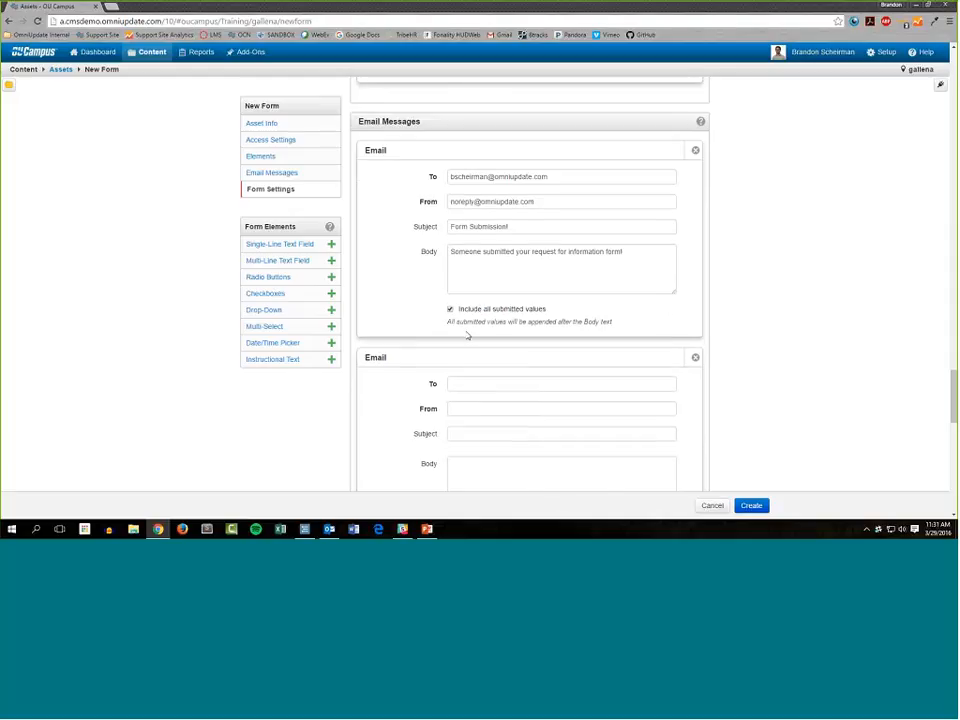
scroll(401, 334, "down", 1)
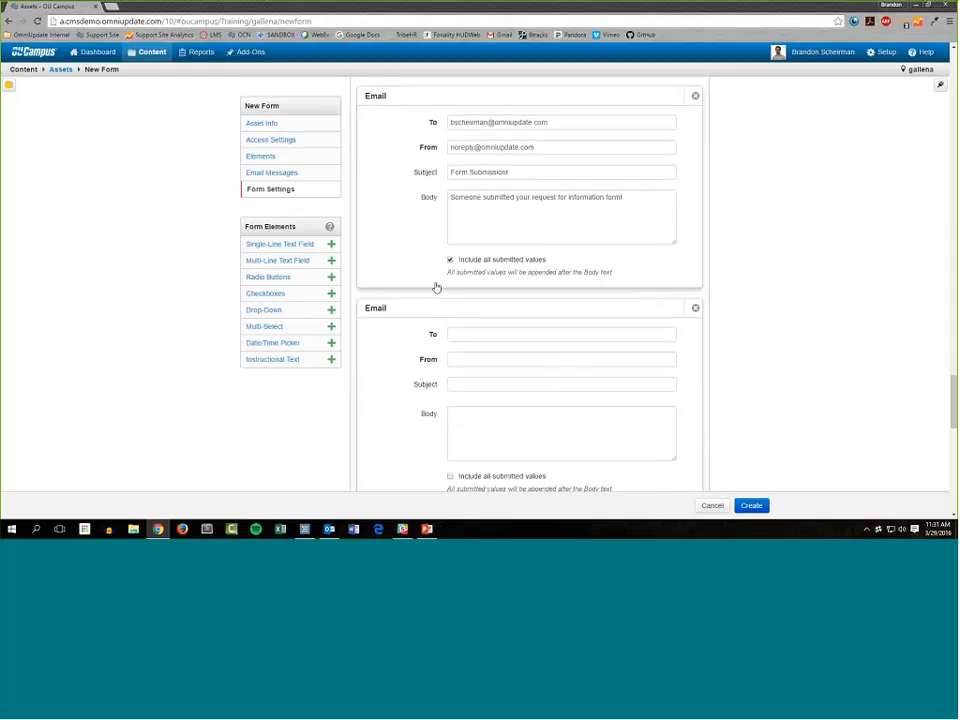
scroll(436, 288, "down", 1)
left_click(547, 290)
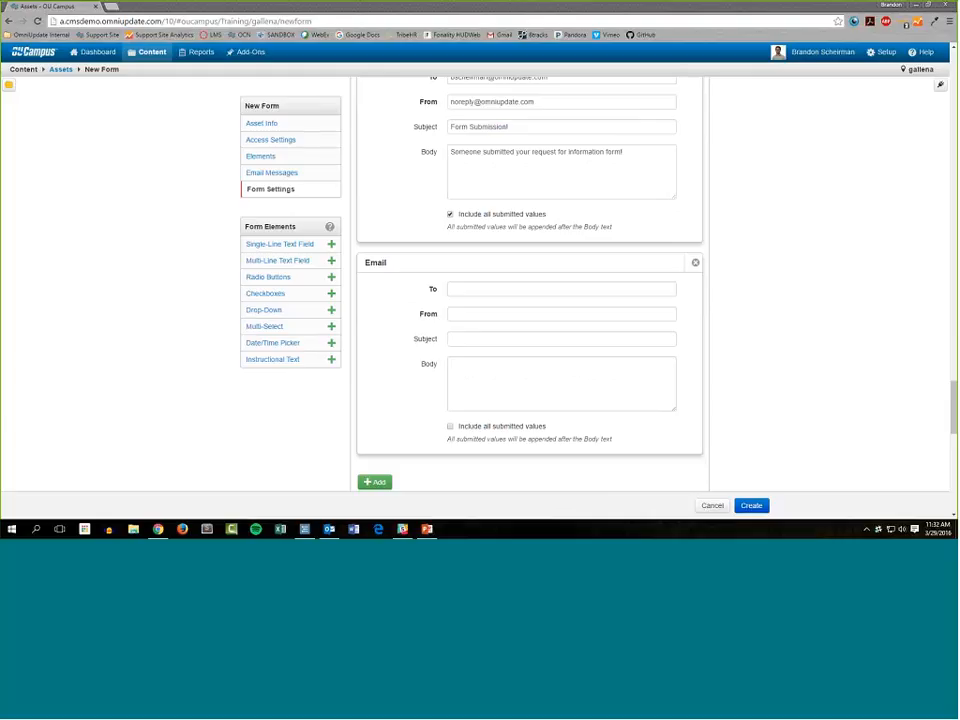
Change the first email message's subject to "{{name}} submitted your Request for Info form!", using the form's name placeholder.
scroll(456, 242, "up", 2)
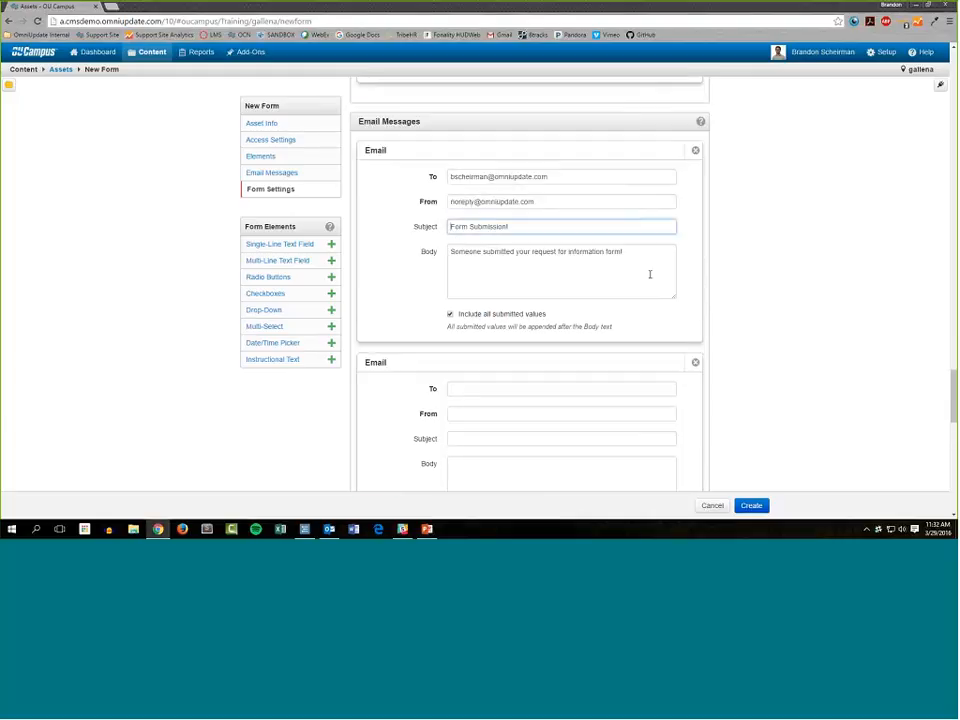
type("{{name")
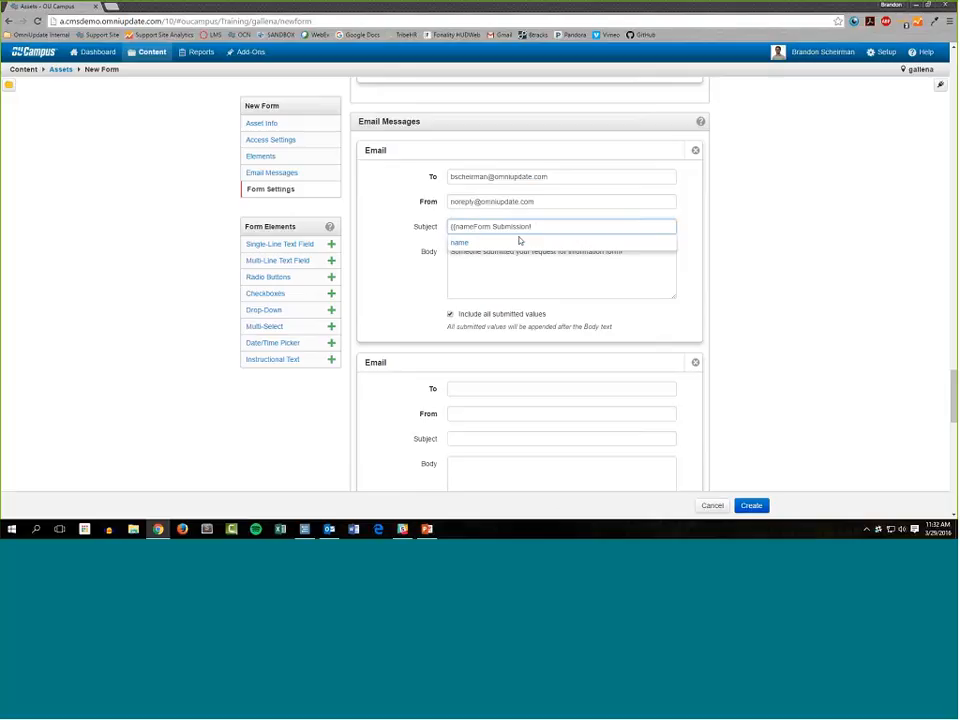
left_click(519, 242)
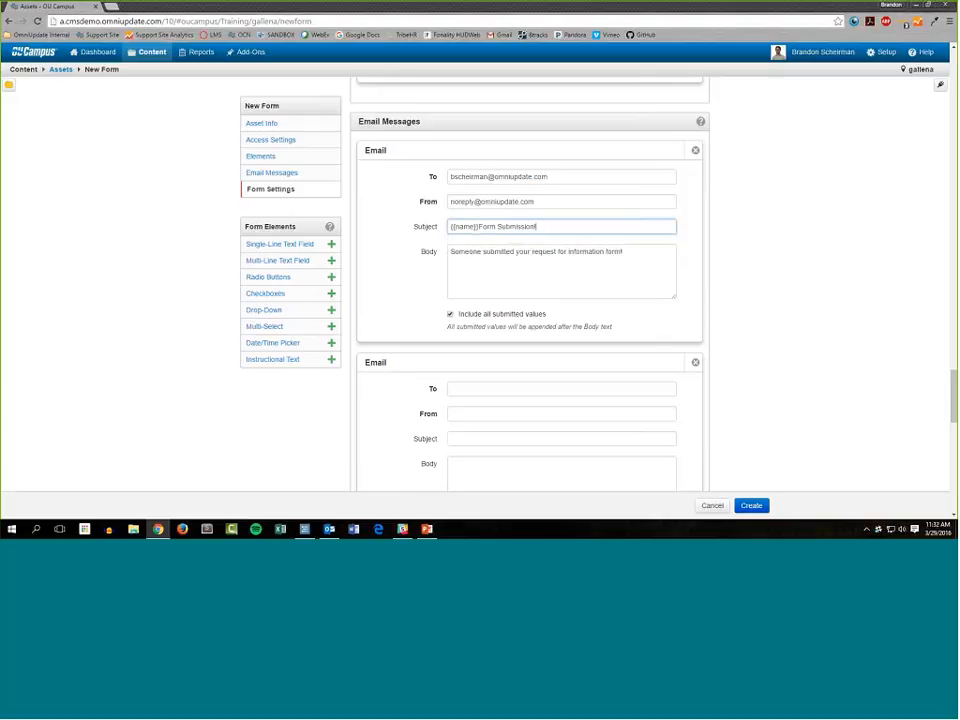
left_click_drag(539, 226, 497, 226)
type("submitted your Request for Info Form!")
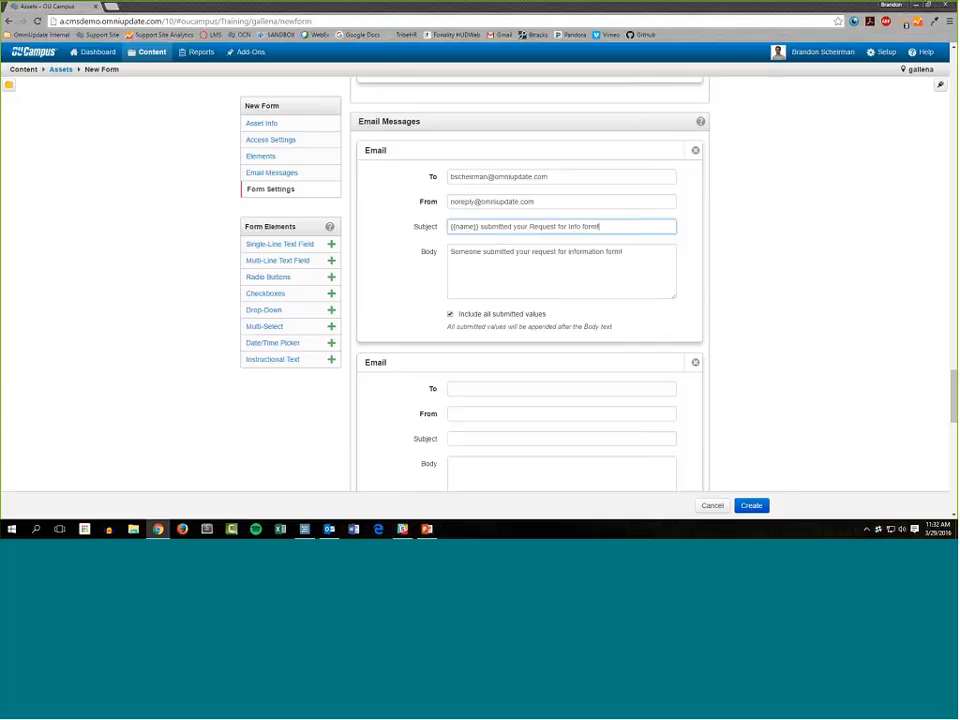
left_click_drag(451, 227, 476, 229)
left_click(476, 228)
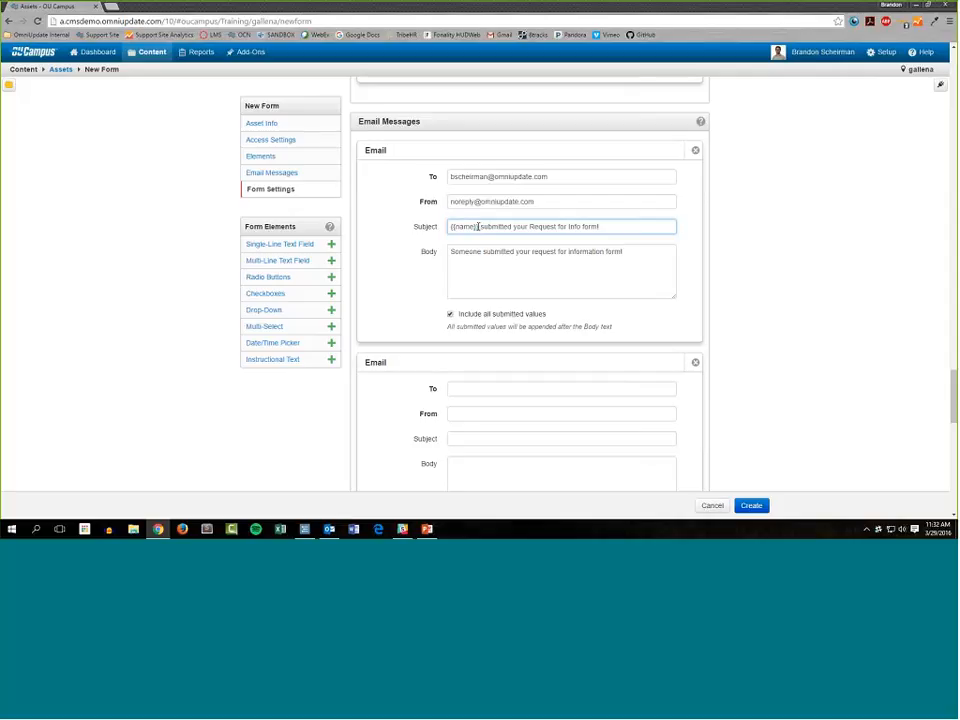
left_click_drag(478, 227, 450, 227)
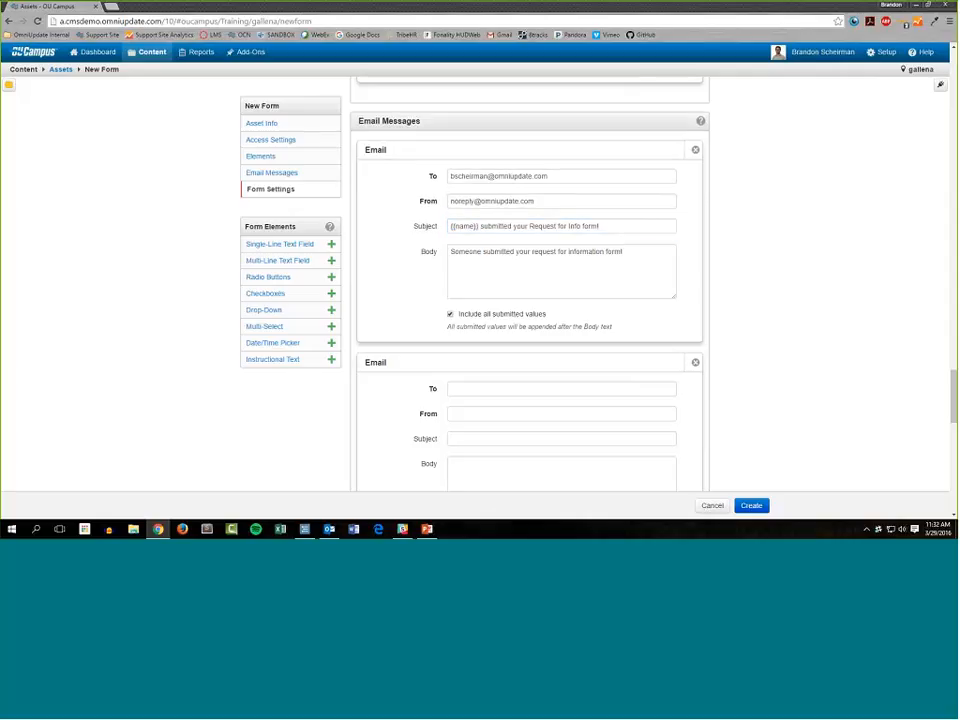
Address the second email message to the form submitter with the {{email}} placeholder in its To field.
scroll(475, 252, "down", 3)
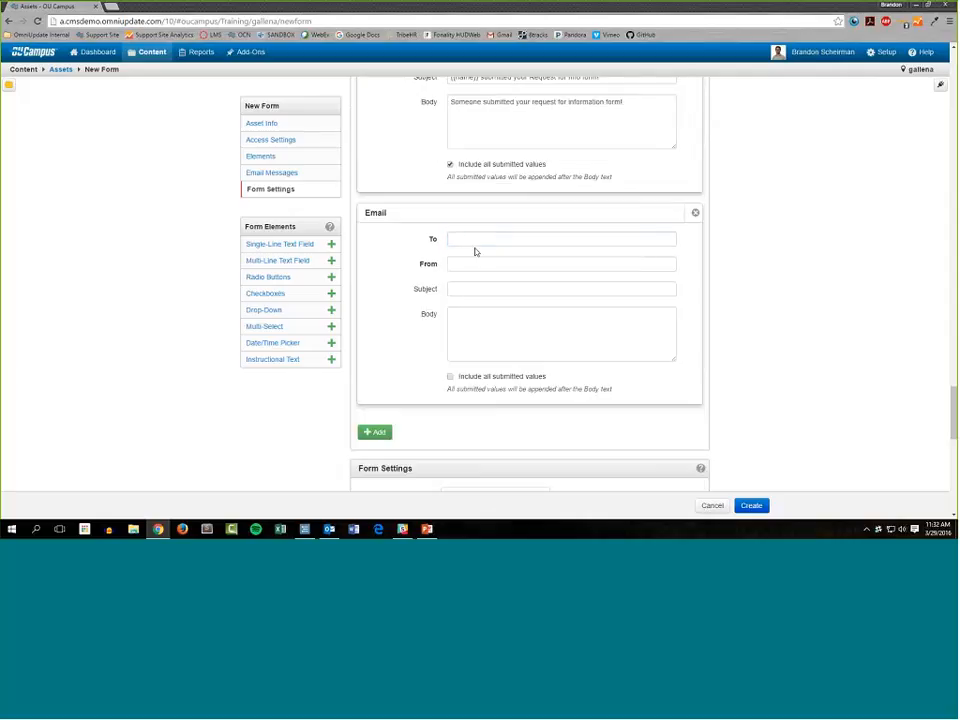
left_click(475, 240)
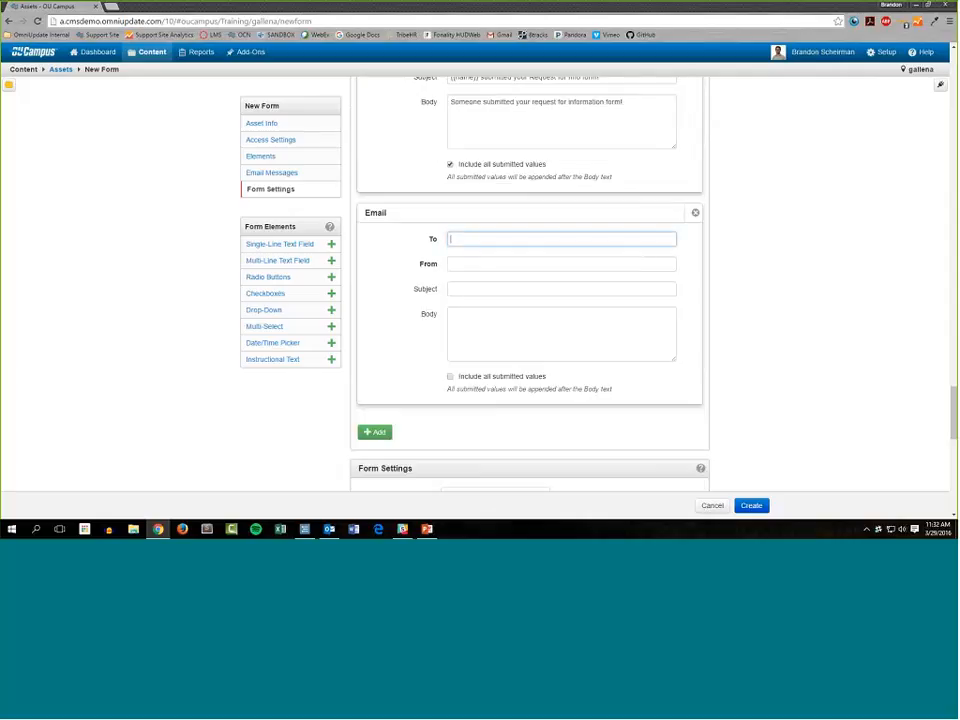
type("{{em")
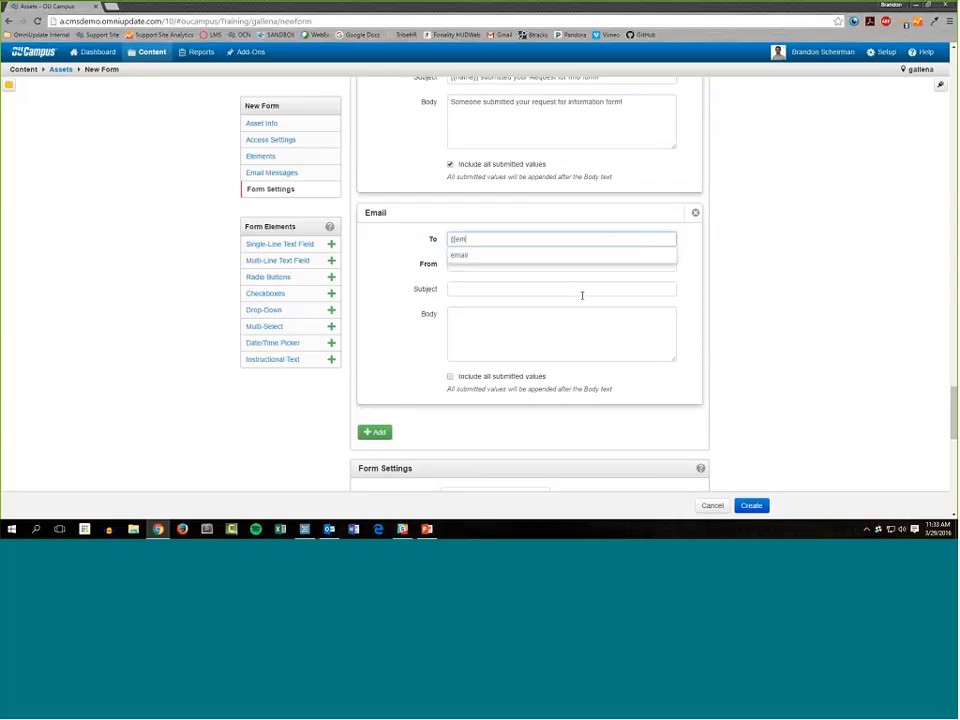
key("Tab")
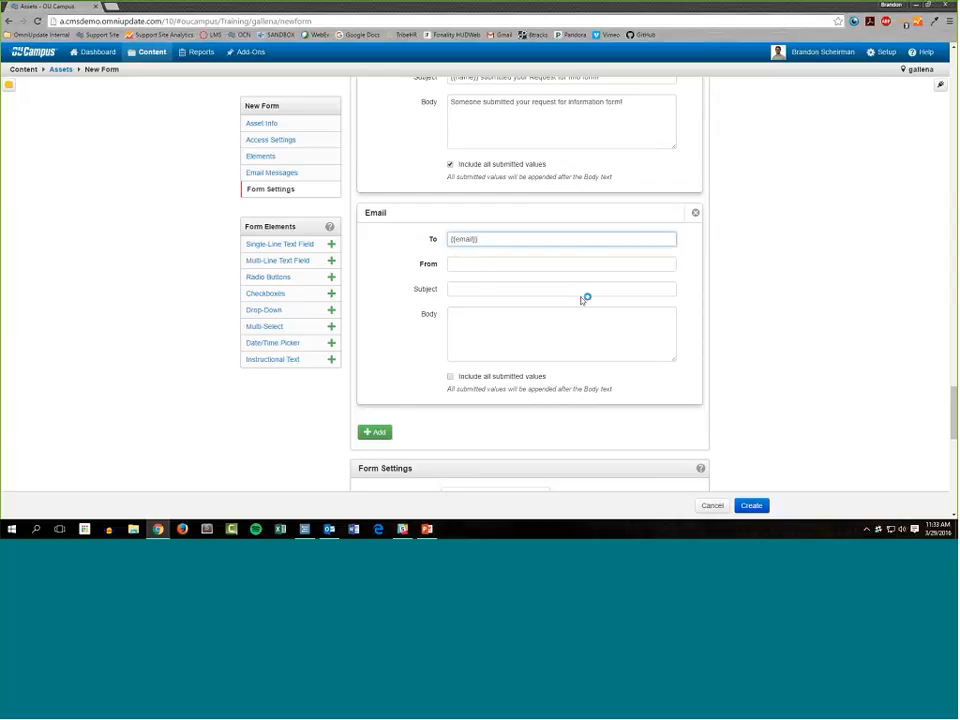
left_click_drag(490, 243, 446, 254)
Set the second email message's From field to the organization's no-reply email address.
key("Tab")
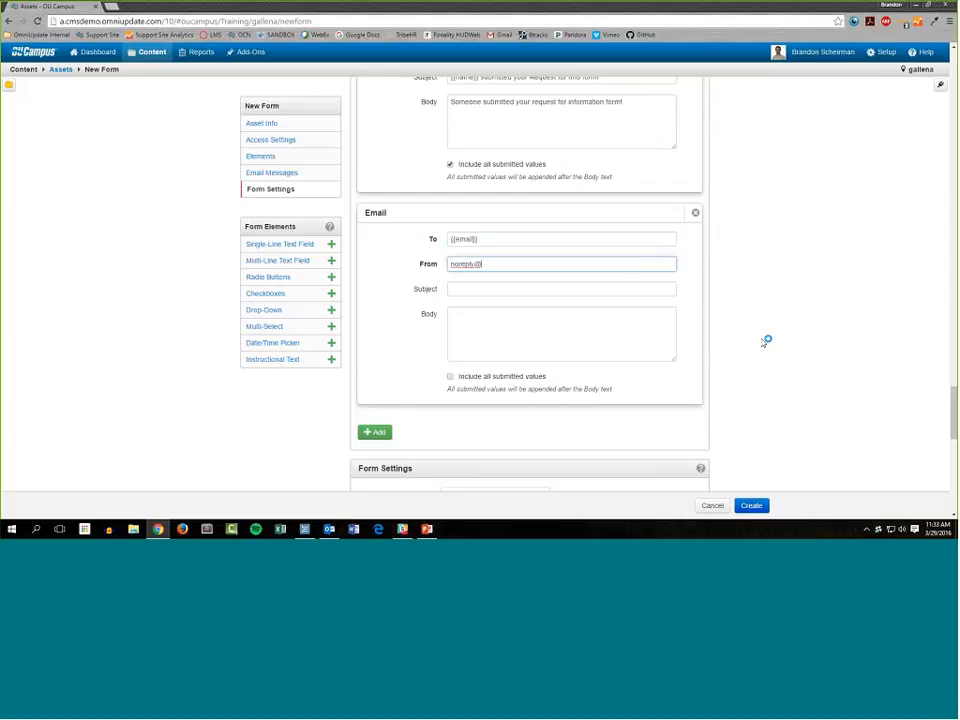
key("Tab")
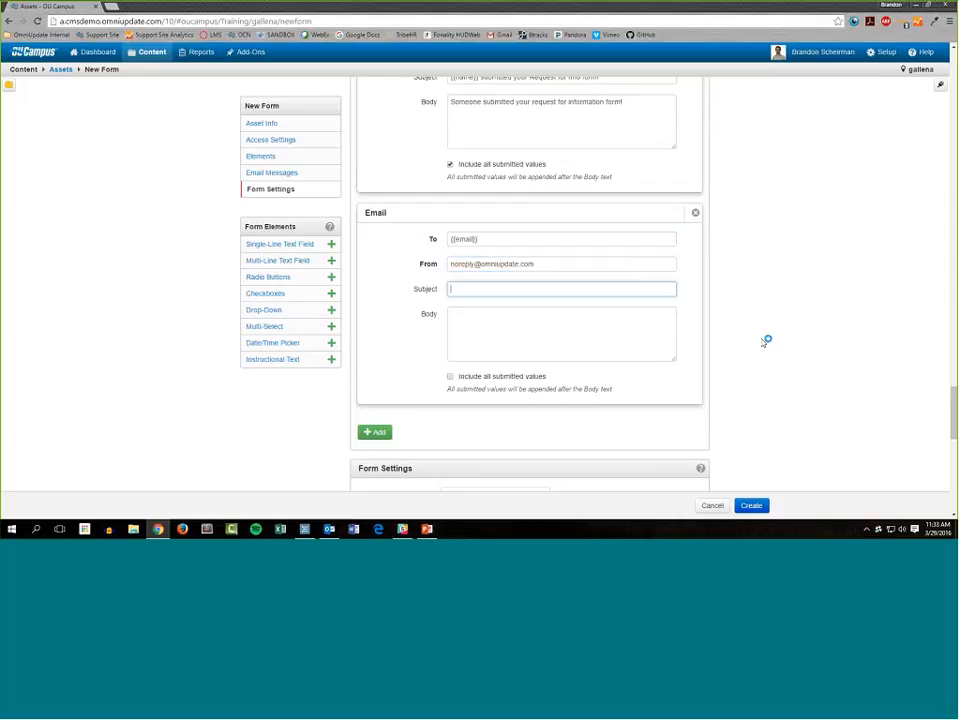
Set the second email message's subject to "Thanks for submitting the form!".
type("Thanks for submitting the form!")
key("Tab")
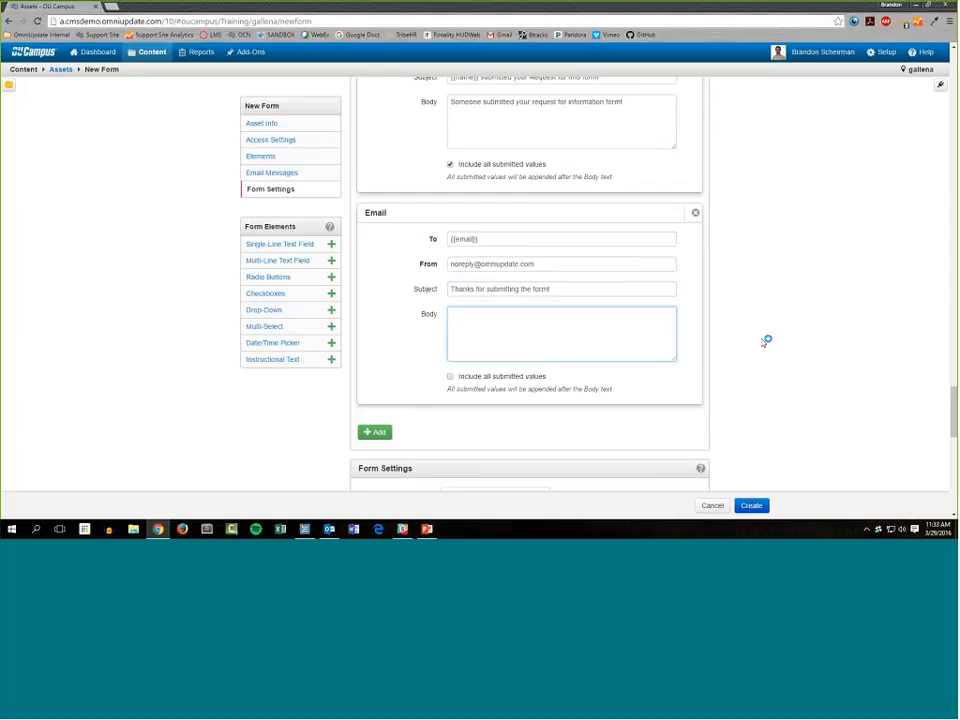
Begin the second email message's body with the greeting "{{name}}," and, after a blank line, "Thank you for submitting the campus tour form.".
type("{{name}},")
key("Return")
key("Return")
type("Thank you for ")
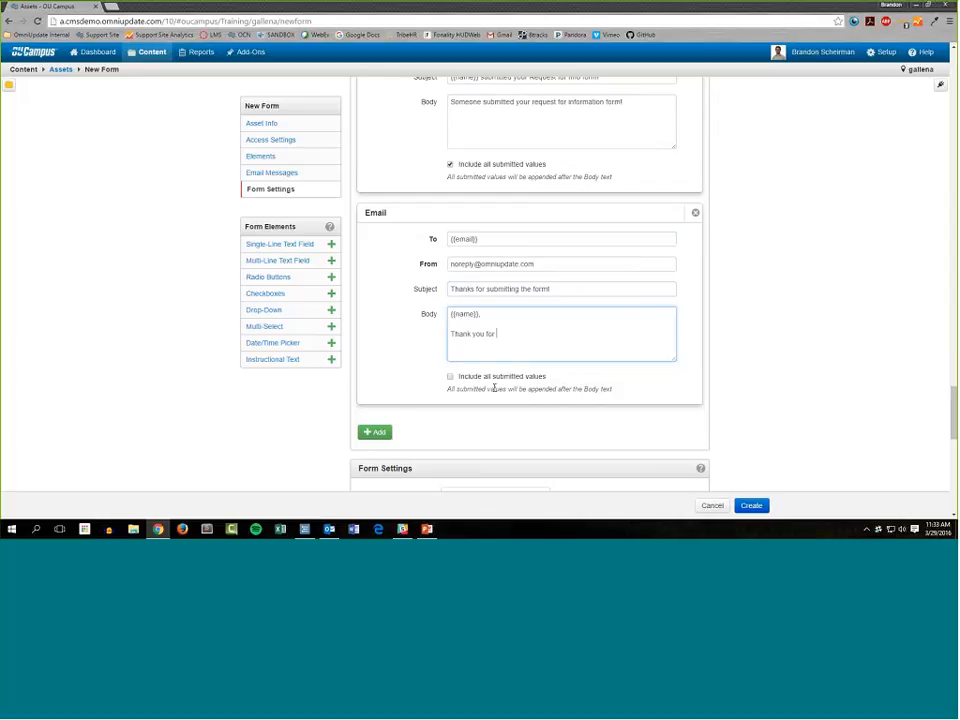
type("submitting the campus tour form. W")
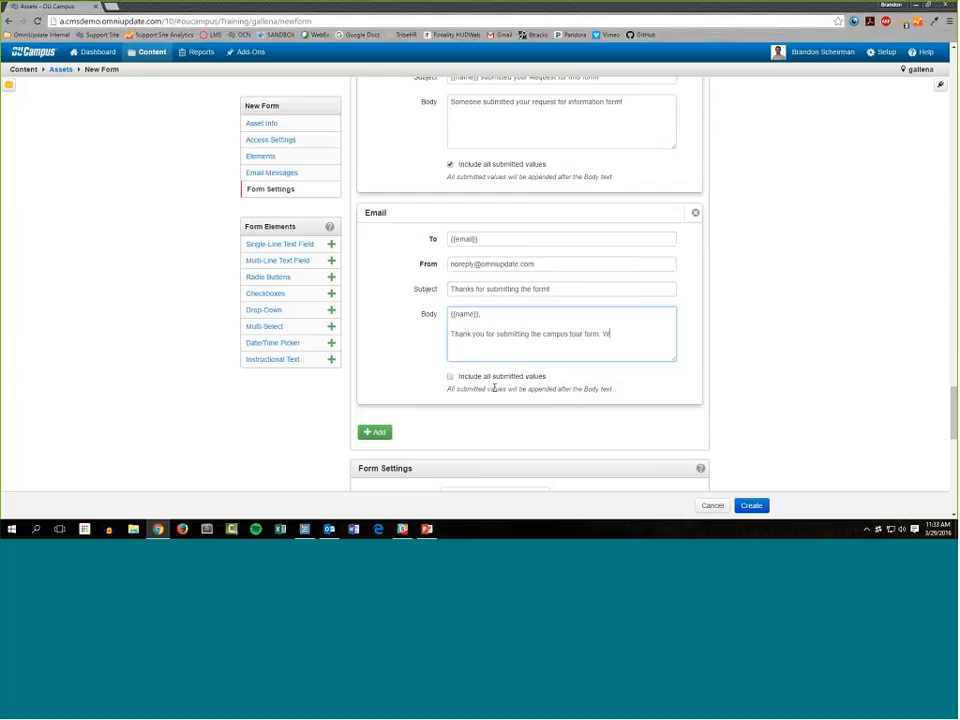
type("e'll get back to you soon about a propose")
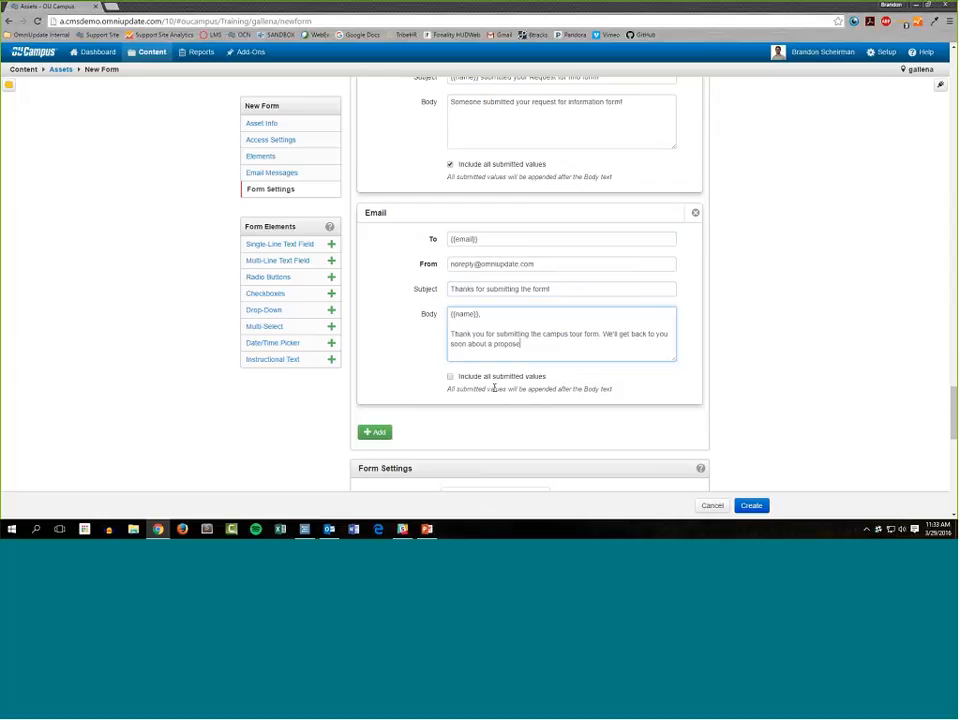
type("d campus tour date and time.")
Continue the second email's body paragraph with "We'll get back to you soon about a proposed campus tour date and time.".
key("Return")
key("Return")
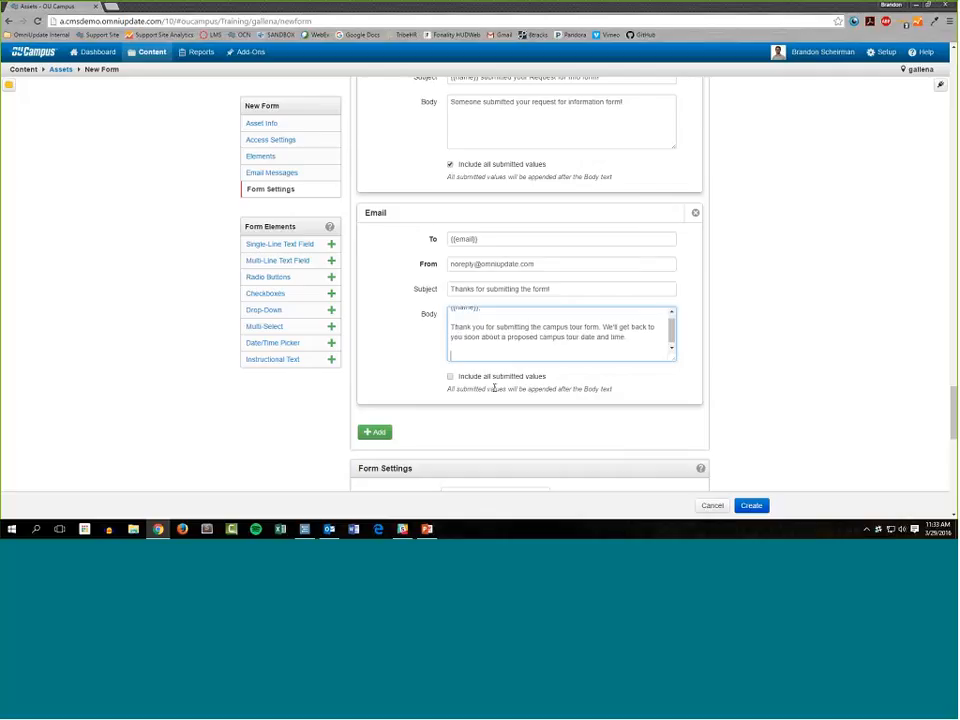
Close the second email's body with "Many thanks,", the sender's first name and the title "Director of Admissions" on separate lines.
type("Many thanks,")
key("Return")
type("Brandon")
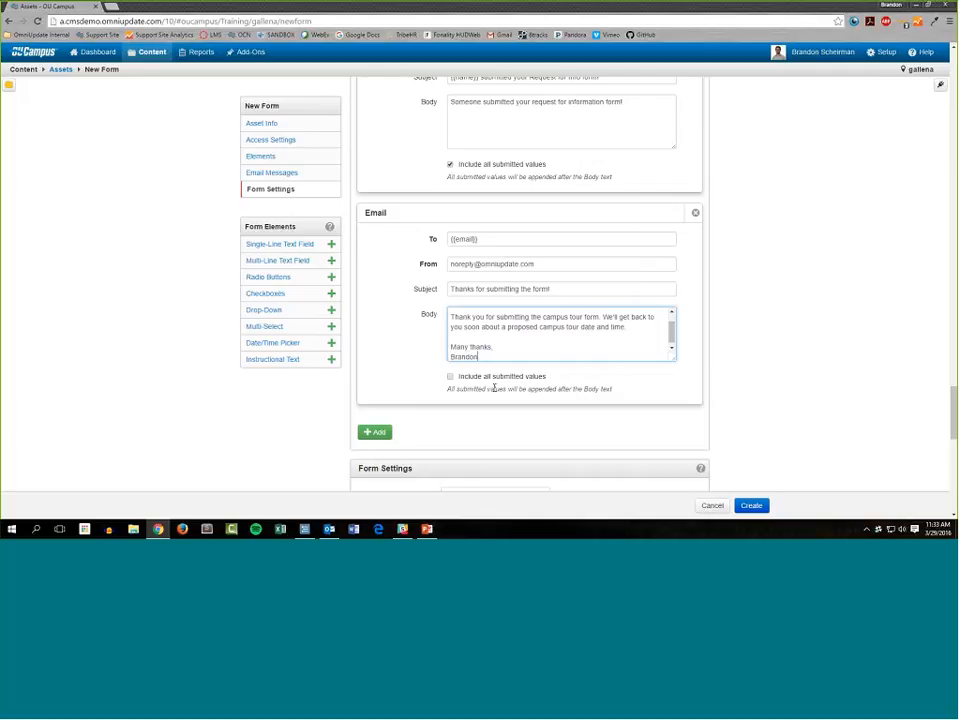
key("Return")
type("Direct")
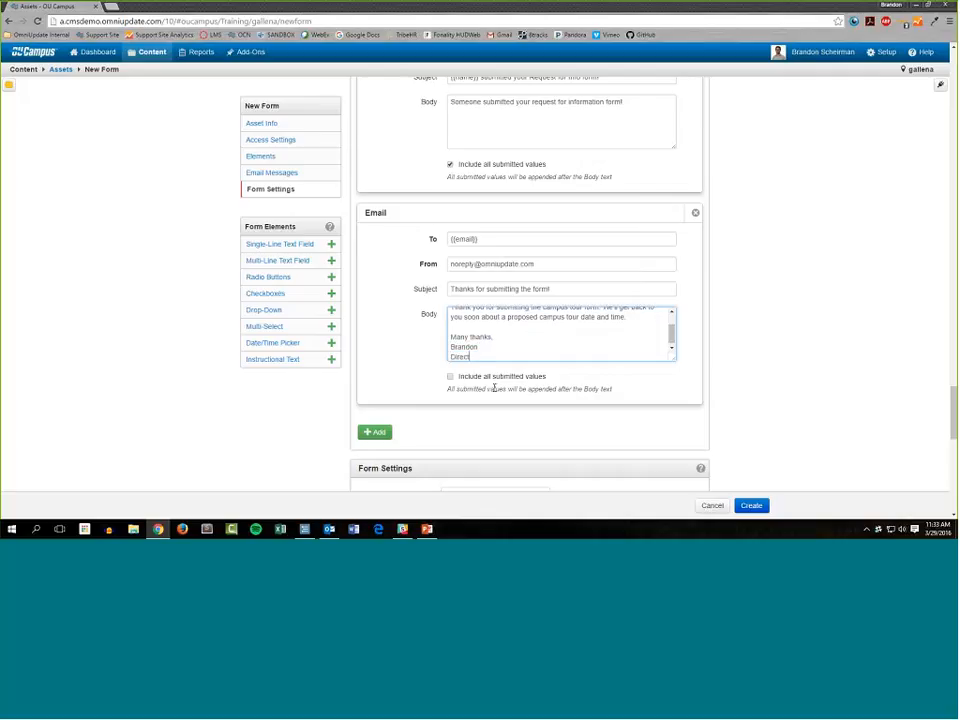
type("or of Admissions")
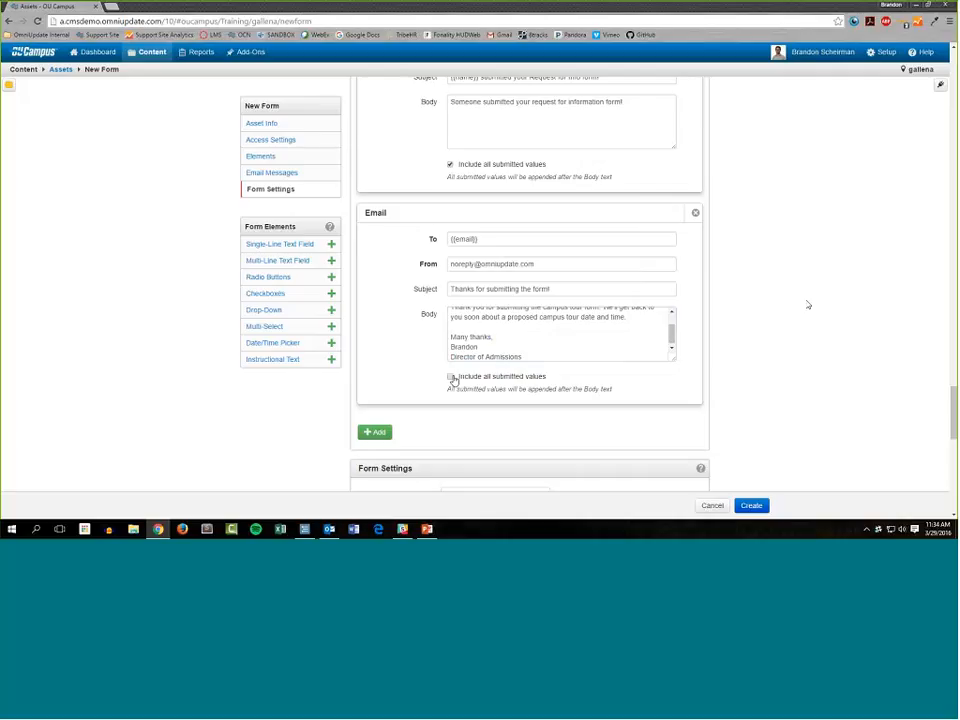
Examine the success message, failure message and result-saving options in the form settings.
scroll(808, 304, "down", 2)
scroll(778, 320, "down", 5)
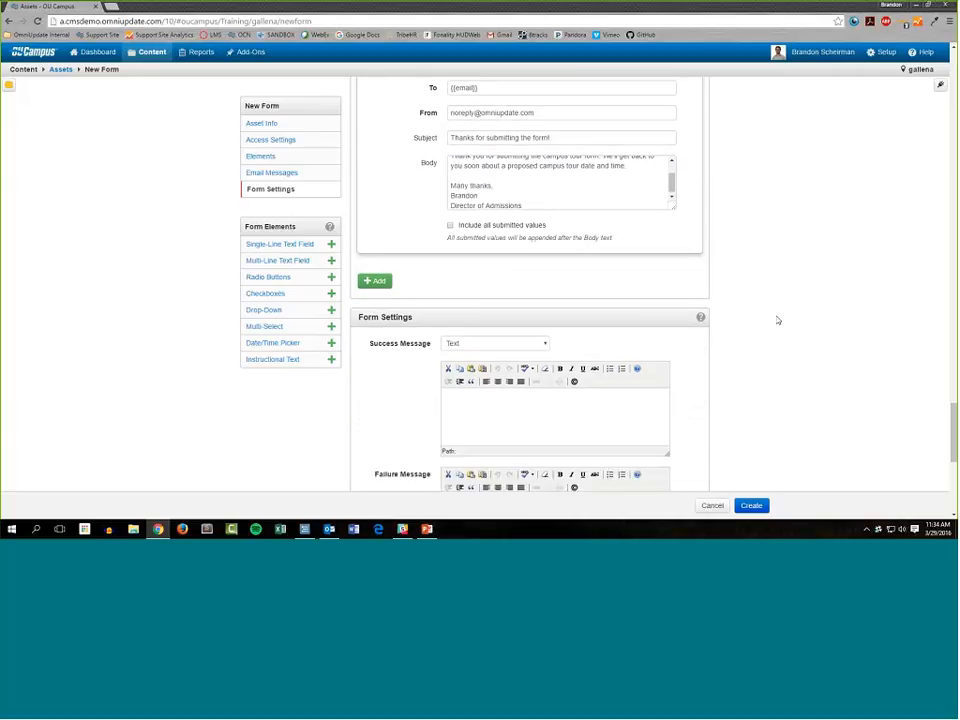
scroll(778, 320, "up", 1)
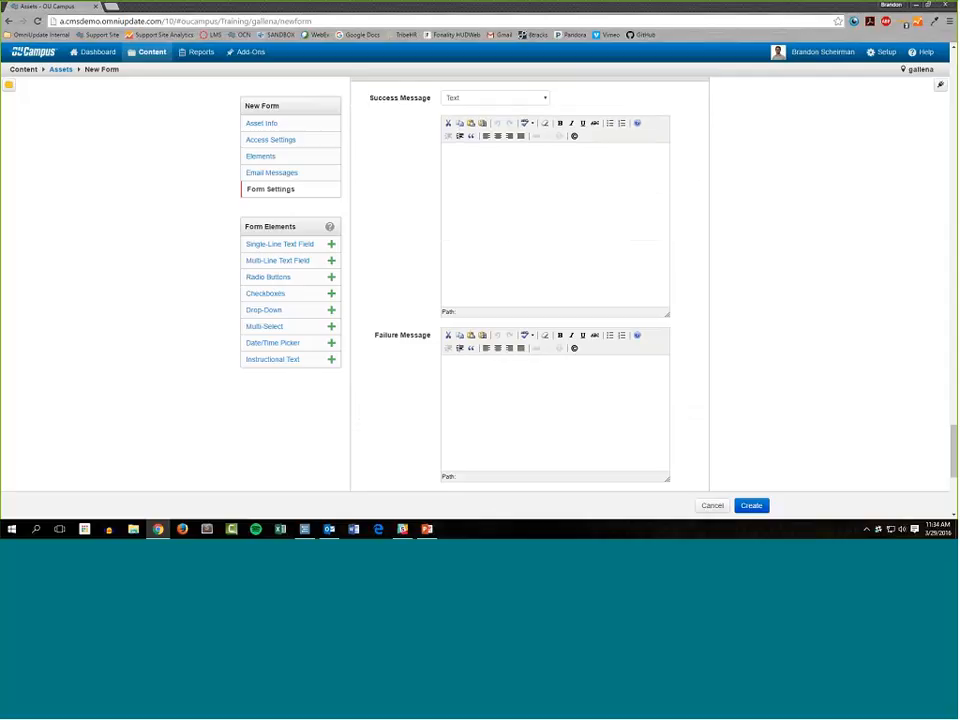
scroll(530, 300, "down", 1)
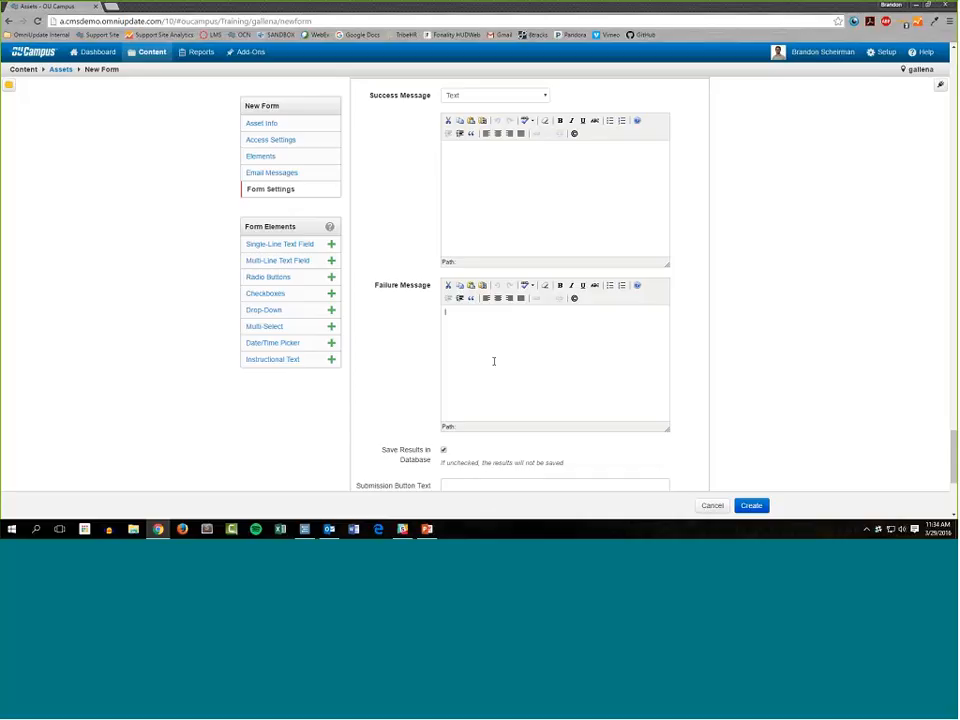
Make the campus tour date and time picker a required field.
scroll(409, 361, "up", 10)
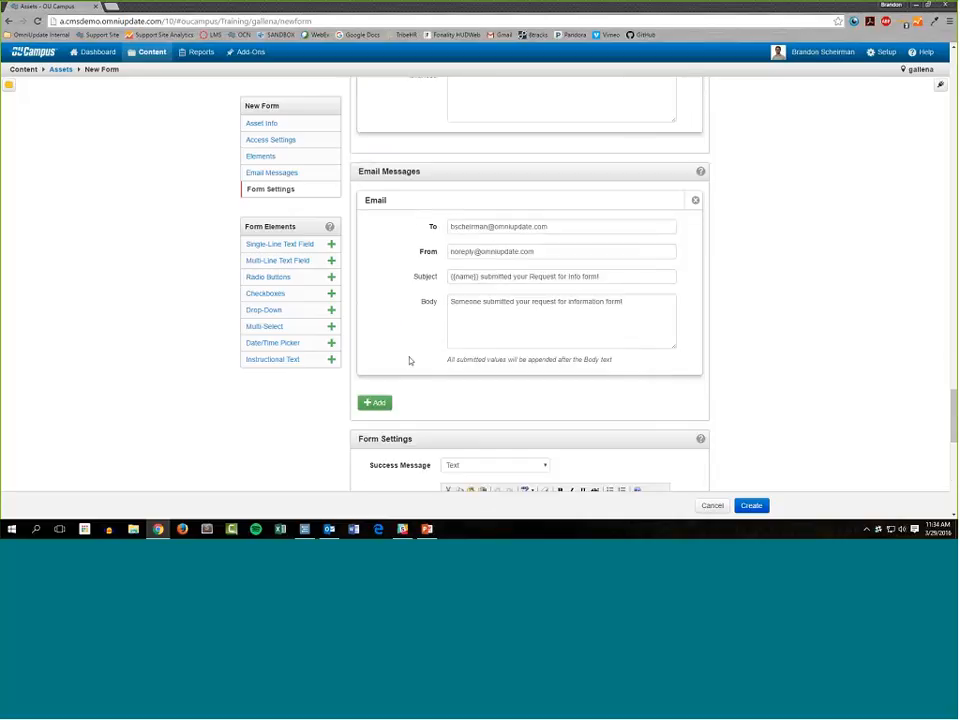
scroll(409, 361, "up", 3)
scroll(440, 425, "down", 1)
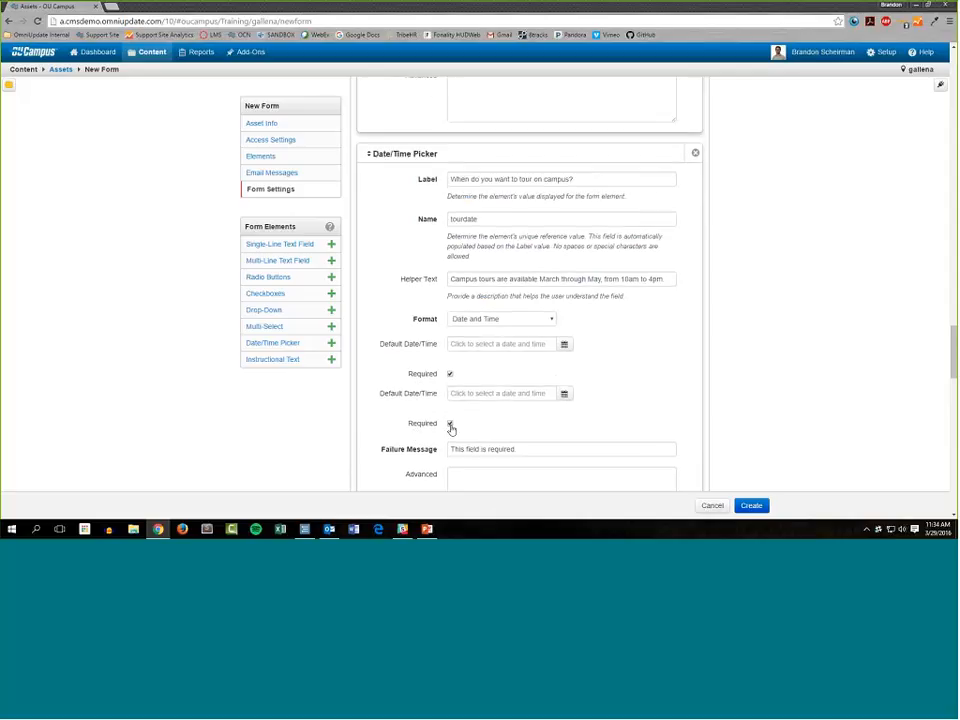
key("Tab")
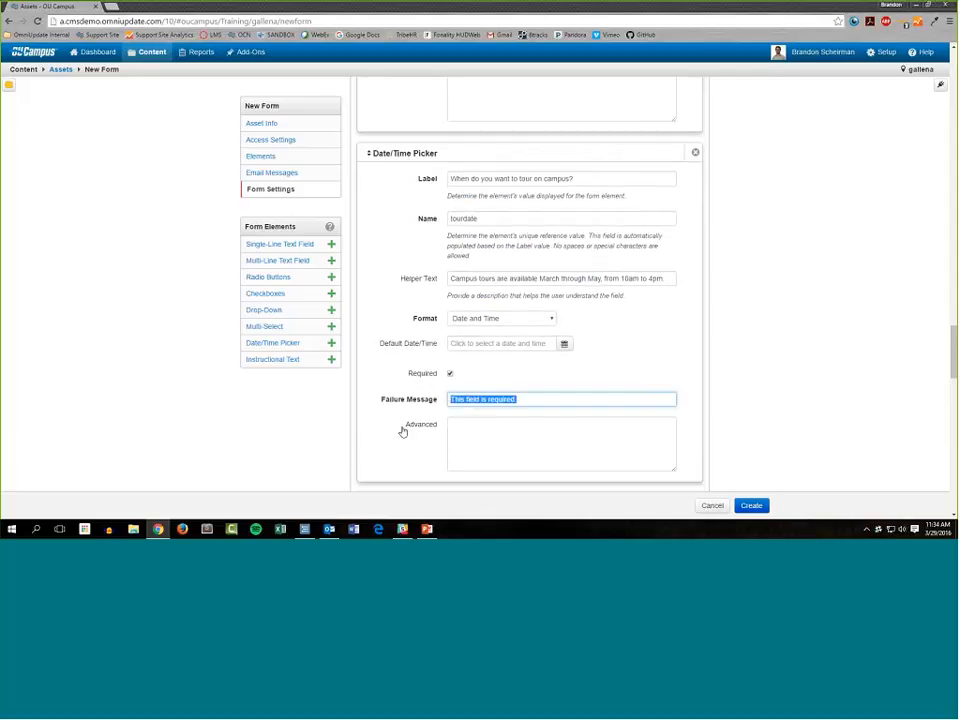
Add a second recipient's email address to the staff notification email, separated from the first by a semicolon.
scroll(400, 430, "down", 6)
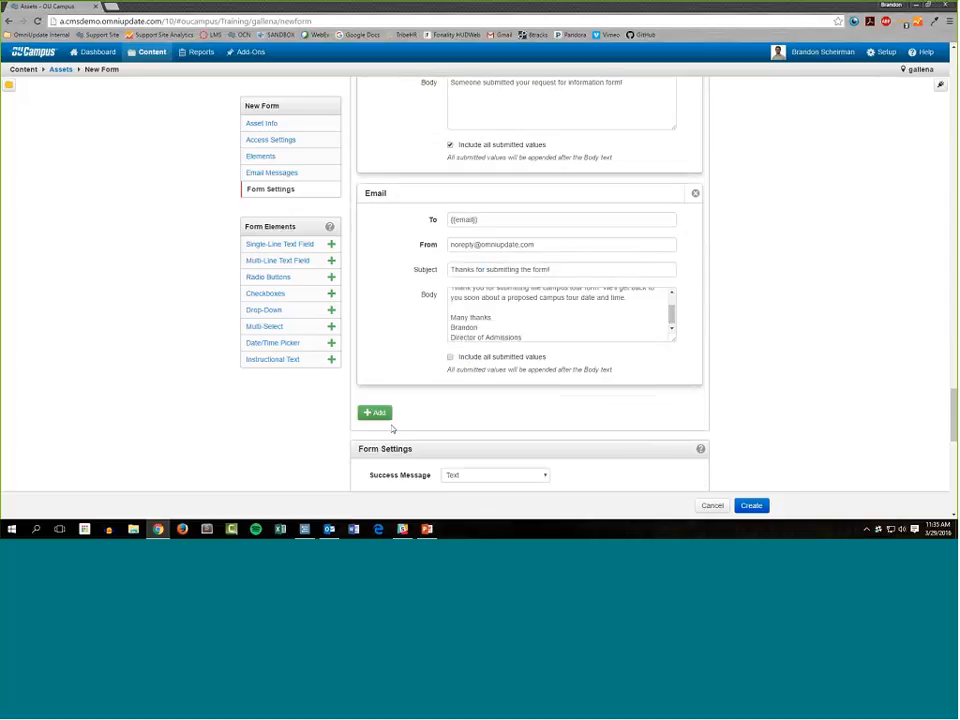
scroll(392, 428, "down", 5)
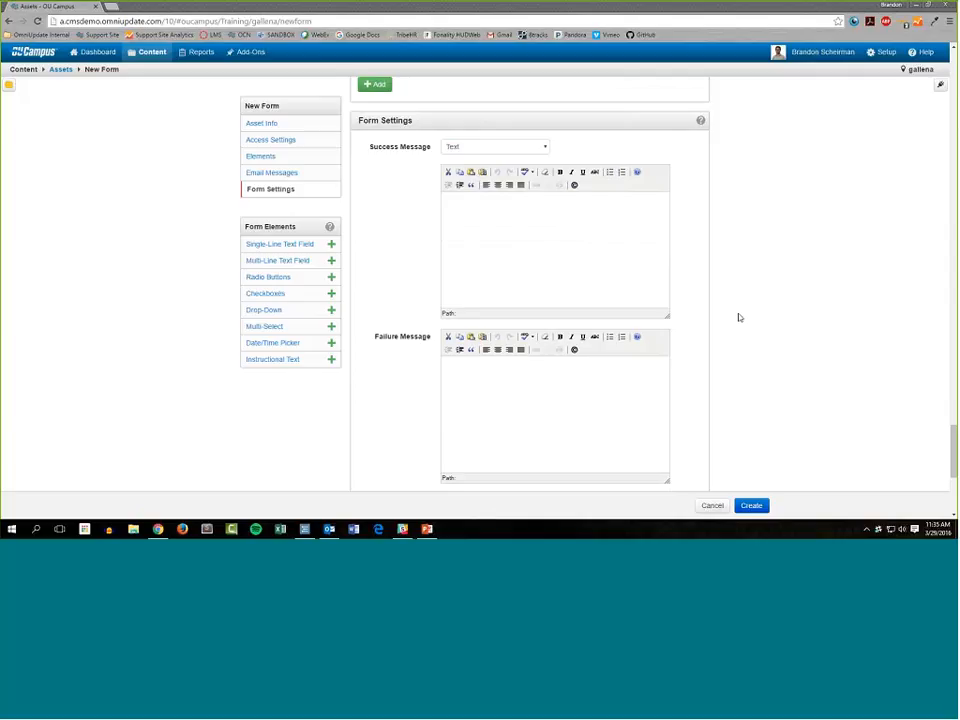
scroll(739, 318, "up", 4)
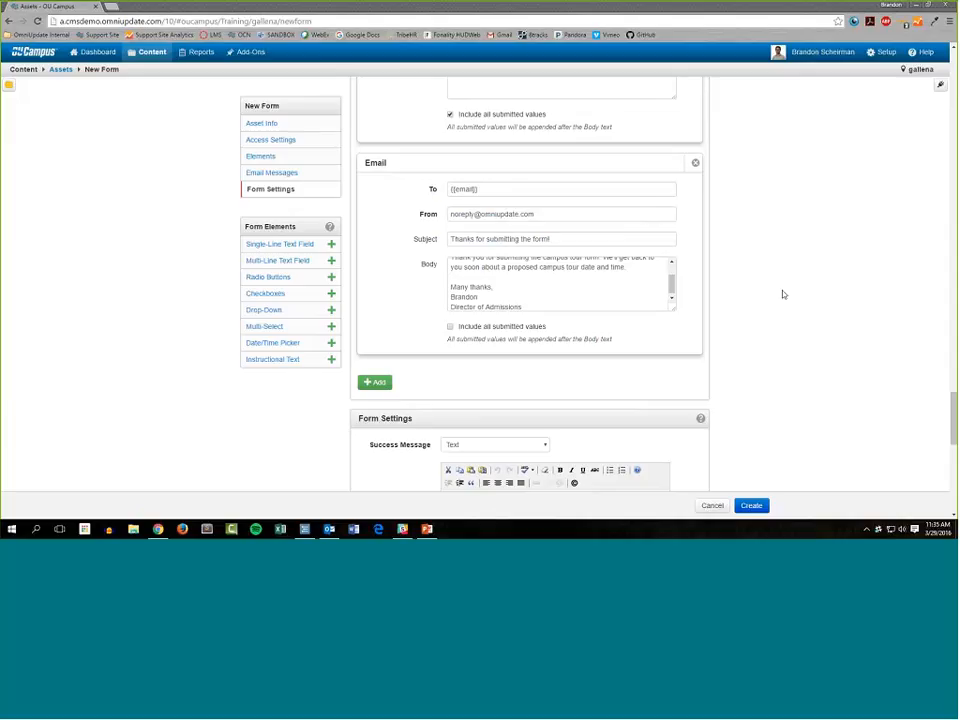
scroll(660, 283, "up", 3)
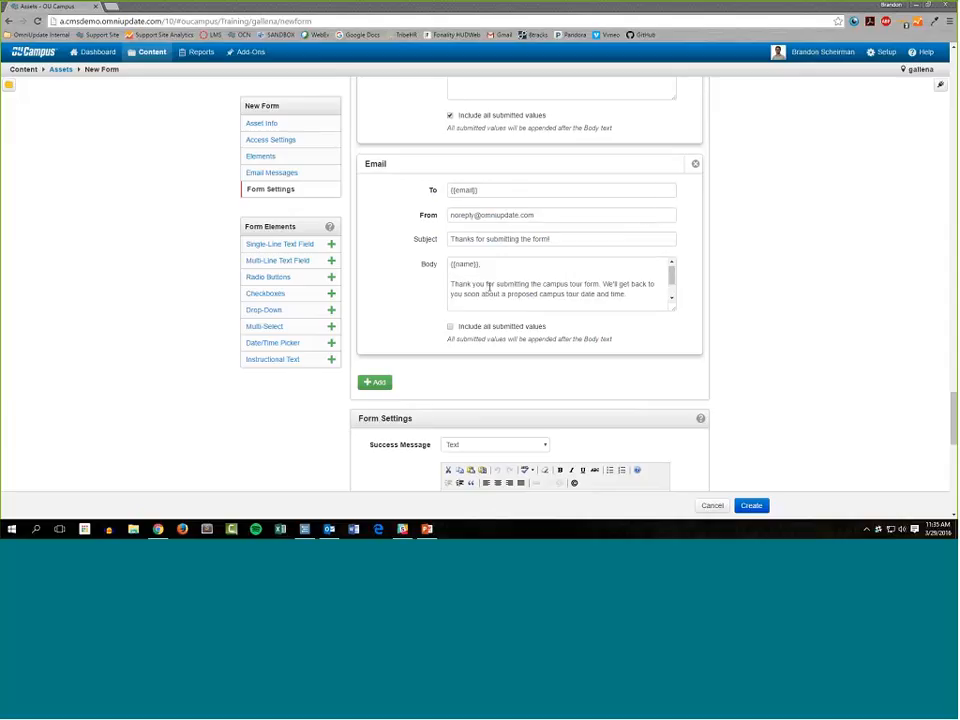
scroll(699, 313, "up", 1)
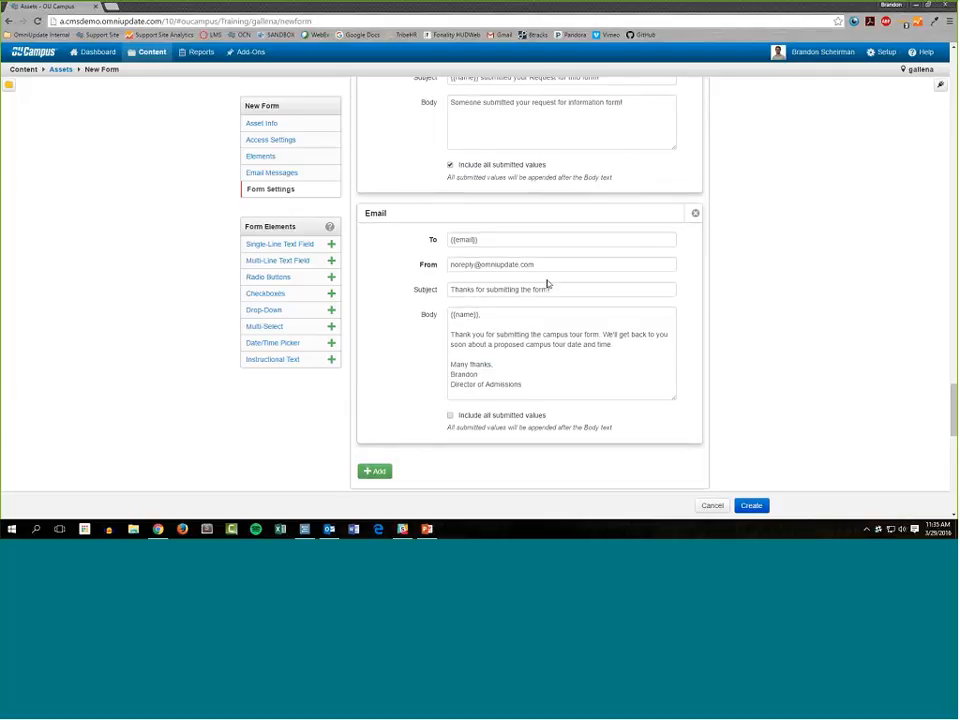
scroll(741, 319, "up", 3)
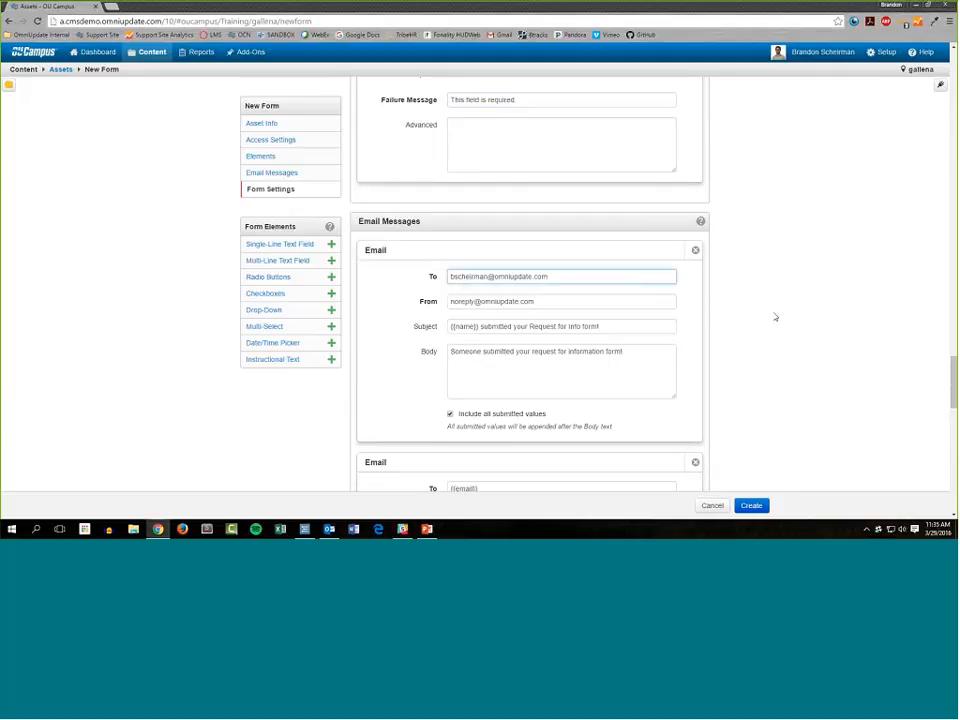
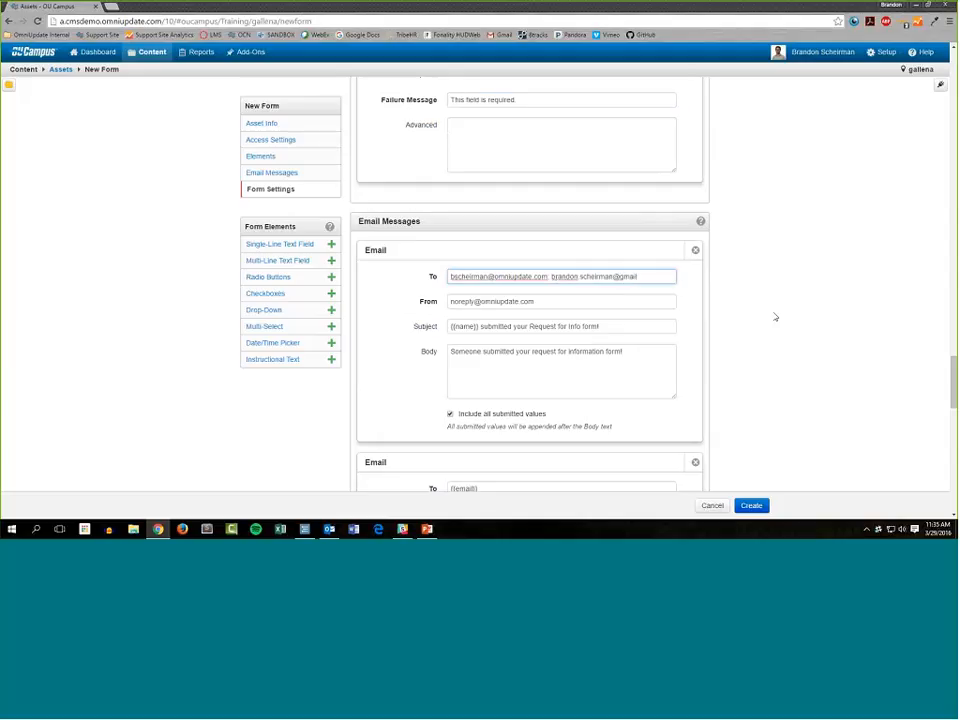
left_click(550, 277)
type(";")
type(";")
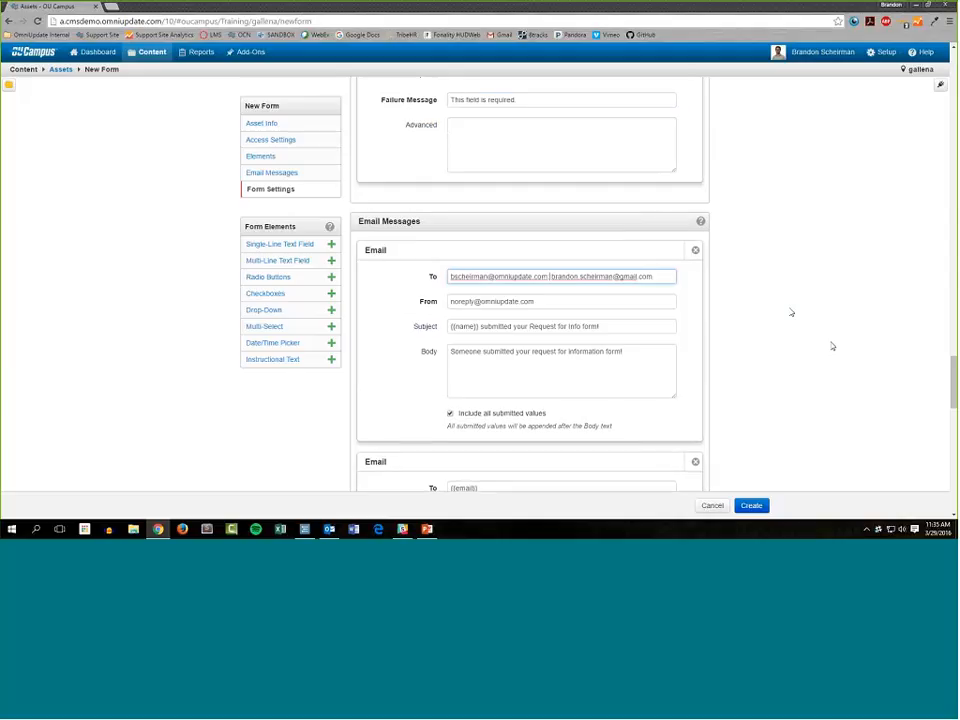
Set the form's success message to a URL redirect pointing to library.html in the academics folder.
scroll(918, 297, "down", 6)
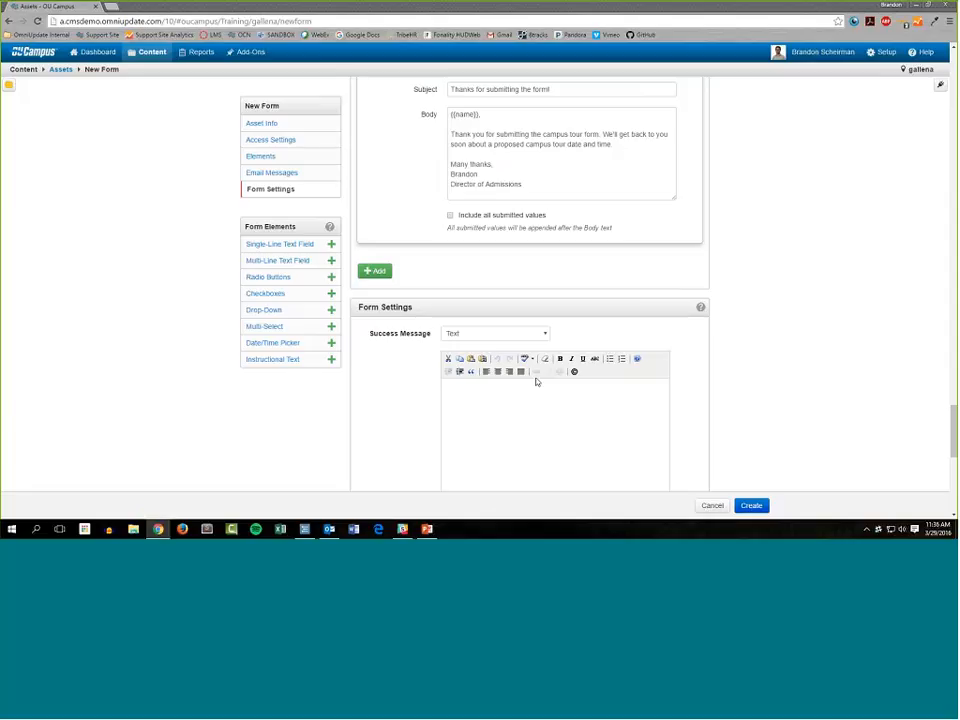
scroll(577, 322, "down", 2)
scroll(577, 322, "down", 1)
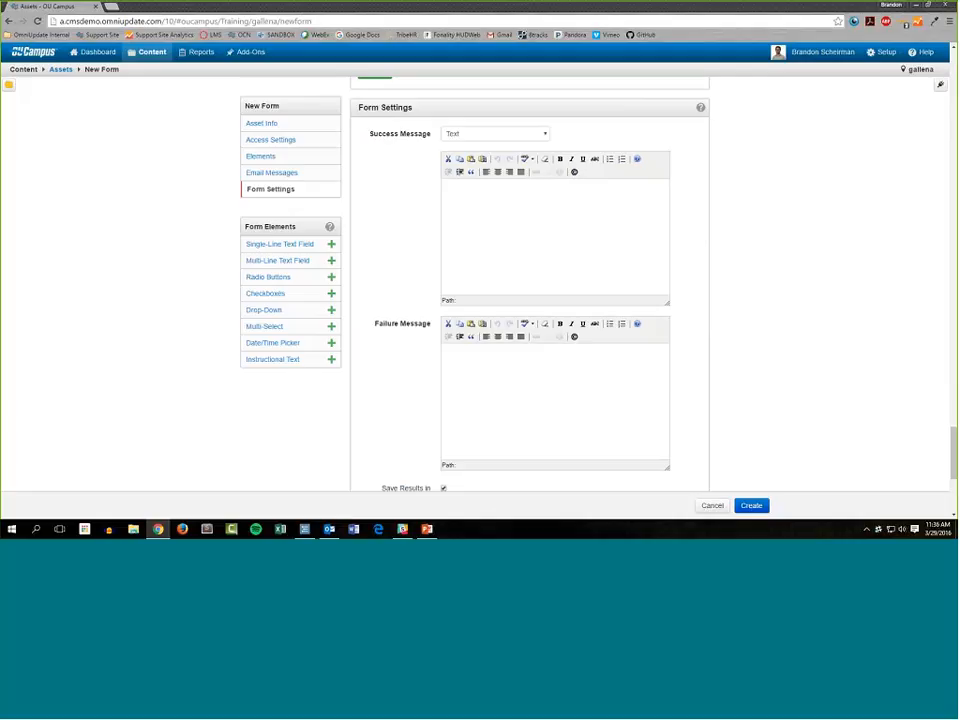
left_click(482, 134)
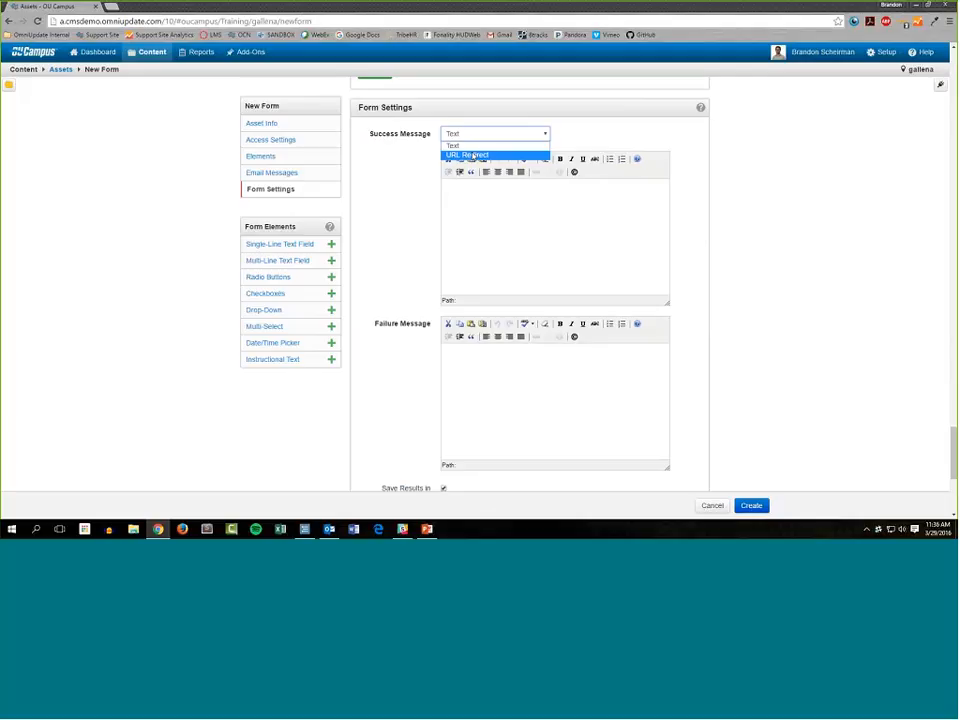
left_click(474, 155)
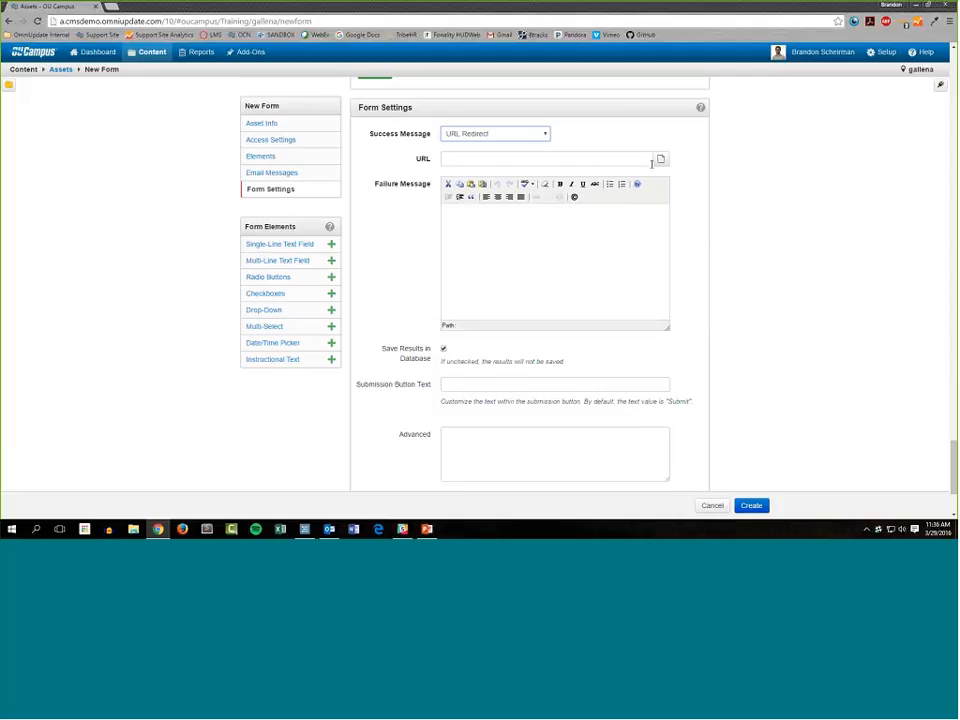
left_click(663, 162)
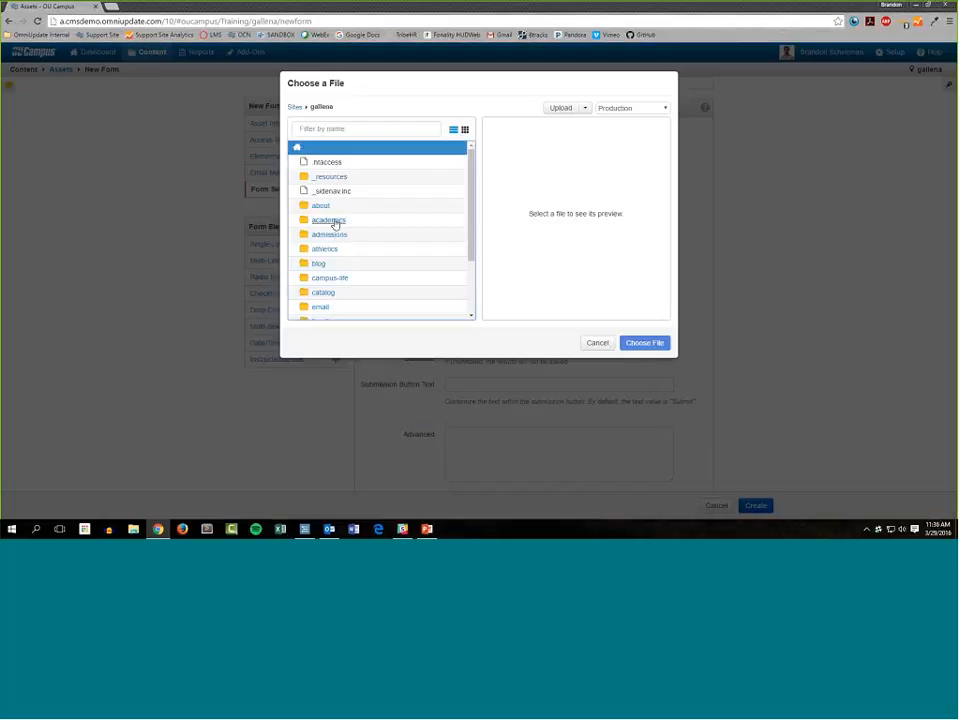
left_click(332, 218)
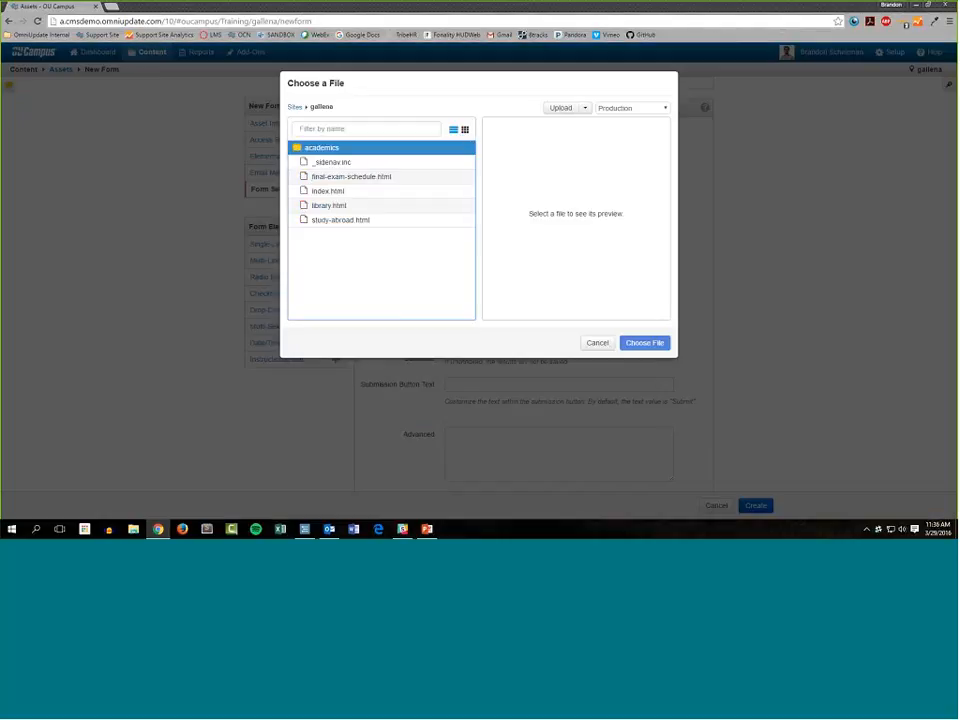
double_click(321, 207)
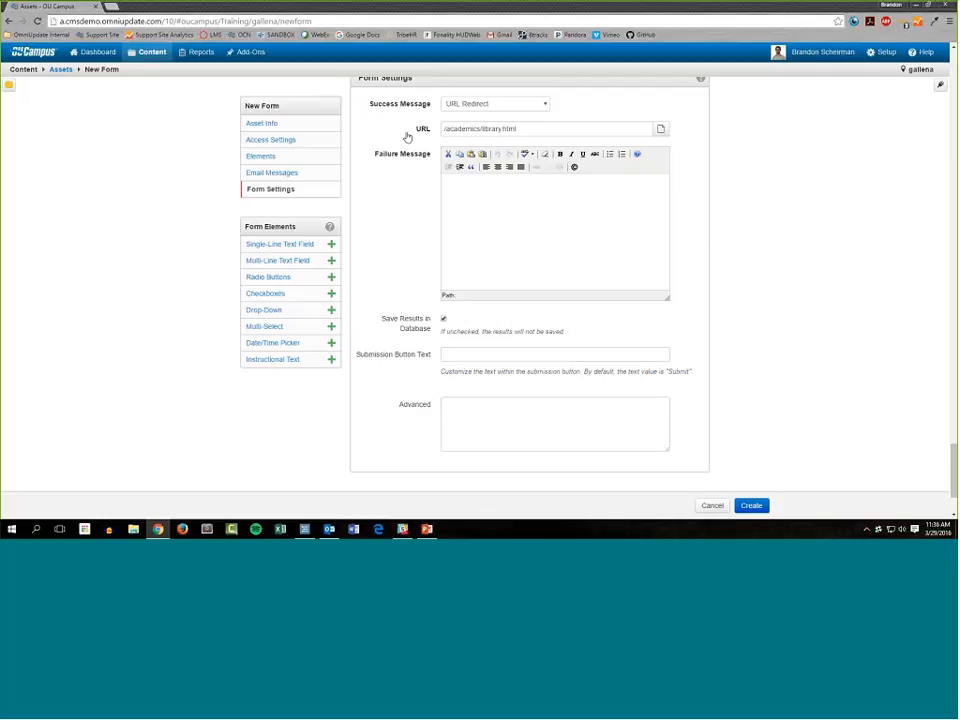
Begin the failure message with "The submission failed." and "Have you tried:" on the following line, with a bulleted list below.
left_click(642, 178)
left_click(561, 206)
type("The submission failed.")
key("Return")
left_click(609, 154)
left_click(487, 194)
type("Have you tried:")
key("Down")
Enter "Adding your full name?" as the first bullet of the failure message.
type("Adding your ")
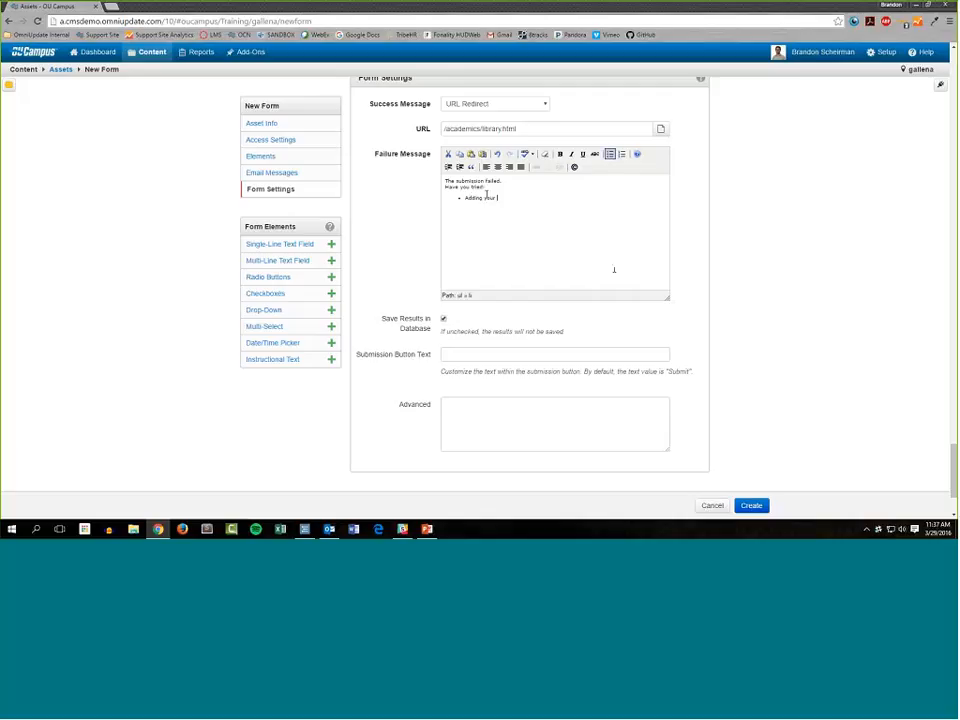
type("full name:")
key("Return")
Add the failure message's second bullet, "Making sure your email address has the @ symbol in it?".
type("Making sure your email address has b")
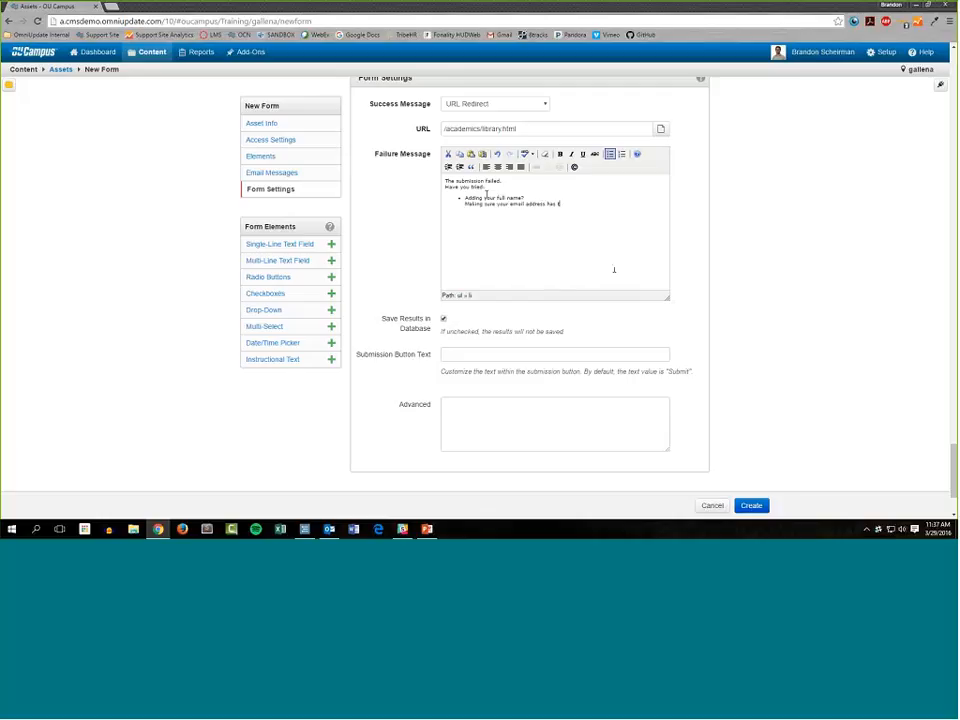
type("he @ symbol in it?")
key("Return")
Add the failure message's third bullet, "Added a date and time for your campus tour?".
type("Add")
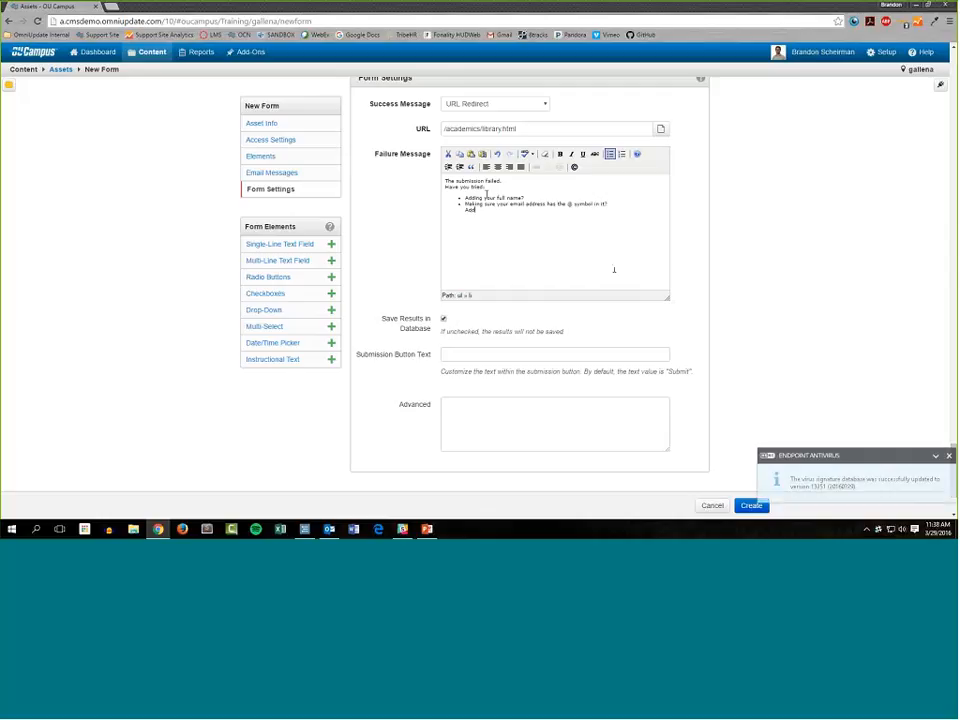
type("ed a date and time for your campus tour?")
Join "Have you tried:" onto the failure message's first line and make "The submission failed." bold.
key("Up")
key("Up")
key("Up")
key("Home")
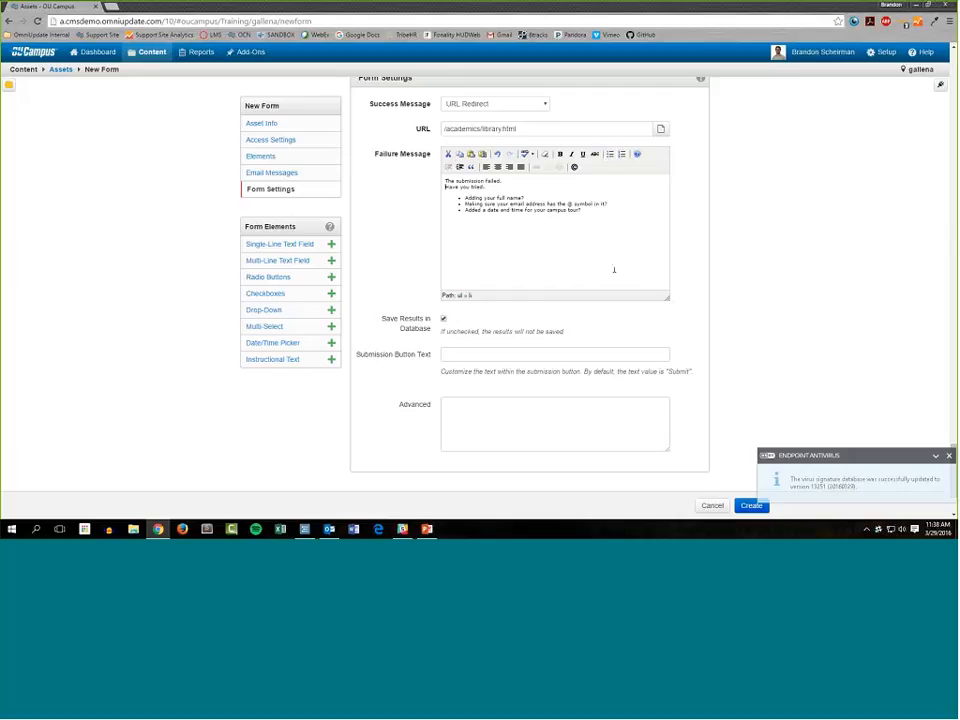
key("BackSpace")
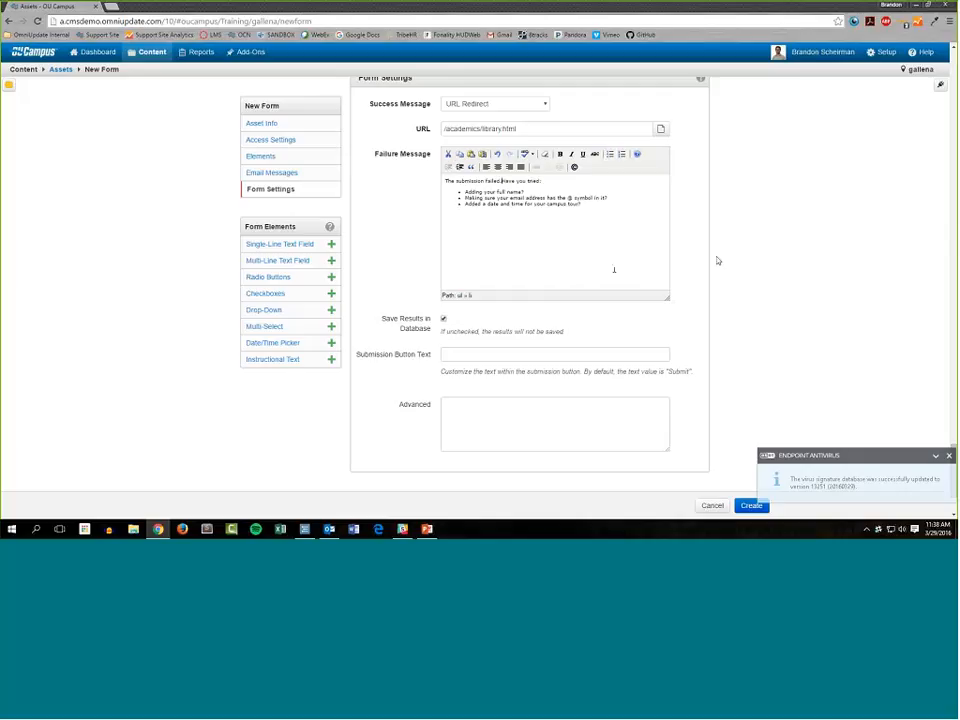
left_click_drag(445, 181, 504, 181)
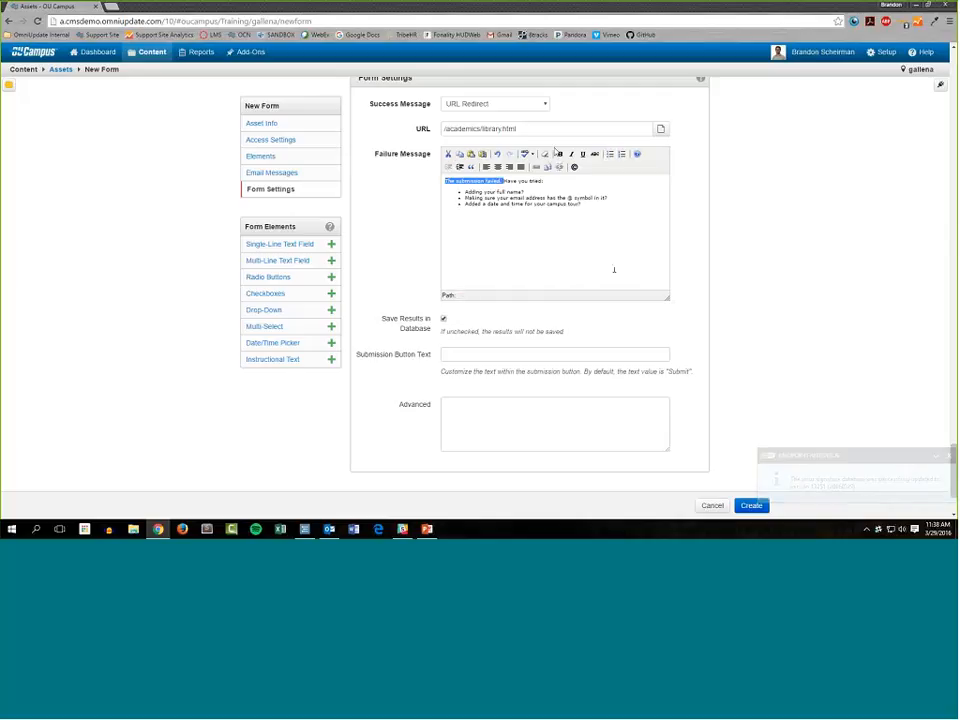
key("ctrl+b")
left_click(614, 270)
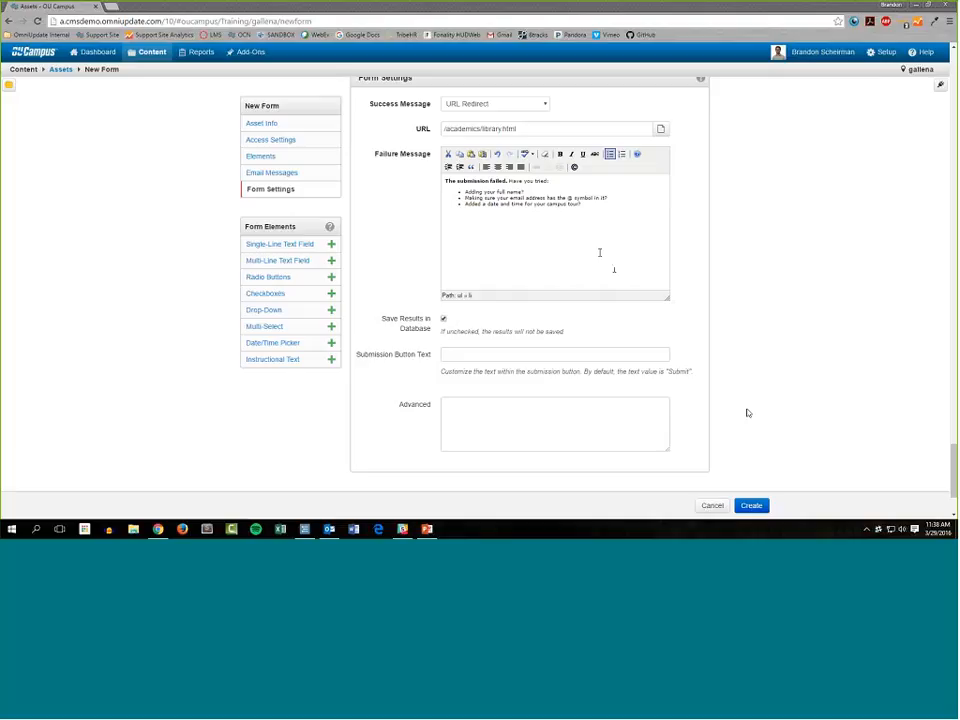
Create the Request Info form asset with saving results in the database left on, and publish it.
scroll(600, 252, "down", 1)
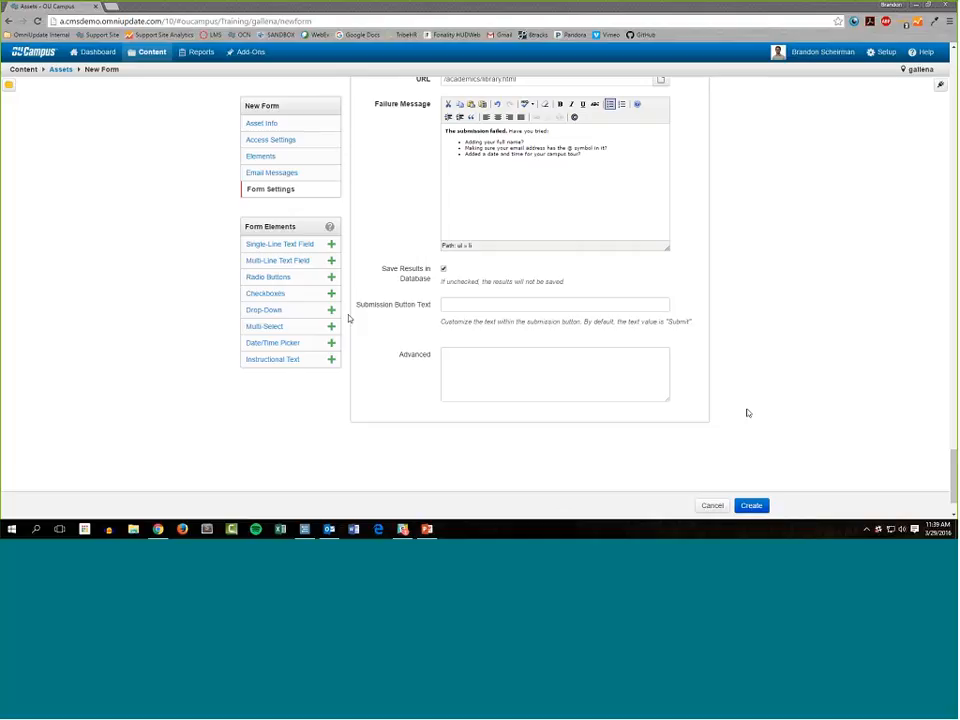
scroll(748, 413, "down", 2)
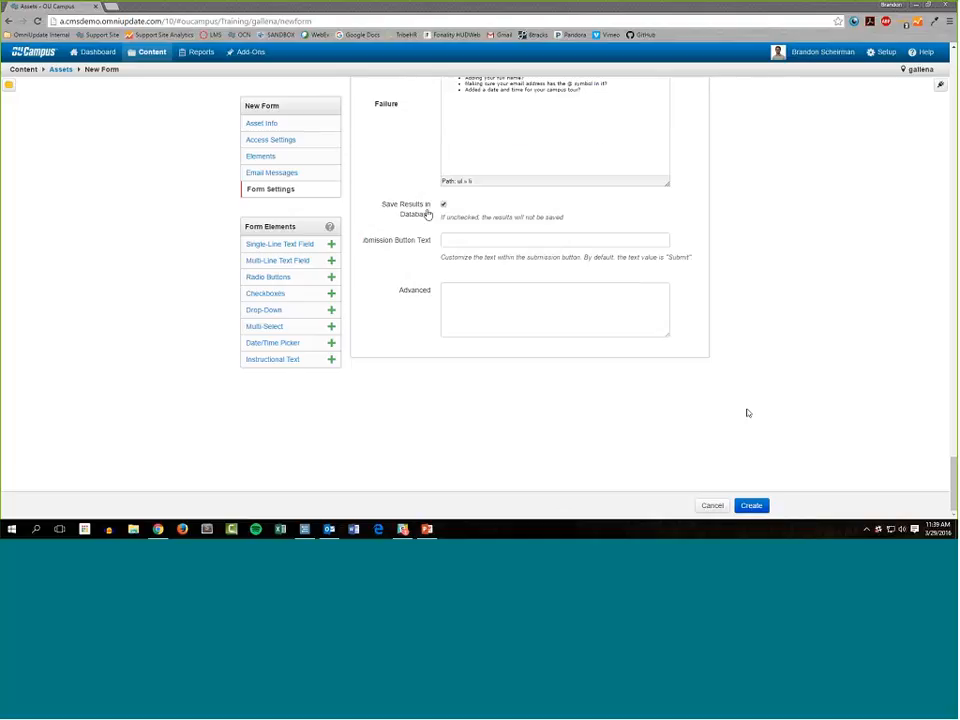
scroll(748, 413, "up", 3)
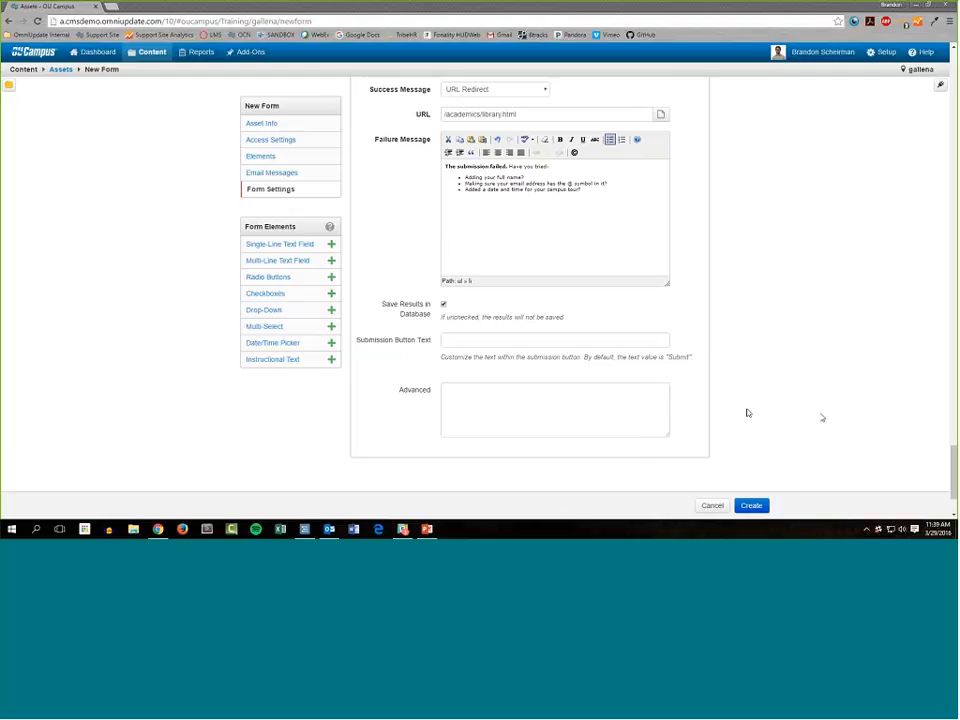
left_click(752, 511)
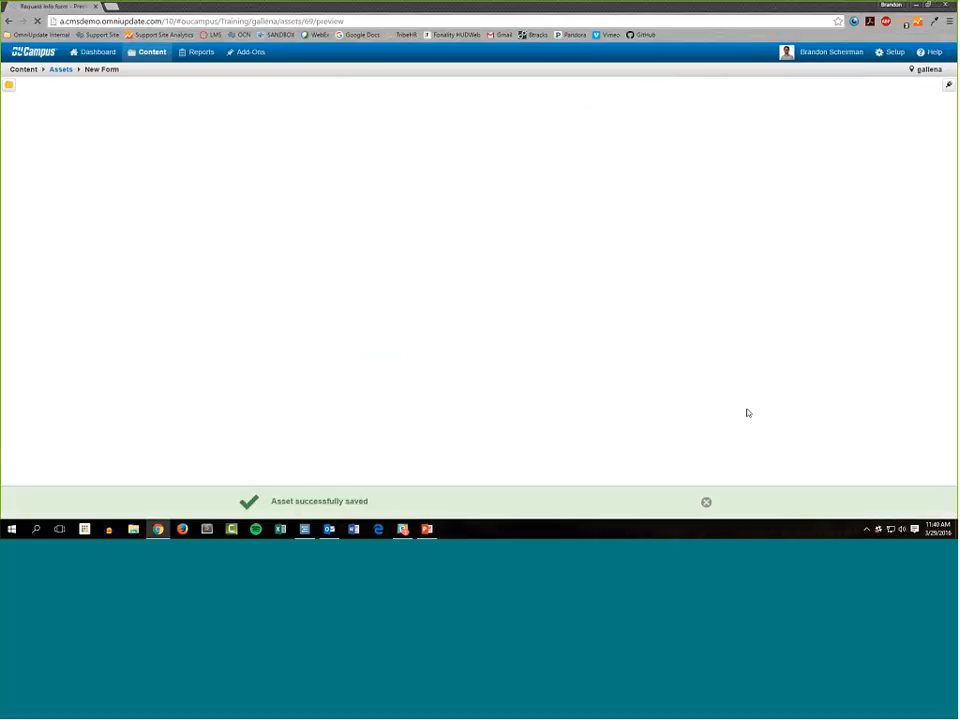
left_click(701, 503)
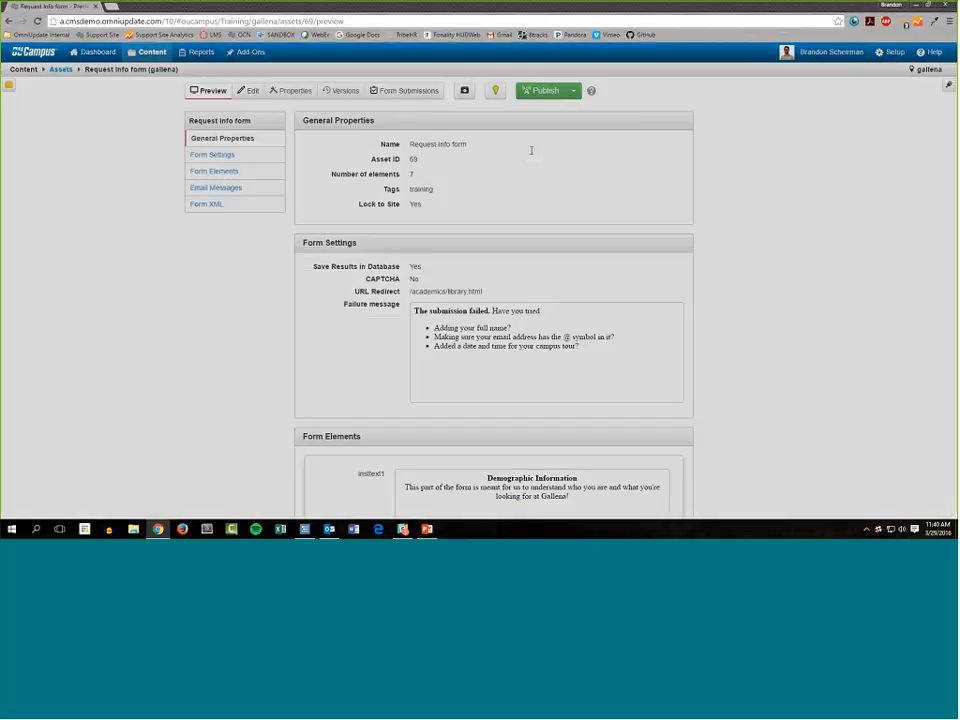
left_click(543, 90)
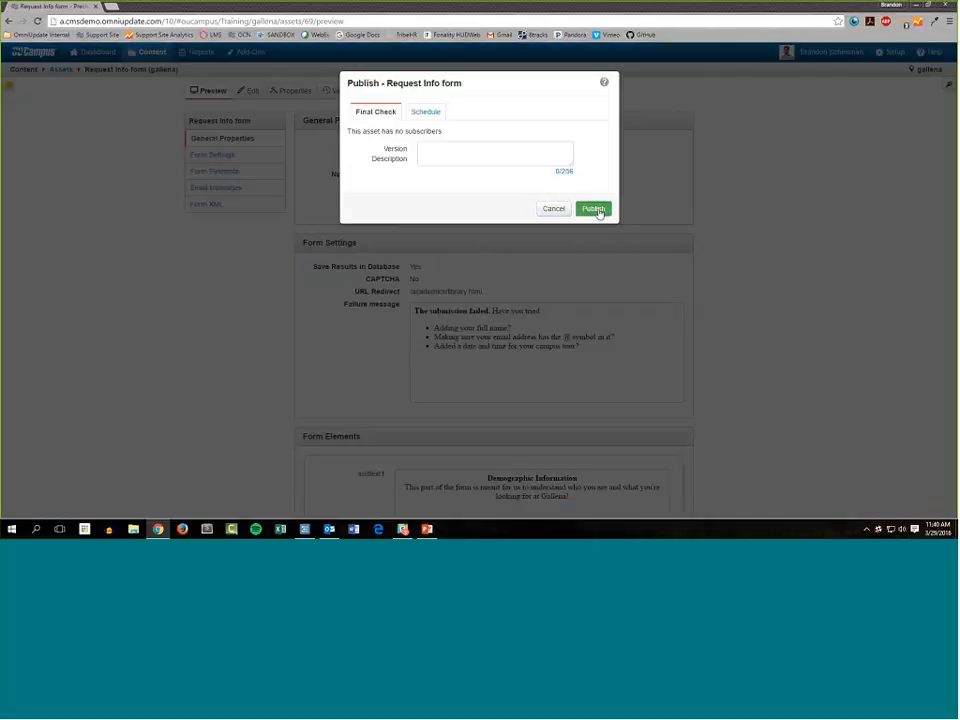
left_click(595, 210)
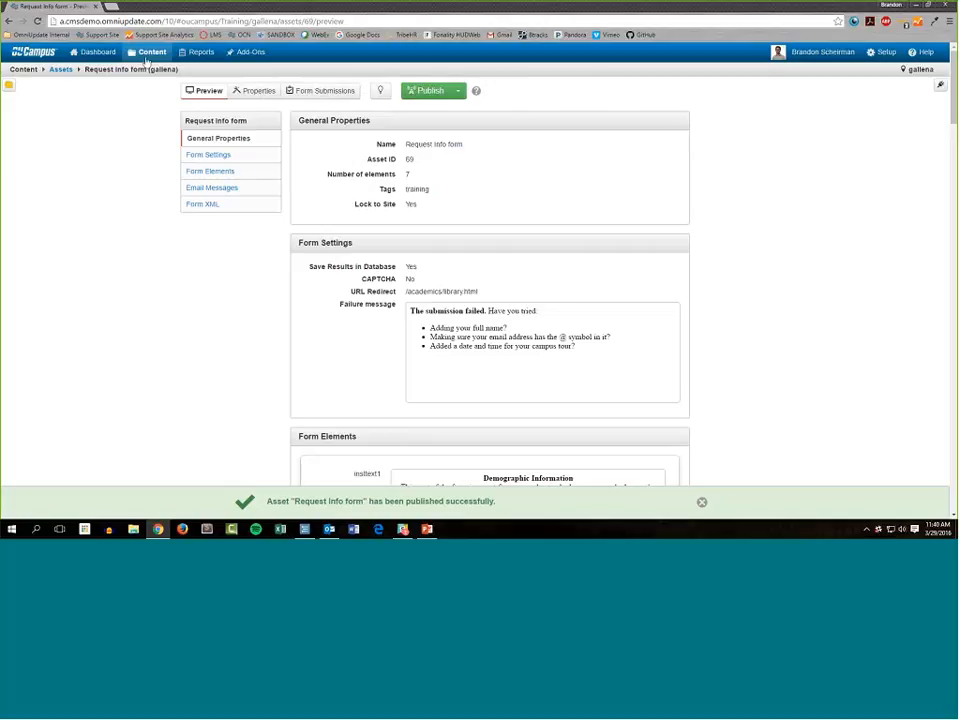
Open request-information.pcf from the admissions folder and start editing its Main Content region.
left_click(148, 53)
left_click(251, 135)
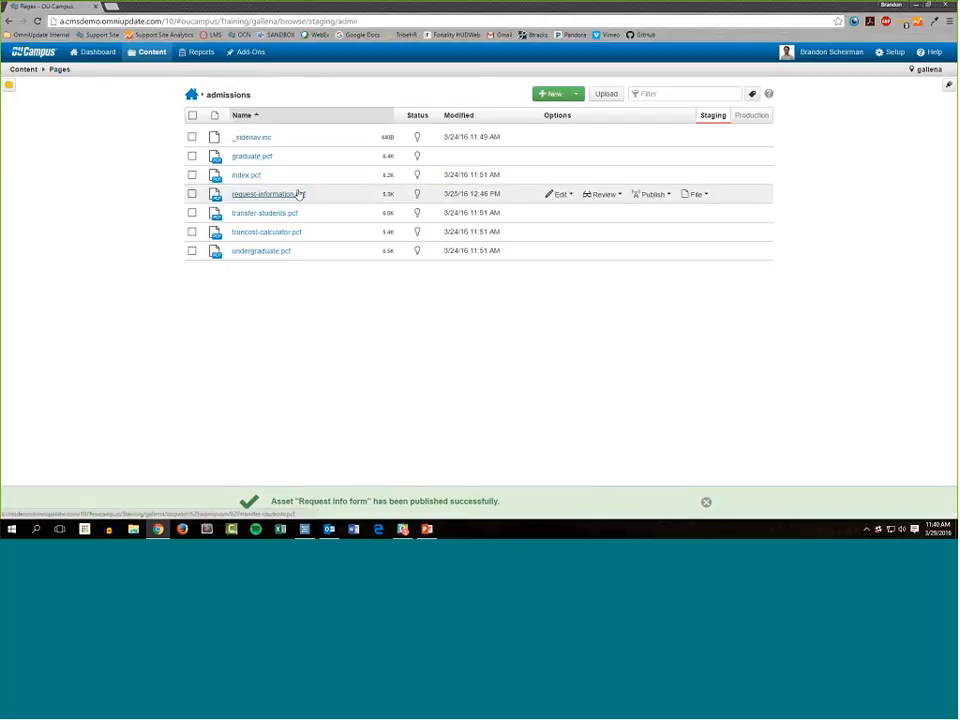
left_click(297, 194)
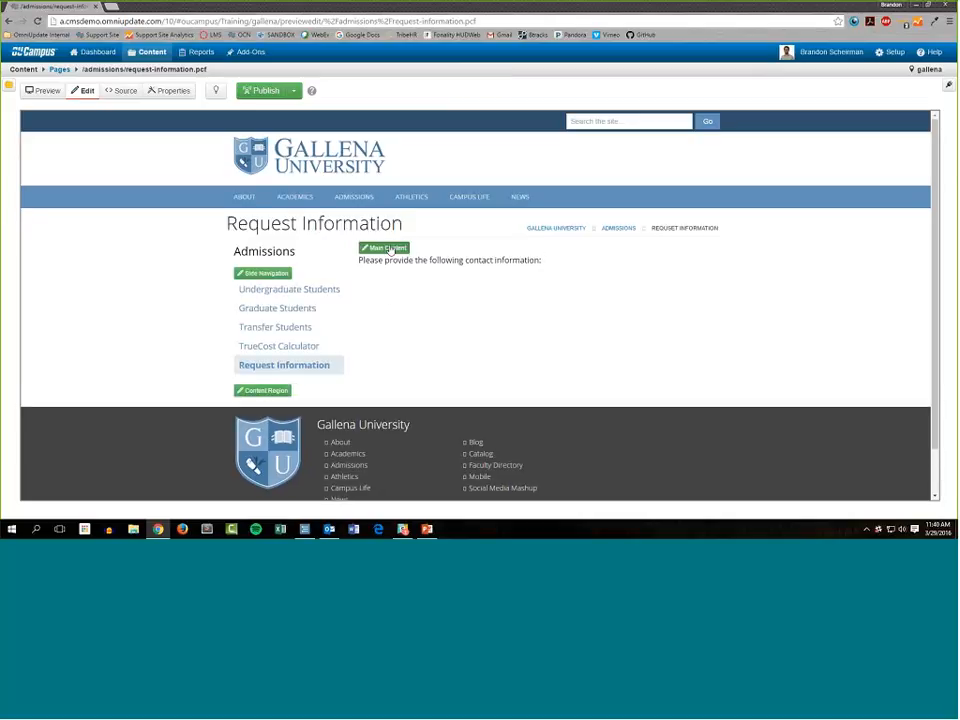
left_click(381, 246)
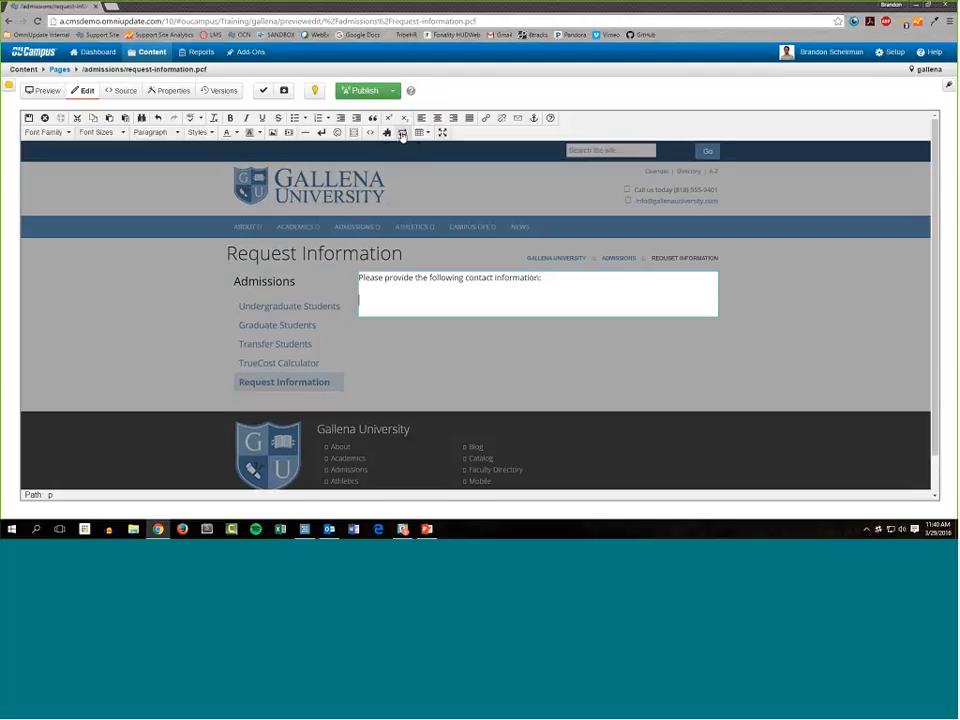
Insert the Request Info form asset below the contact information line in Main Content and save the page.
left_click(402, 133)
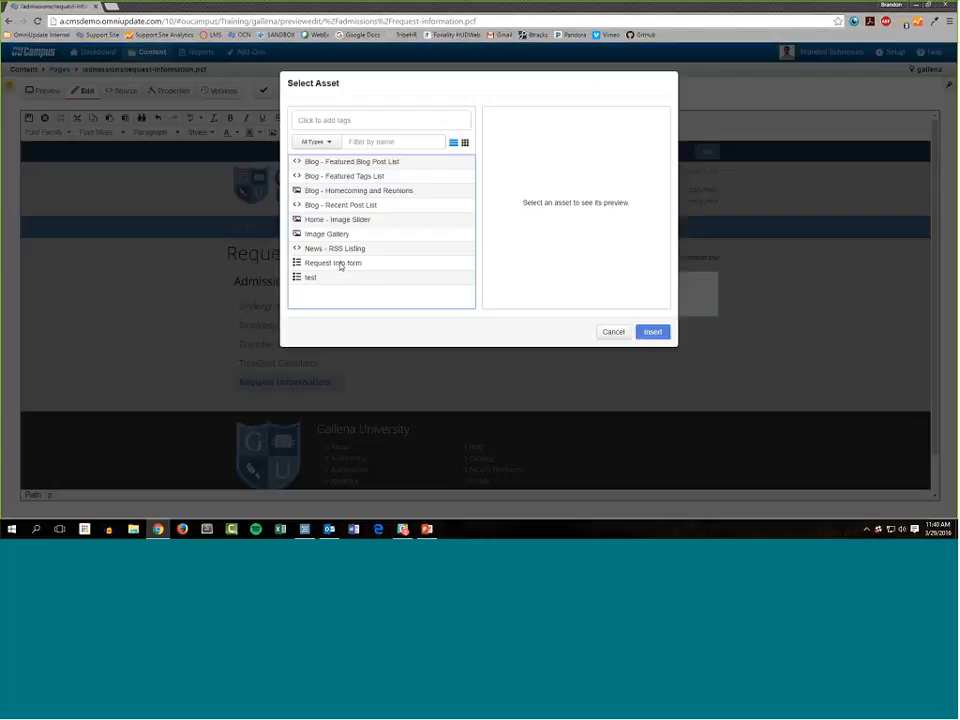
left_click(340, 264)
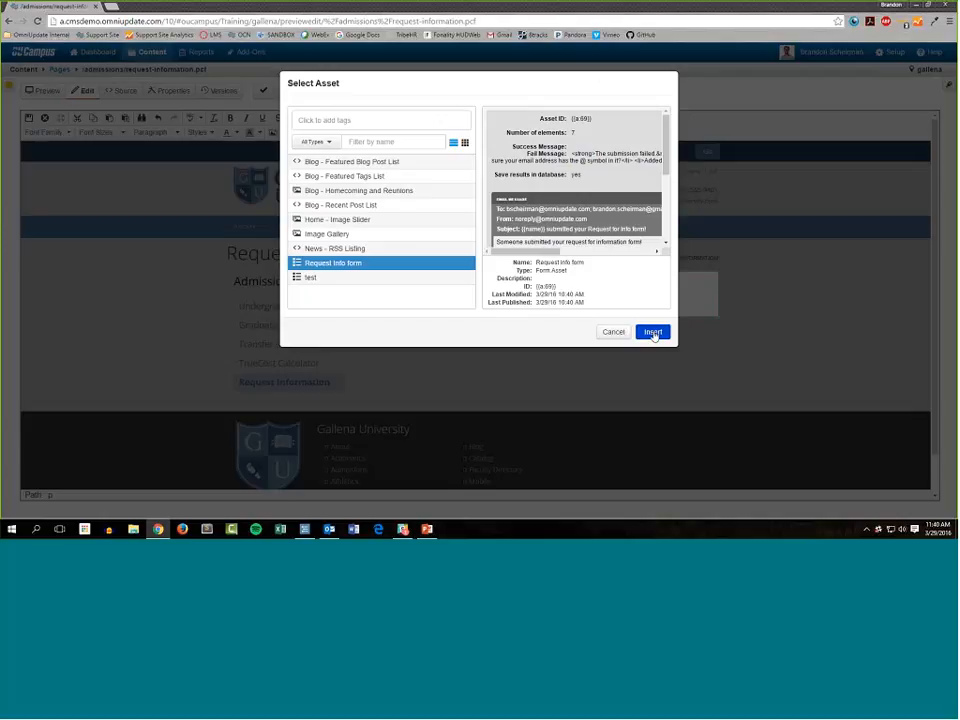
left_click(652, 332)
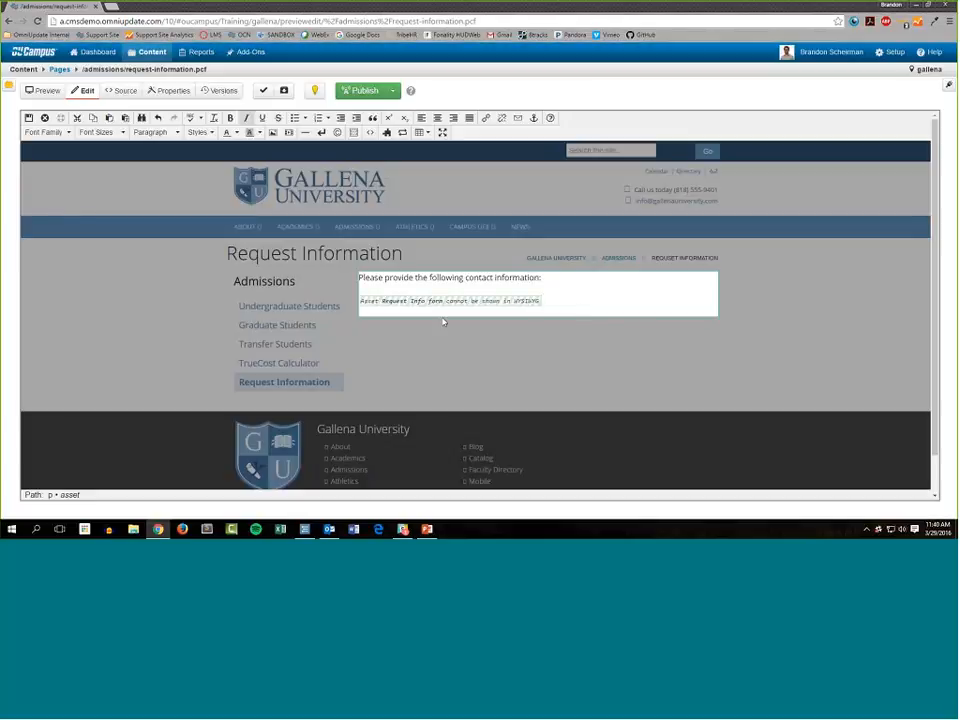
left_click(29, 119)
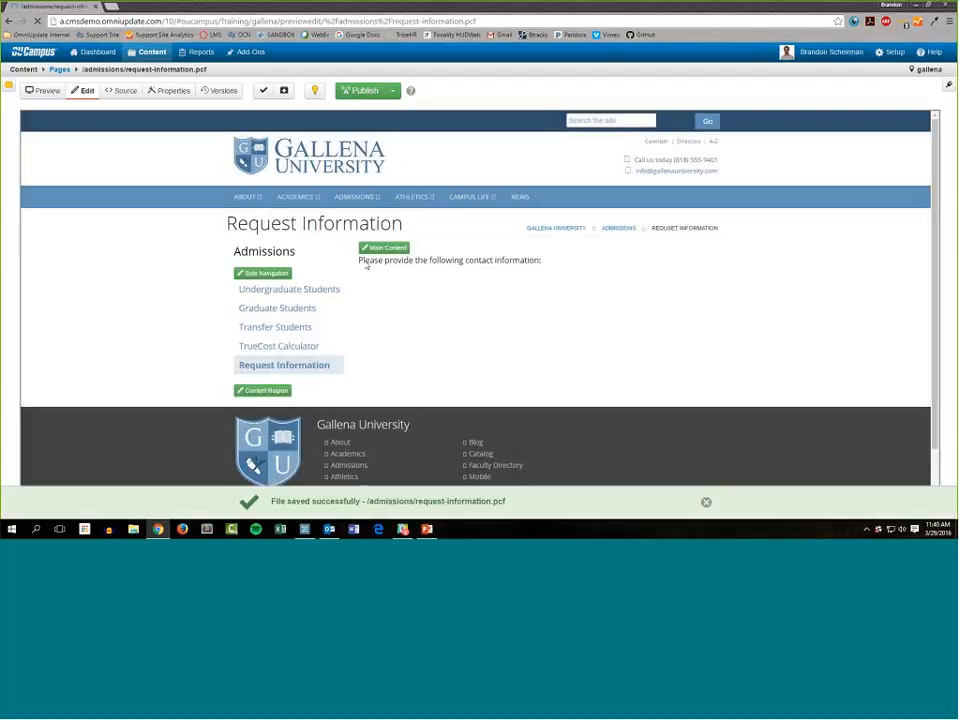
left_click(707, 503)
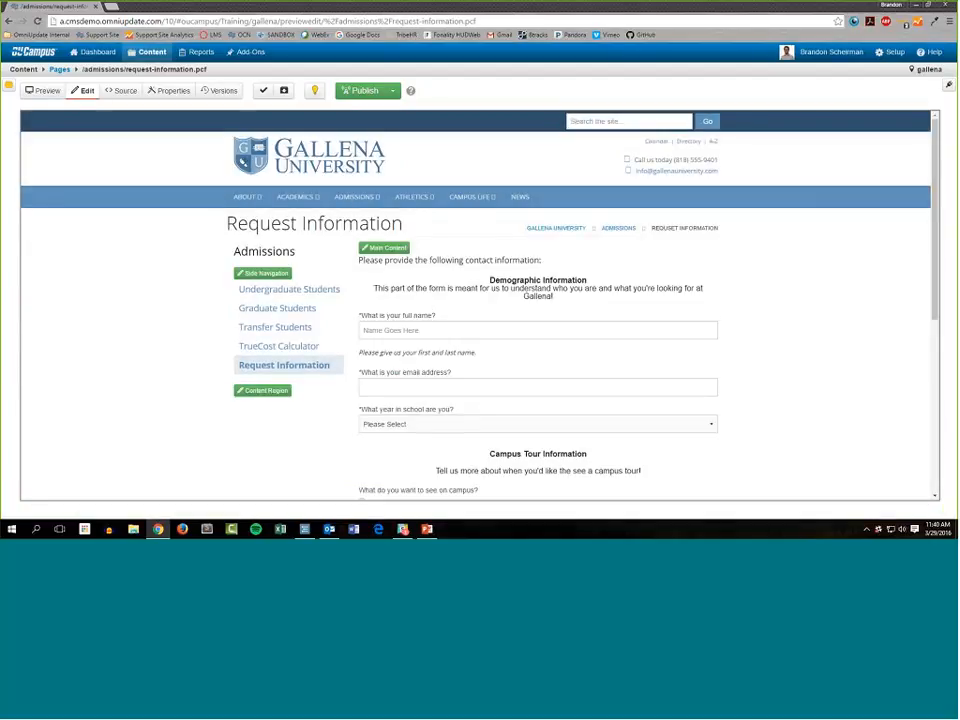
Review the embedded form's section headings, fields and hint texts on the saved page.
scroll(765, 336, "down", 3)
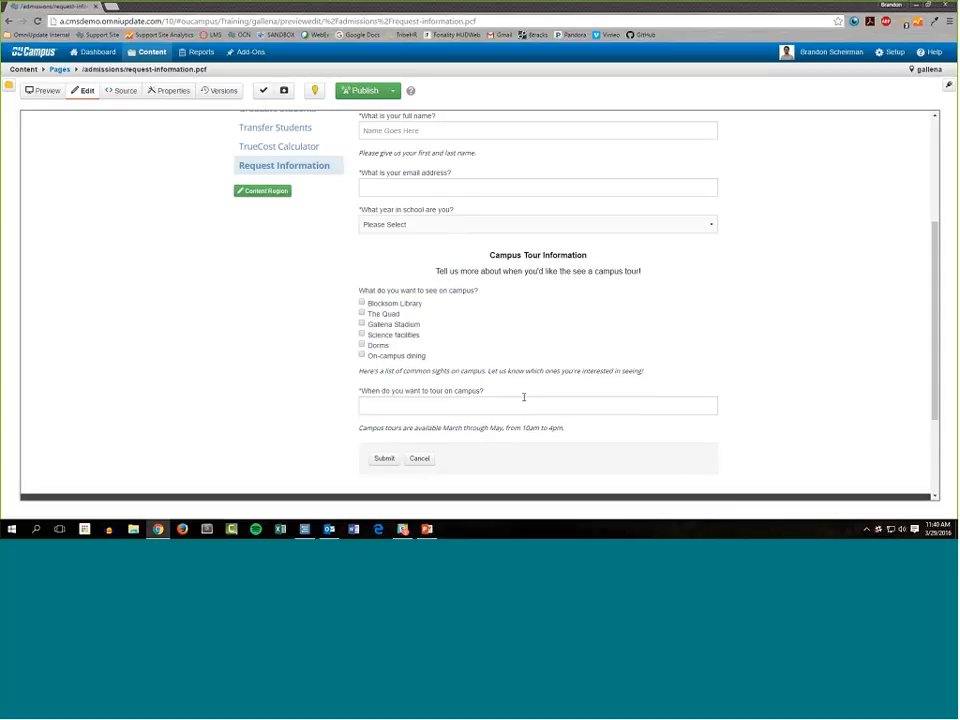
scroll(546, 377, "up", 2)
left_click_drag(471, 219, 495, 184)
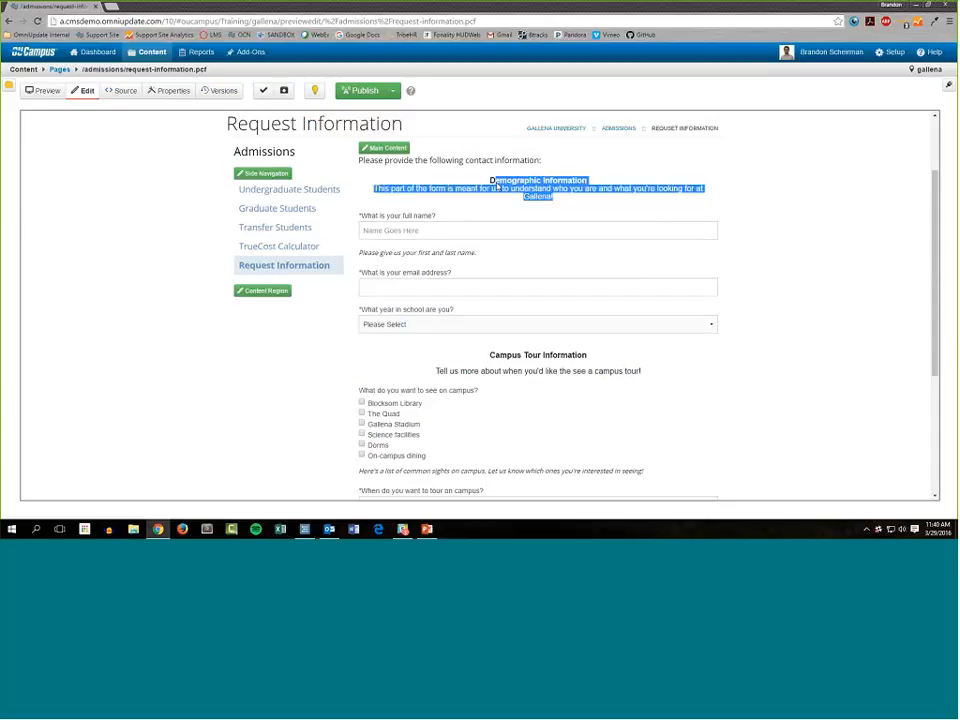
scroll(504, 399, "down", 2)
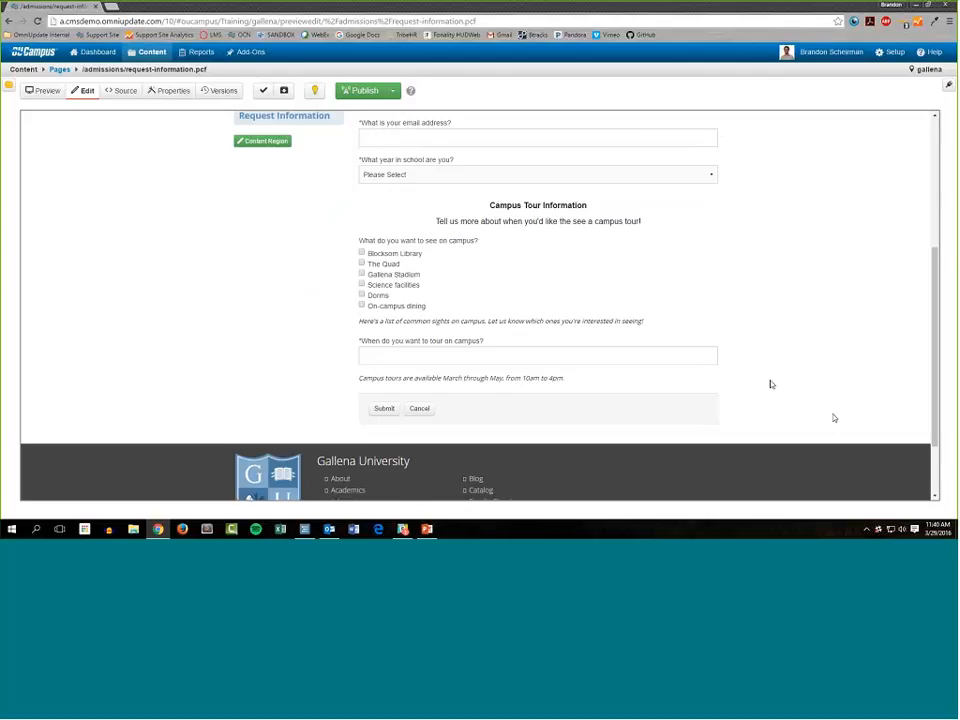
scroll(605, 258, "up", 3)
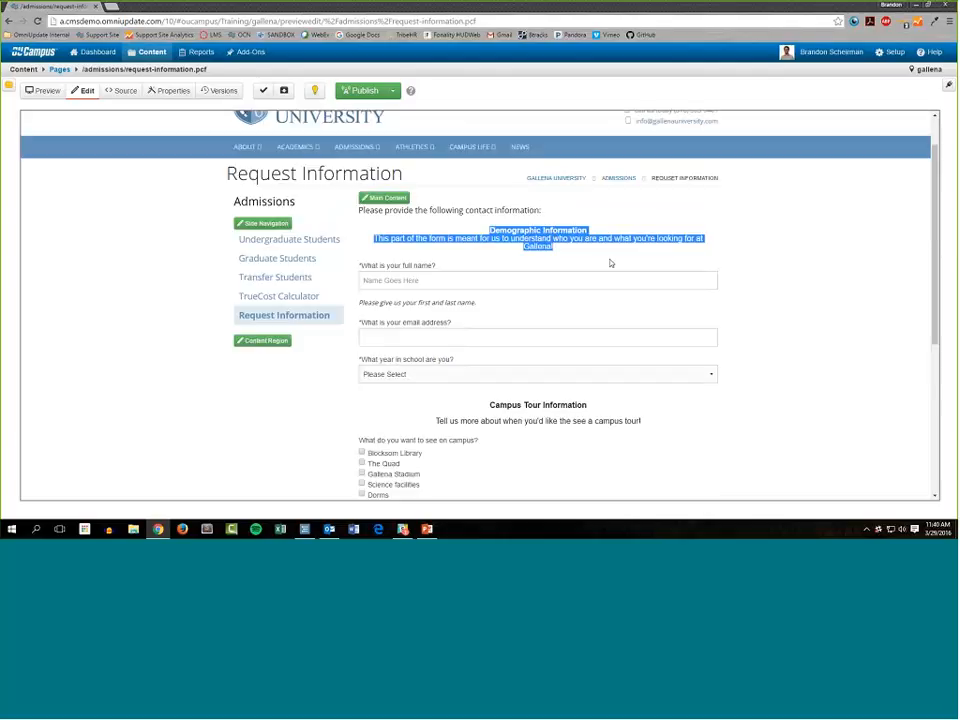
left_click(756, 244)
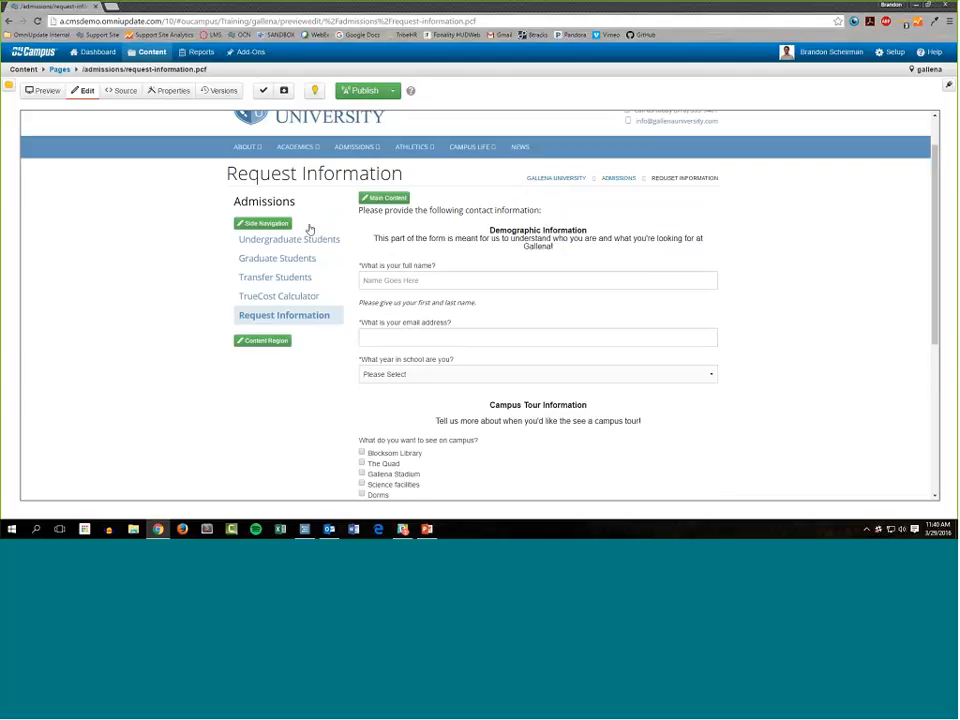
scroll(310, 229, "down", 1)
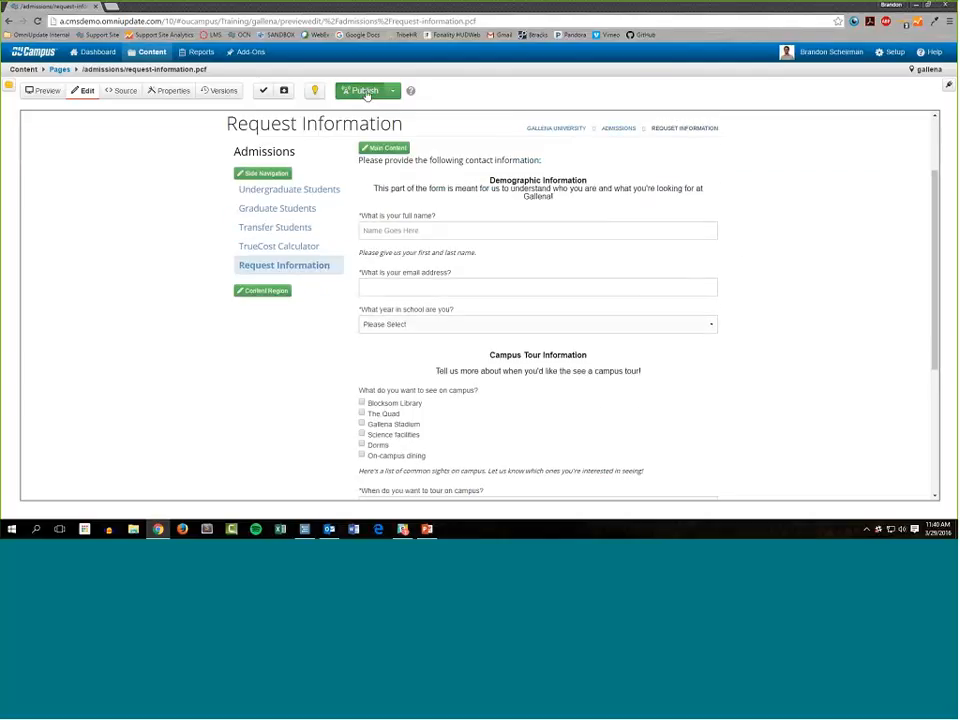
Publish request-information.pcf and open the live page in a new window.
left_click(366, 94)
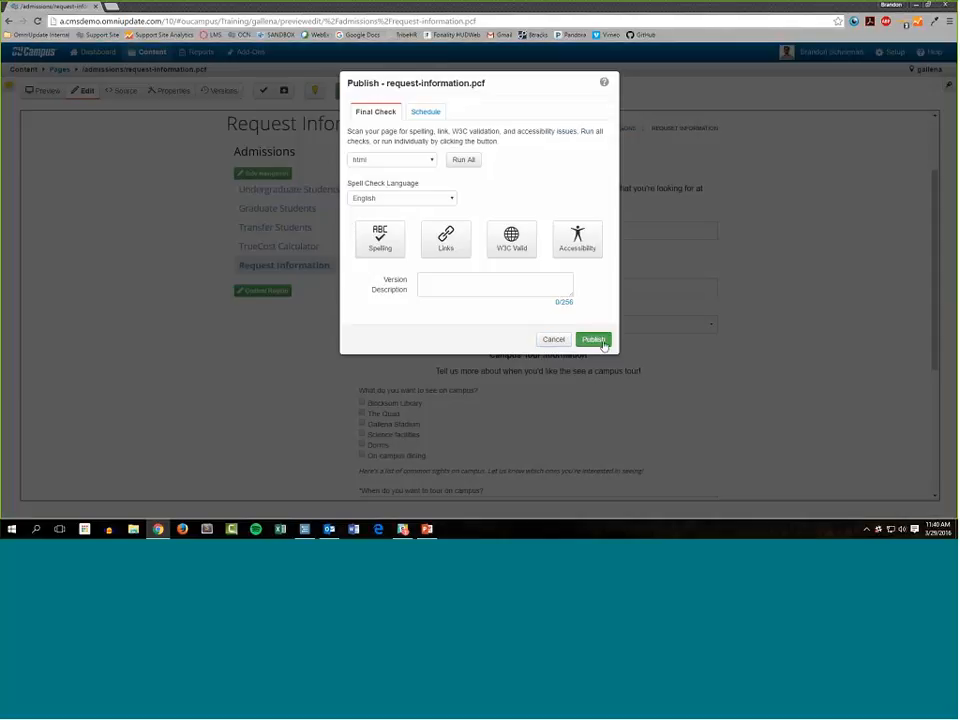
left_click(604, 340)
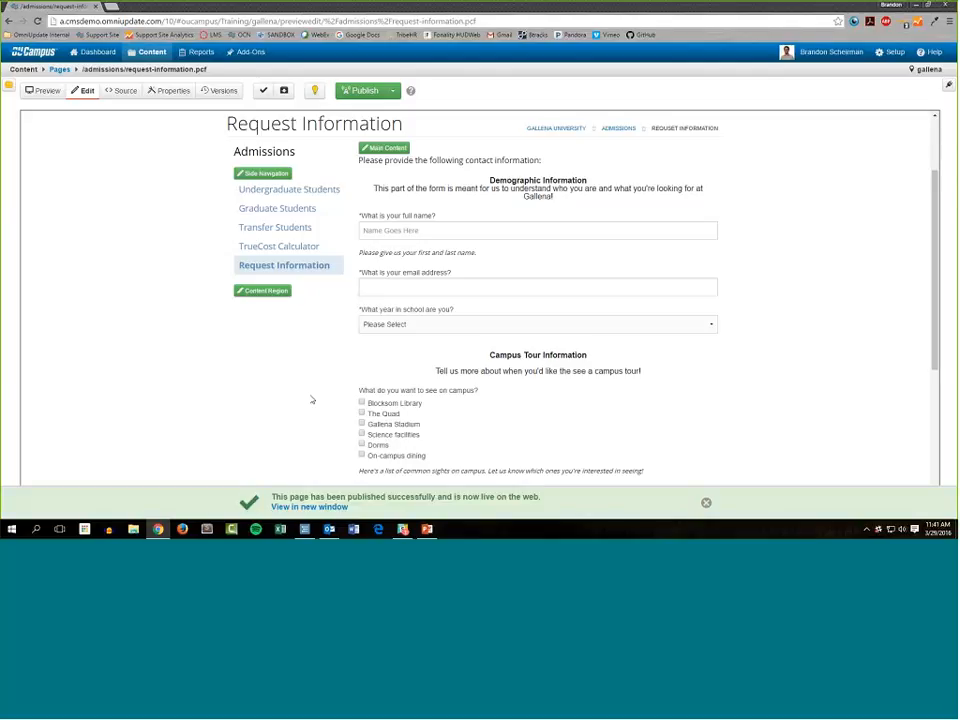
left_click(300, 507)
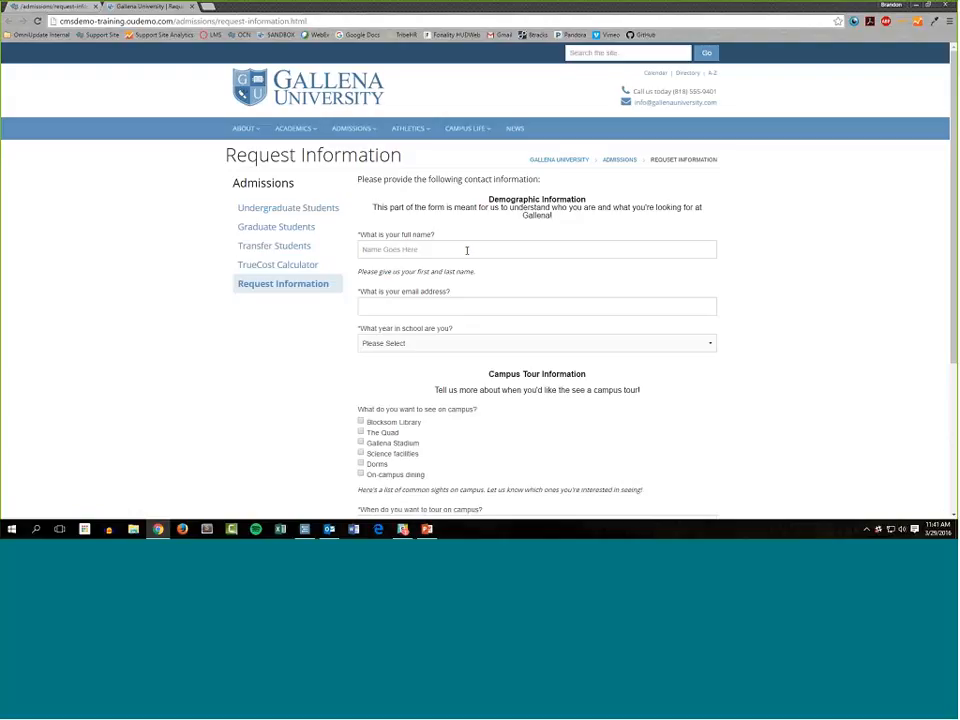
Enter the requester's full name in the live form's name field.
left_click_drag(457, 202, 570, 225)
left_click(417, 253)
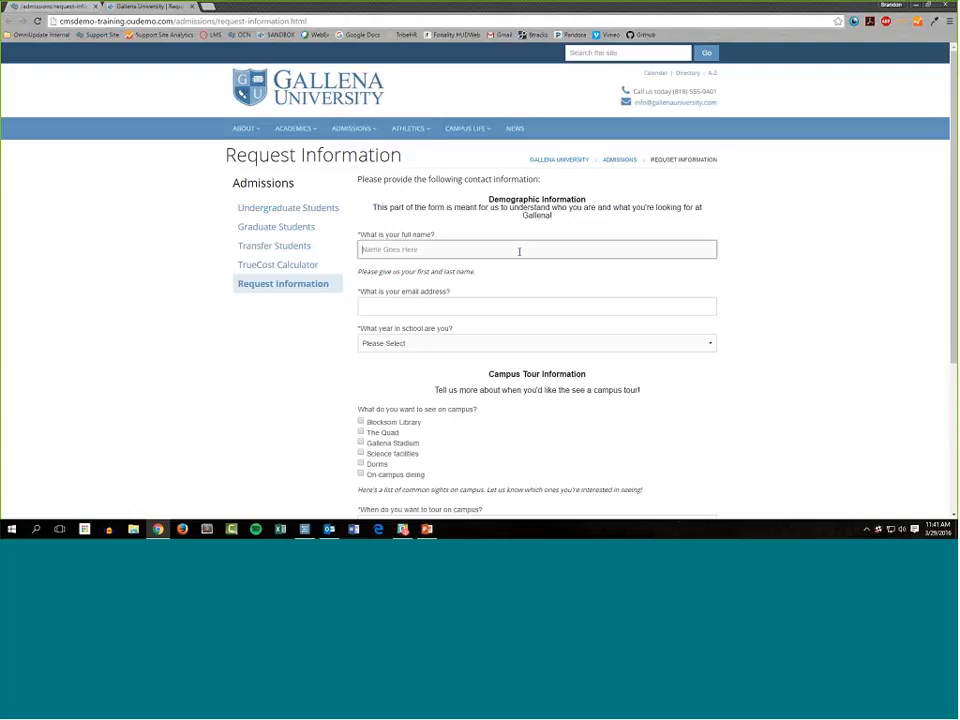
left_click_drag(363, 271, 476, 271)
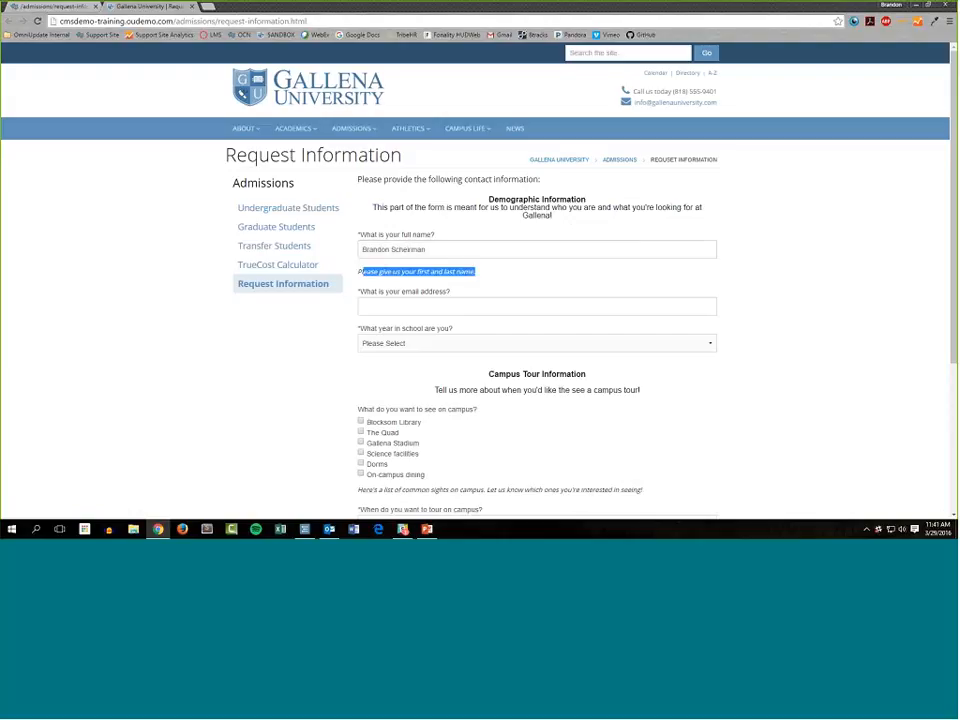
left_click_drag(559, 215, 343, 243)
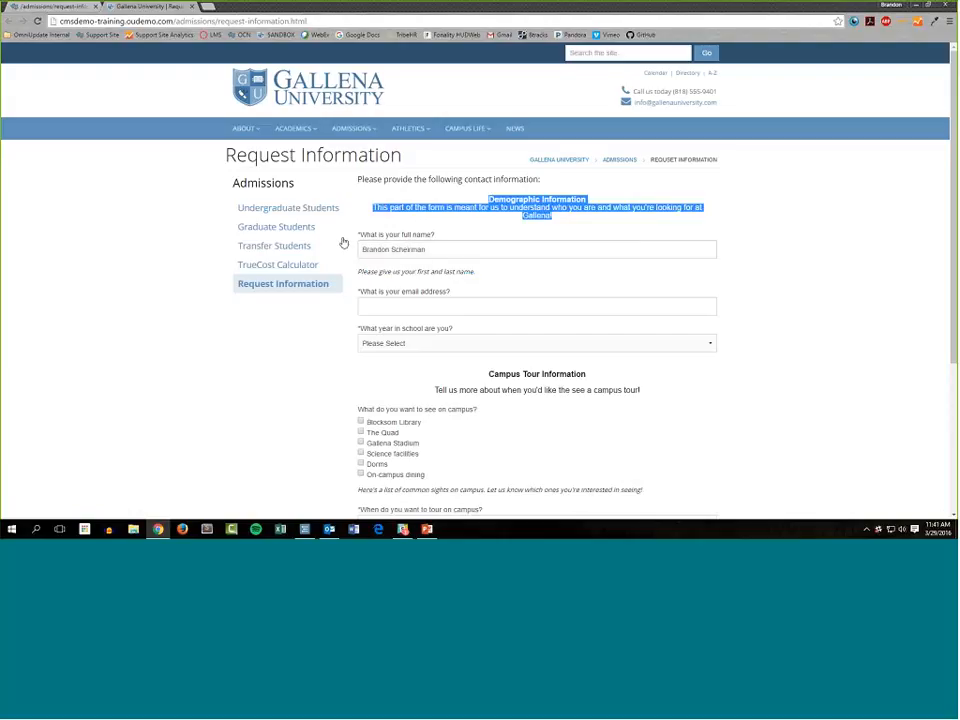
mouse_move(476, 271)
left_mouse_down()
mouse_move(358, 276)
mouse_move(465, 273)
left_mouse_up()
left_click_drag(234, 183, 341, 208)
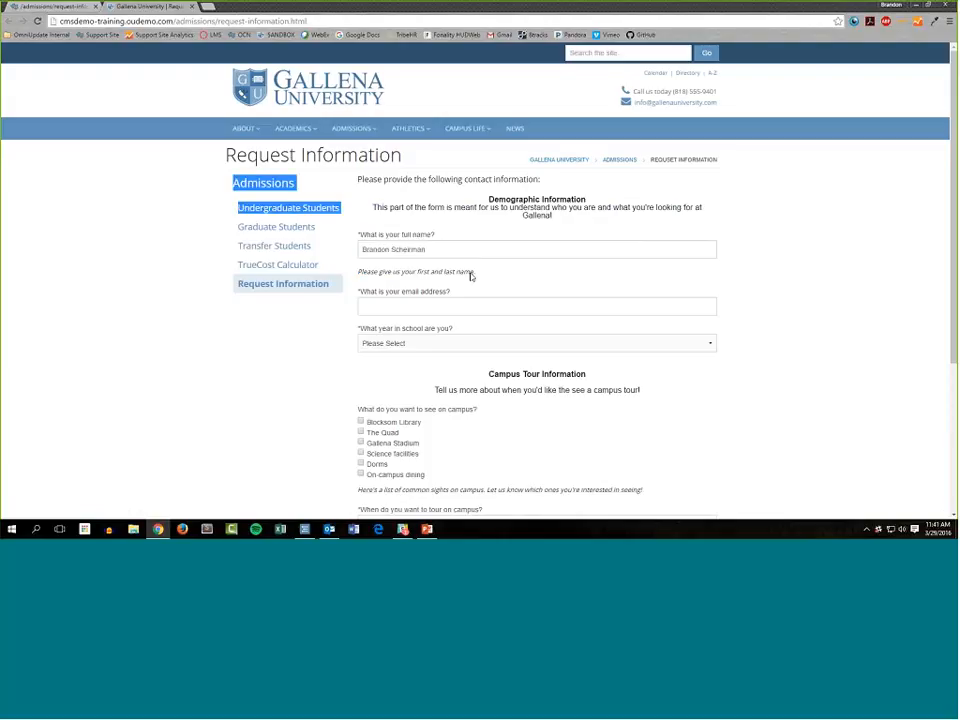
left_click_drag(472, 276, 371, 273)
left_click(445, 307)
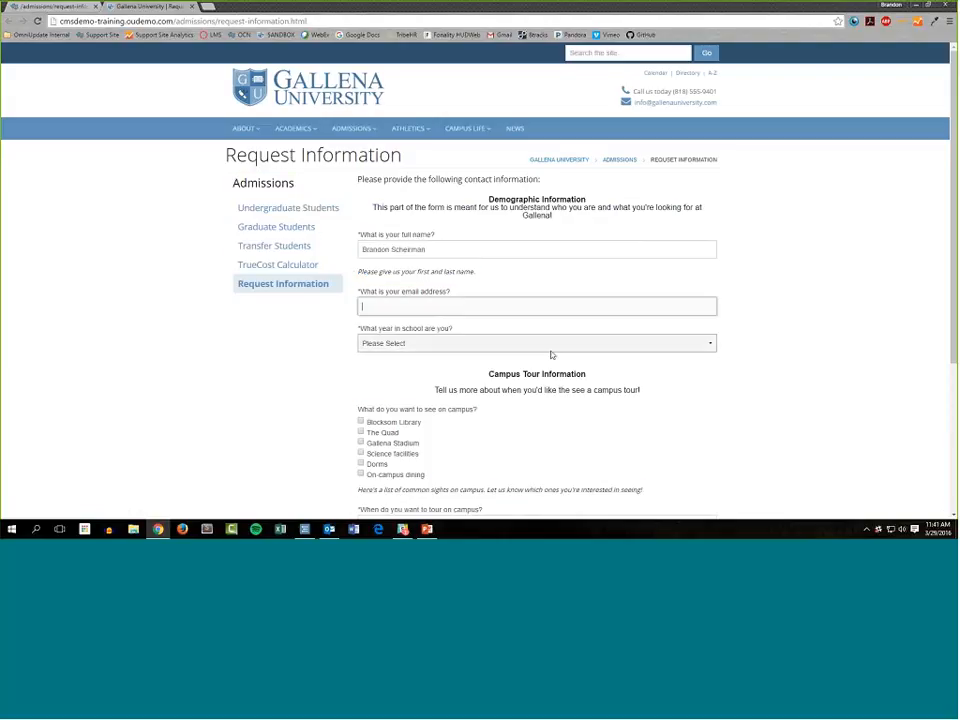
Set the year in school to "Fifth-Year or older".
scroll(551, 355, "down", 1)
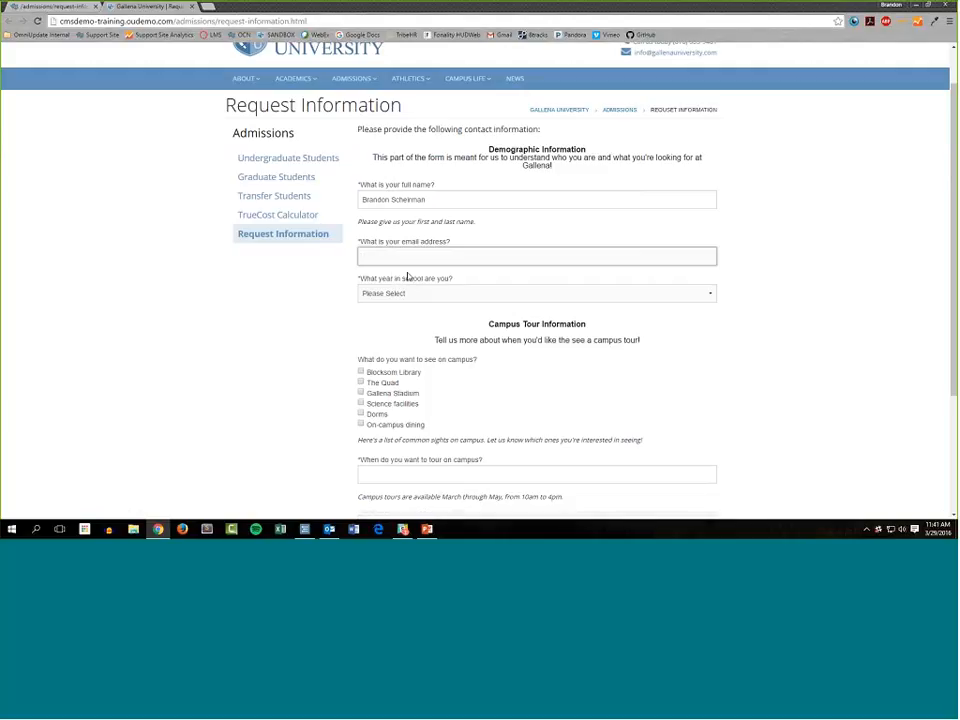
left_click(418, 294)
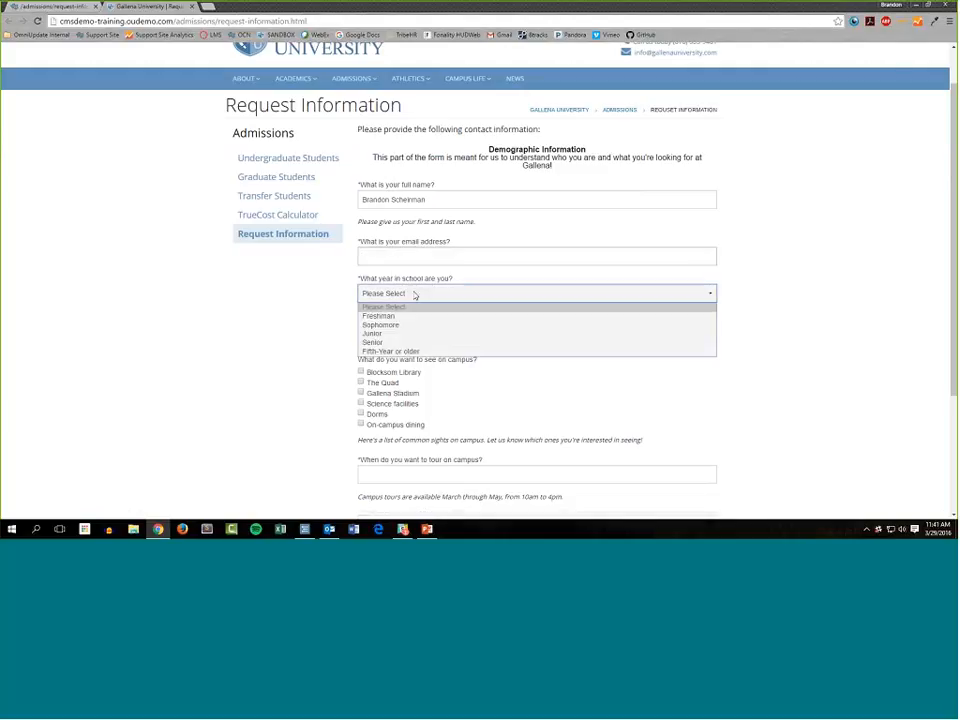
left_click(400, 352)
left_click(786, 317)
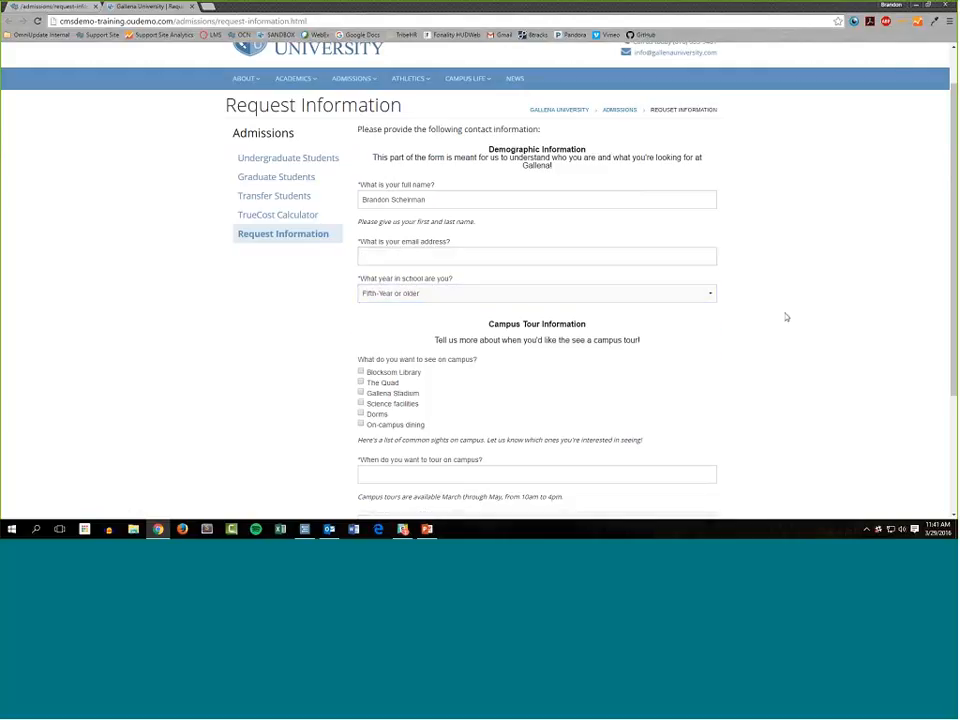
Choose Blocksom Library, The Quad, Science facilities and Dorms as the sights to see on campus.
scroll(481, 228, "down", 1)
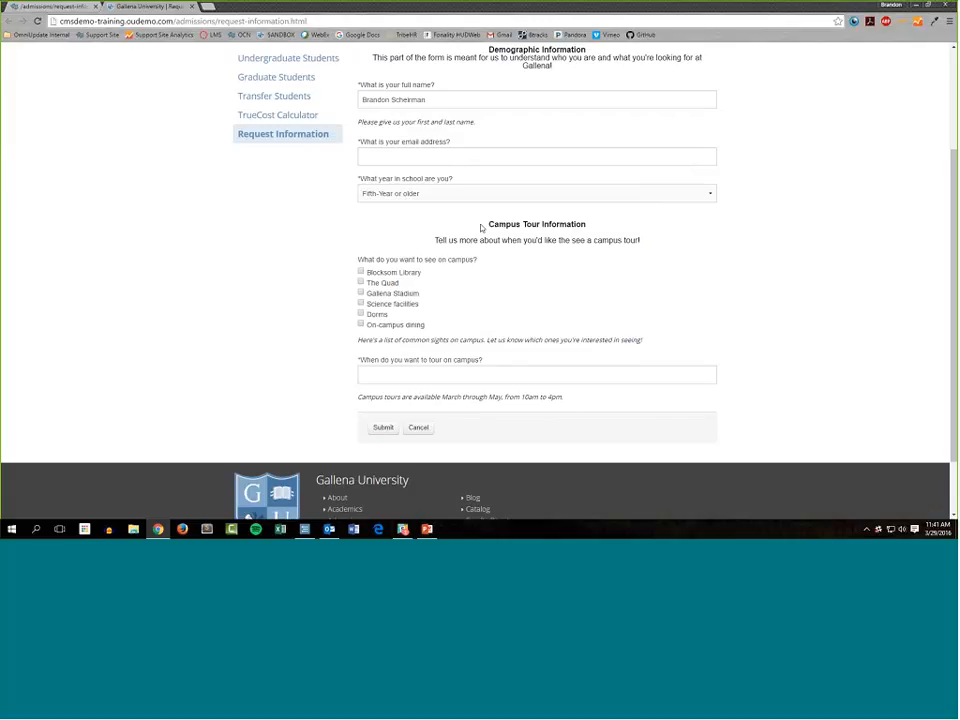
left_click_drag(481, 228, 660, 246)
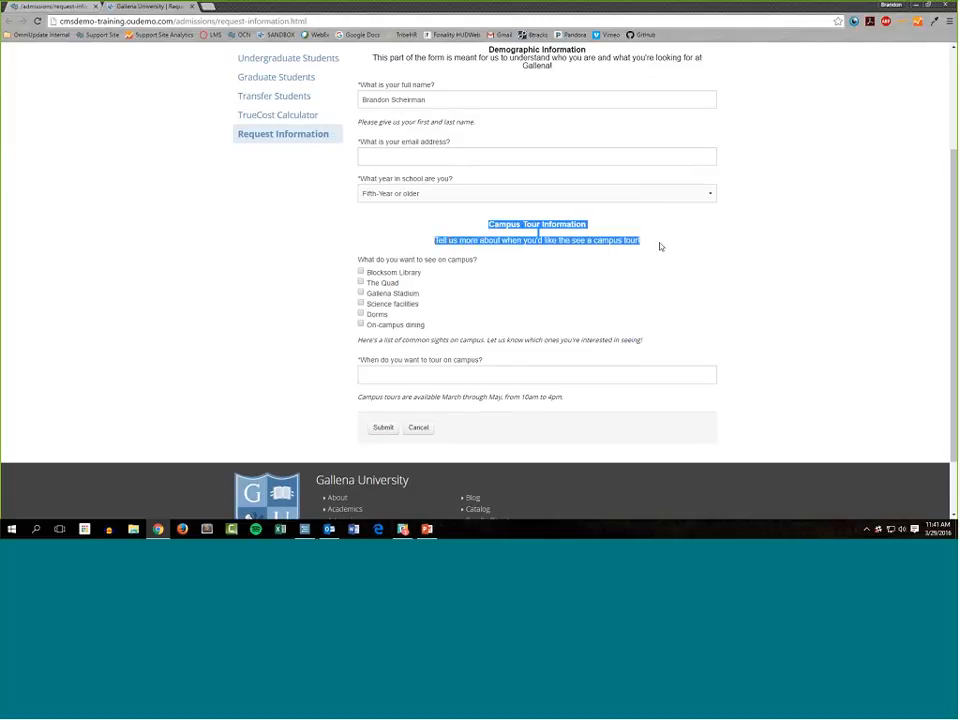
left_click(358, 219)
scroll(501, 206, "up", 2)
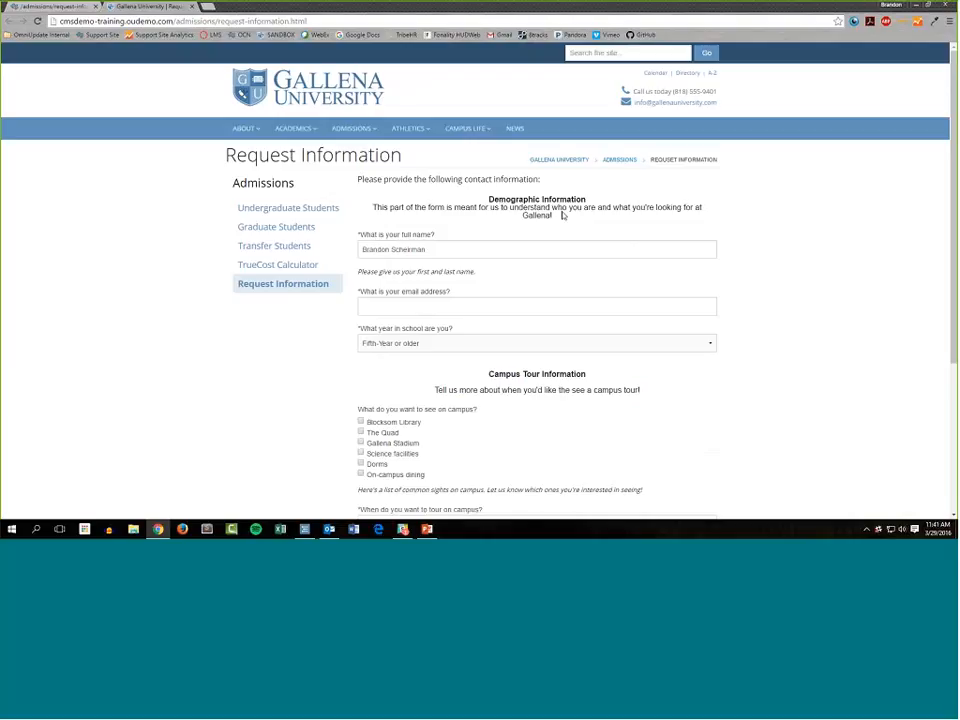
scroll(484, 339, "down", 1)
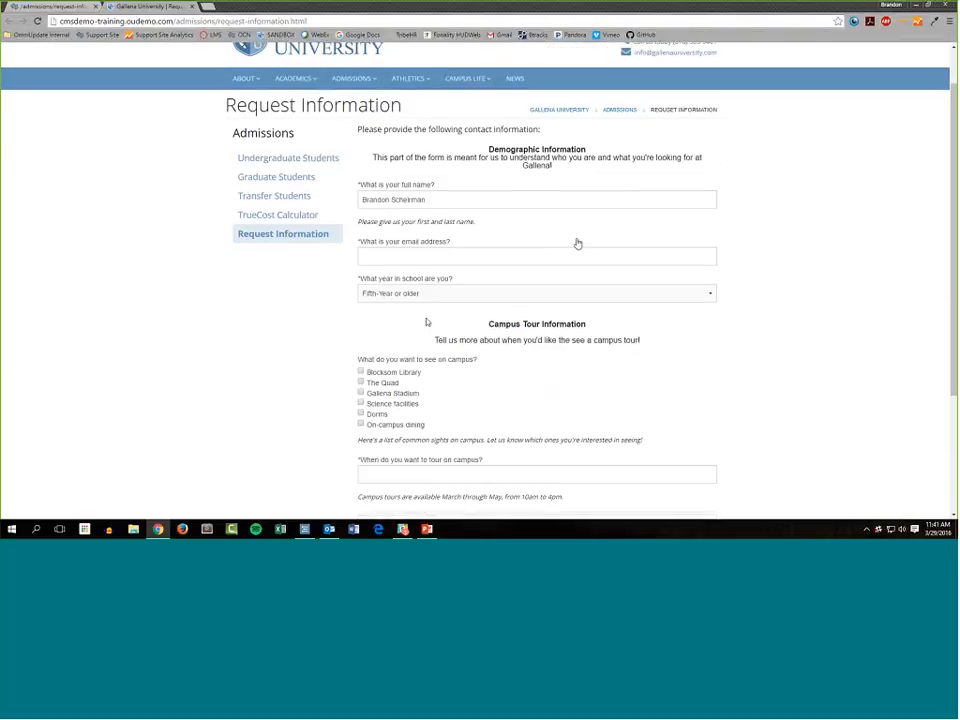
scroll(442, 338, "down", 1)
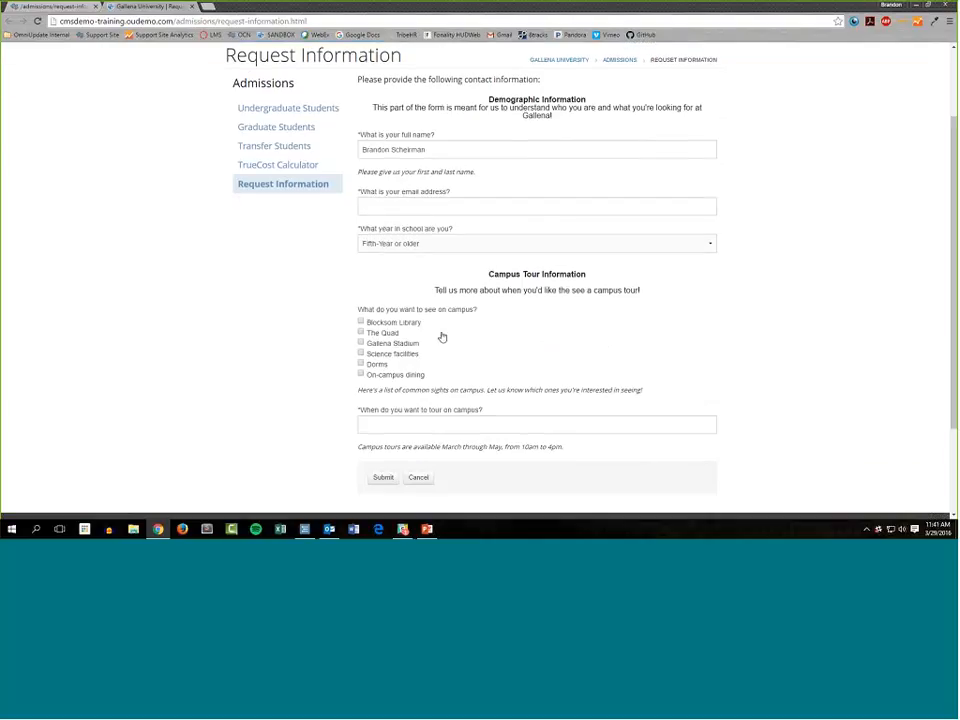
left_click(385, 323)
left_click(383, 333)
left_click(379, 365)
left_click(393, 354)
Set the campus tour date and time to 04/26/16 11:00 AM.
scroll(639, 416, "down", 2)
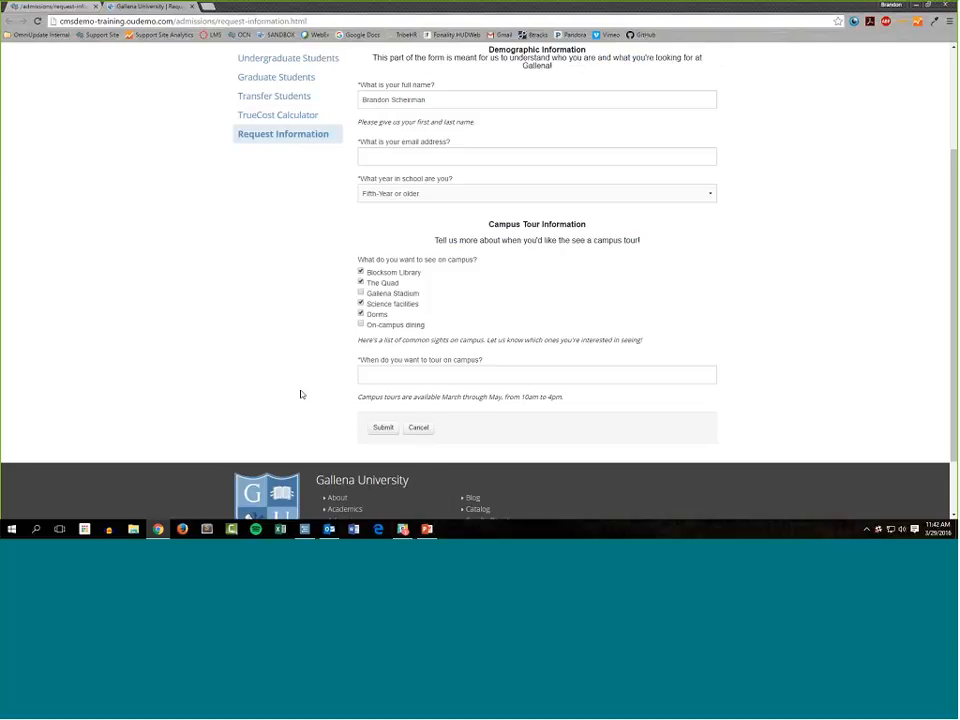
left_click(368, 376)
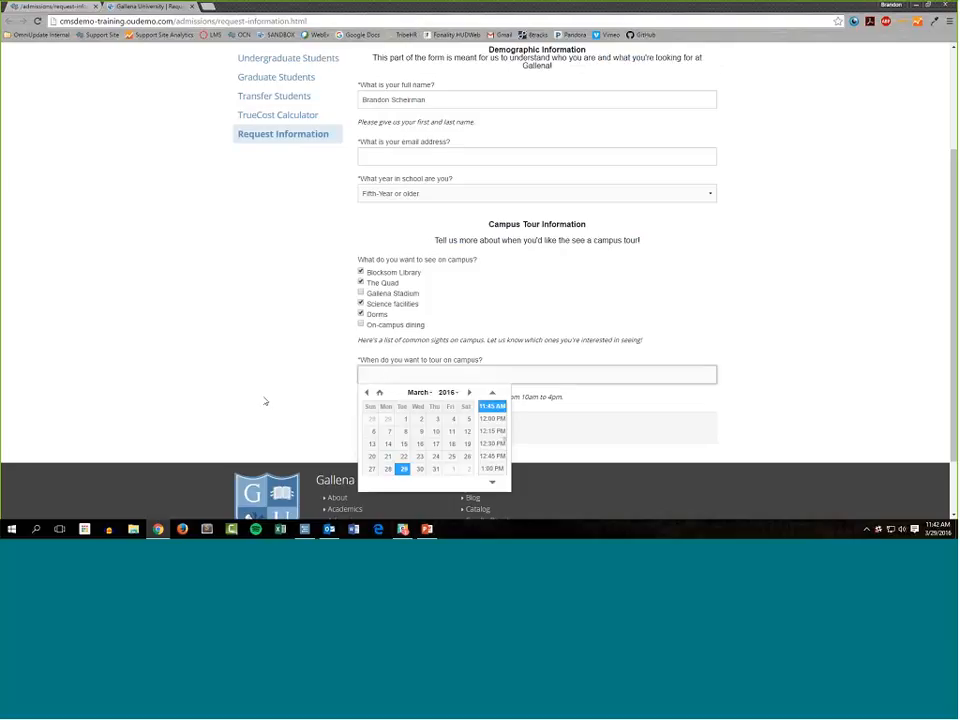
scroll(320, 385, "down", 1)
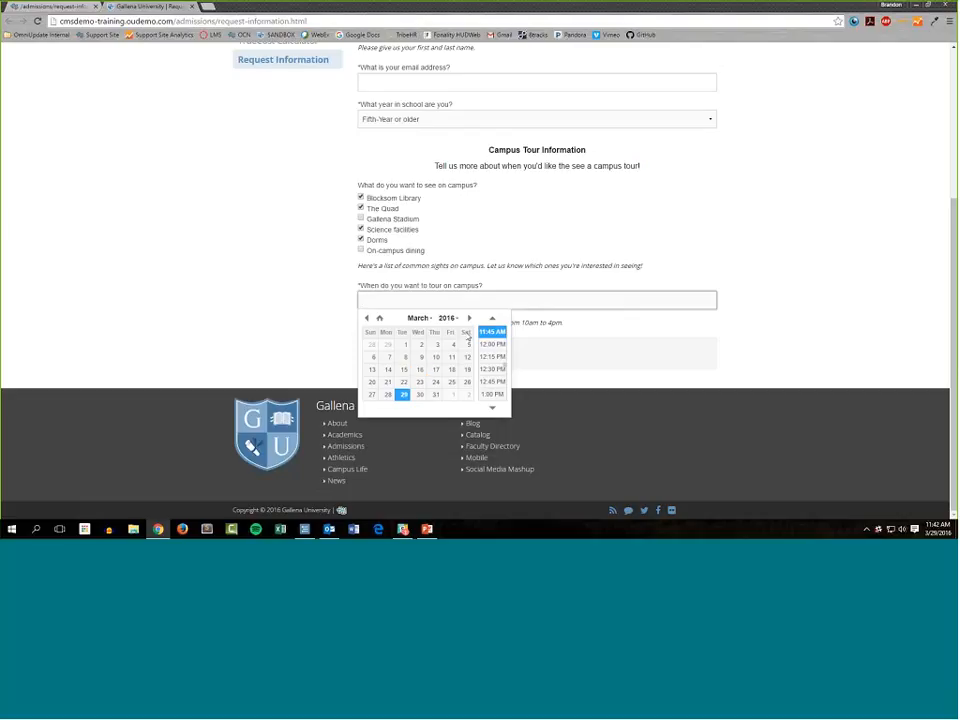
left_click(469, 318)
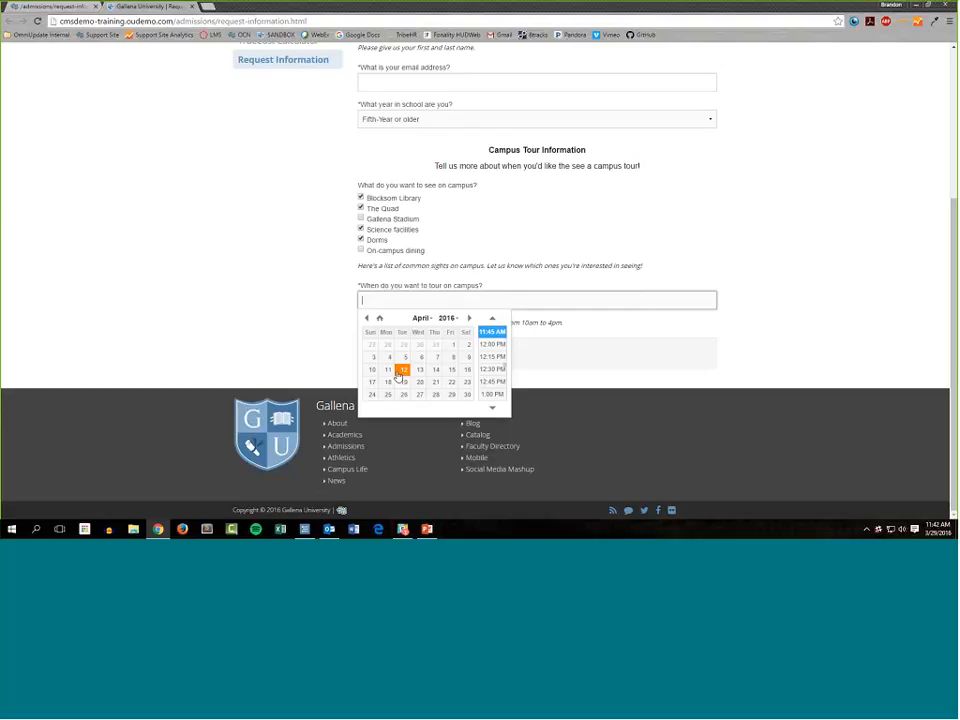
left_click(403, 370)
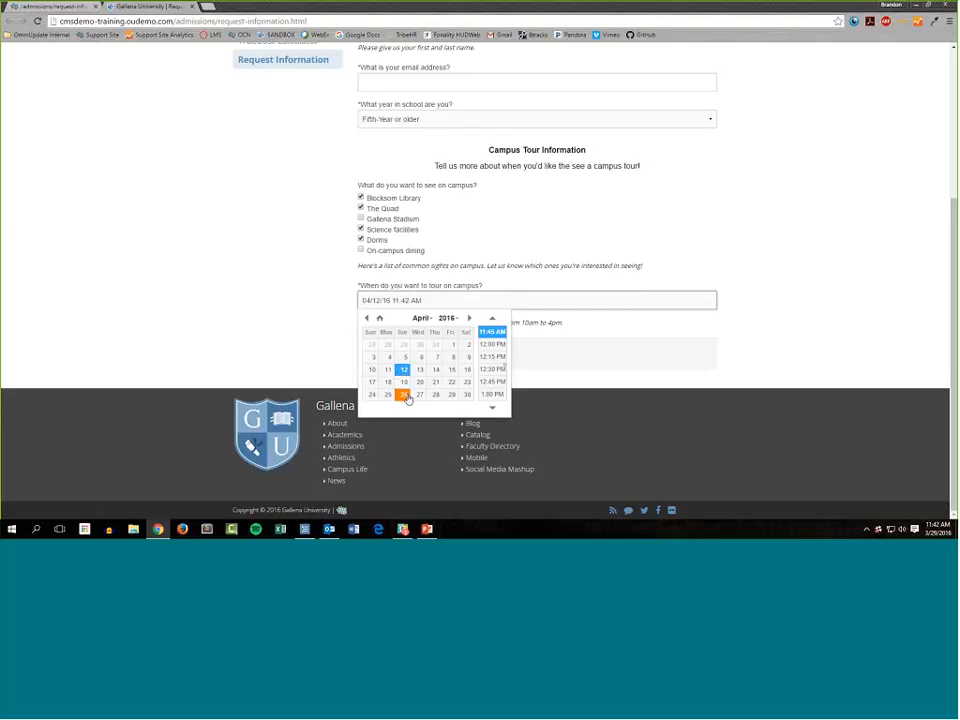
left_click(404, 395)
left_click(492, 318)
left_click(497, 334)
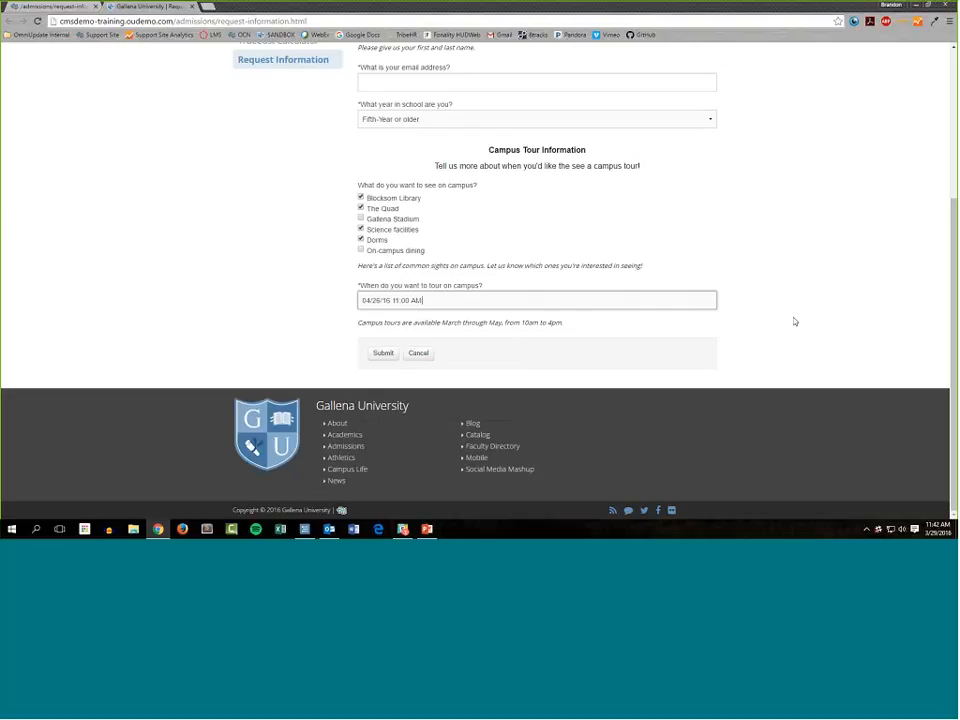
left_click_drag(583, 326, 355, 326)
left_click(457, 330)
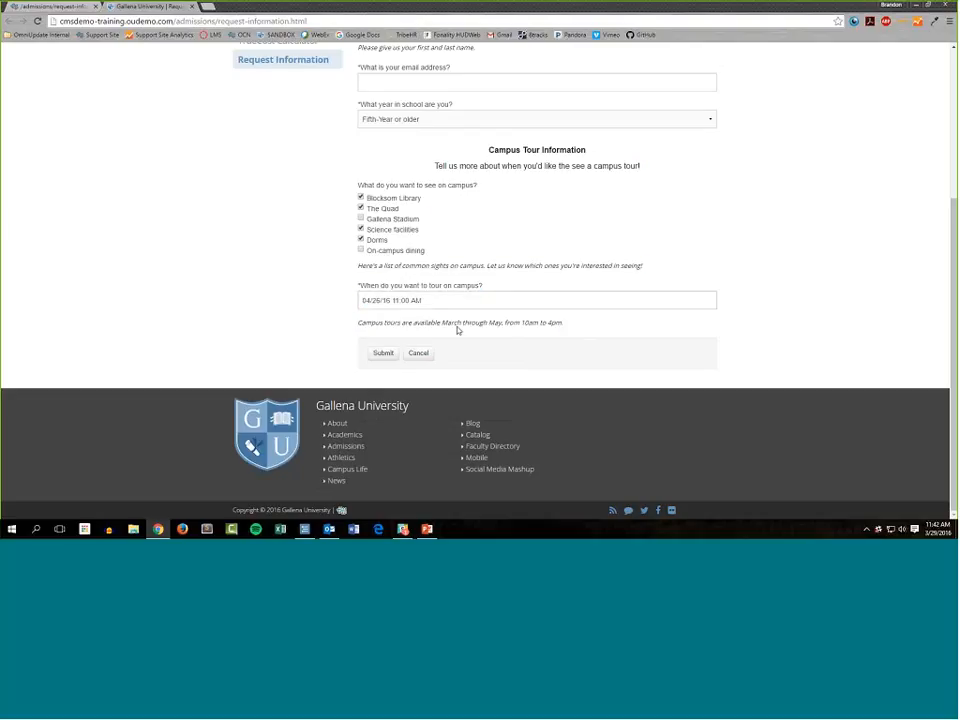
Try to submit the live form with "asdf" as the email address.
scroll(317, 345, "up", 3)
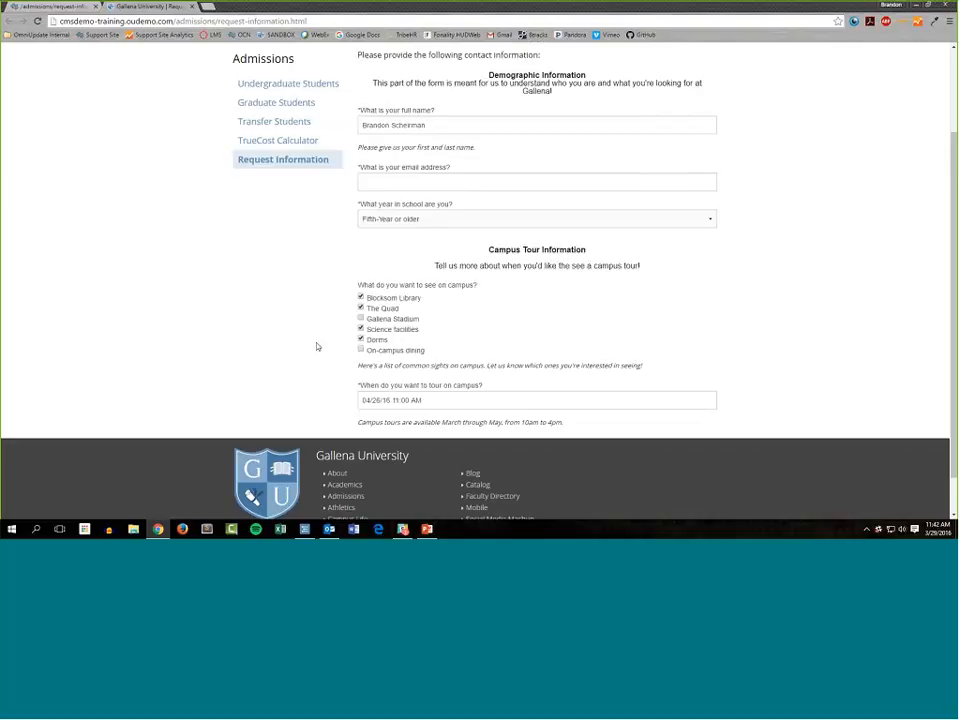
left_click(510, 180)
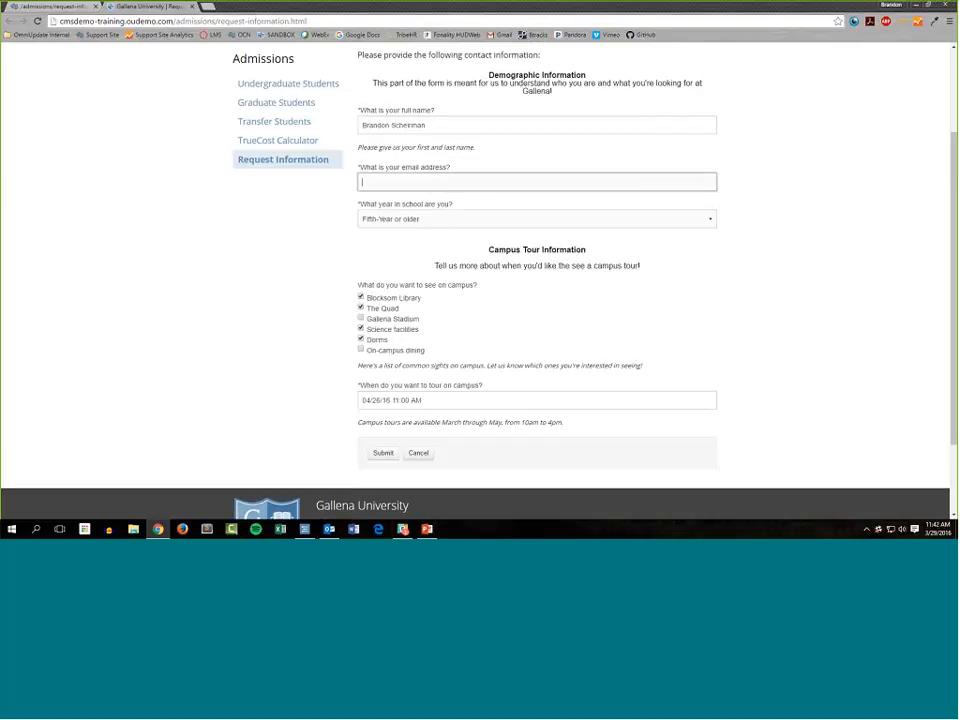
type("asdf")
scroll(289, 413, "down", 1)
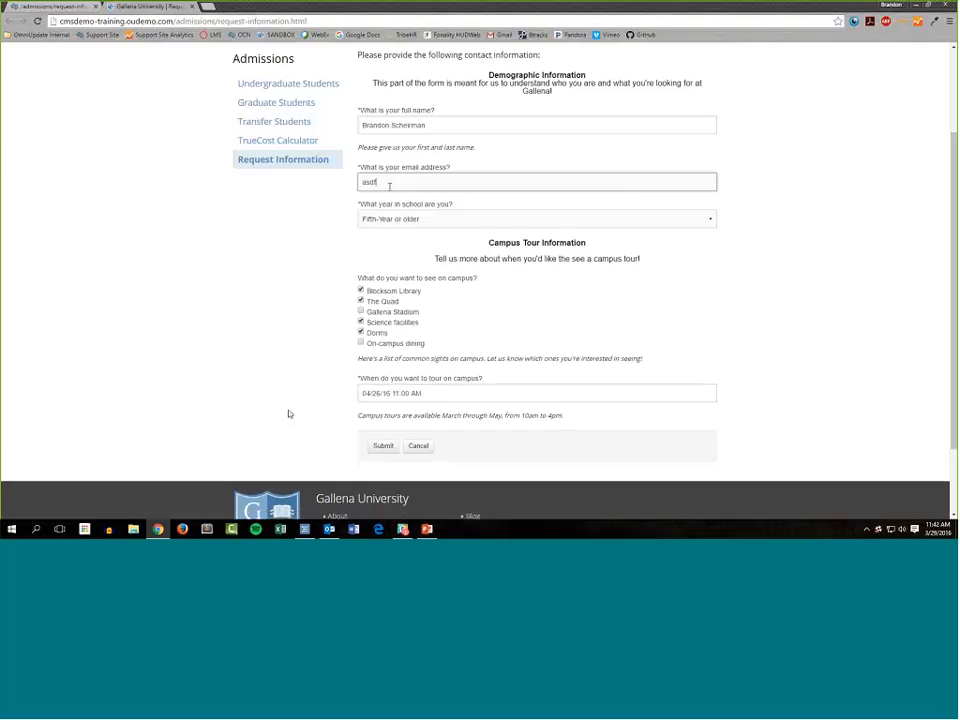
scroll(289, 413, "down", 1)
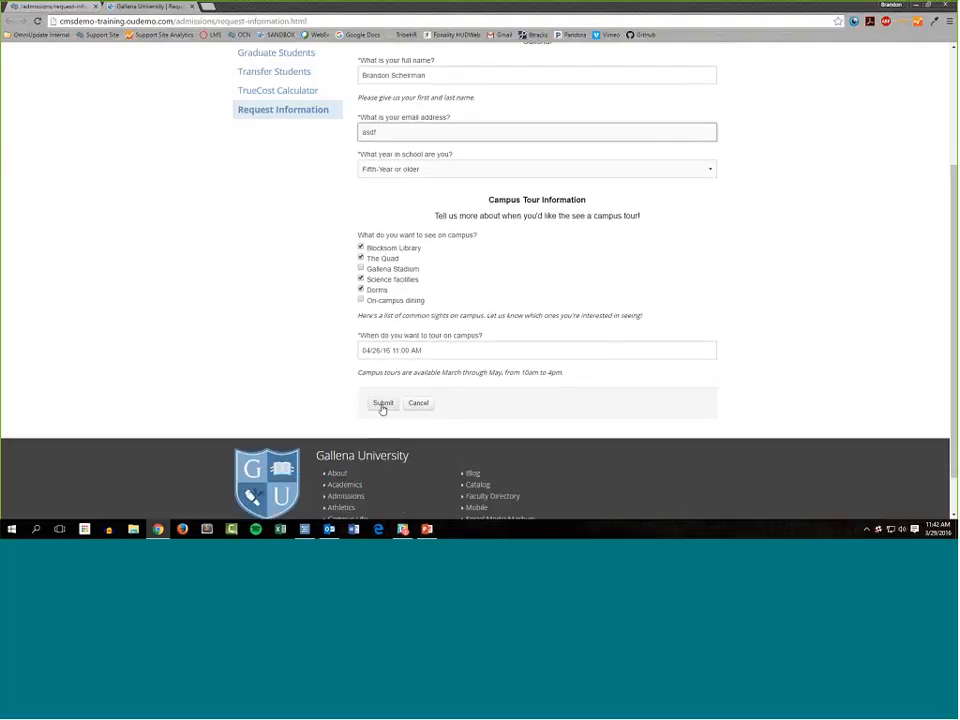
left_click(382, 404)
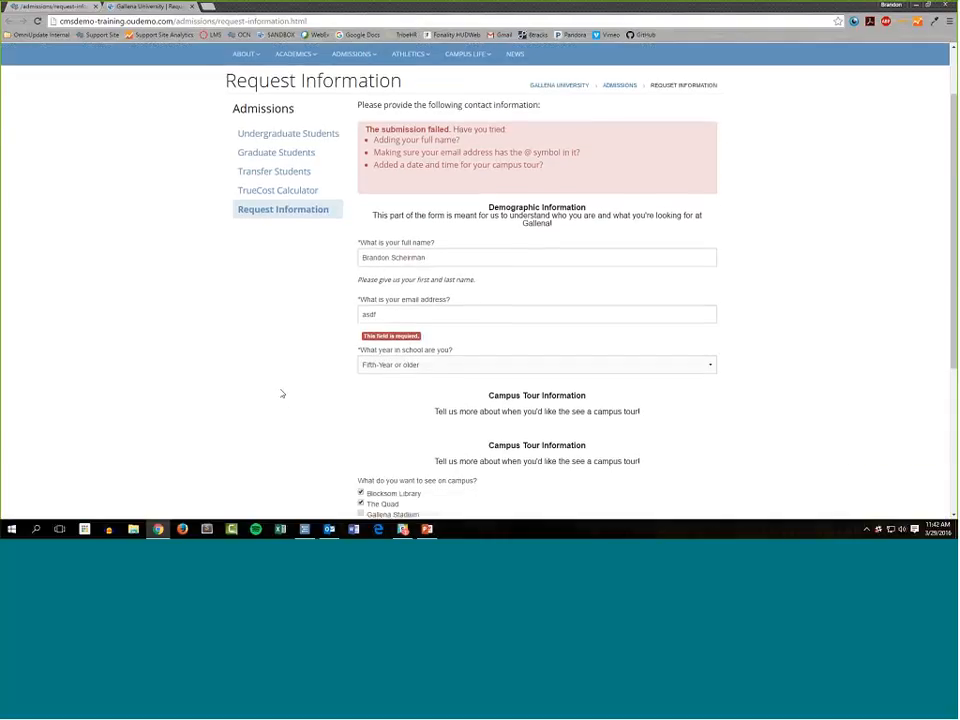
Examine the form's submission failure message and the error flagged under the email address field.
left_click_drag(572, 214, 363, 184)
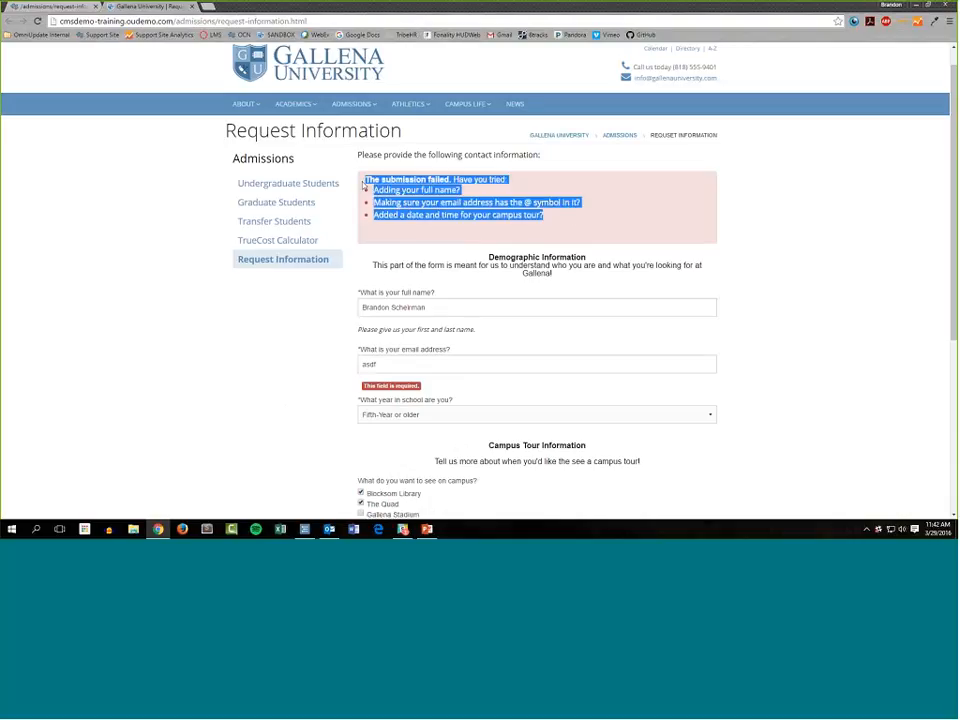
left_click(398, 234)
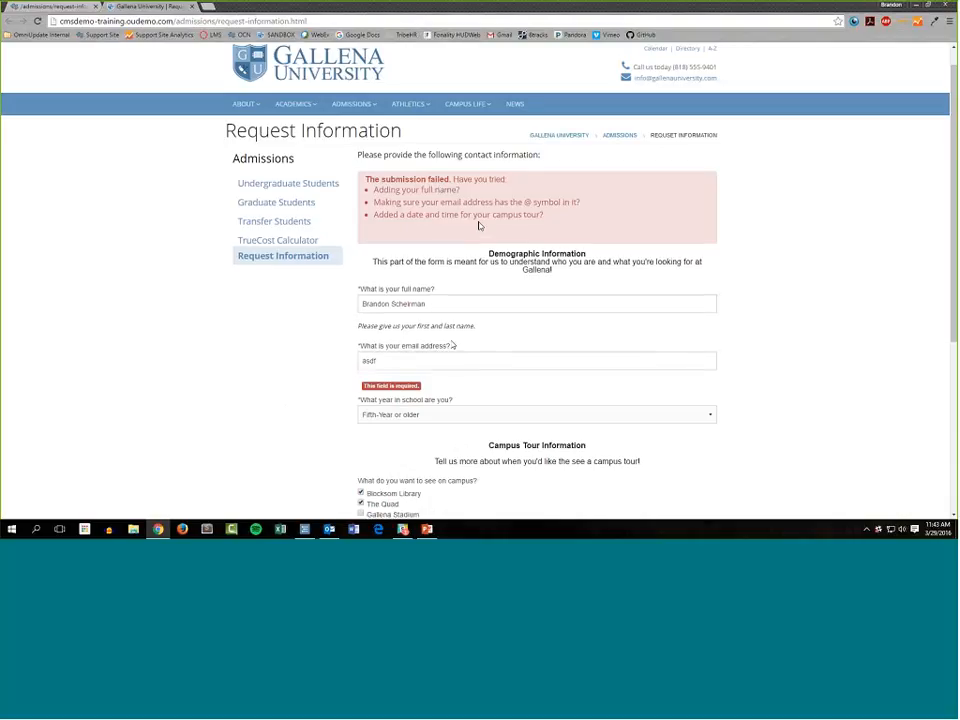
scroll(431, 288, "down", 2)
left_click_drag(431, 288, 349, 256)
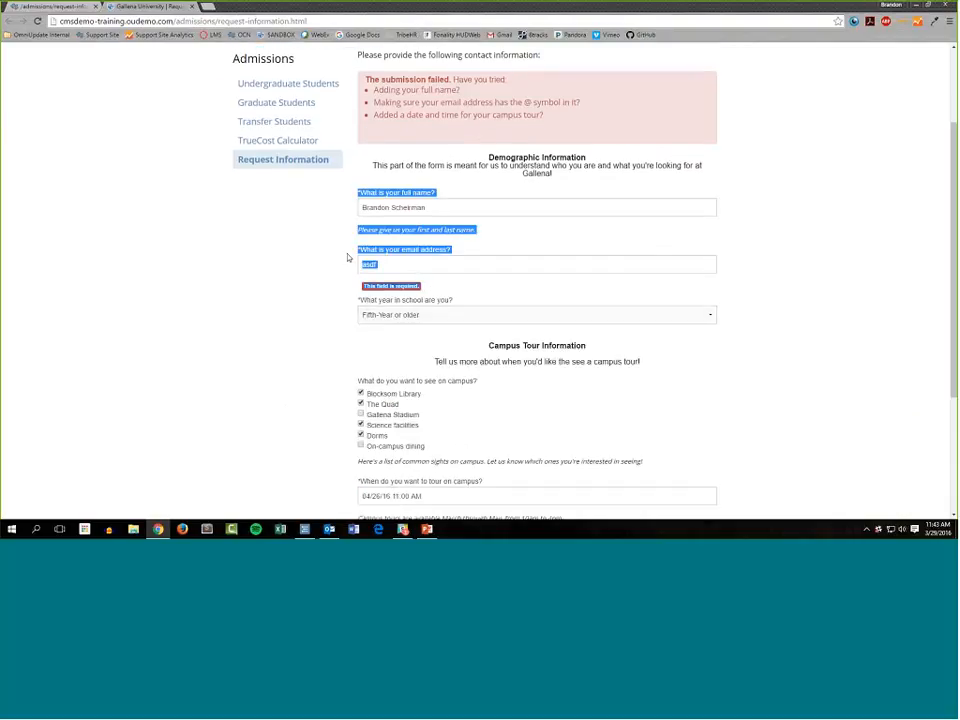
left_click(401, 288)
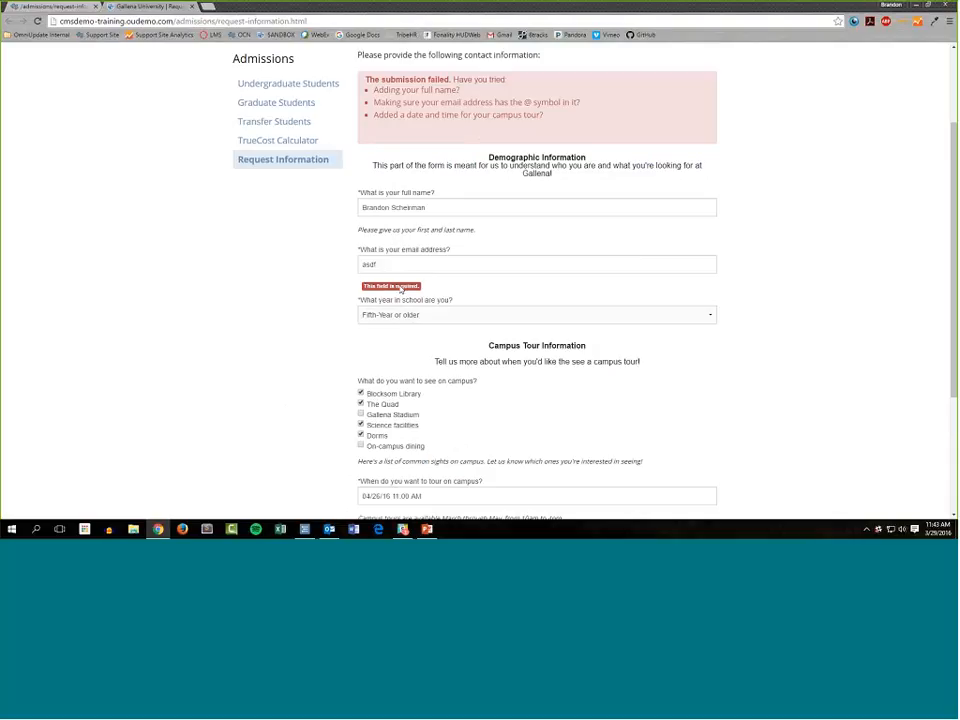
Replace the email address with the requester's full valid email and submit the form.
left_click(398, 287)
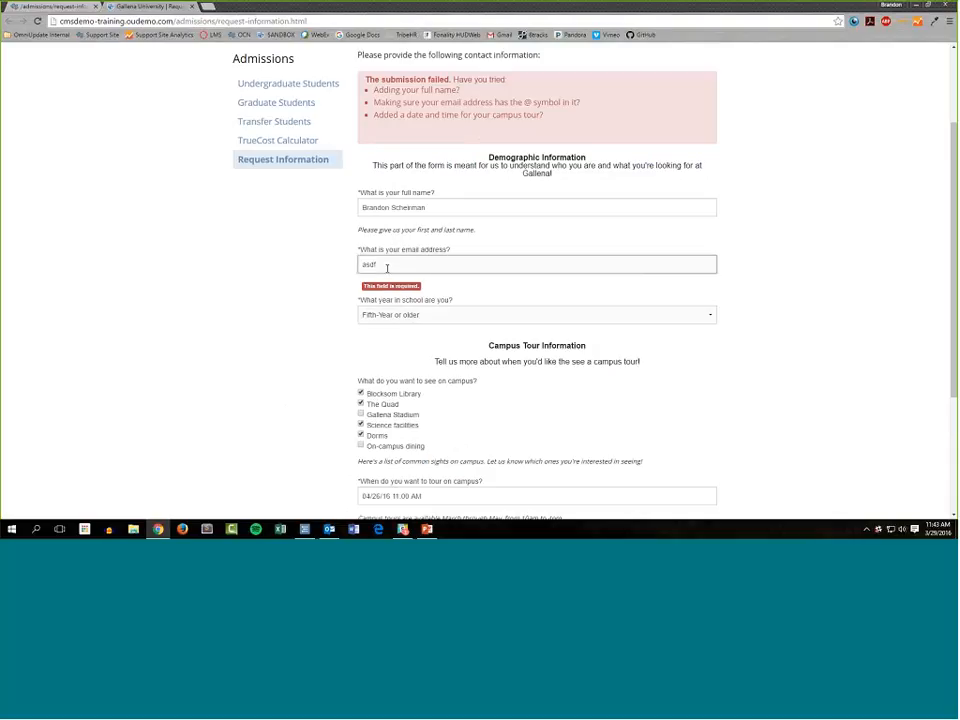
key("ctrl+a")
scroll(470, 371, "down", 1)
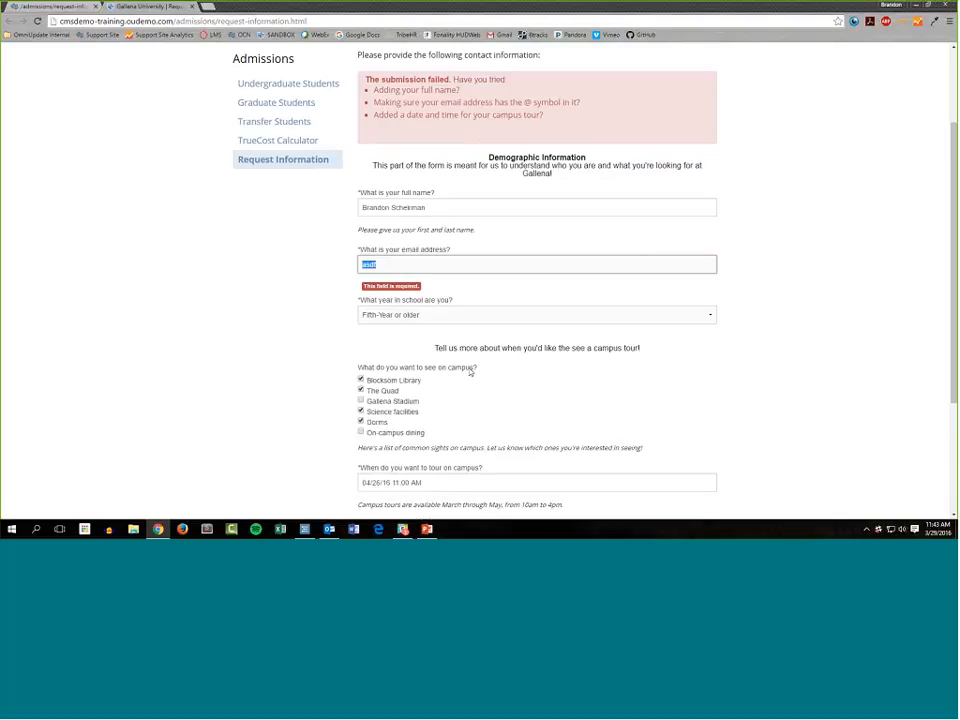
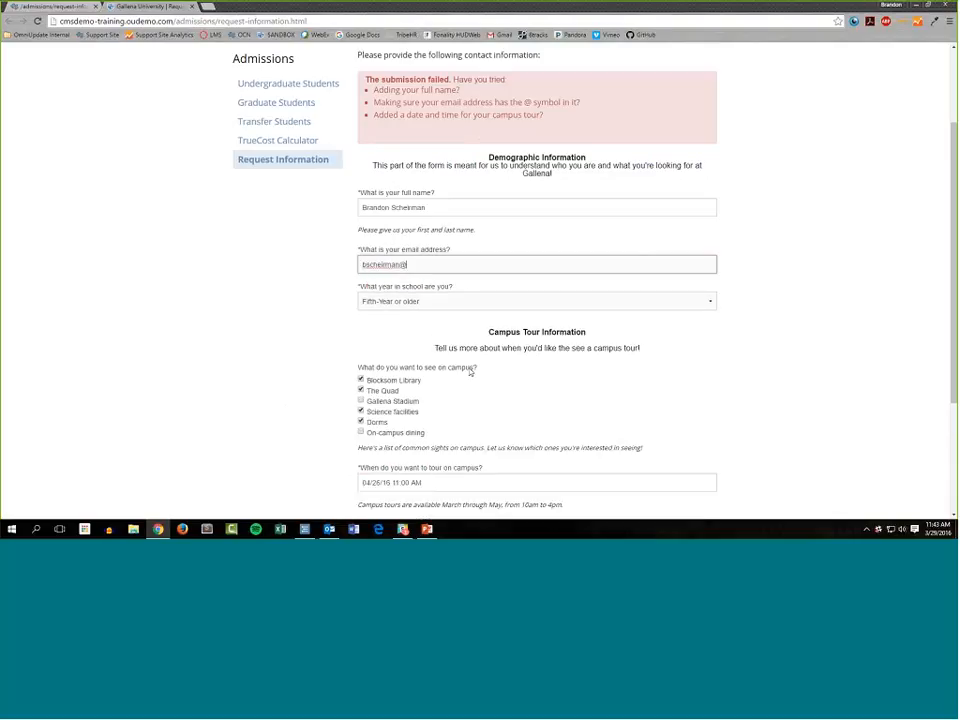
scroll(303, 293, "down", 1)
scroll(303, 293, "down", 3)
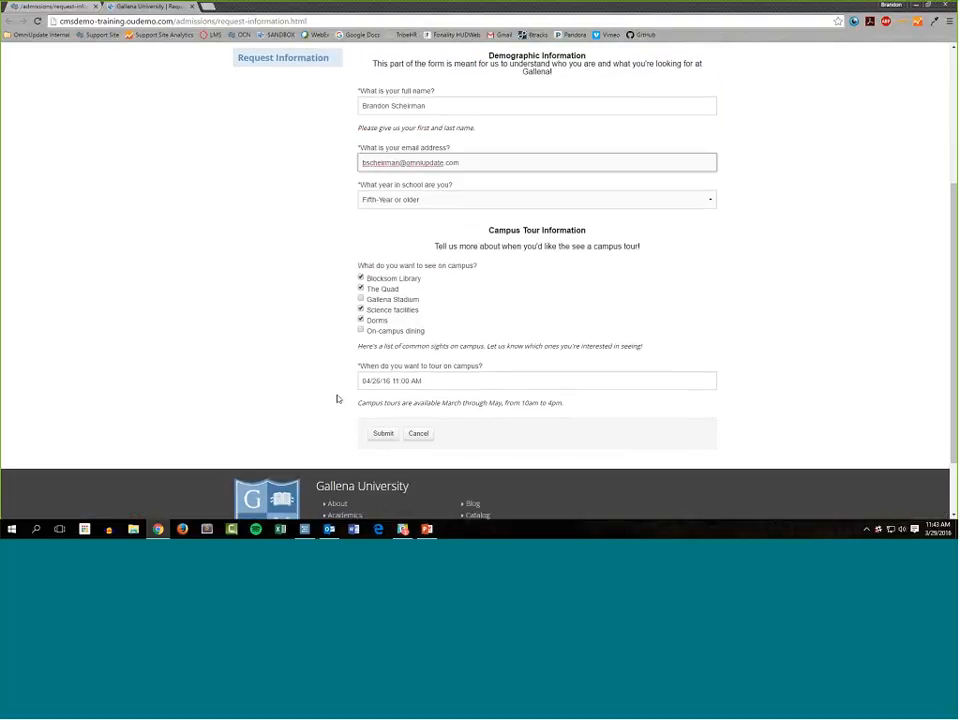
scroll(382, 365, "down", 1)
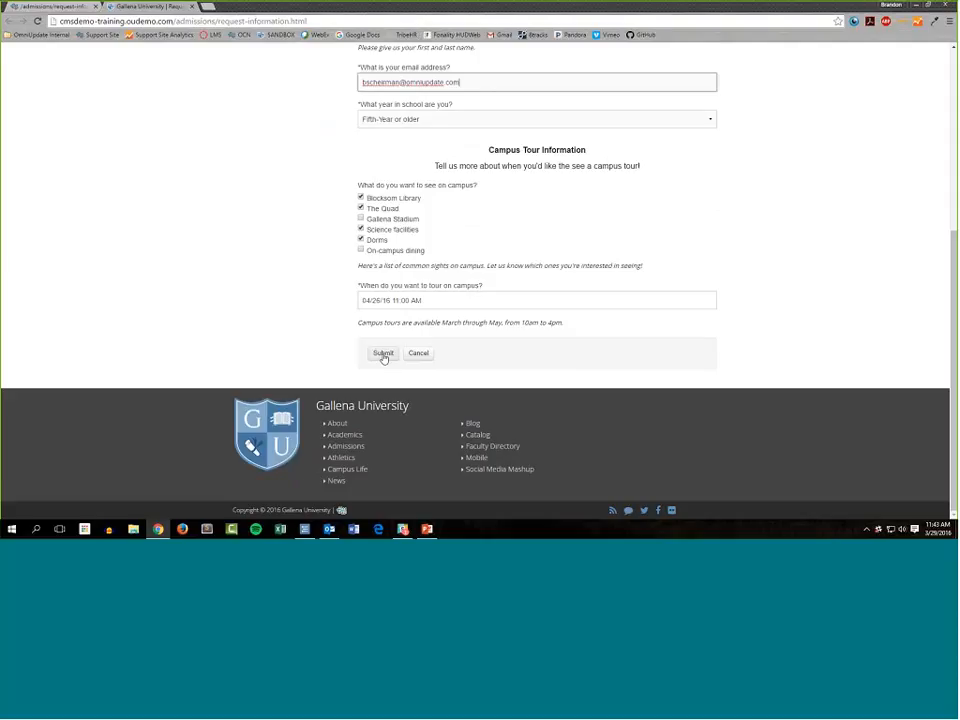
left_click(383, 354)
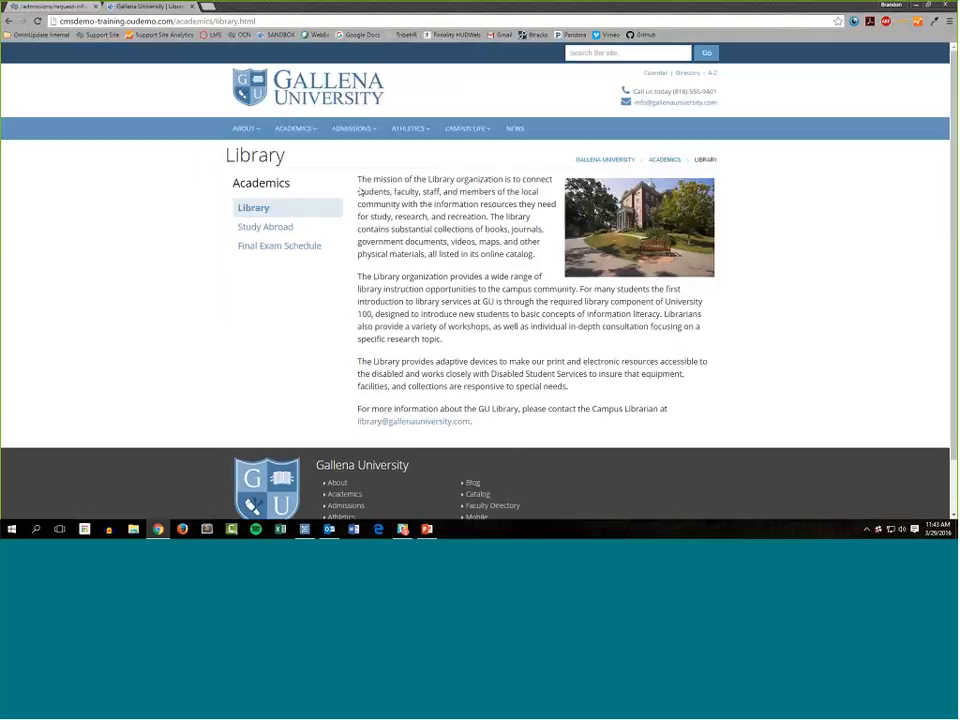
Open the form's notification email in Outlook and check its recipient and subject line.
left_click_drag(197, 165, 337, 167)
left_click(320, 163)
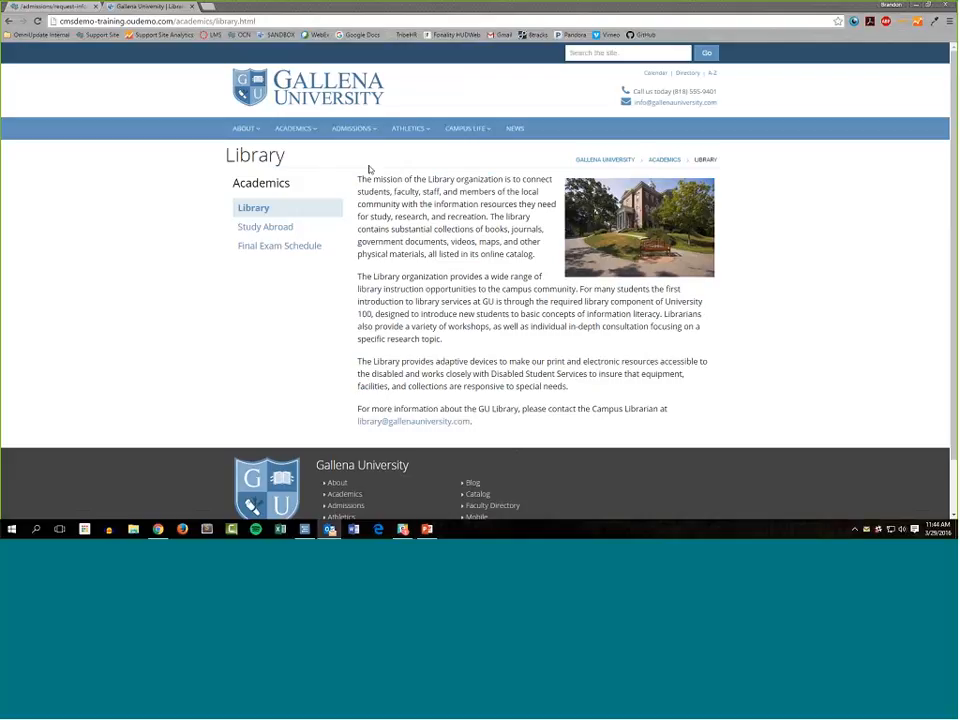
double_click(369, 169)
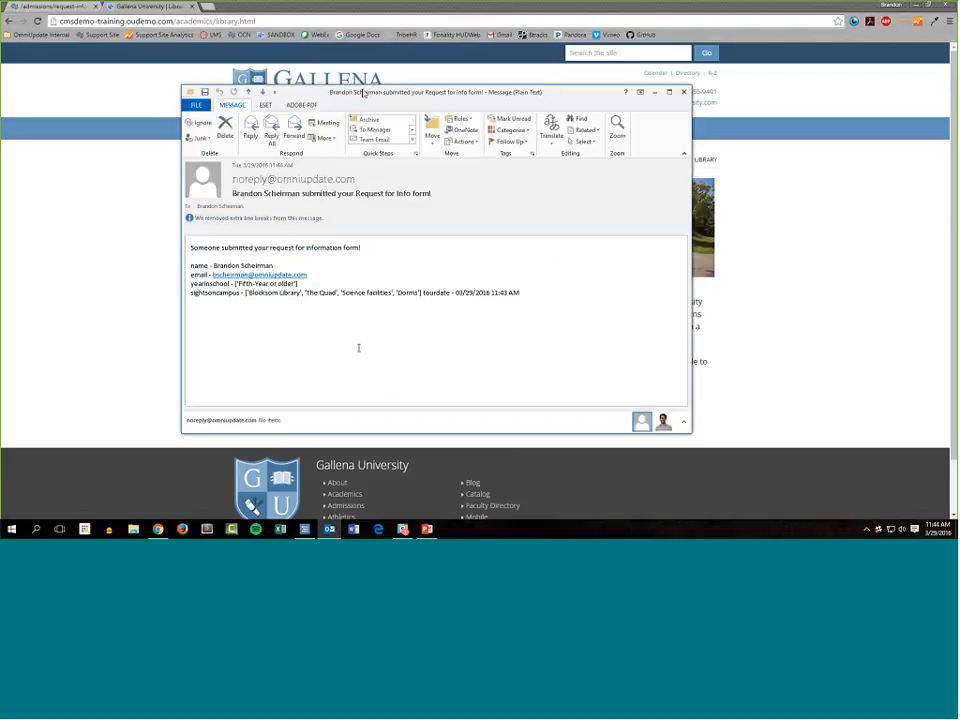
left_click(225, 206)
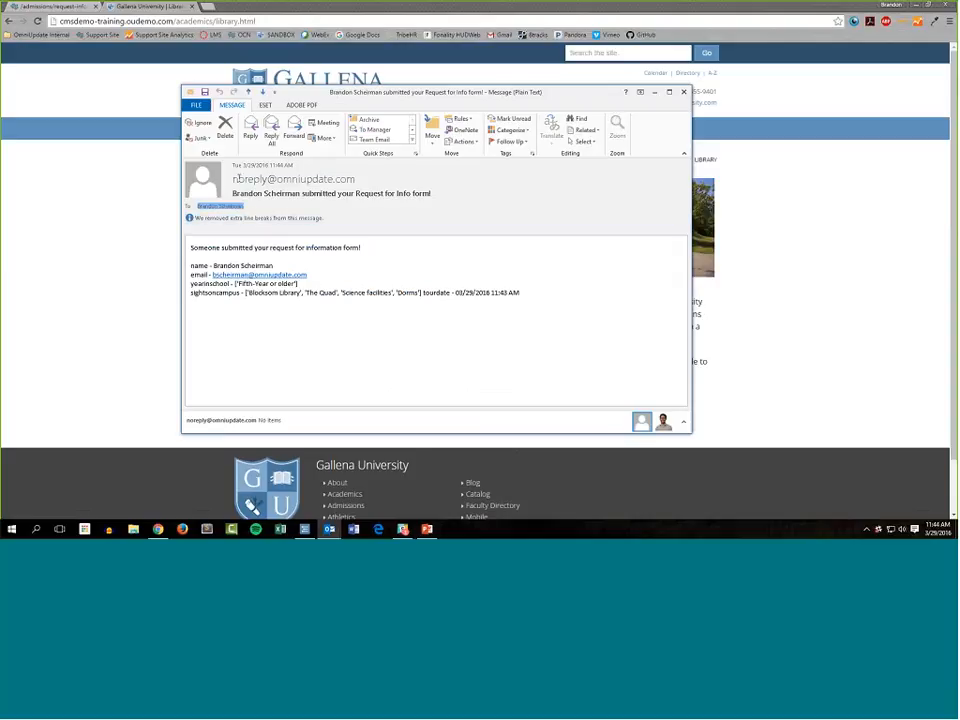
left_click(236, 193)
left_click_drag(236, 193, 300, 194)
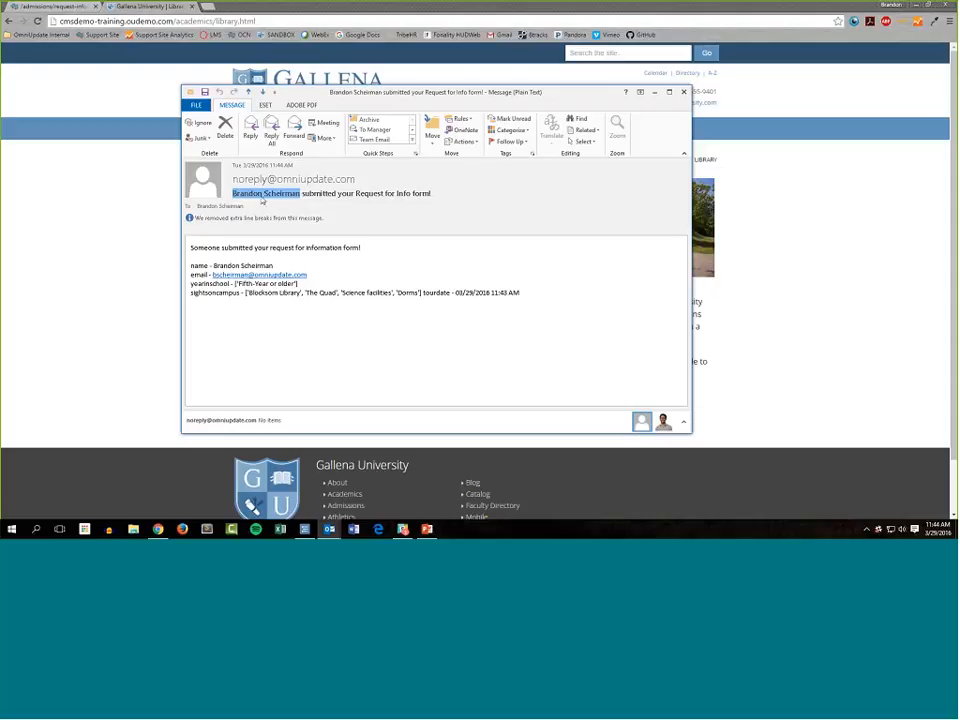
left_click_drag(301, 193, 442, 194)
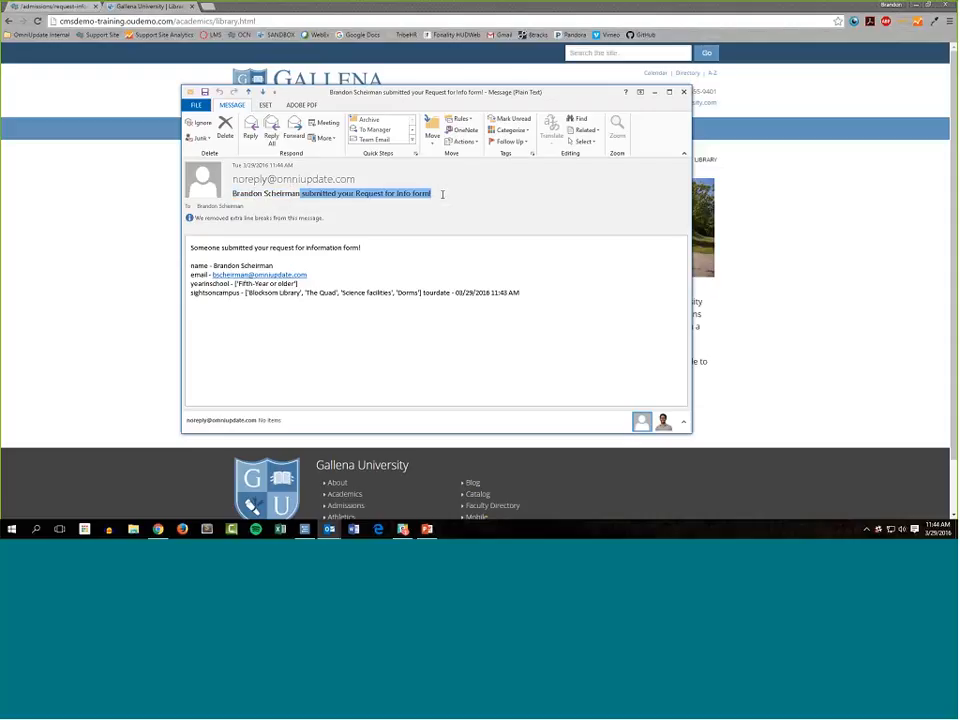
left_click(442, 194)
Examine the notification email's body, comparing the name, email, yearinschool and sightsoncampus field names with their submitted values.
left_click_drag(361, 247, 193, 248)
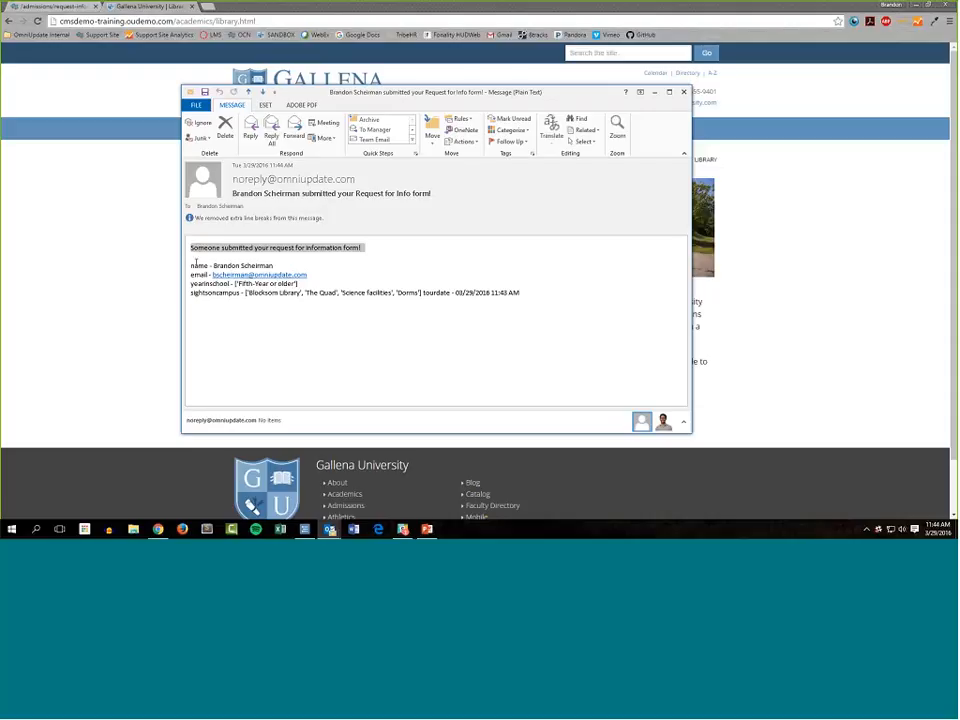
left_click(190, 263)
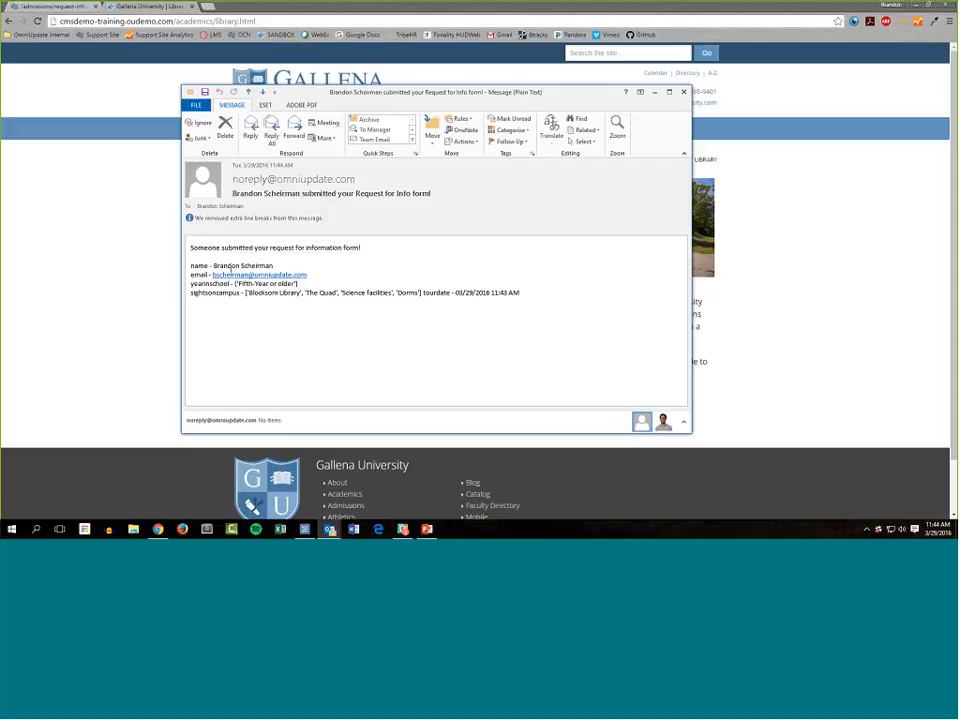
left_click(502, 292, "shift")
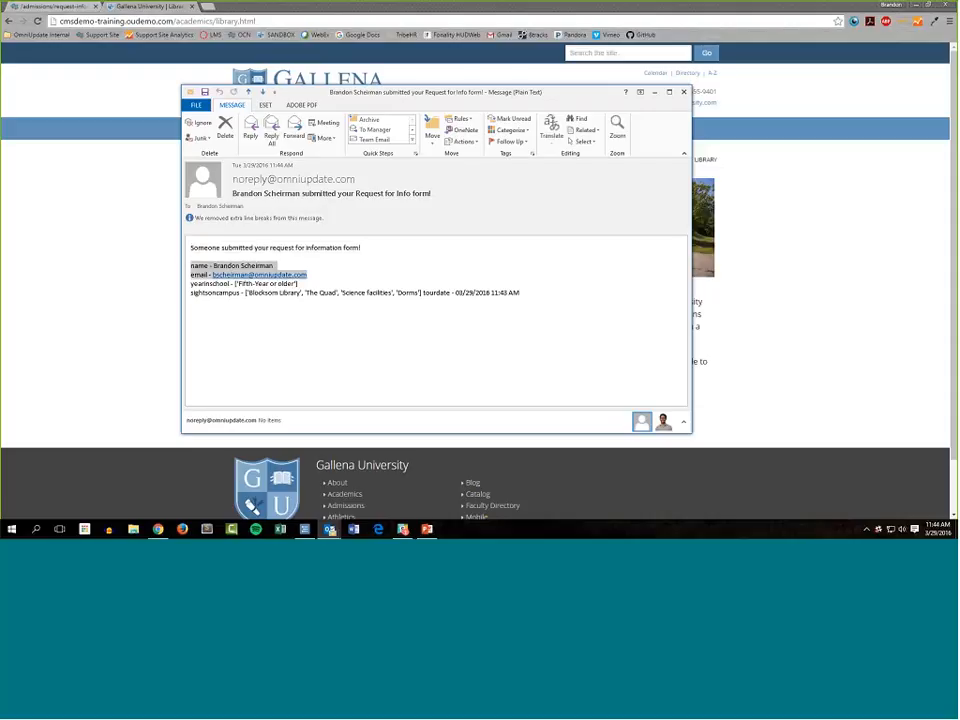
left_click(554, 319)
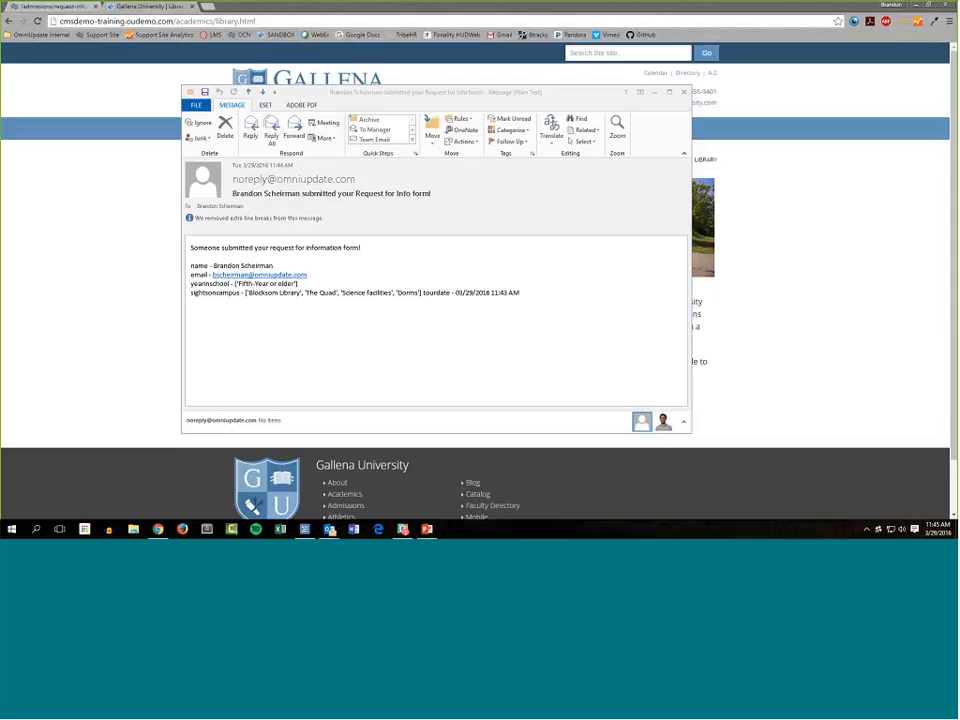
left_click(189, 263)
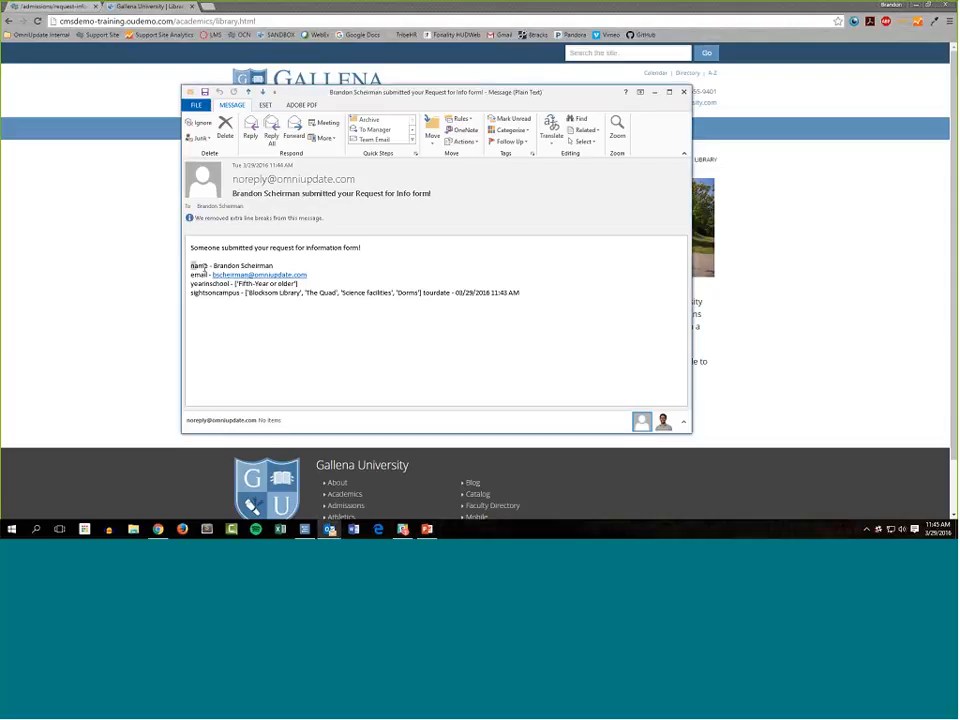
left_click(205, 301)
left_click_drag(213, 265, 273, 266)
double_click(199, 265)
double_click(209, 297)
left_click(264, 328)
left_click_drag(234, 283, 316, 289)
left_click(230, 293)
left_click_drag(241, 293, 477, 293)
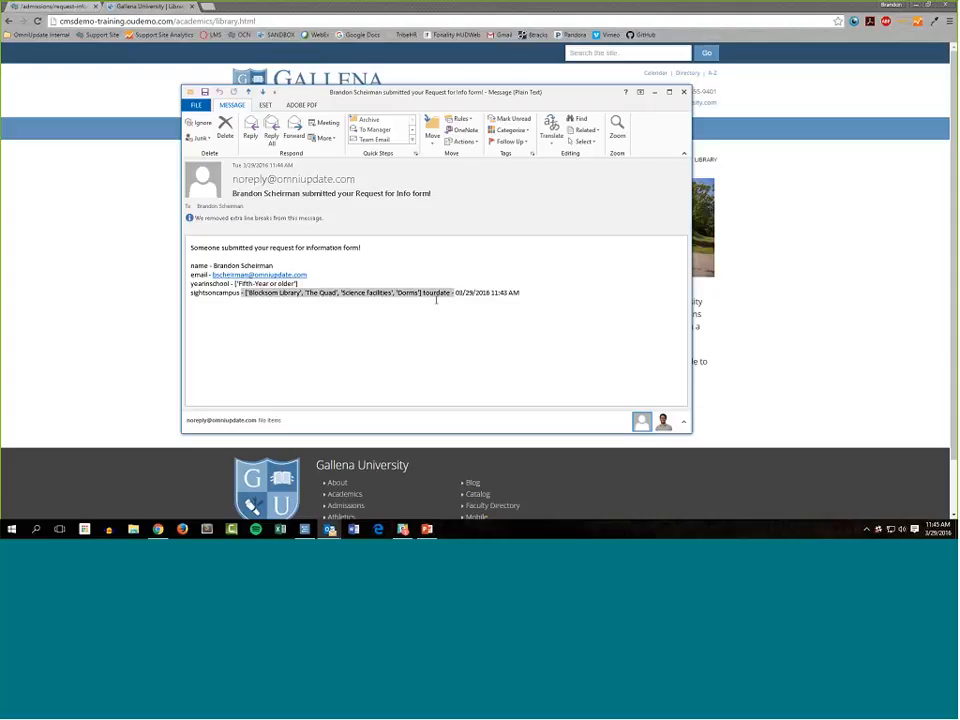
Restore the extra line breaks in the notification email and examine its tourdate entry.
left_click(290, 218)
left_click(293, 225)
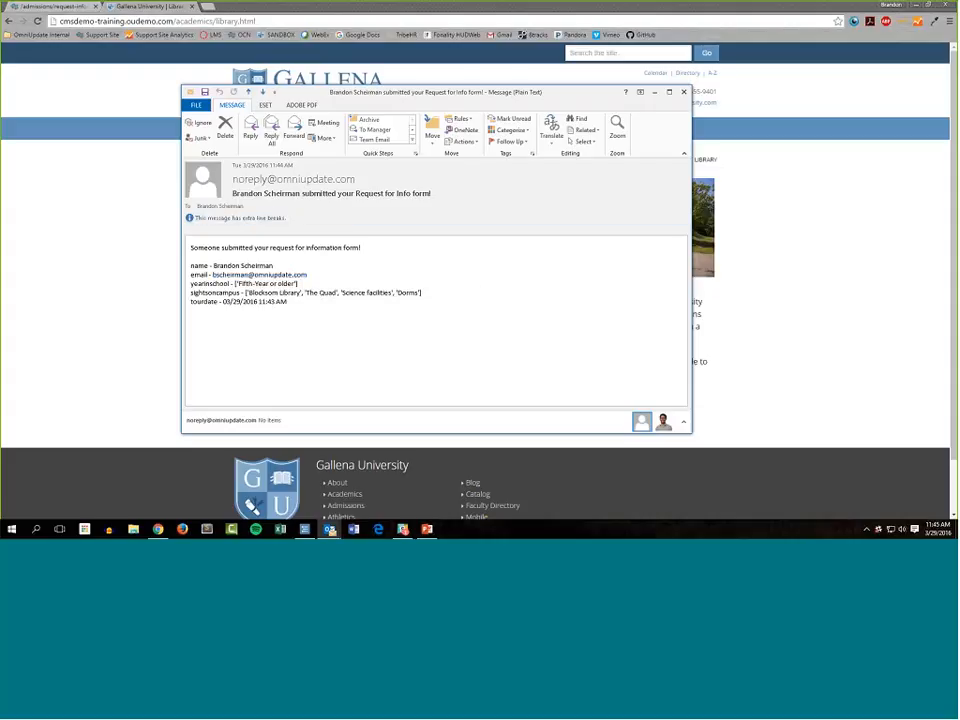
left_click_drag(288, 302, 199, 304)
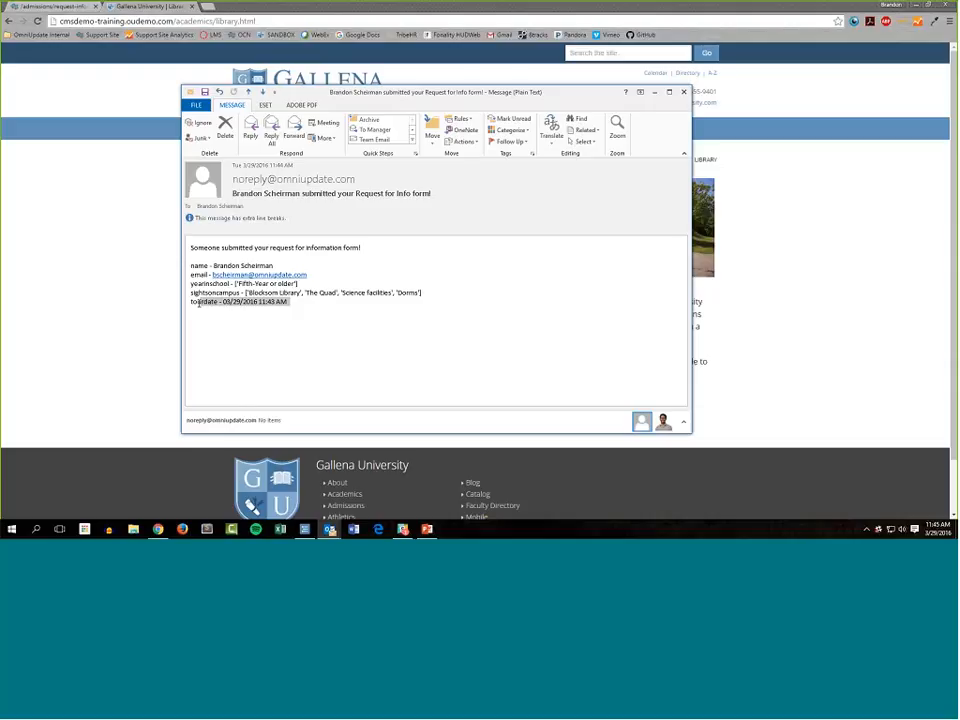
left_click(199, 303)
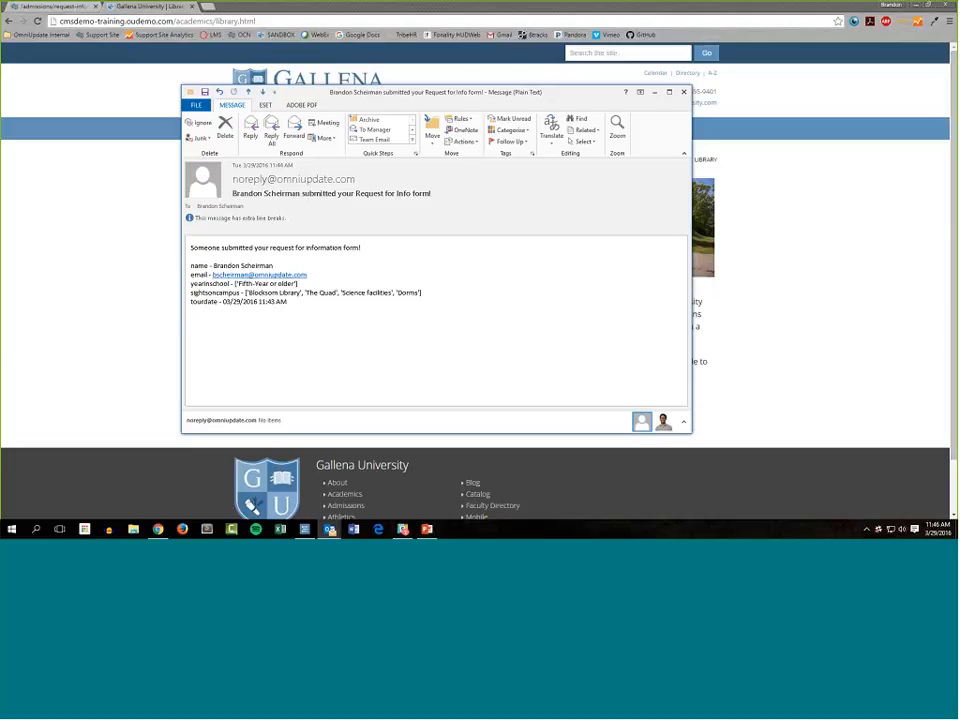
Close the notification email without saving the changes to the message.
left_click_drag(491, 96, 438, 103)
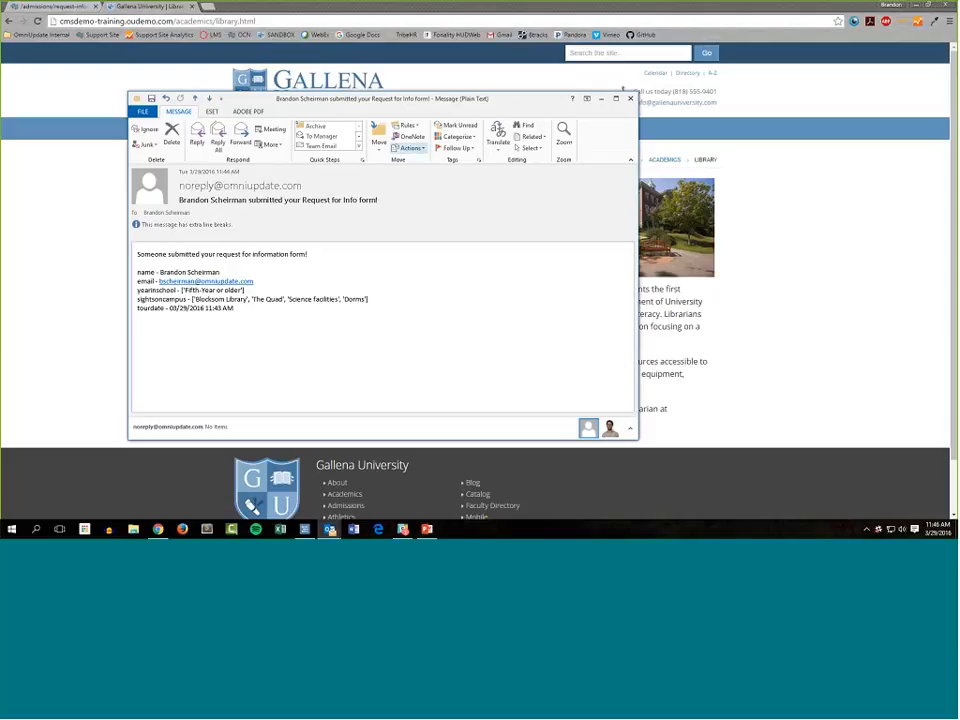
left_click(630, 98)
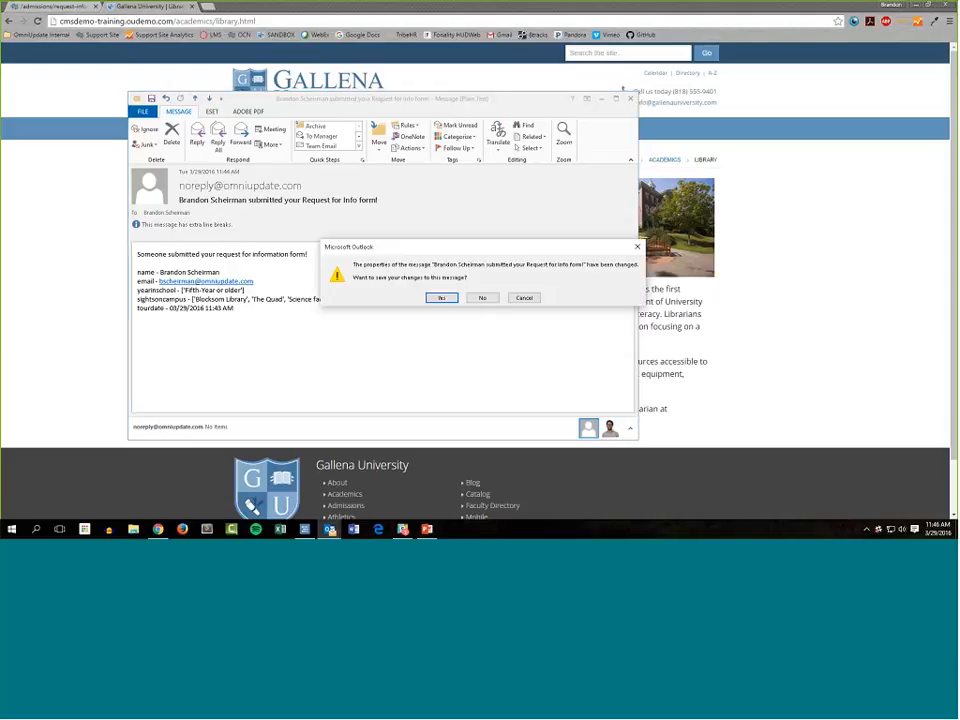
left_click(482, 298)
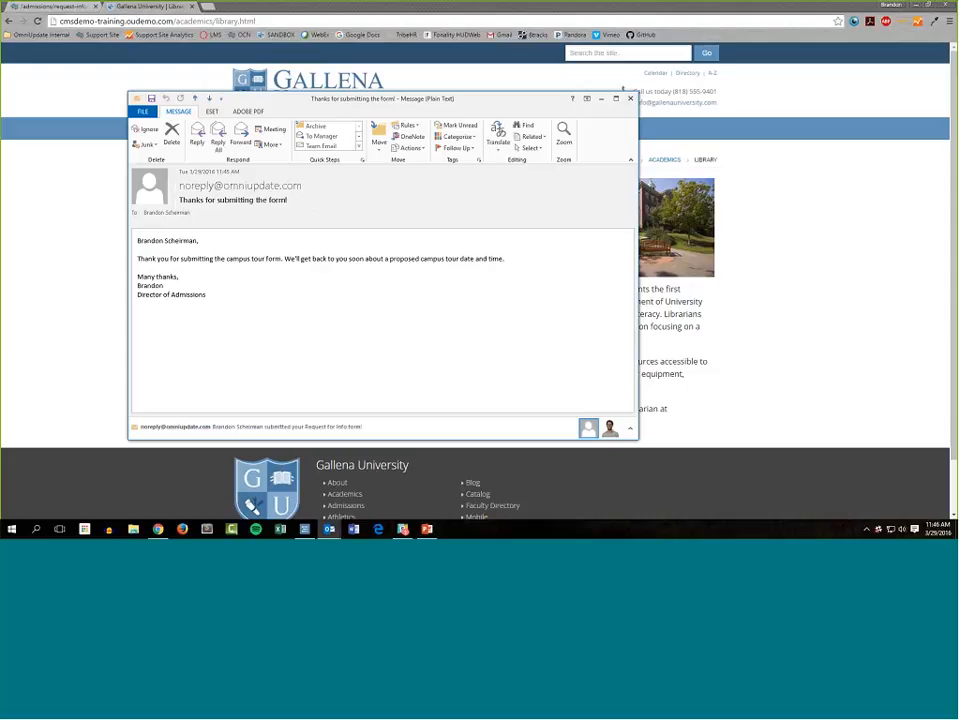
Review the personalised greeting and body of the "Thanks for submitting the form!" email, and close it.
left_click_drag(137, 240, 201, 240)
left_click(144, 258)
key("Escape")
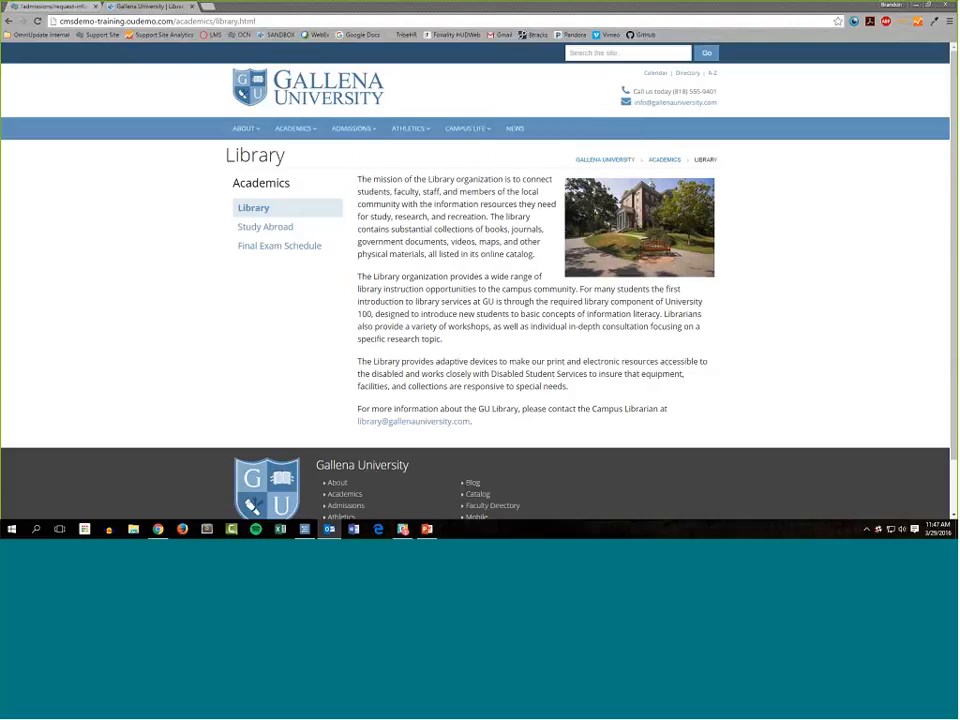
Return to OU Campus and open the form submissions of the "Request Info form" asset.
left_click(50, 8)
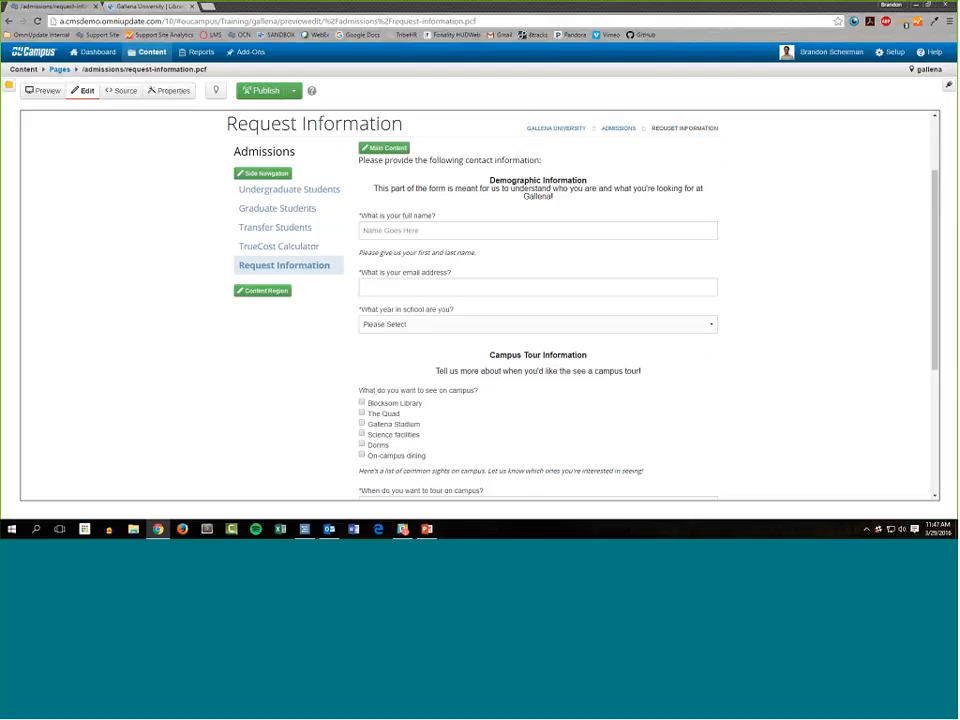
mouse_move(153, 57)
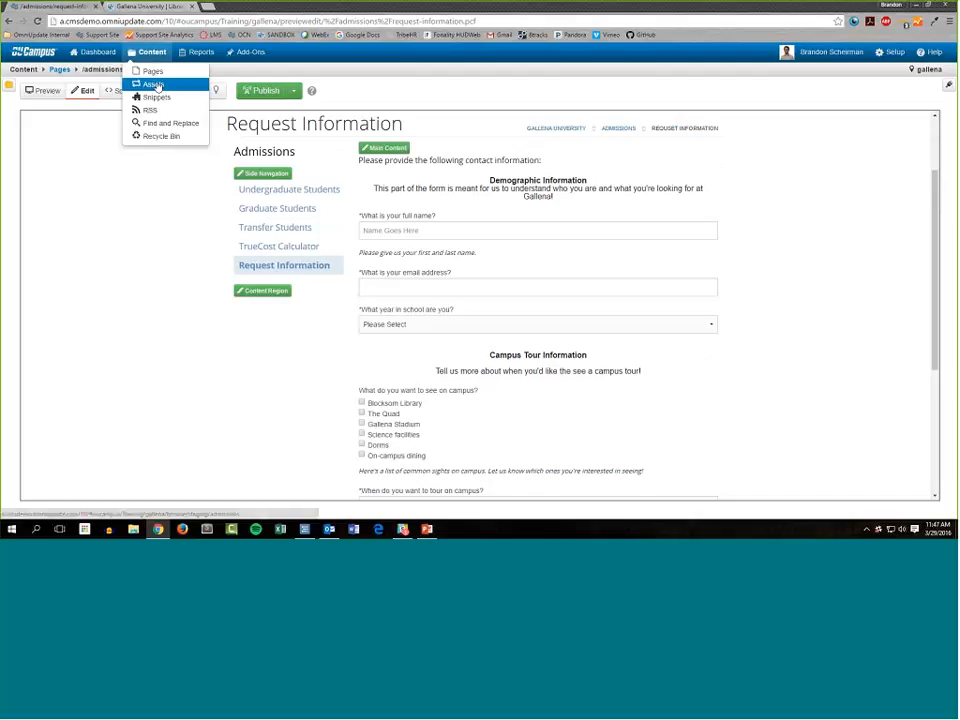
left_click(153, 84)
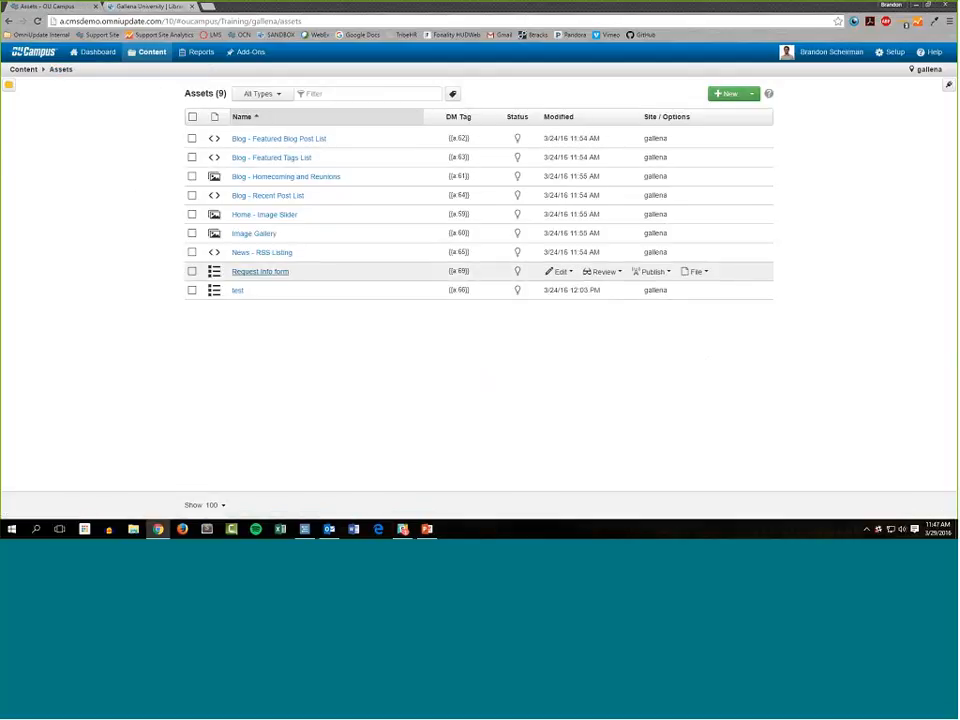
left_click(602, 272)
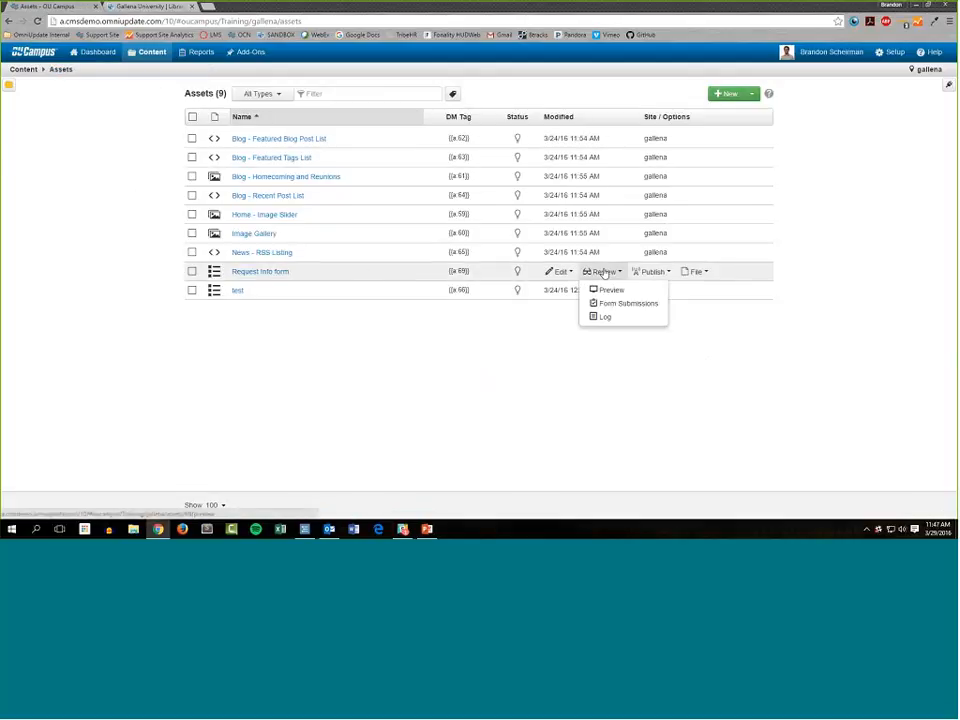
left_click(645, 308)
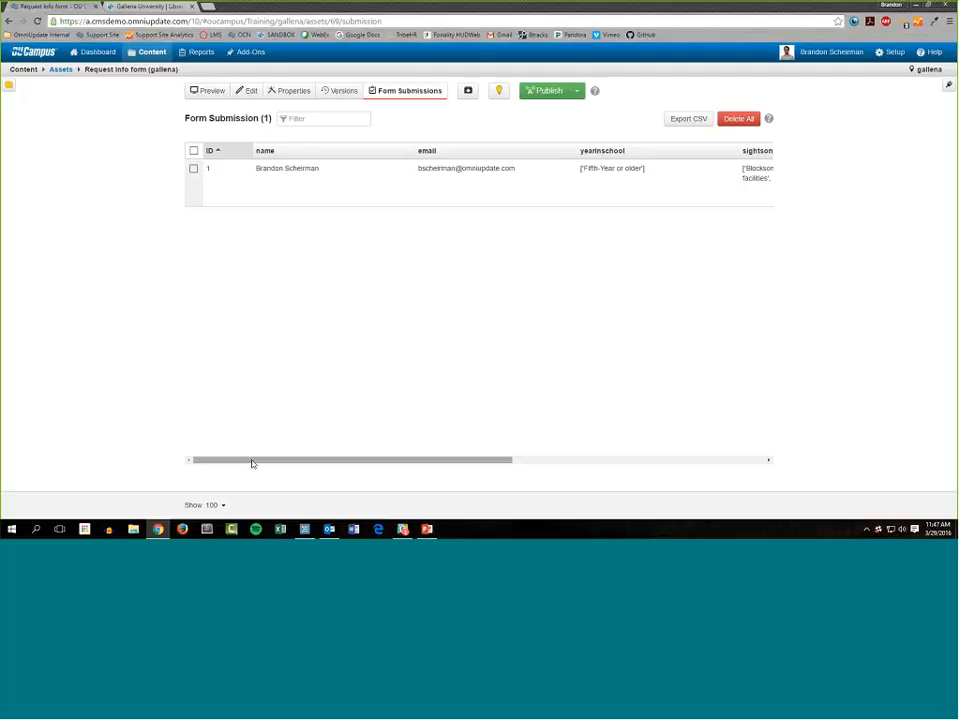
Sort the submissions by email and examine the submitted values in every column through Date Submitted.
left_click(304, 155)
left_click(427, 152)
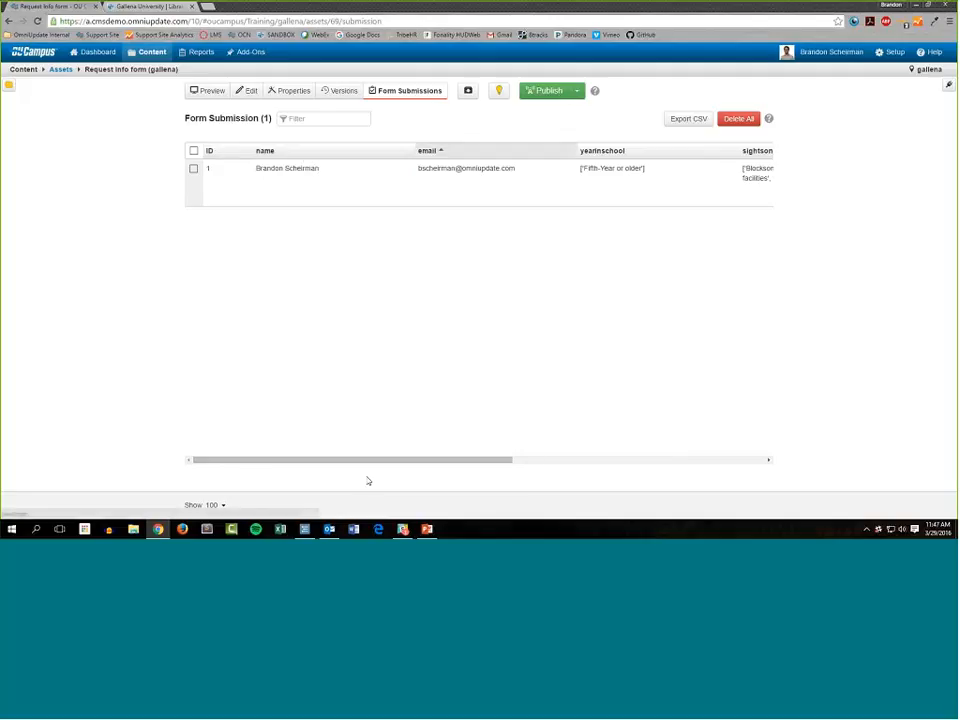
scroll(428, 469, "right", 2)
left_click_drag(428, 469, 606, 458)
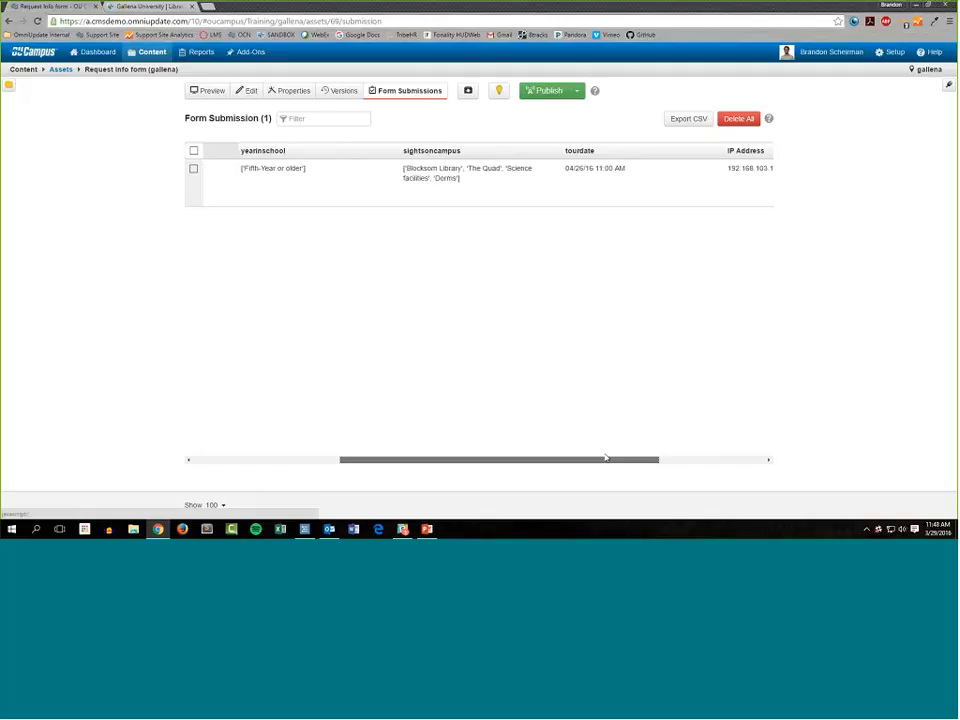
left_click_drag(605, 457, 679, 458)
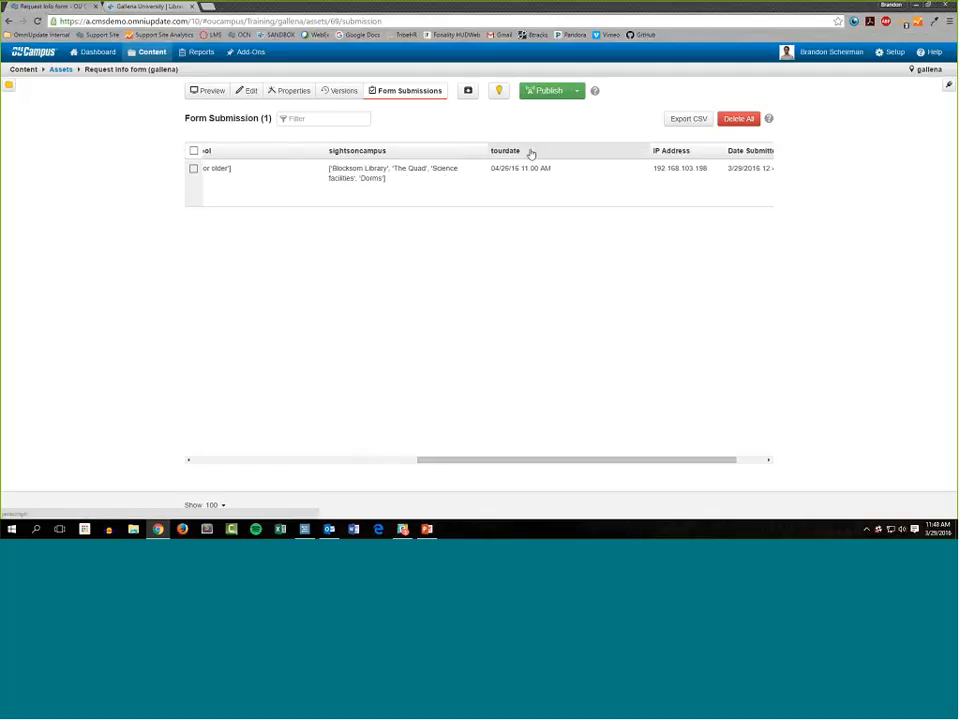
left_click_drag(690, 460, 720, 460)
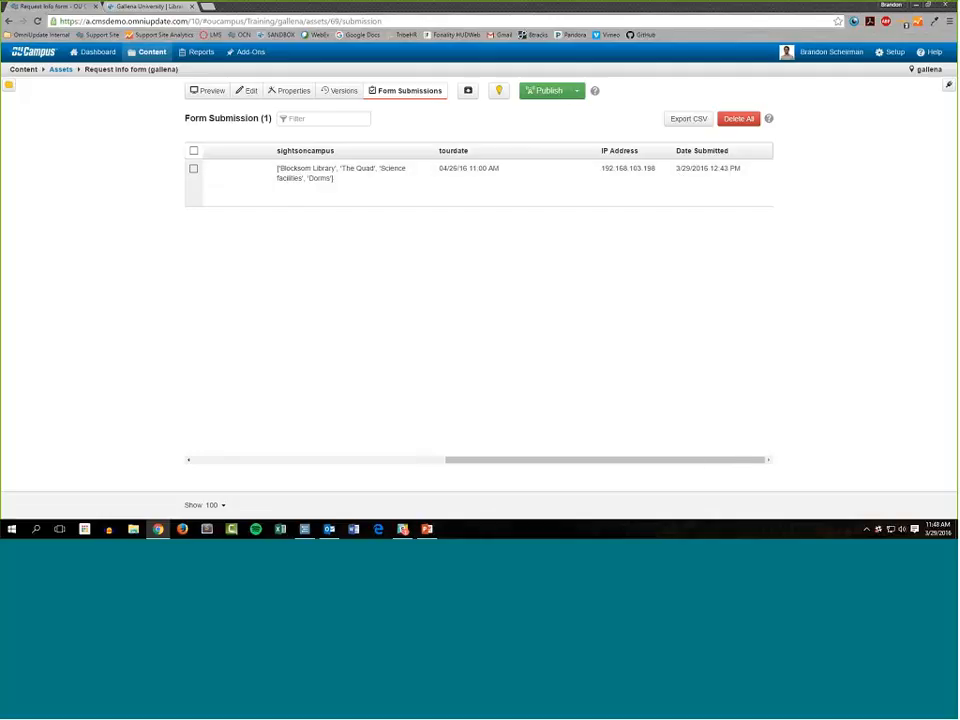
left_click_drag(700, 461, 253, 152)
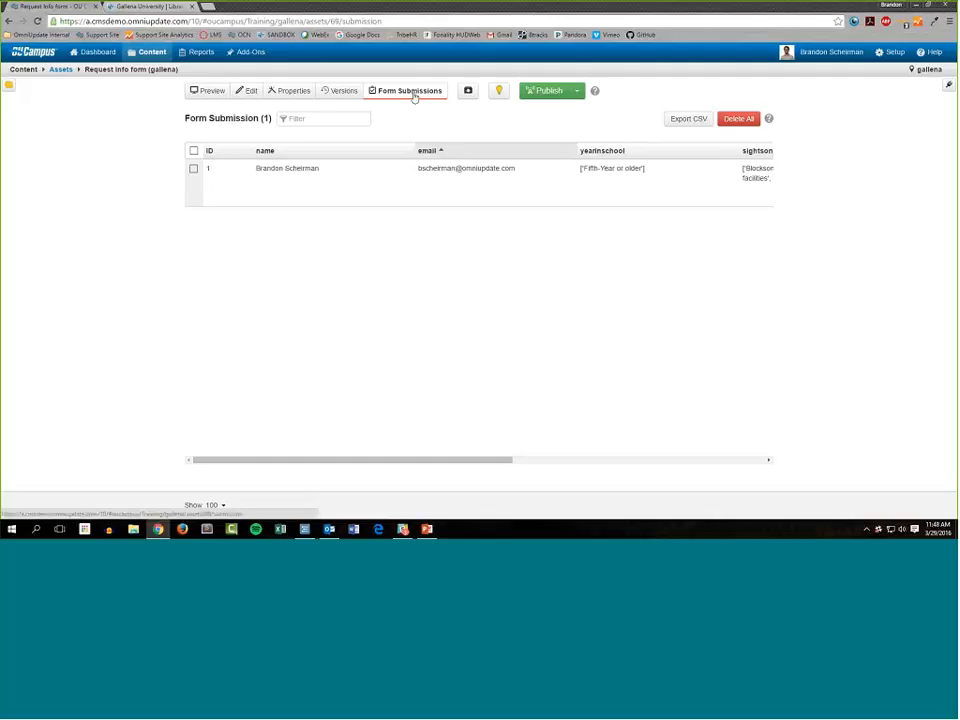
Export the form submissions as a CSV file and dismiss the browser's download notice.
left_click(696, 121)
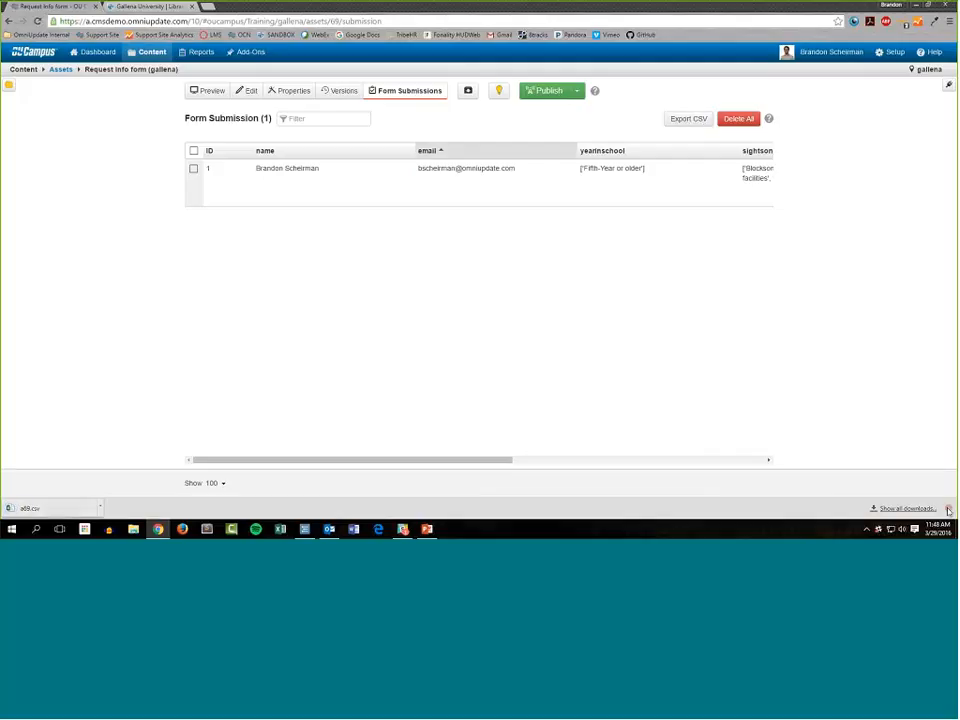
left_click(948, 510)
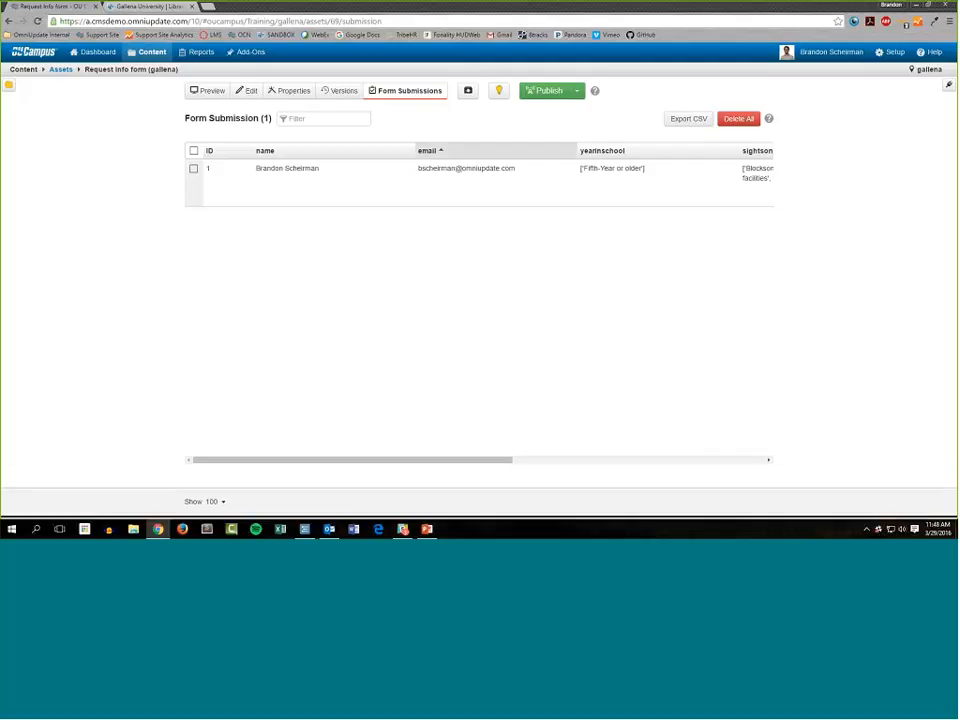
Select and deselect the single submission, and bring up the confirmation for deleting all submissions and cancel it.
left_click(192, 171)
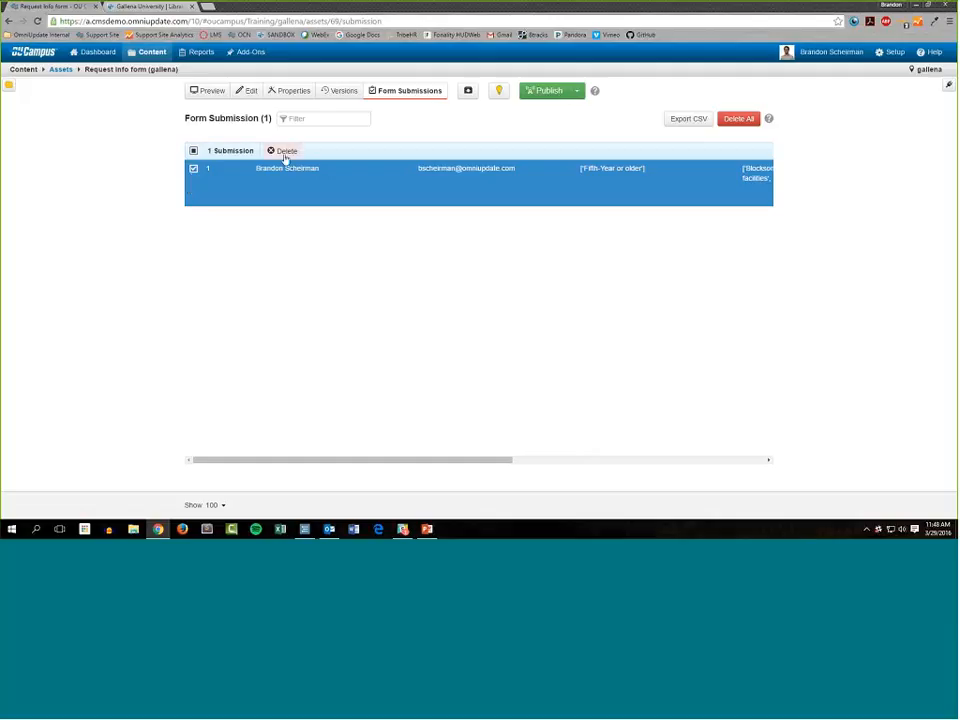
left_click(193, 162)
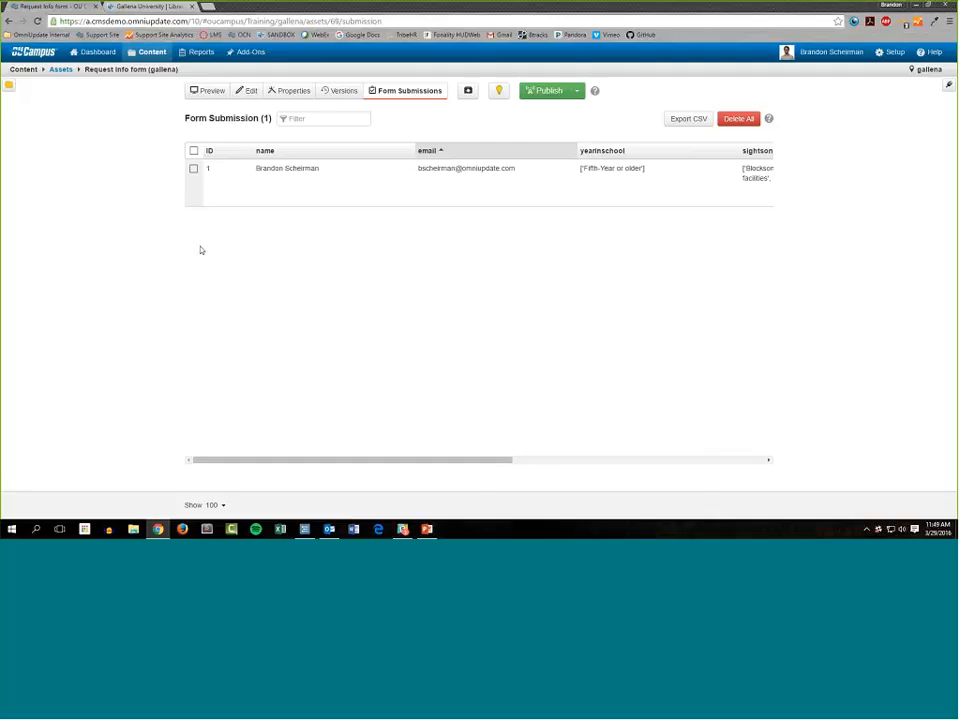
left_click(194, 169)
left_click(194, 169)
left_click(743, 119)
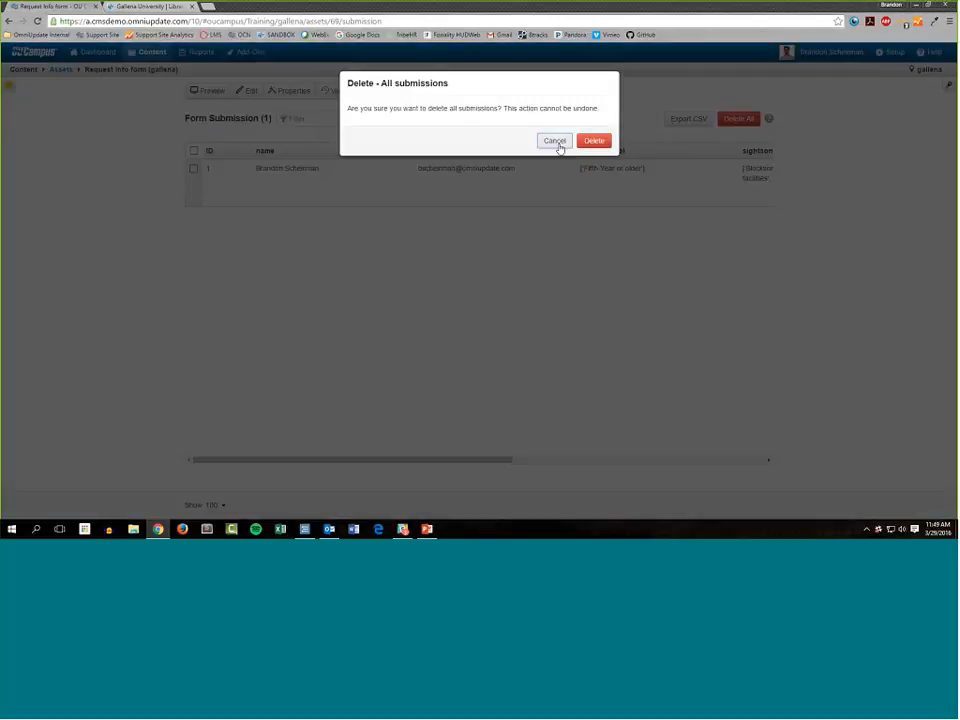
left_click(560, 147)
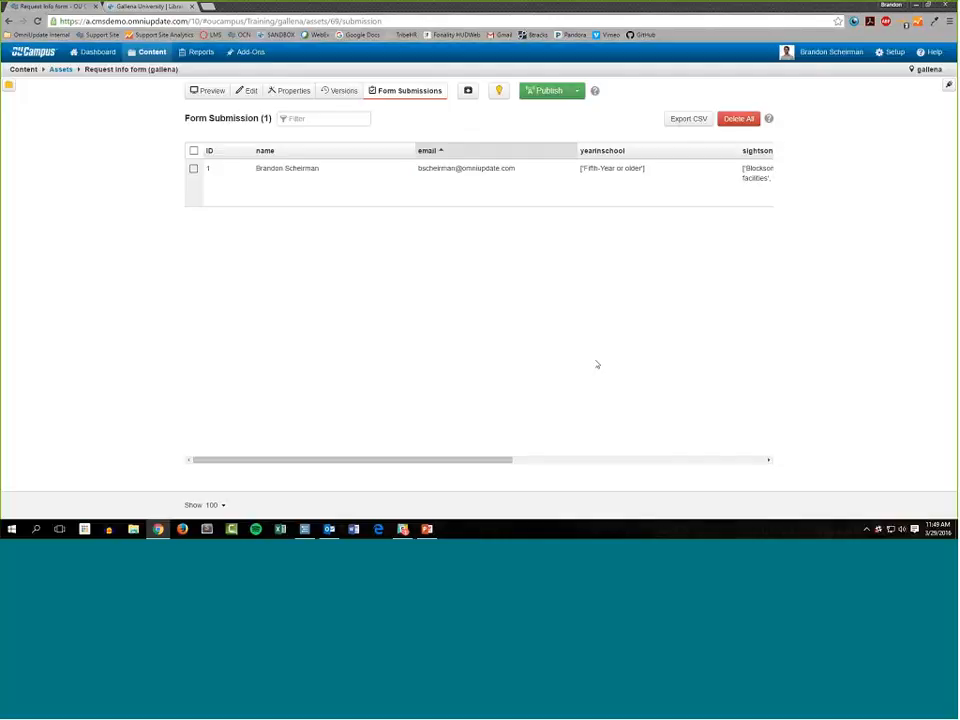